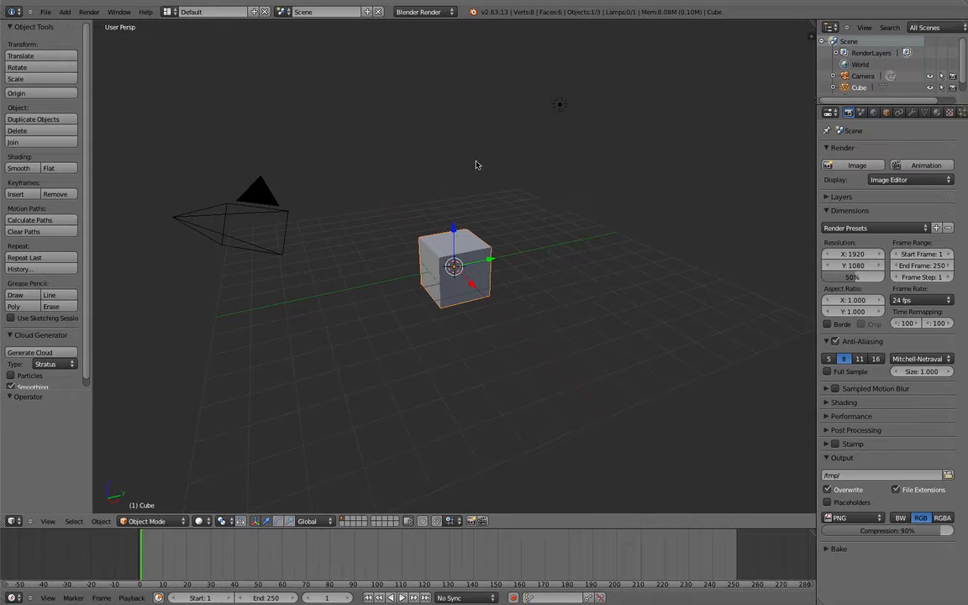
Delete the default cube from the scene.
scroll(478, 166, "up", 1)
scroll(478, 166, "down", 1)
middle_click_drag(479, 166, 443, 250)
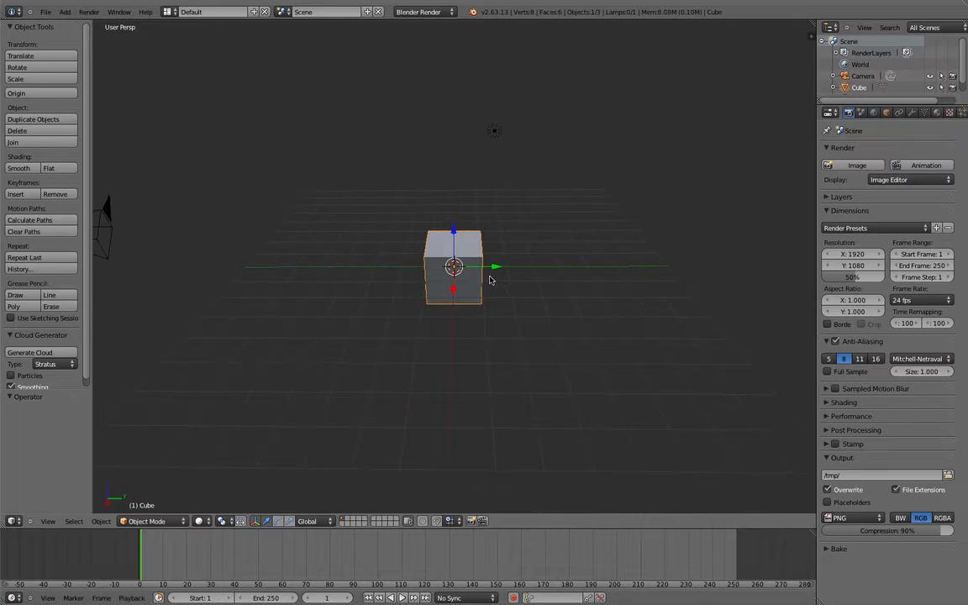
middle_click_drag(378, 237, 445, 267)
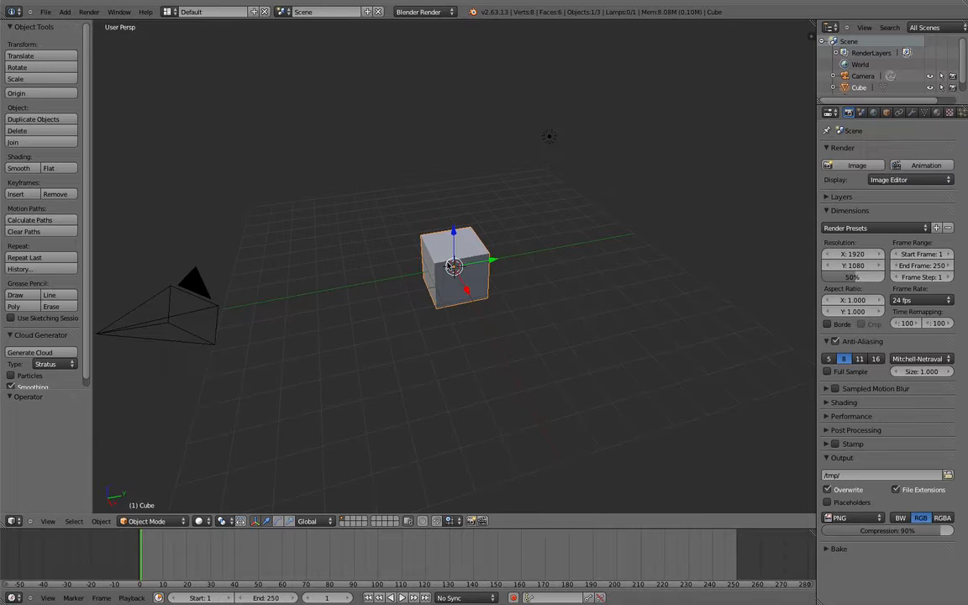
key("x")
left_click(465, 223)
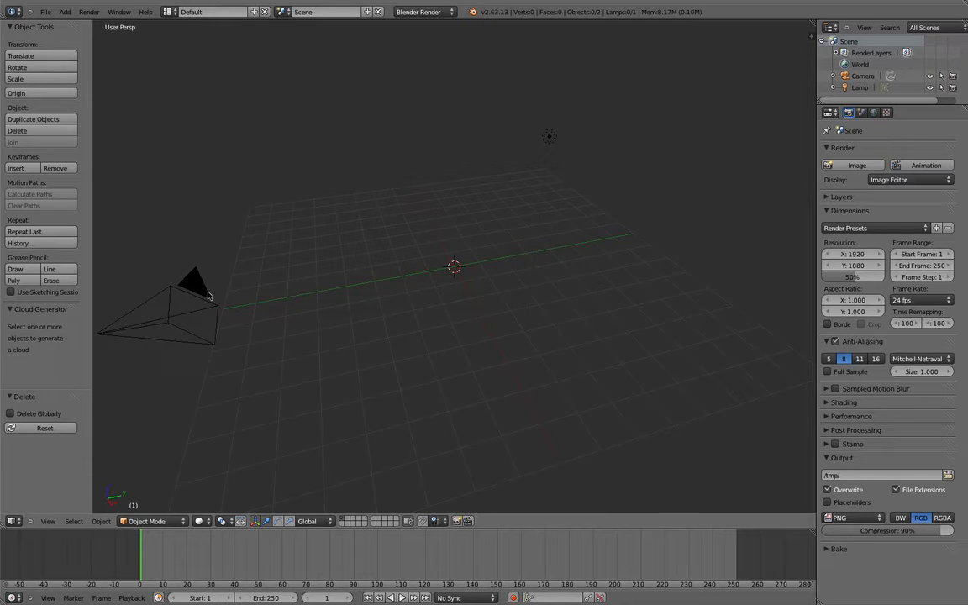
Open the User Preferences window and reposition it over the middle of the 3D view.
middle_click_drag(276, 439, 454, 291)
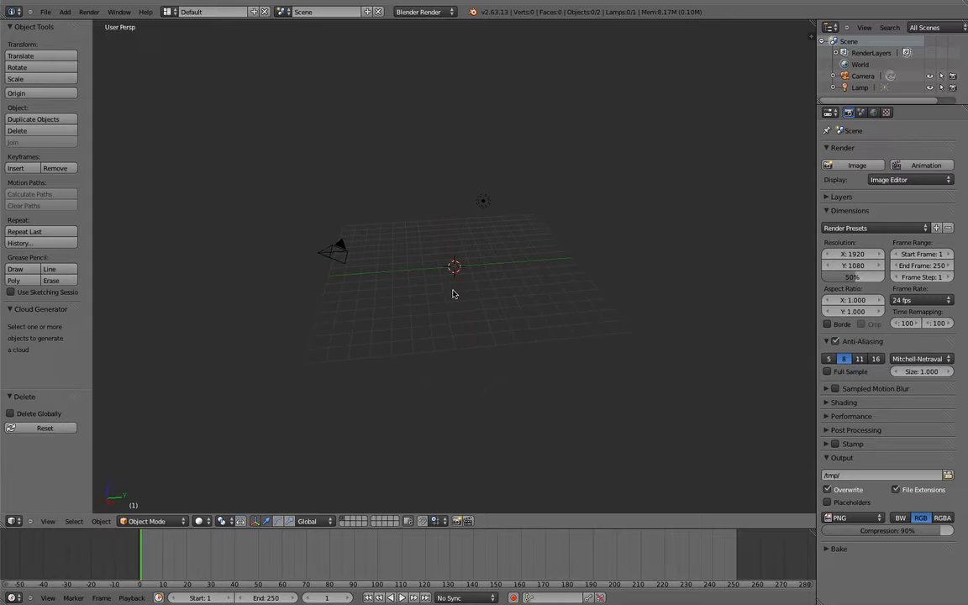
left_click(46, 11)
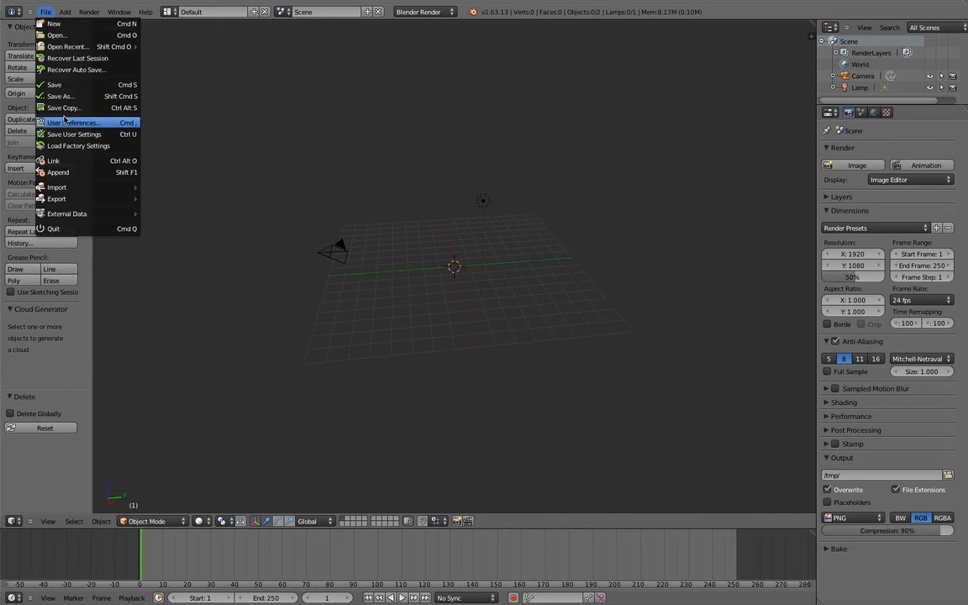
left_click(68, 123)
left_click_drag(227, 57, 298, 174)
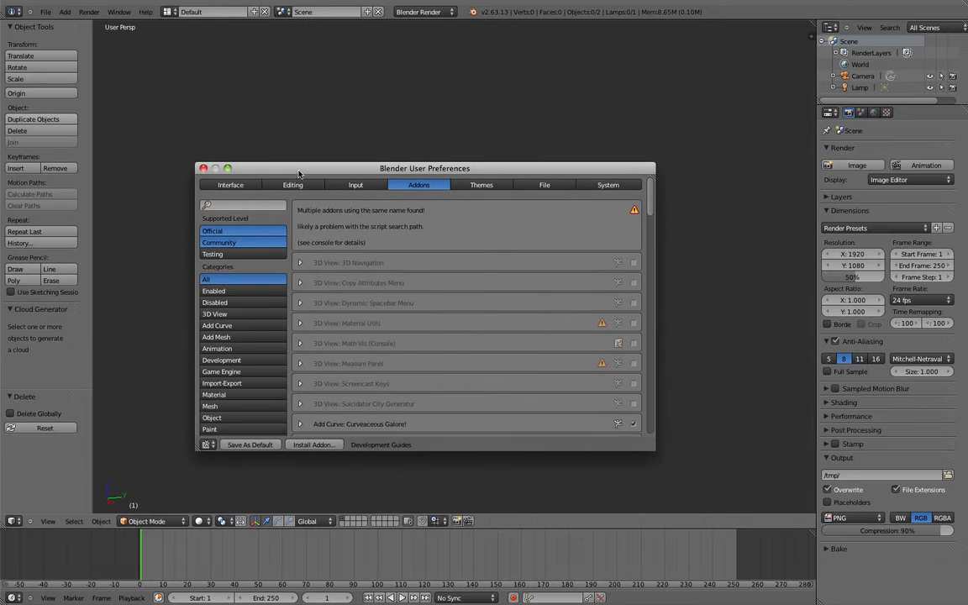
Look through the key map categories in the Input preferences, expanding File Browser and Property Editor.
left_click(238, 205)
left_click(361, 186)
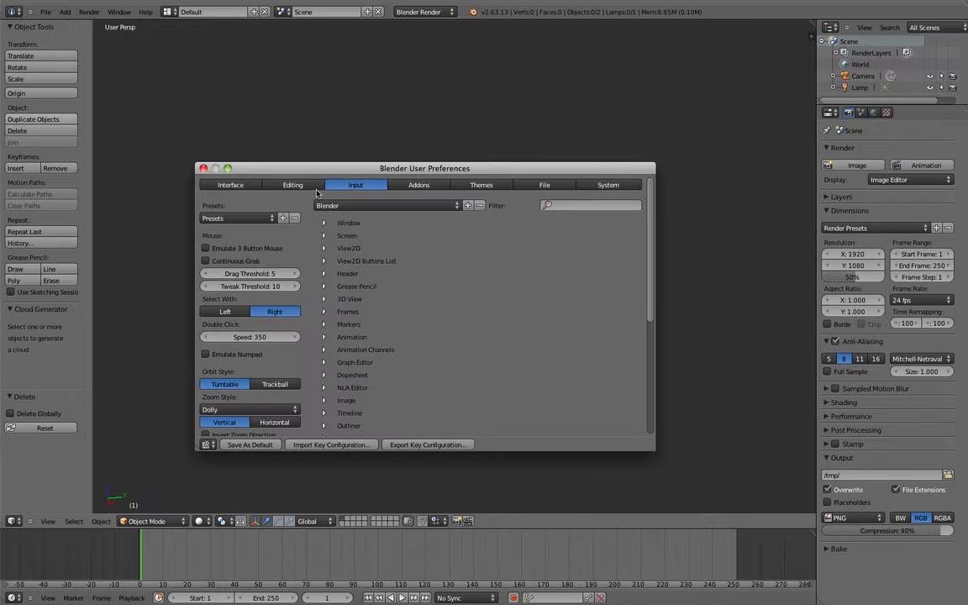
left_click(308, 187)
left_click(355, 185)
scroll(330, 252, "down", 5)
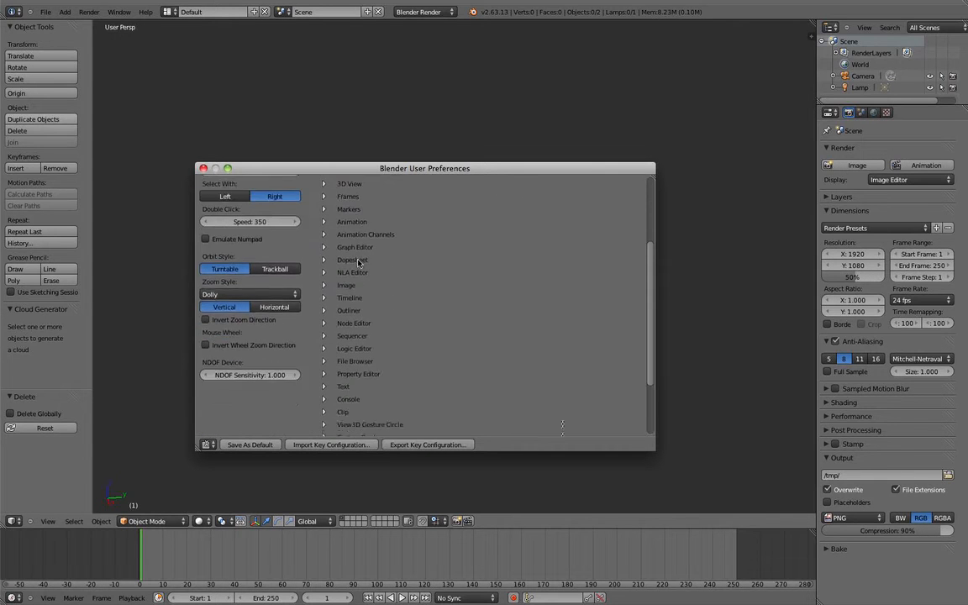
left_click(324, 246)
scroll(326, 256, "down", 4)
scroll(324, 262, "up", 4)
left_click(325, 245)
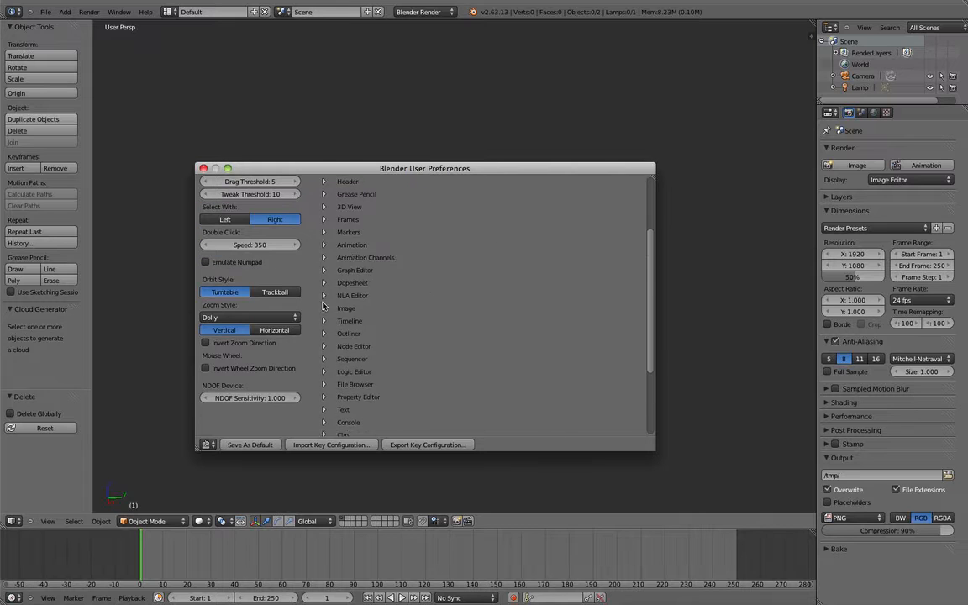
scroll(326, 295, "down", 5)
left_click(324, 294)
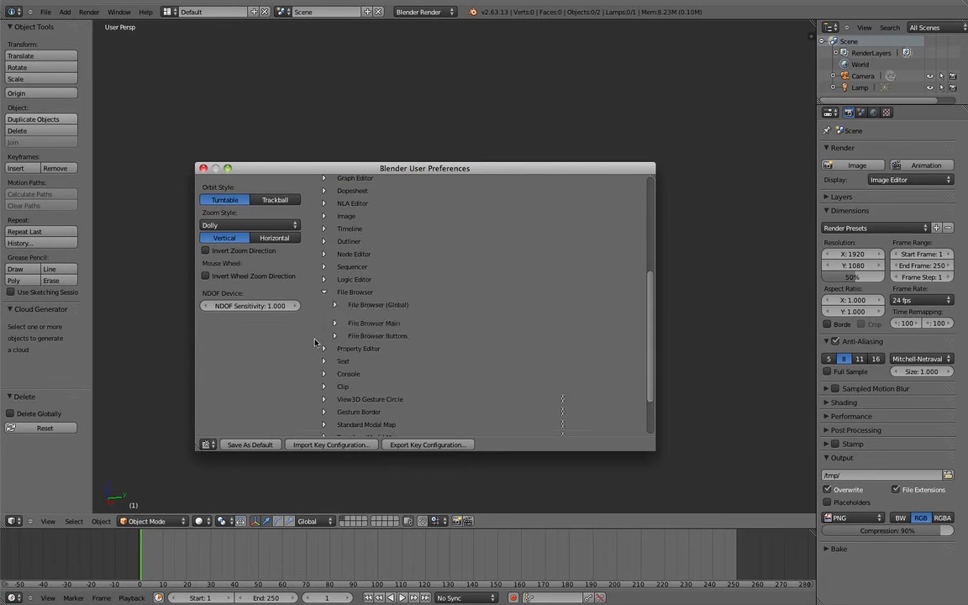
left_click(320, 351)
scroll(311, 336, "down", 4)
scroll(286, 235, "up", 11)
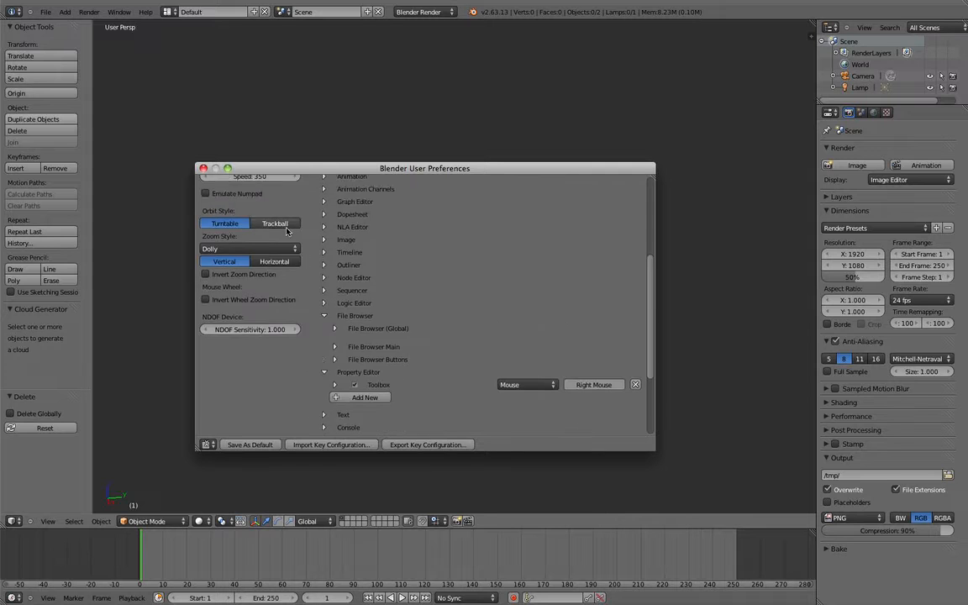
scroll(282, 229, "up", 3)
Search the addons for "scr", enable the 3D View: Screencast Keys addon and close the preferences.
left_click(419, 185)
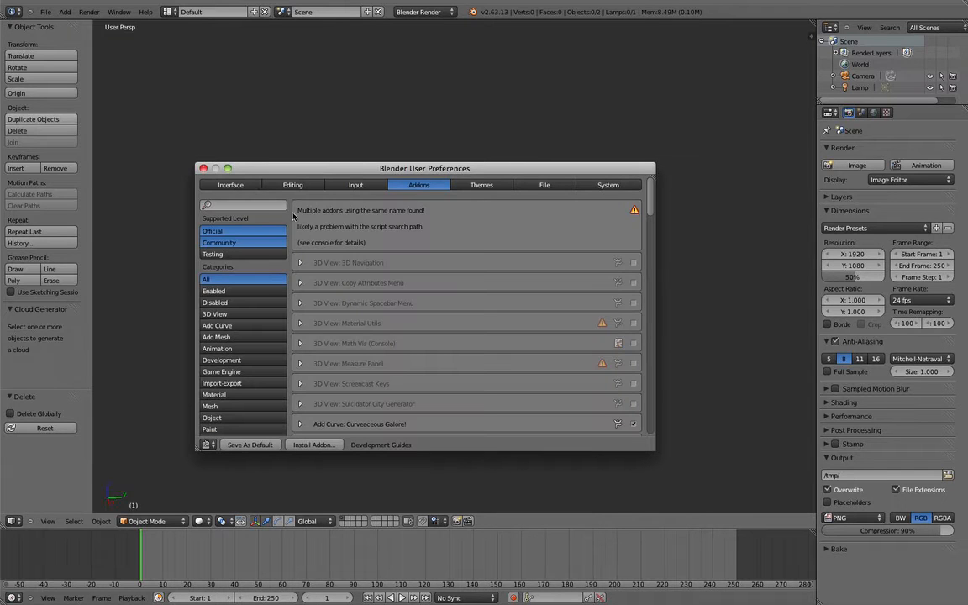
type("sc")
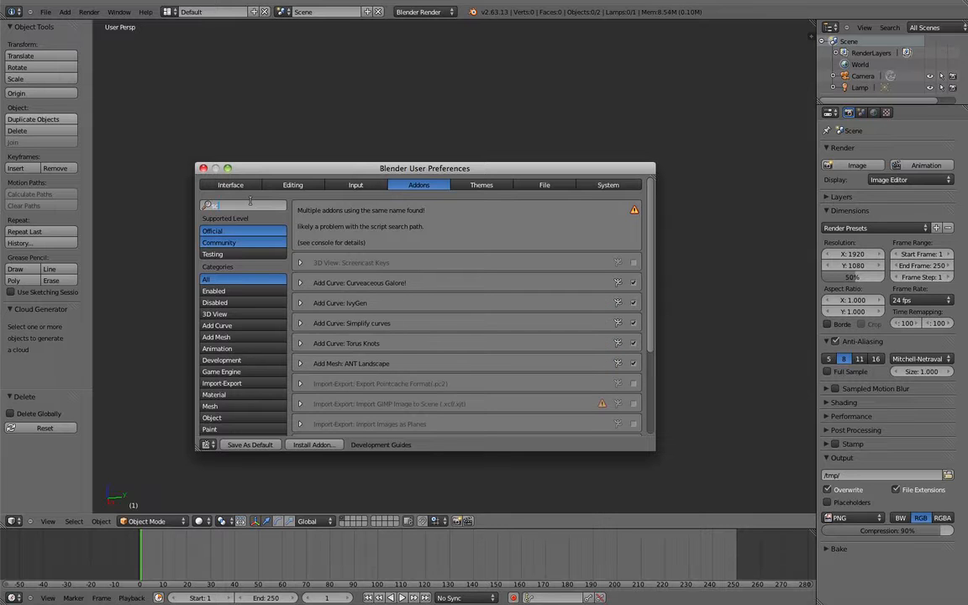
type("r")
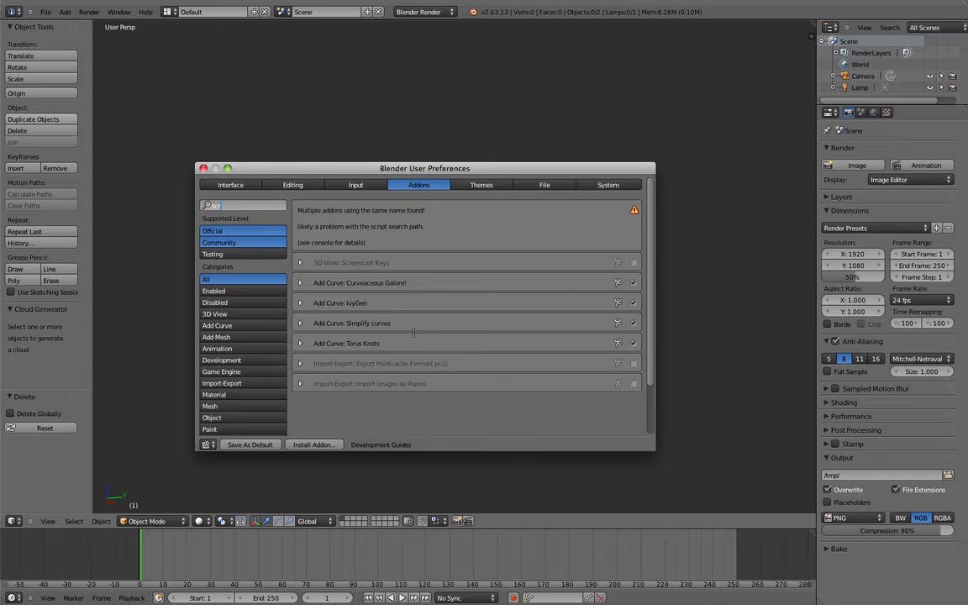
left_click(635, 263)
left_click(634, 262)
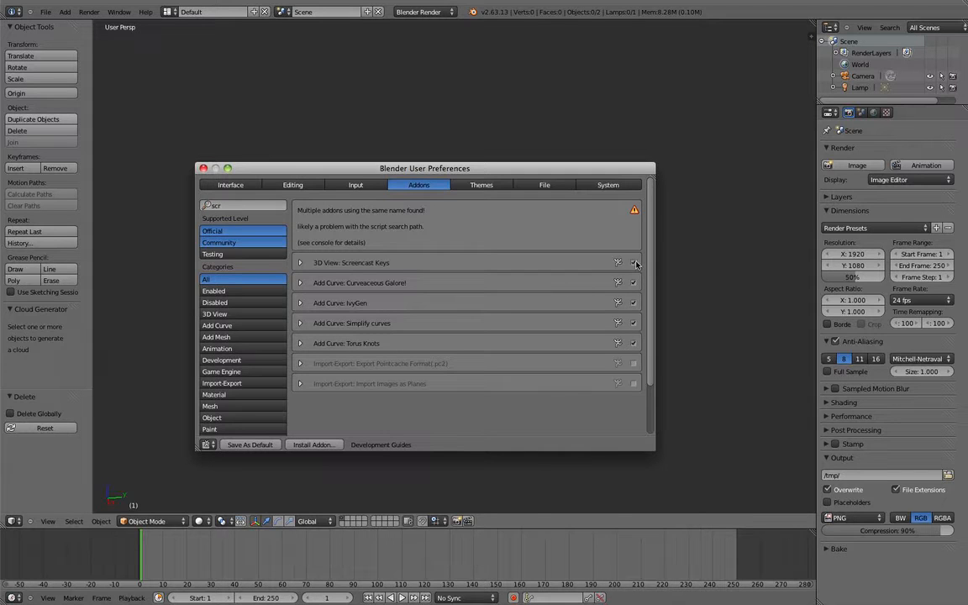
left_click(203, 168)
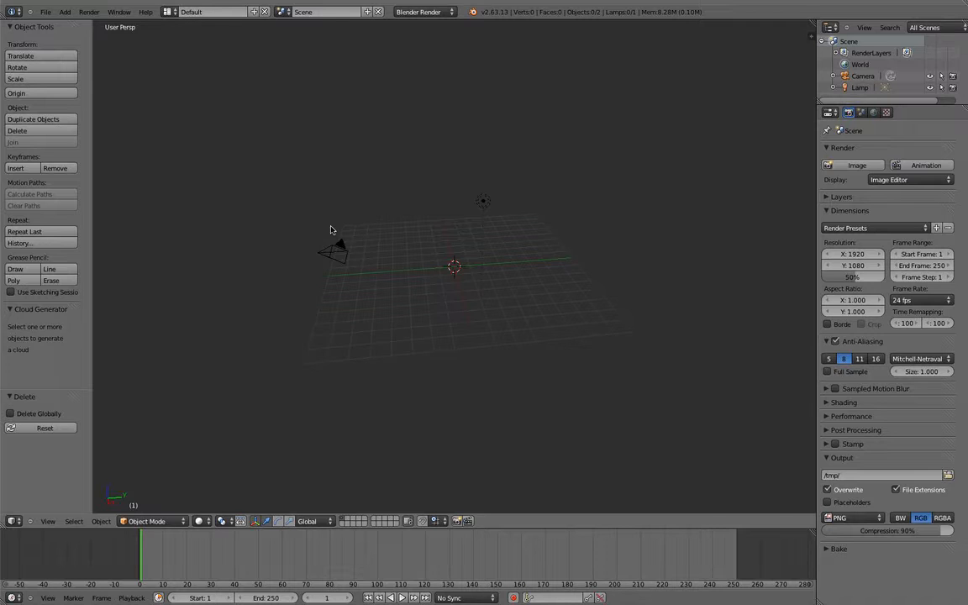
Start the Screencast Keys display from the 3D view's properties, then hide those properties again.
key("n")
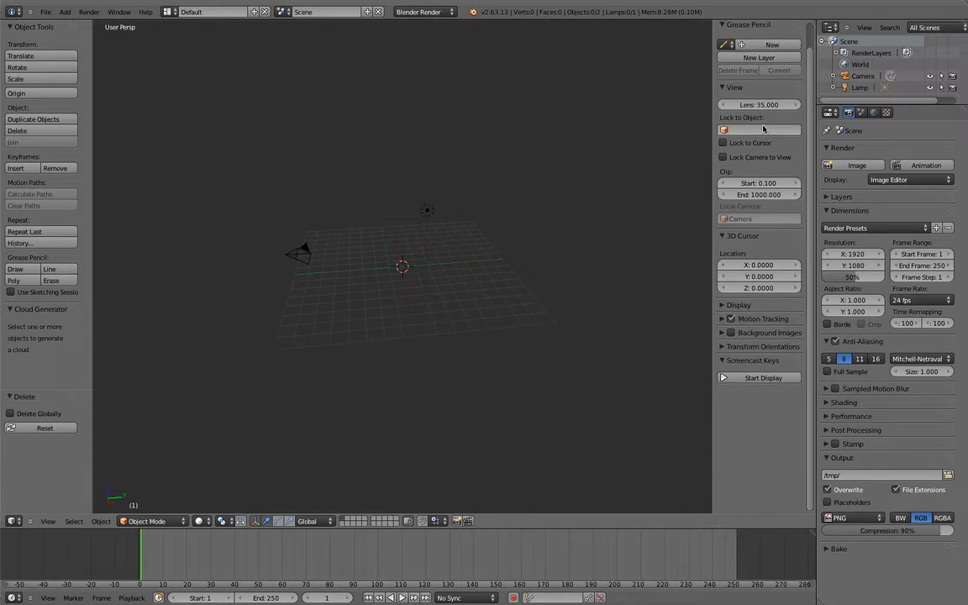
scroll(764, 126, "up", 2)
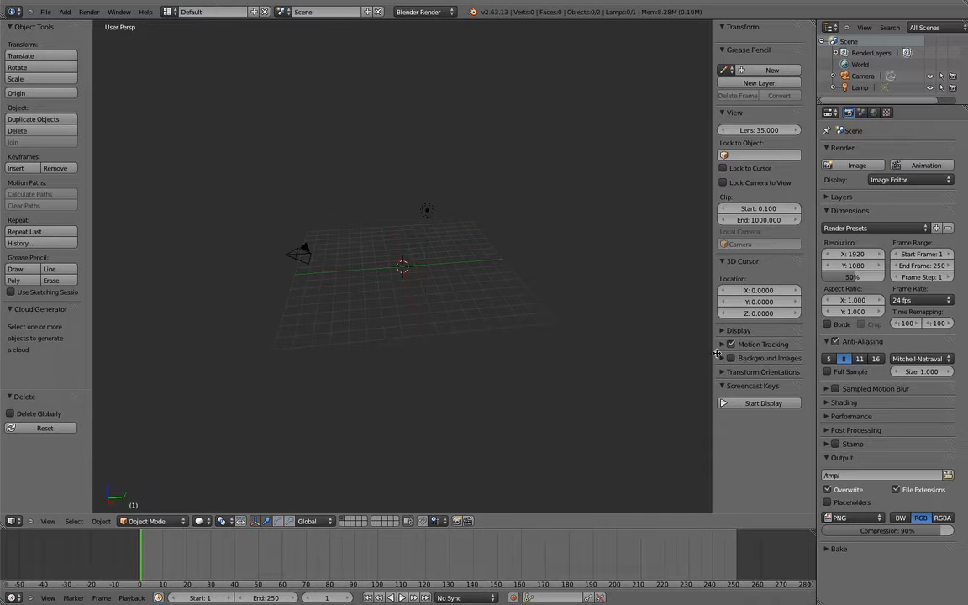
left_click(737, 403)
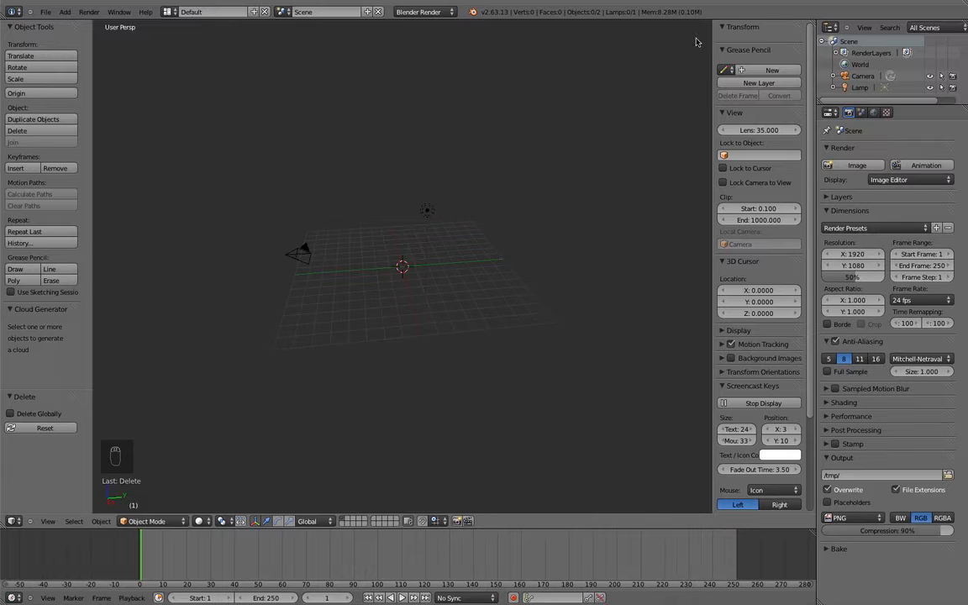
key("n")
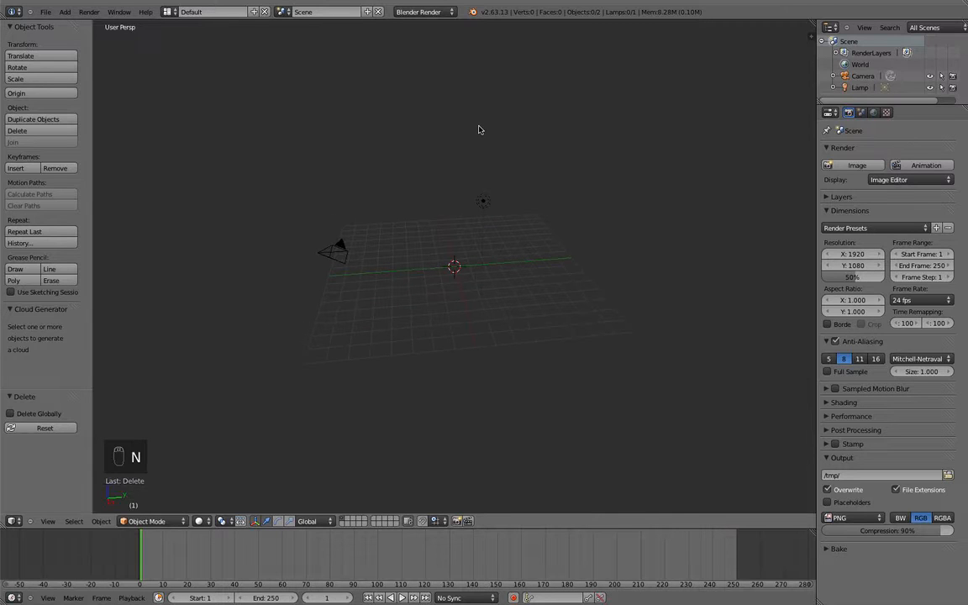
Zoom and orbit around the empty scene to view it from different angles and distances.
scroll(459, 187, "up", 4)
scroll(459, 186, "down", 4)
scroll(459, 186, "up", 4)
middle_click_drag(459, 187, 415, 198)
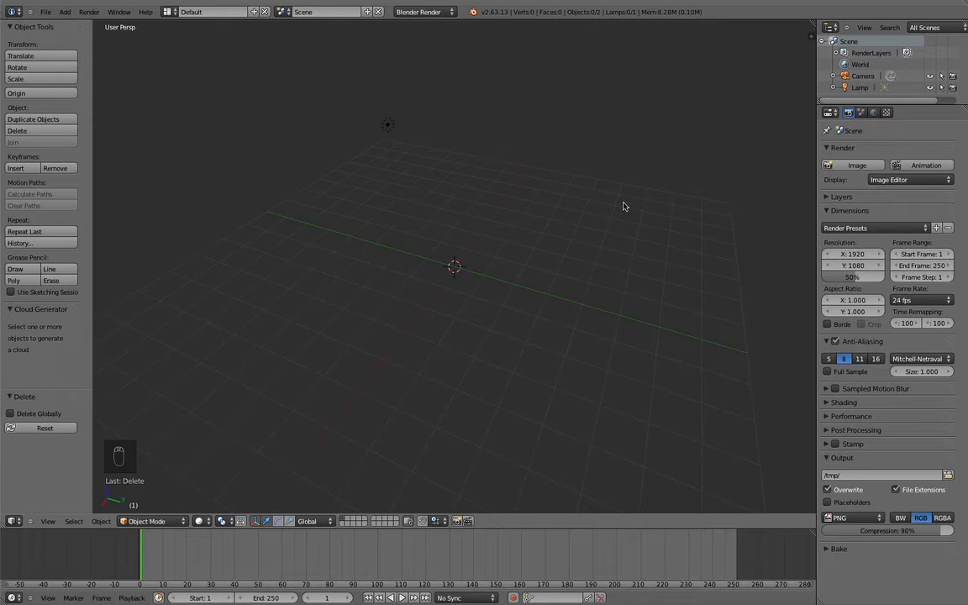
scroll(565, 214, "down", 4)
middle_click_drag(560, 219, 476, 242)
scroll(479, 241, "down", 3)
View the empty scene from the front, top and right, and compare orthographic with perspective projection.
key("KP_1")
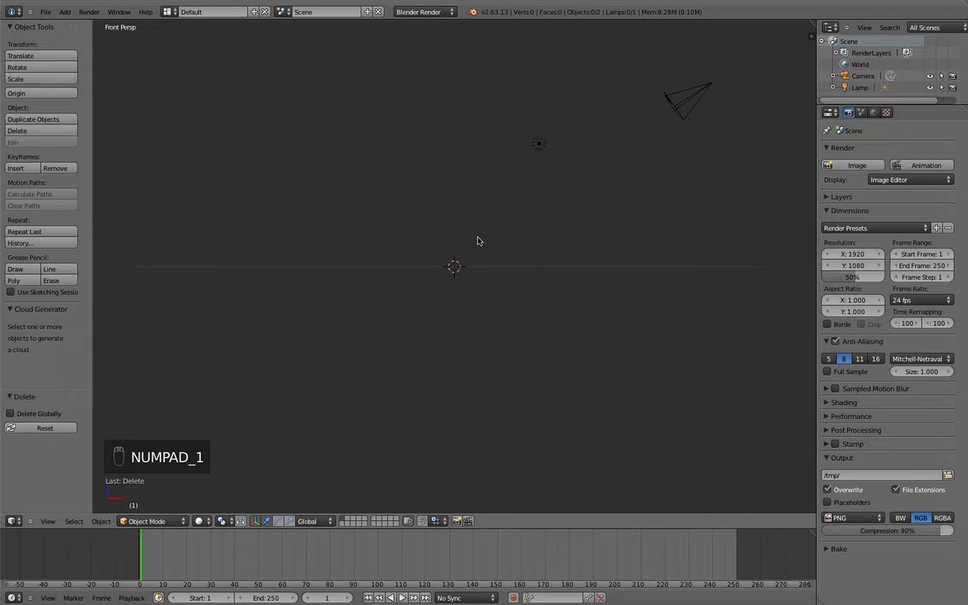
key("KP_7")
key("KP_3")
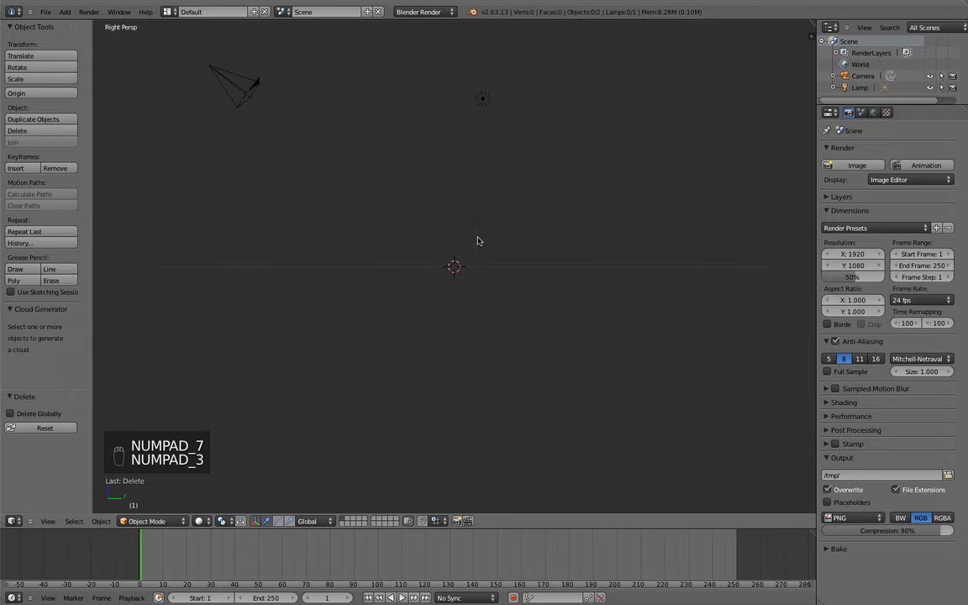
key("KP_5")
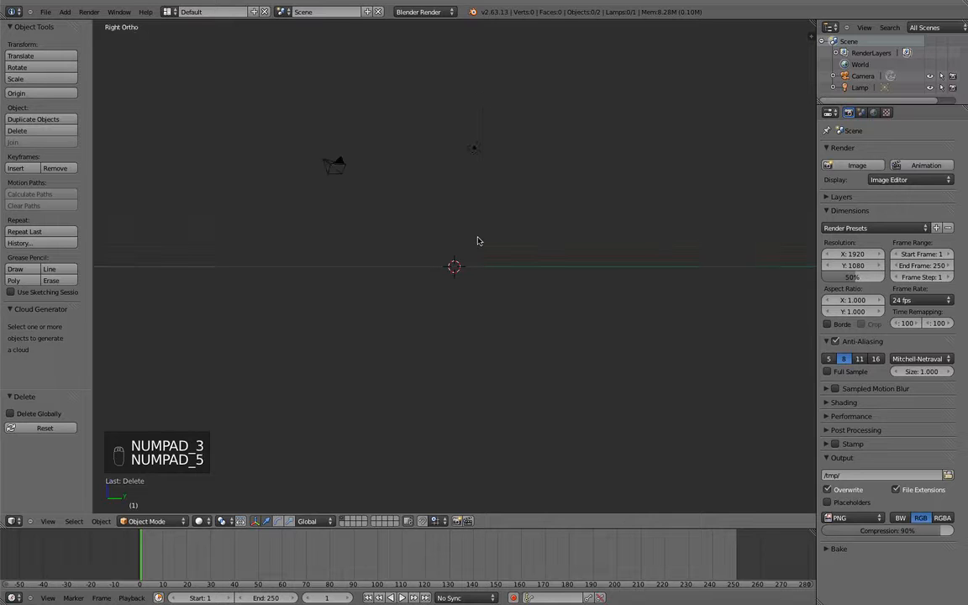
key("KP_5")
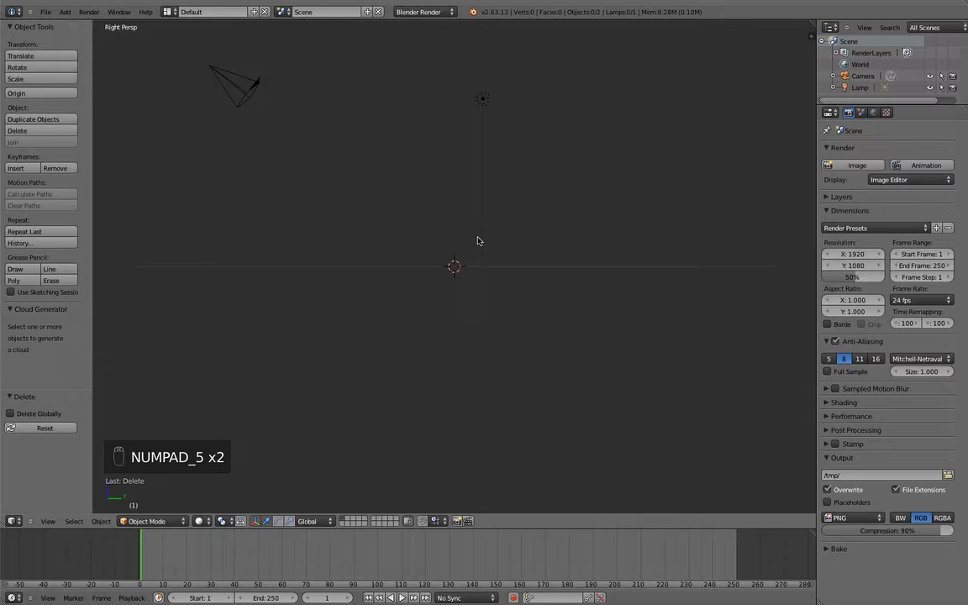
Switch to the front view and add a cube mesh at the origin.
key("KP_1")
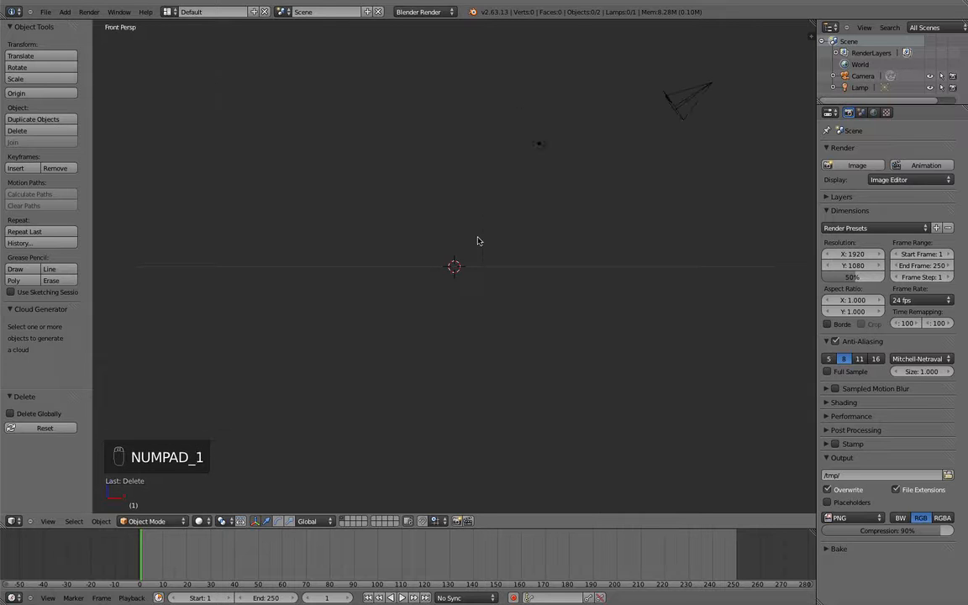
key("shift+a")
left_click(509, 250)
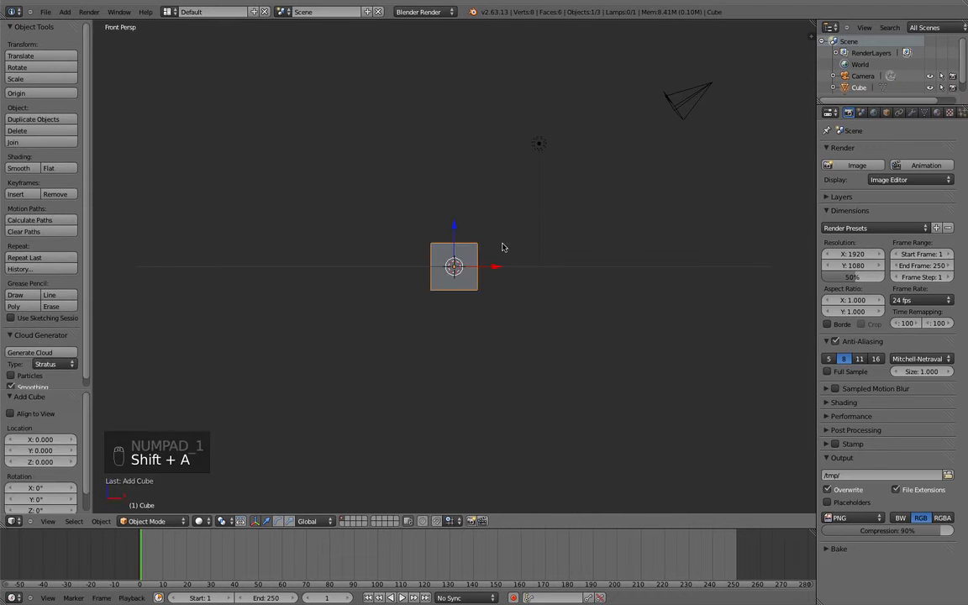
Compare the cube in perspective and orthographic projection from straight-on and angled viewpoints, ending in orthographic.
scroll(503, 247, "up", 3)
key("KP_5")
key("KP_5")
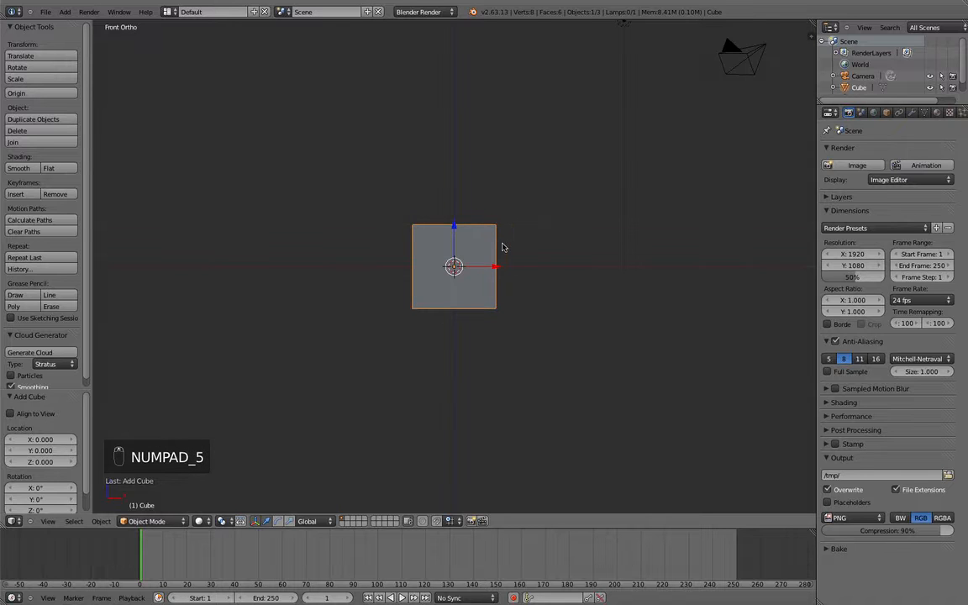
key("KP_3")
middle_click_drag(503, 239, 555, 281)
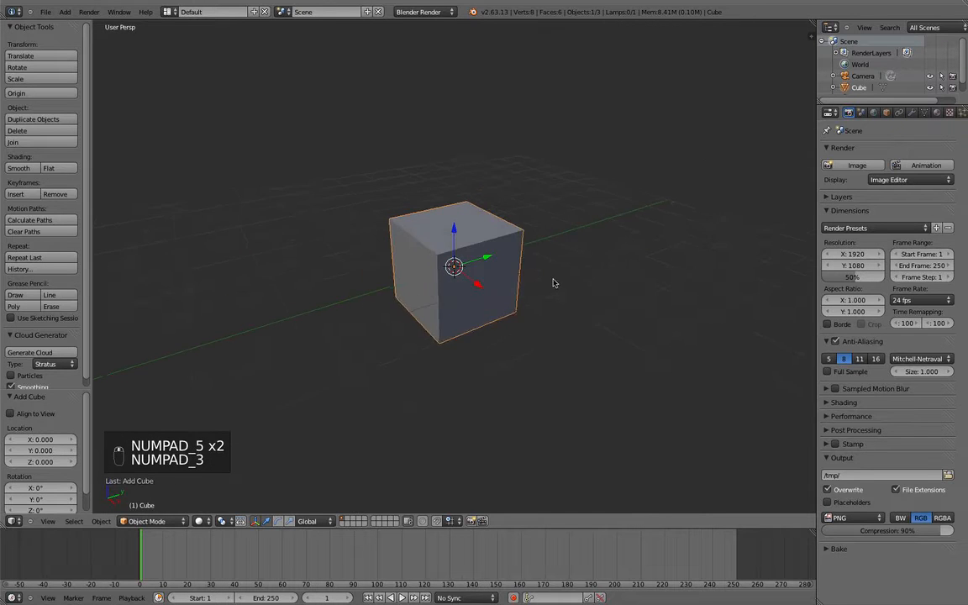
scroll(556, 281, "up", 2)
key("KP_5")
key("KP_5")
key("KP_5")
key("KP_5")
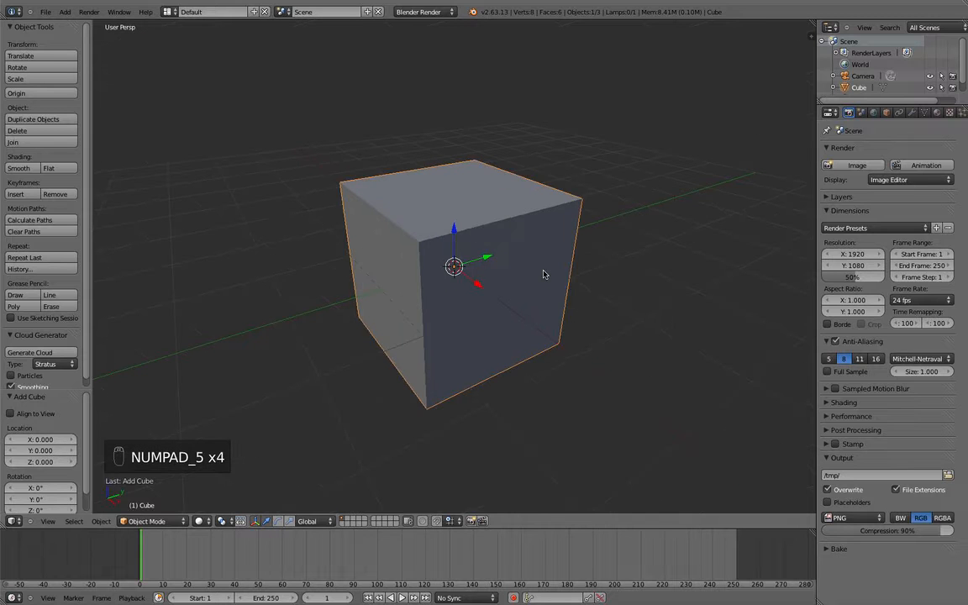
key("KP_5")
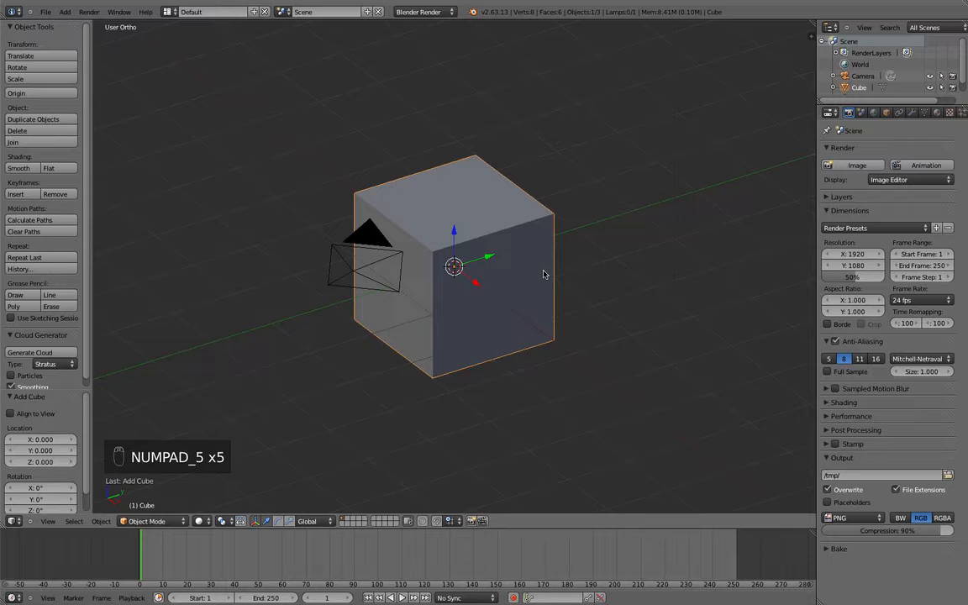
Examine the cube in orthographic projection from the front, the right and an angled viewpoint.
scroll(544, 274, "down", 5)
middle_click_drag(538, 277, 444, 283)
key("KP_1")
key("KP_3")
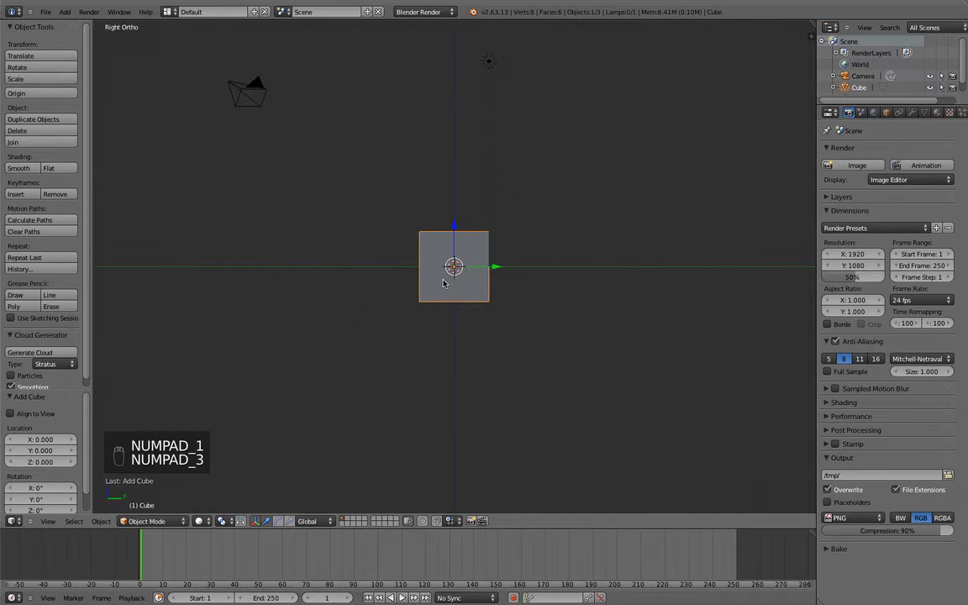
middle_click_drag(402, 256, 465, 322)
scroll(462, 324, "up", 3)
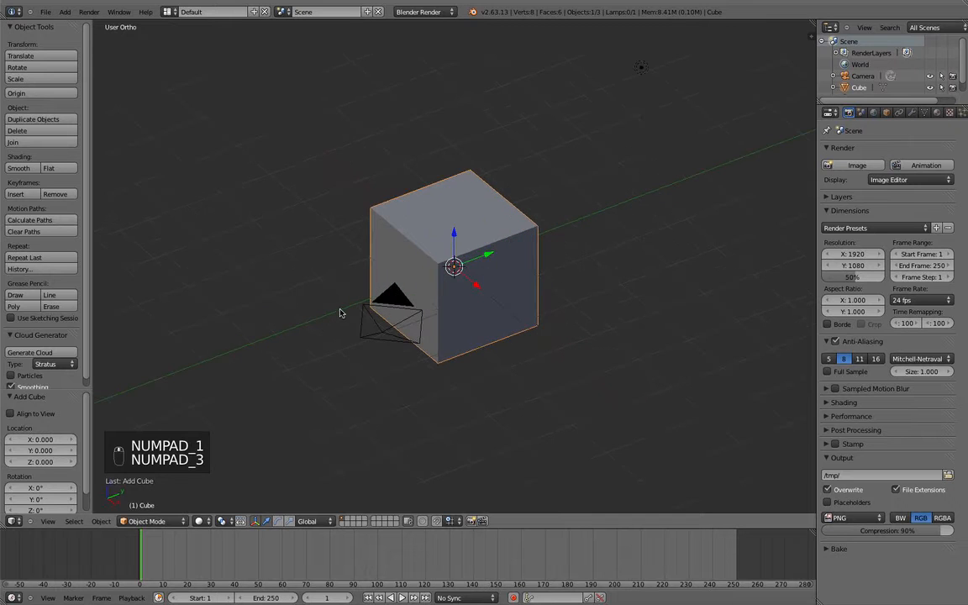
middle_click_drag(342, 314, 350, 294)
scroll(351, 293, "up", 2)
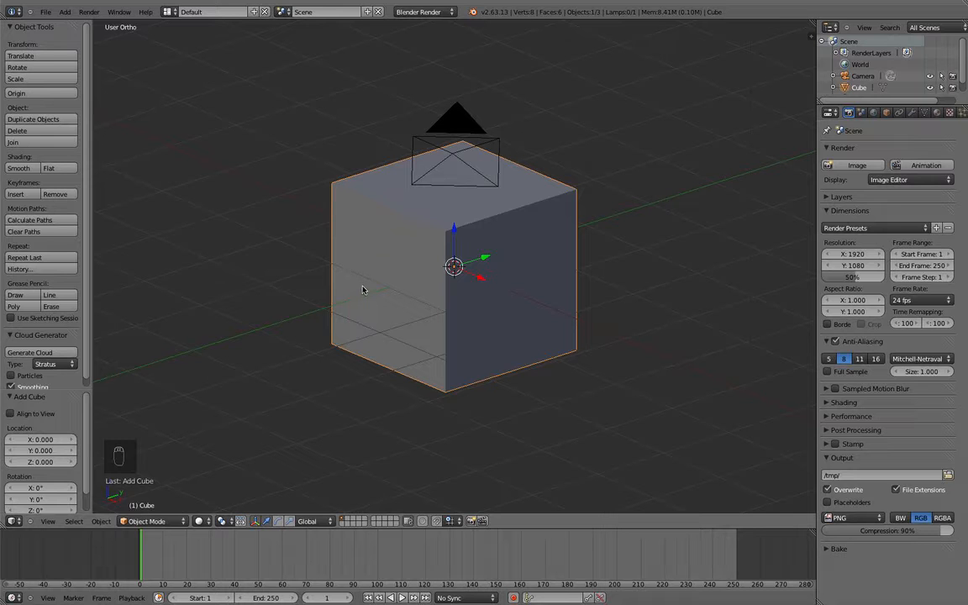
Enter Edit Mode on the cube and select its front face.
middle_click_drag(362, 290, 385, 303)
key("Tab")
key("grave")
middle_click_drag(477, 288, 356, 425)
right_click(429, 360)
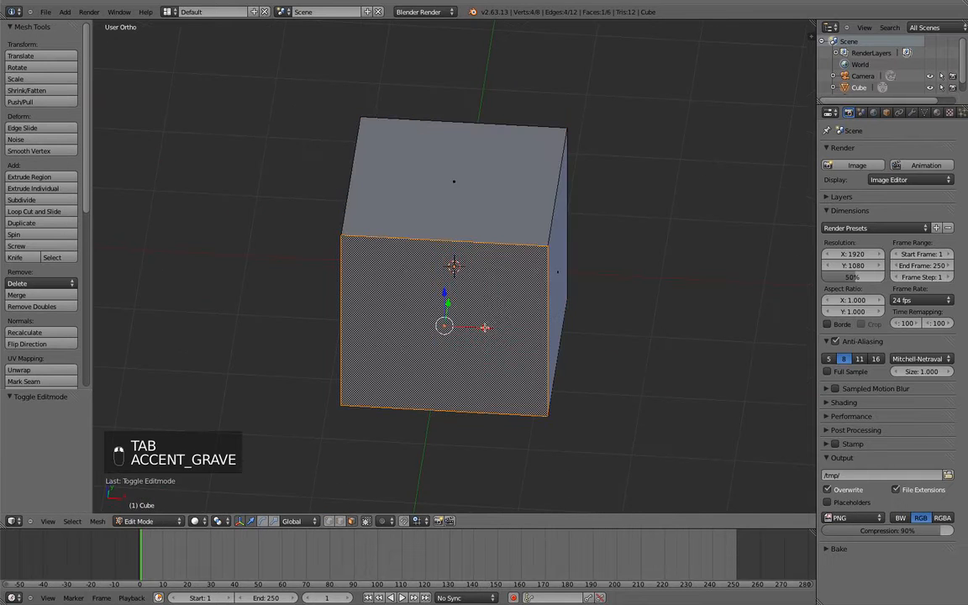
Extrude the cube's front face in place and scale it inward to form a smaller inset face.
key("e")
key("e")
key("s")
left_click(554, 366)
middle_click_drag(554, 366, 512, 352)
Extrude the inset face about 1.27 units outward along Y and nudge its end face about 0.03 units further.
key("e")
left_click(512, 350)
left_click(409, 291)
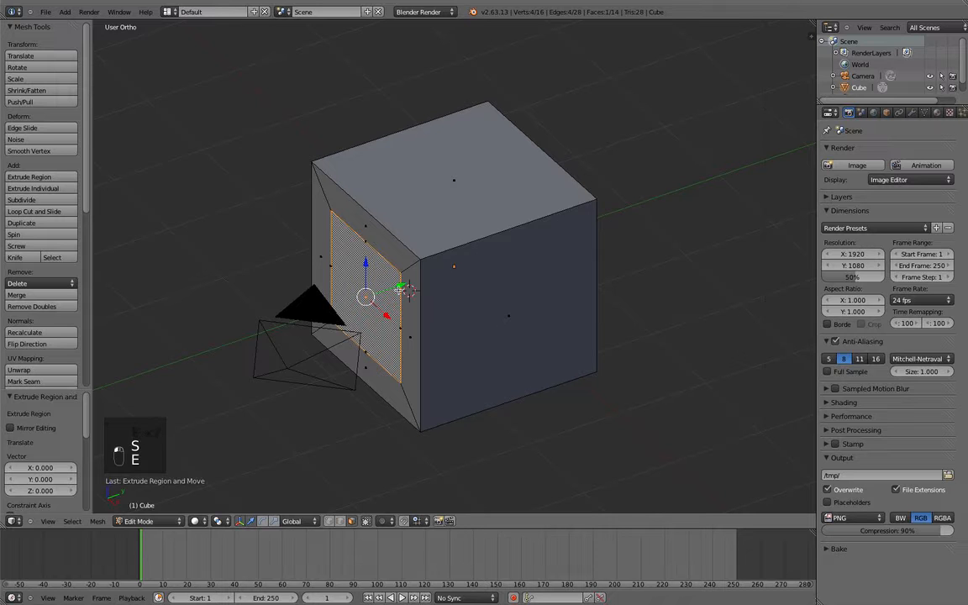
key("e")
left_click(382, 335)
scroll(383, 335, "down", 2)
middle_click_drag(385, 329, 509, 338)
middle_click_drag(510, 338, 472, 382)
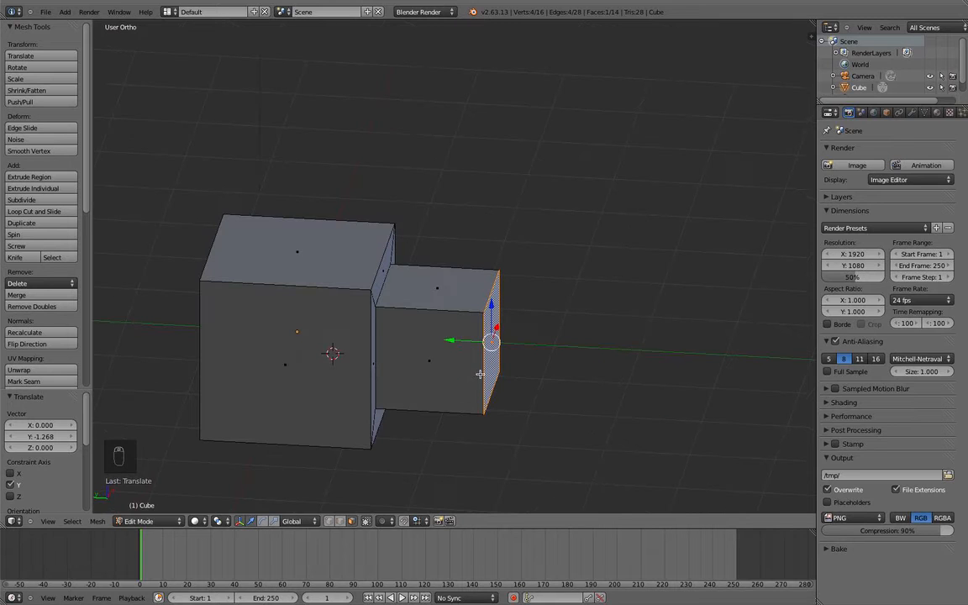
left_click(452, 334)
mouse_move(453, 339)
left_mouse_down()
mouse_move(406, 335)
mouse_move(489, 360)
mouse_move(413, 340)
mouse_move(460, 334)
left_mouse_up()
middle_click_drag(532, 319, 429, 351)
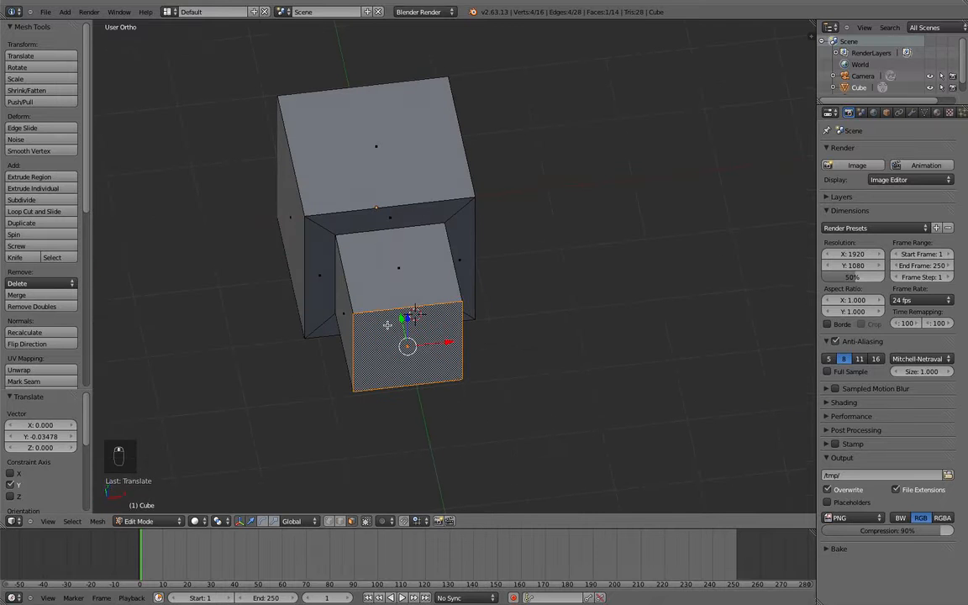
Try moving the end face along Y, including about 1.52 units back into the cube, undoing each move.
left_click_drag(409, 319, 413, 347)
middle_click_drag(413, 347, 368, 318)
key("super+z")
scroll(372, 306, "up", 3)
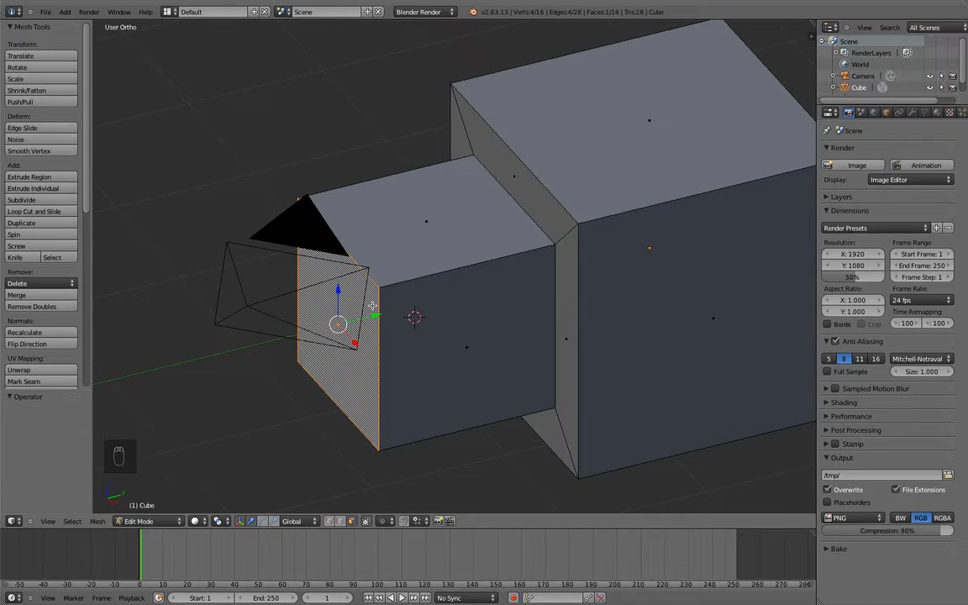
middle_click_drag(373, 306, 468, 380)
left_click_drag(461, 386, 294, 332)
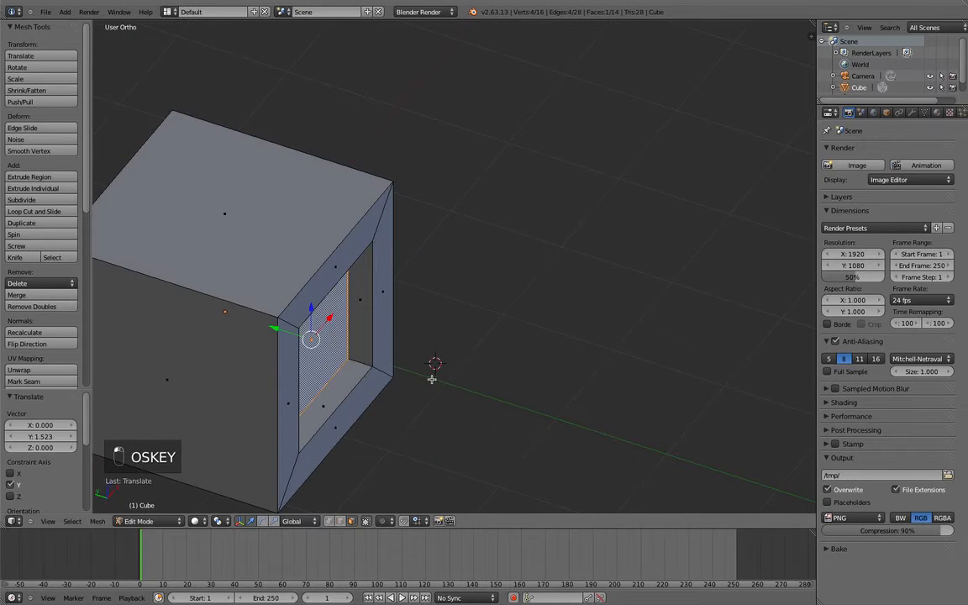
key("super+z")
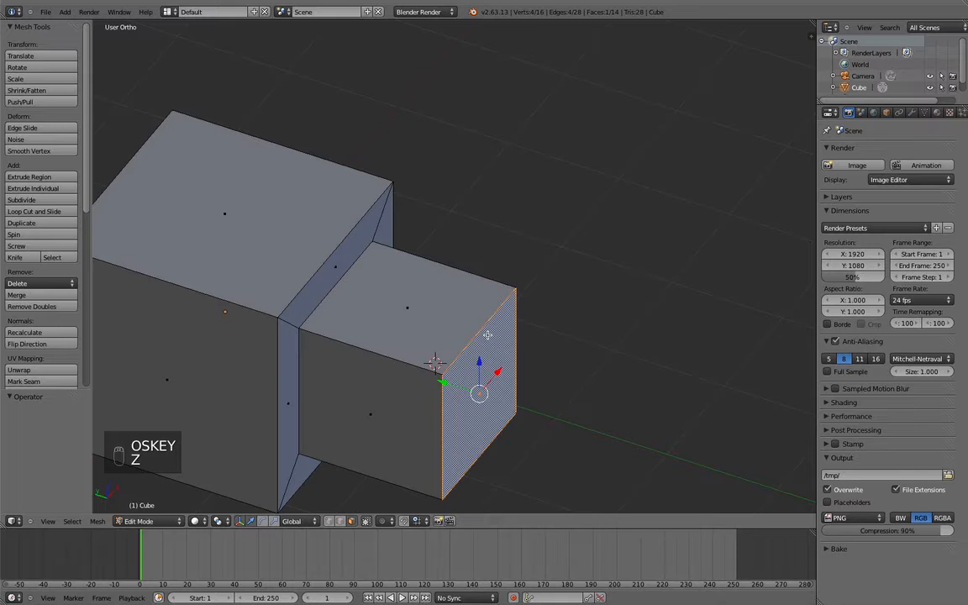
Toggle the cube between Edit Mode and Object Mode several times, ending in Object Mode.
key("Tab")
scroll(460, 325, "down", 1)
middle_click_drag(461, 325, 429, 290)
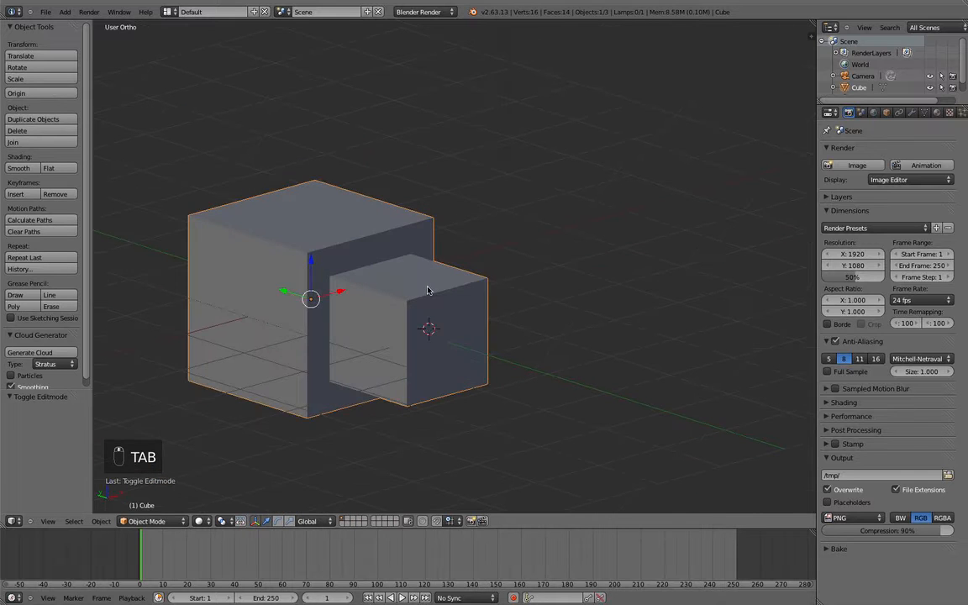
key("Tab")
key("Tab")
key("Tab")
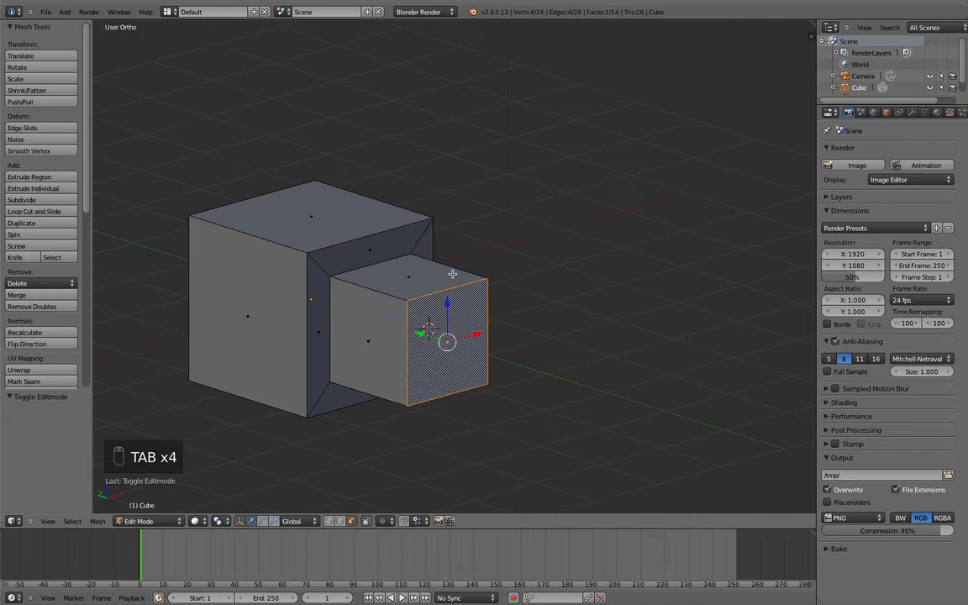
key("Tab")
middle_click_drag(446, 277, 447, 290)
scroll(405, 311, "down", 3)
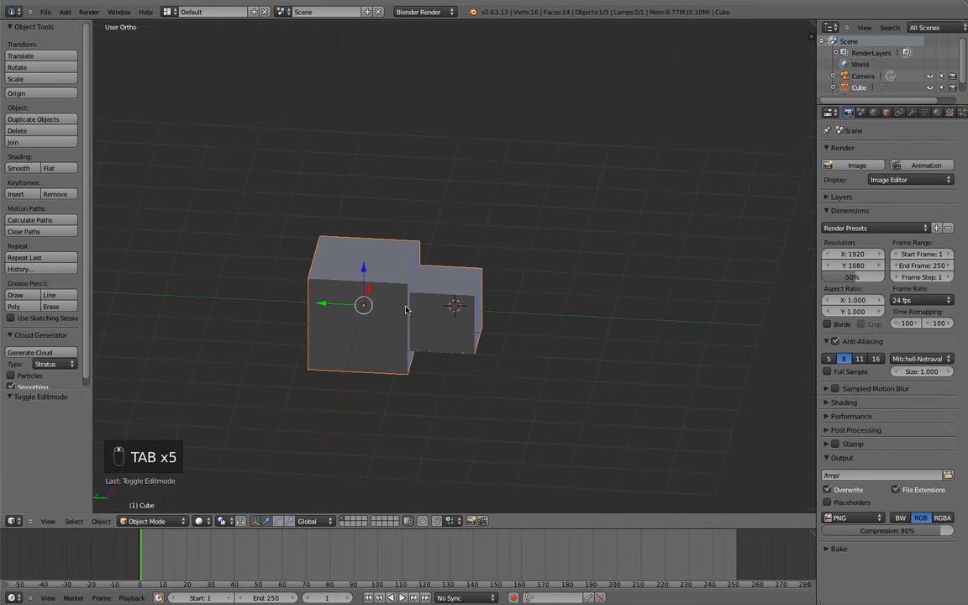
Add a second cube mesh and move it about 1.82 units in the negative Y direction.
key("shift+a")
left_click(424, 299)
left_click_drag(427, 304, 518, 322)
middle_click_drag(521, 322, 459, 329)
Add an icosphere mesh and move it about 3.73 units along X, beside the cubes.
key("shift+a")
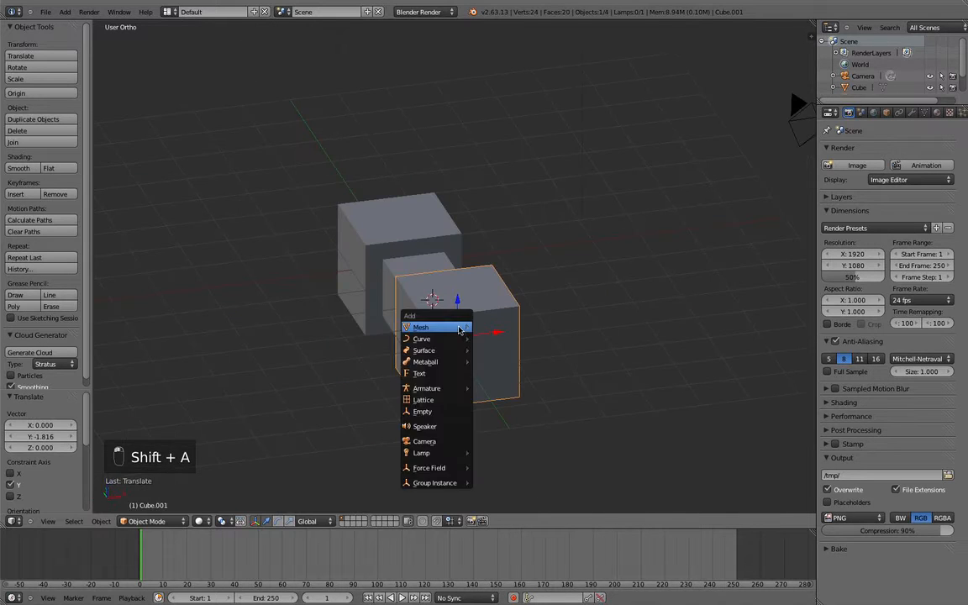
mouse_move(459, 328)
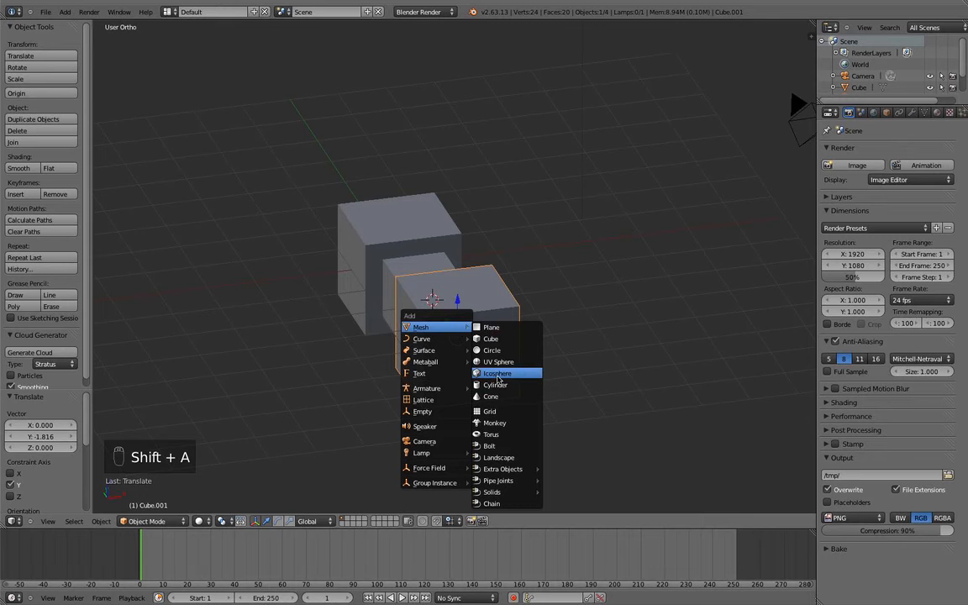
left_click(497, 379)
middle_click_drag(525, 370, 480, 382)
scroll(480, 377, "up", 1)
left_click_drag(457, 304, 682, 300)
scroll(642, 300, "down", 3)
middle_click_drag(639, 300, 592, 306)
scroll(588, 306, "up", 1)
Select the second cube and move it along negative X, clear of the extruded cube.
right_click(412, 320)
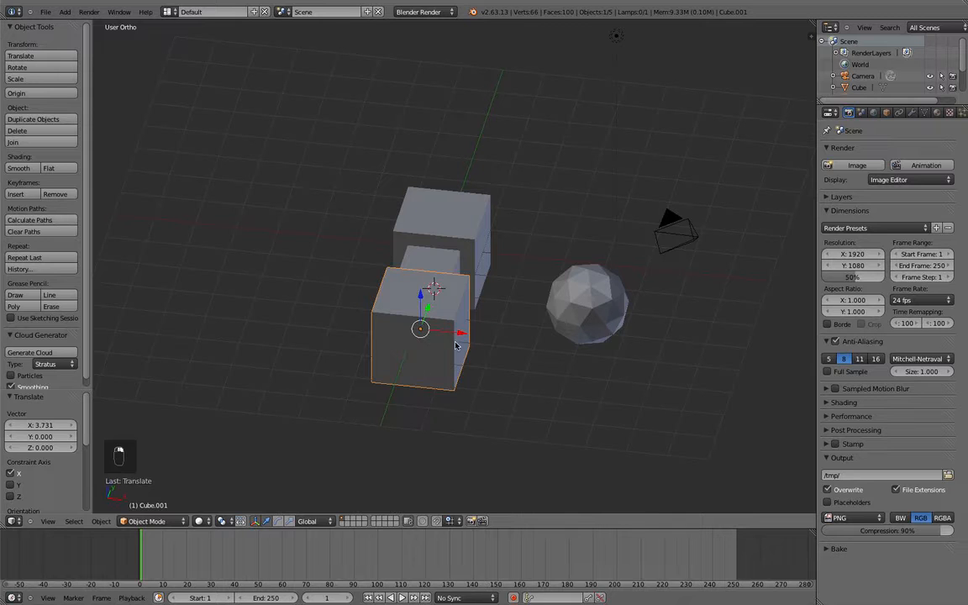
left_click_drag(458, 343, 283, 203)
middle_click_drag(283, 203, 429, 226)
Deselect all of the second cube's geometry in Edit Mode, and return to Object Mode.
key("Tab")
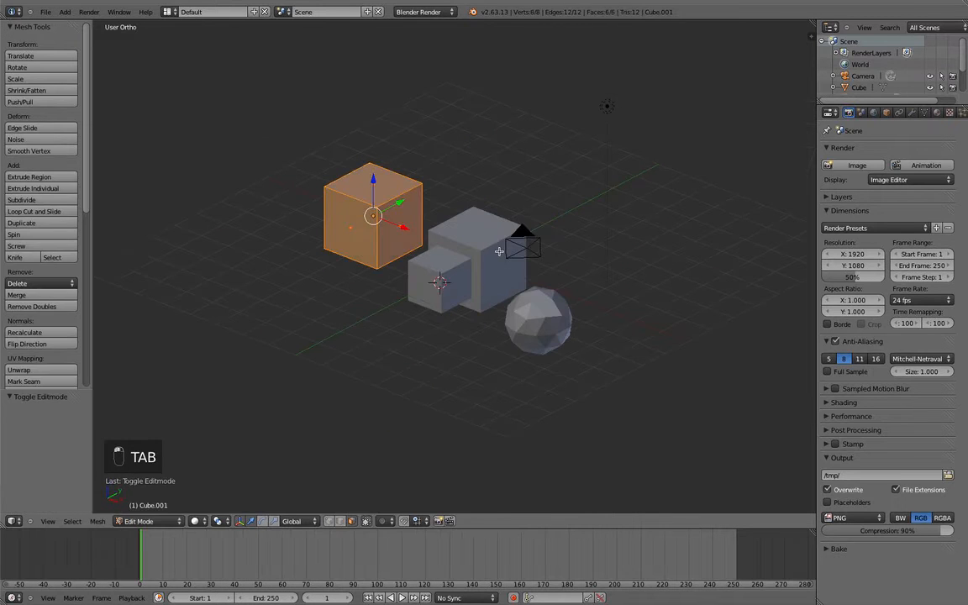
middle_click_drag(390, 262, 480, 356)
scroll(476, 291, "up", 2)
middle_click_drag(476, 291, 493, 263)
middle_click_drag(491, 276, 471, 307)
middle_click_drag(467, 308, 480, 342, "shift")
scroll(525, 292, "up", 3)
scroll(520, 280, "down", 1)
scroll(520, 281, "down", 1)
scroll(536, 265, "down", 3)
middle_click_drag(541, 257, 454, 314, "shift")
key("a")
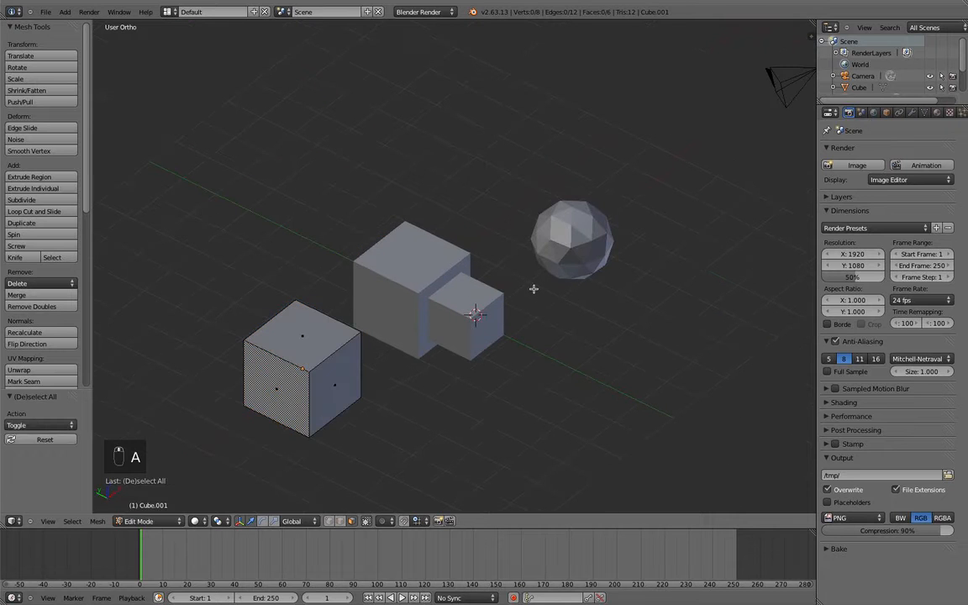
key("Tab")
Select the icosphere and move it about 2.1 units along Y.
middle_click_drag(536, 287, 417, 334)
right_click(482, 382)
key("g")
key("y")
left_click(480, 370)
middle_click_drag(479, 370, 496, 385)
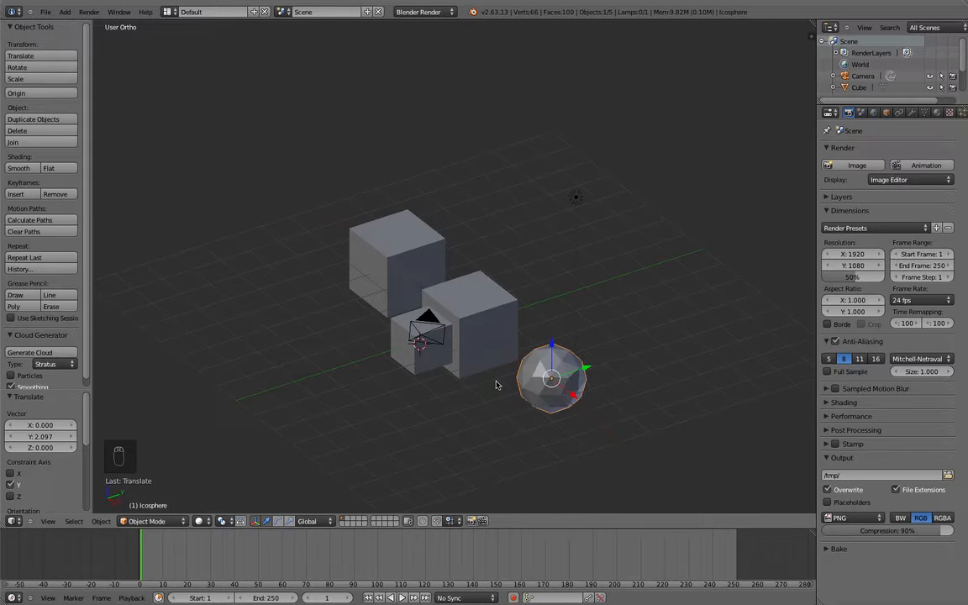
middle_click_drag(496, 385, 499, 337)
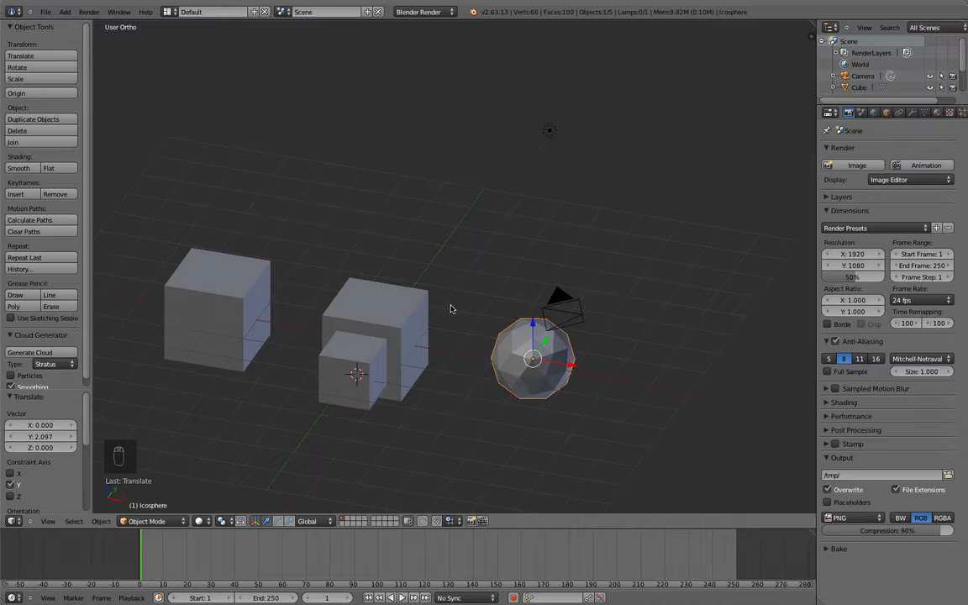
Add a plane mesh, move it about 7.12 units along Y, and centre the view on it.
key("shift+a")
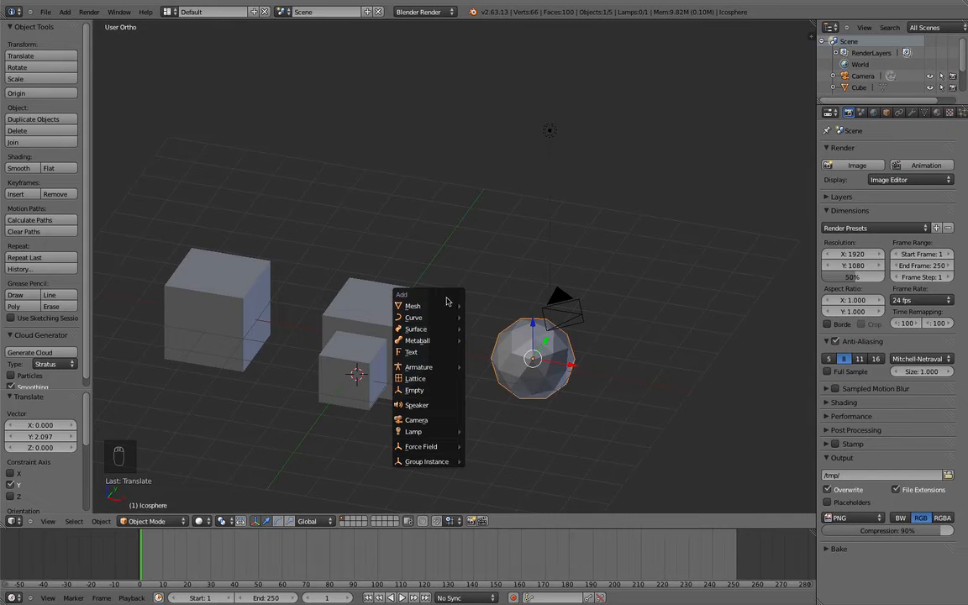
mouse_move(446, 312)
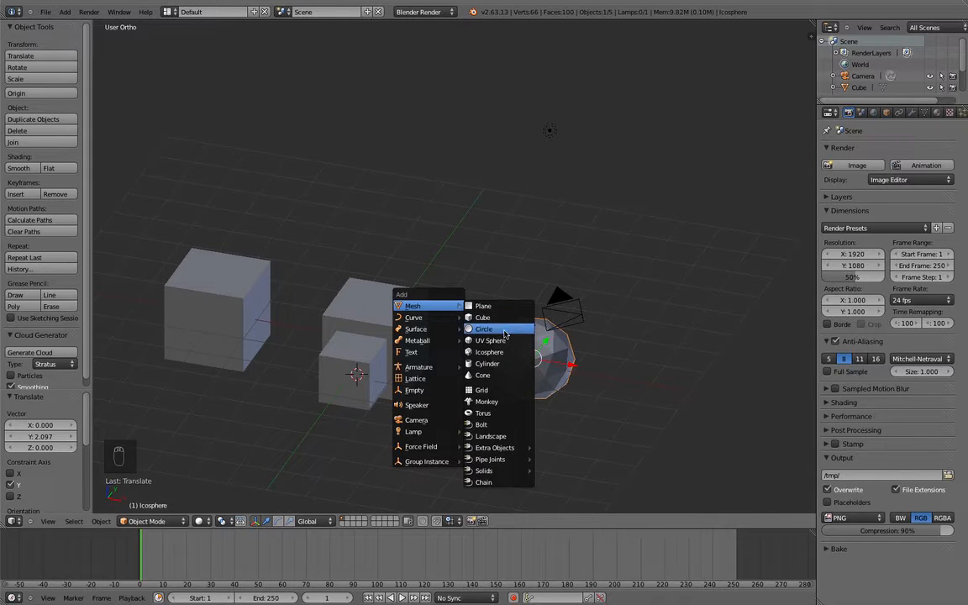
left_click(503, 306)
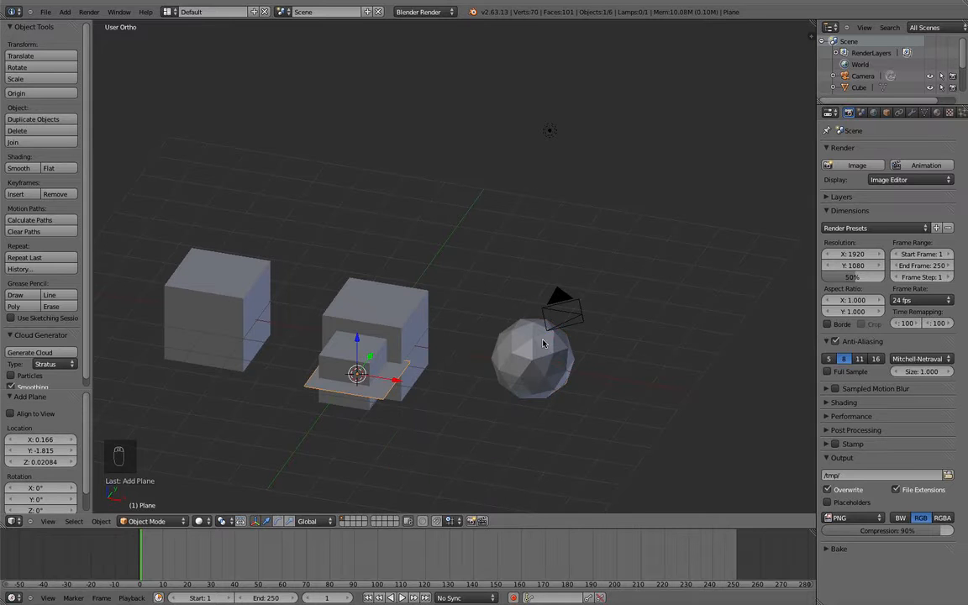
scroll(471, 350, "up", 2)
key("g")
key("y")
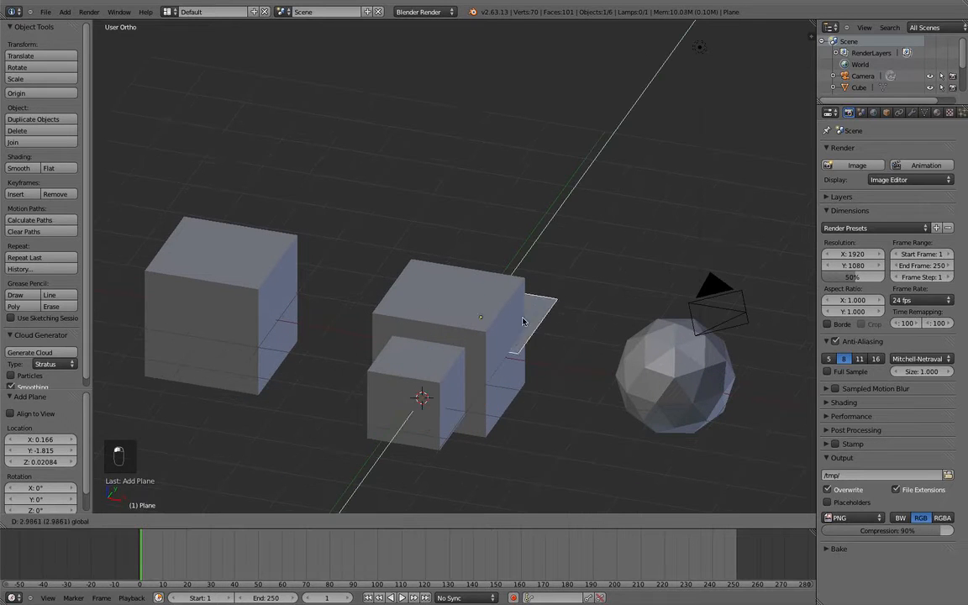
left_click(595, 223)
middle_click_drag(594, 223, 455, 275)
key("KP_Decimal")
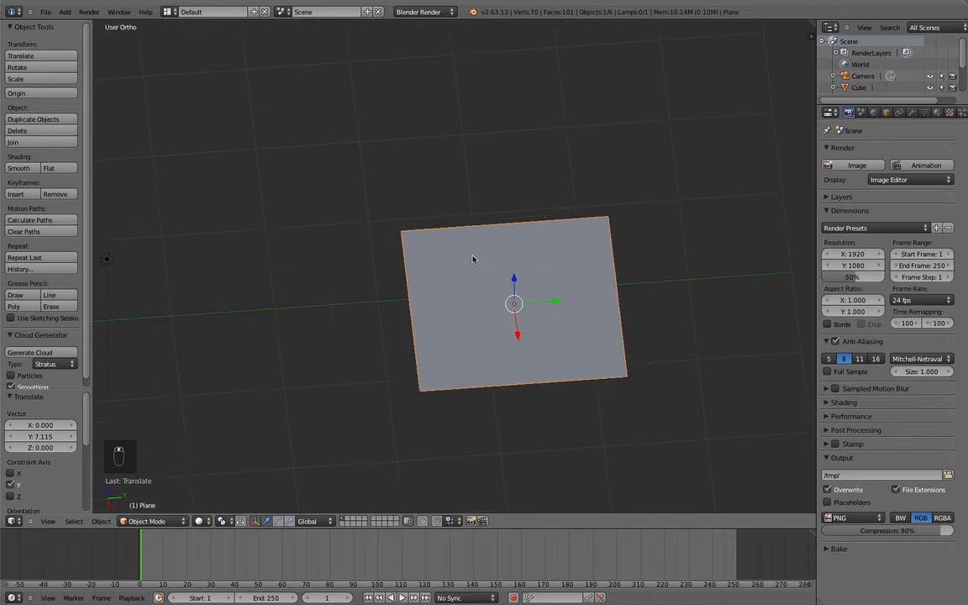
In Edit Mode, delete three of the plane's corner vertices and select the remaining vertex.
key("Tab")
middle_click_drag(467, 448, 474, 402)
key("a")
key("a")
right_click(426, 375)
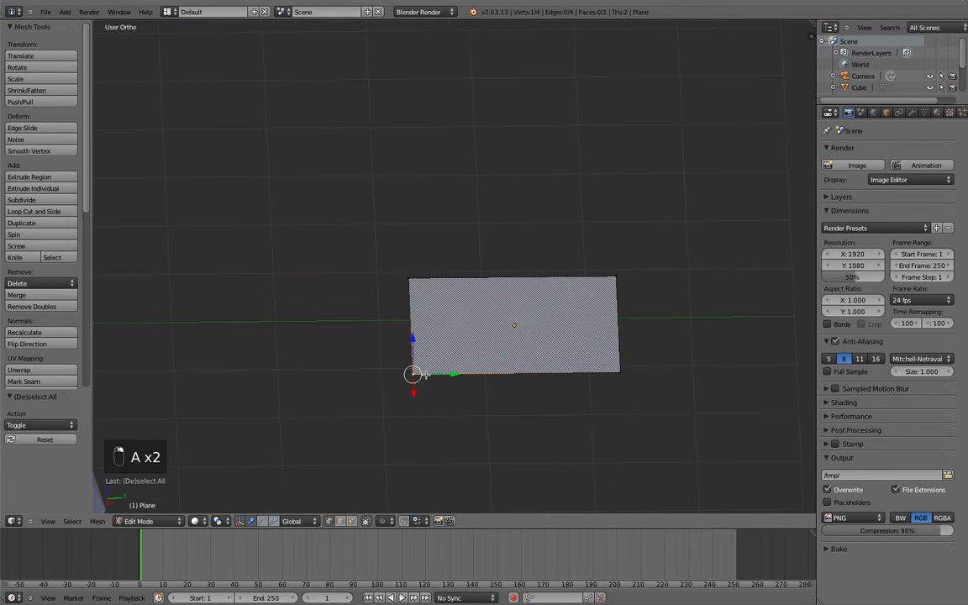
right_click(585, 380, "shift")
right_click(617, 276, "shift")
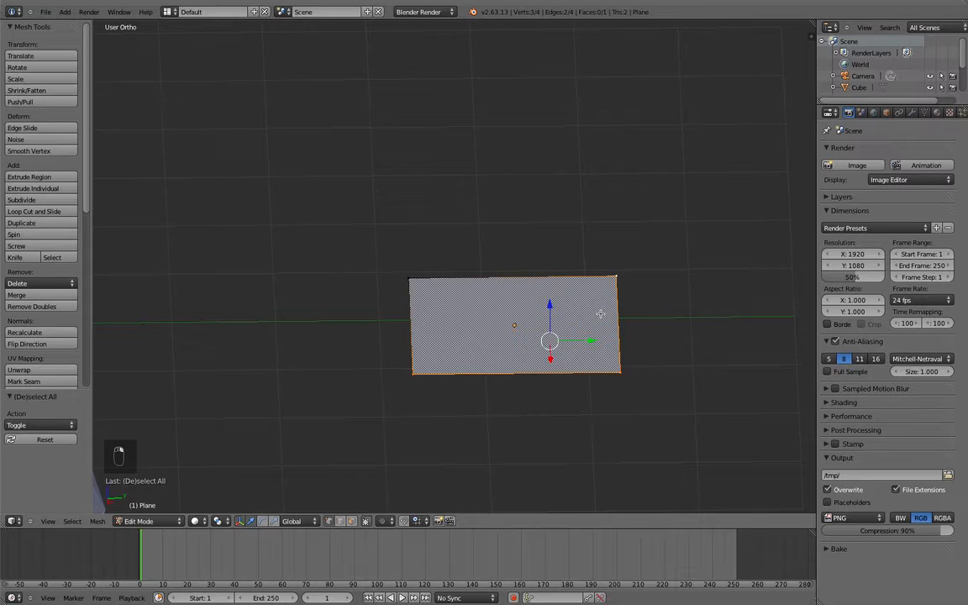
middle_click_drag(602, 320, 589, 269)
middle_click_drag(613, 316, 470, 372)
key("x")
left_click(522, 380)
right_click(367, 296)
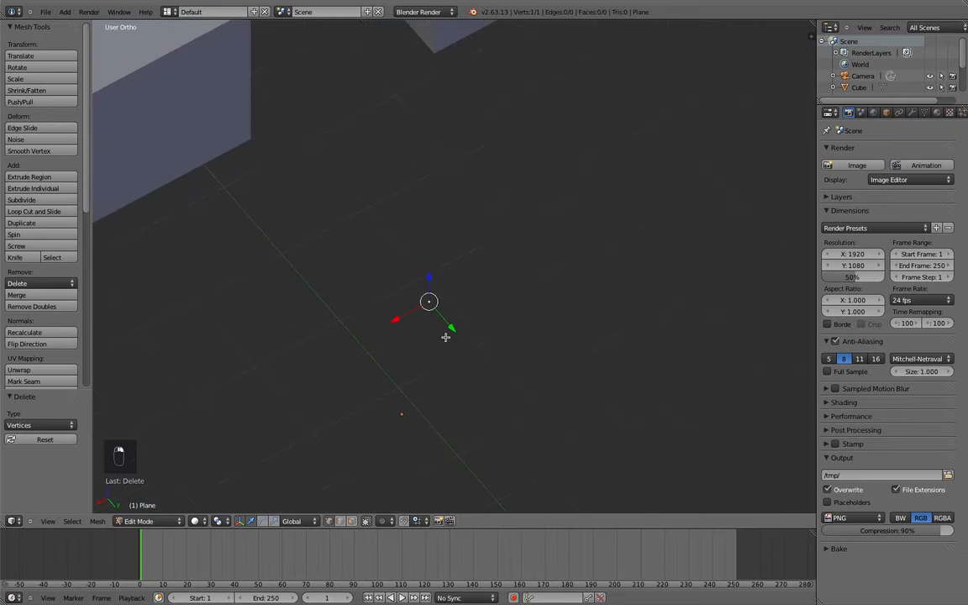
Move the remaining vertex along Y and about 0.88 units along X, toward the object's origin.
key("g")
key("y")
left_click(498, 394)
key("g")
key("y")
left_click(465, 376)
key("g")
key("x")
left_click(383, 421)
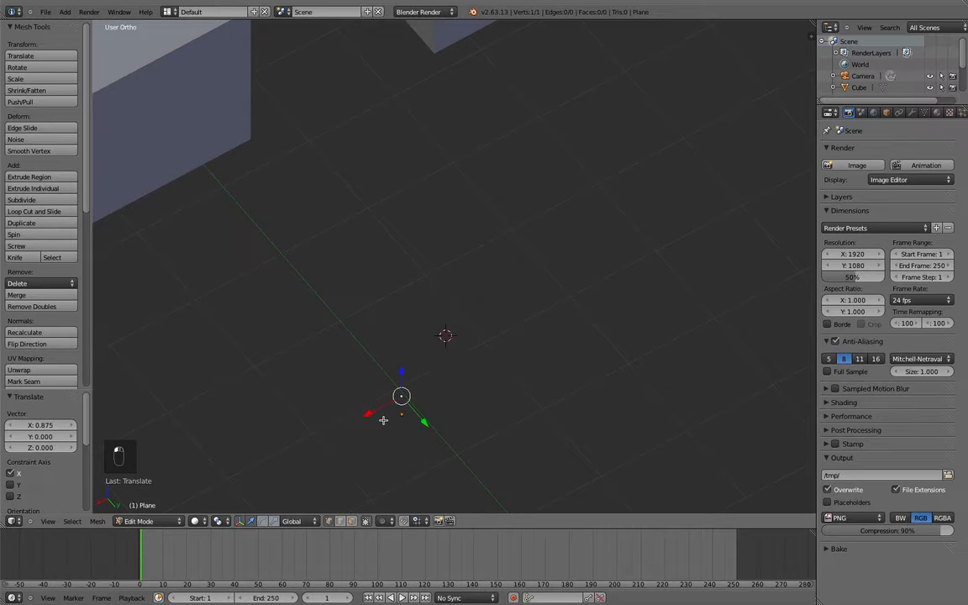
Fine-tune the vertex's position along X, and shift it about 0.18 units along Y.
key("g")
key("x")
left_click(367, 417)
key("g")
key("y")
left_click(413, 418)
Switch to the front view in wireframe display and extrude the vertex upward to create an edge.
middle_click_drag(413, 418, 303, 326)
key("KP_1")
key("z")
scroll(286, 294, "up", 4)
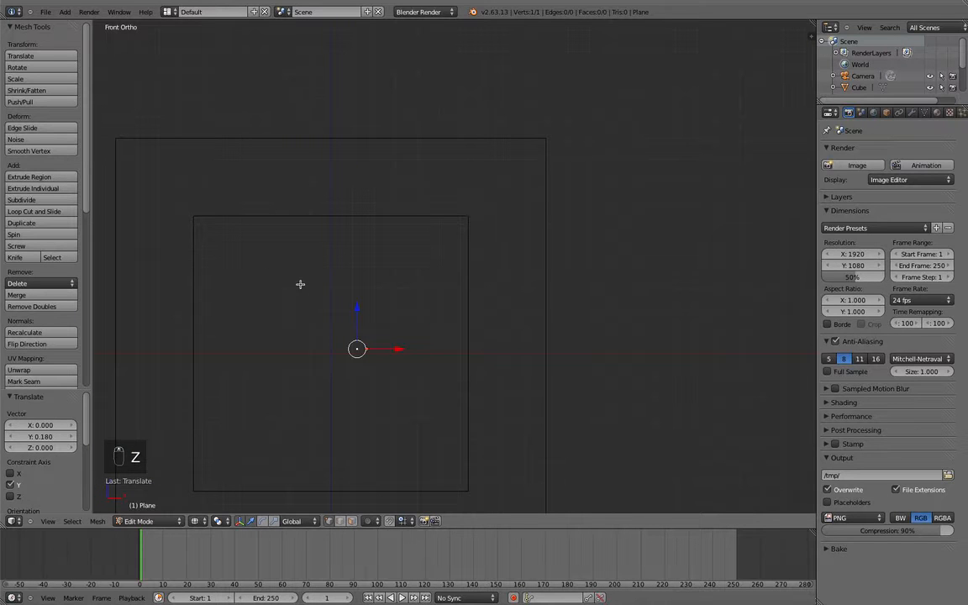
key("e")
left_click(366, 211)
Check the new edge in Object Mode, and return to Edit Mode with everything deselected.
middle_click_drag(398, 201, 398, 228)
key("Tab")
middle_click_drag(470, 251, 400, 374)
key("Tab")
key("a")
middle_click_drag(428, 333, 310, 528)
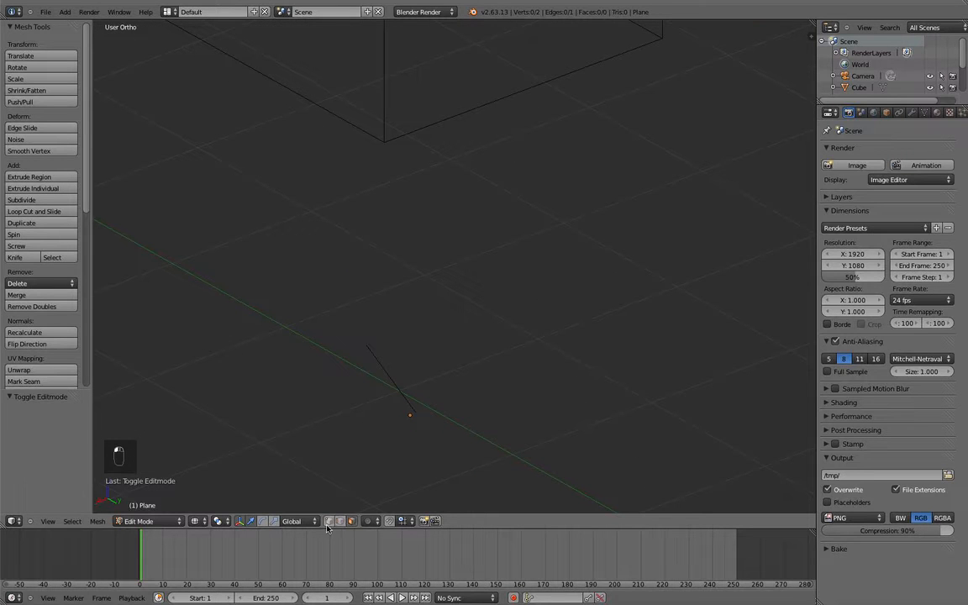
middle_click_drag(322, 474, 386, 438)
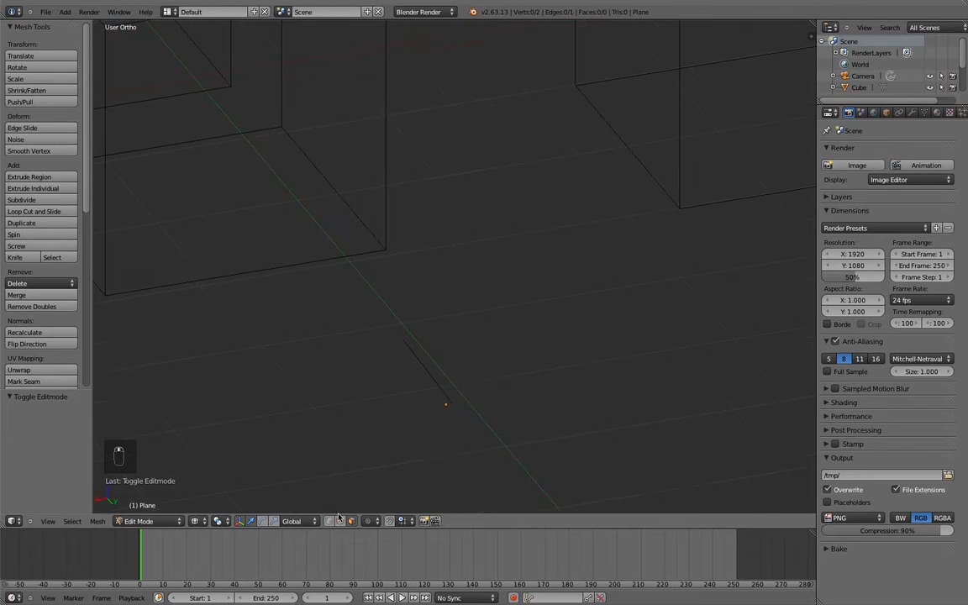
Select the whole edge and extrude it sideways to form a face.
key("a")
middle_click_drag(420, 377, 416, 373)
key("e")
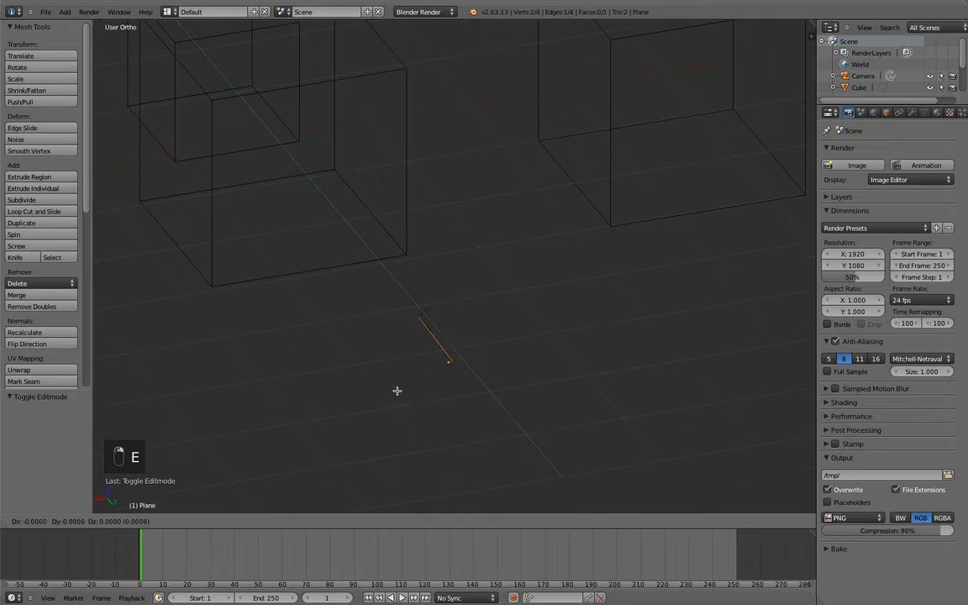
left_click(480, 305)
Select the new face in face select mode and move it along Y.
middle_click_drag(480, 305, 362, 519)
key("Tab")
key("Tab")
key("a")
middle_click_drag(439, 335, 497, 422)
key("a")
key("g")
key("y")
left_click(392, 391)
Extrude the selected face into a solid box, and return to Object Mode.
key("e")
left_click(474, 398)
key("Tab")
key("Tab")
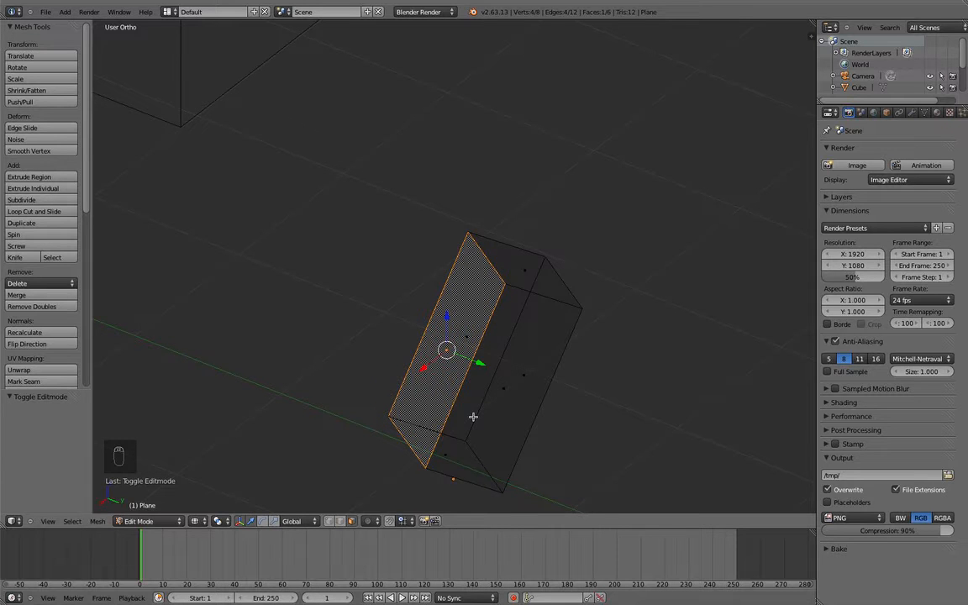
key("Tab")
scroll(391, 366, "down", 6)
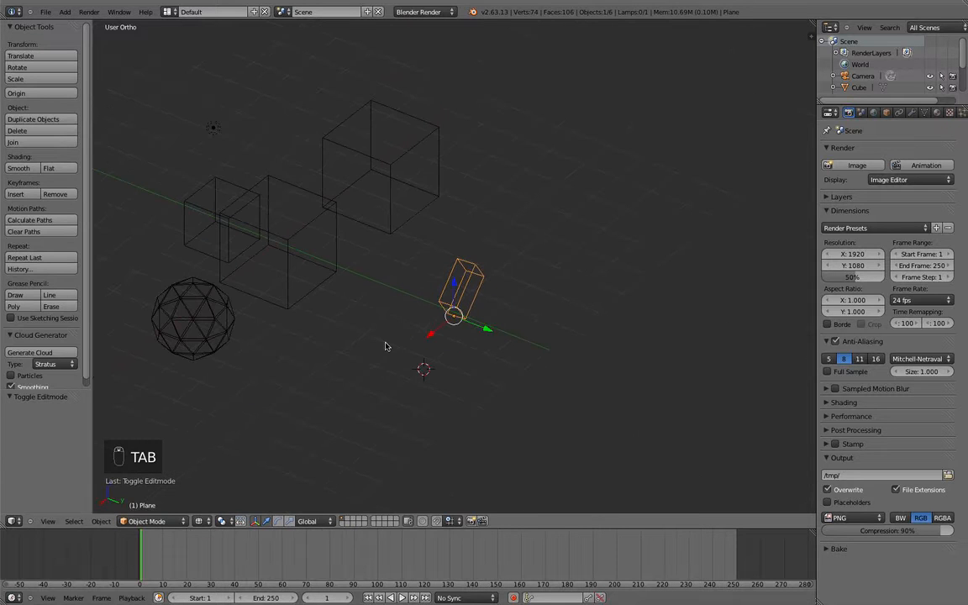
Switch to the front view, add a cylinder mesh, and bring it close up in the viewport.
key("KP_1")
key("shift+a")
mouse_move(386, 346)
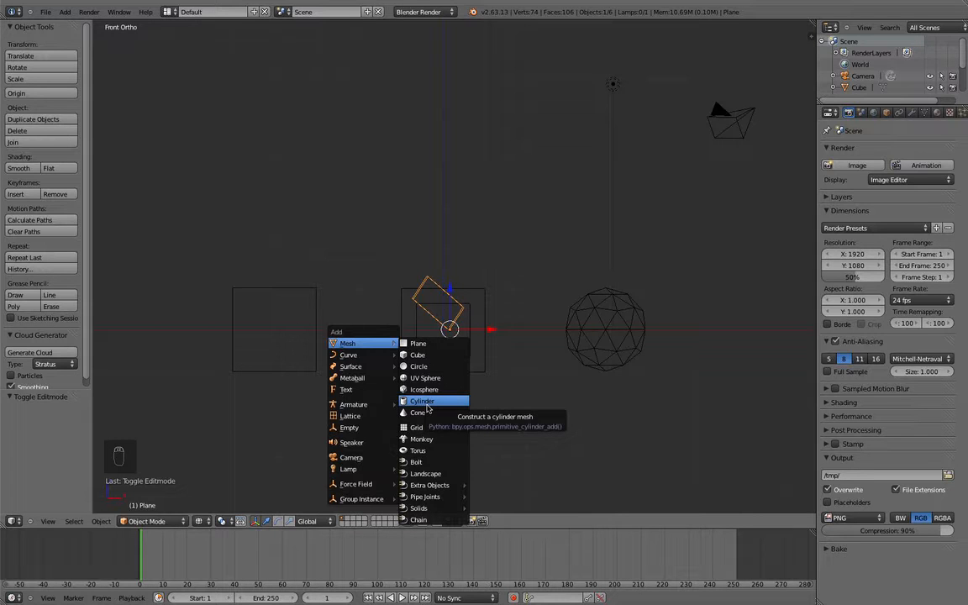
left_click(428, 407)
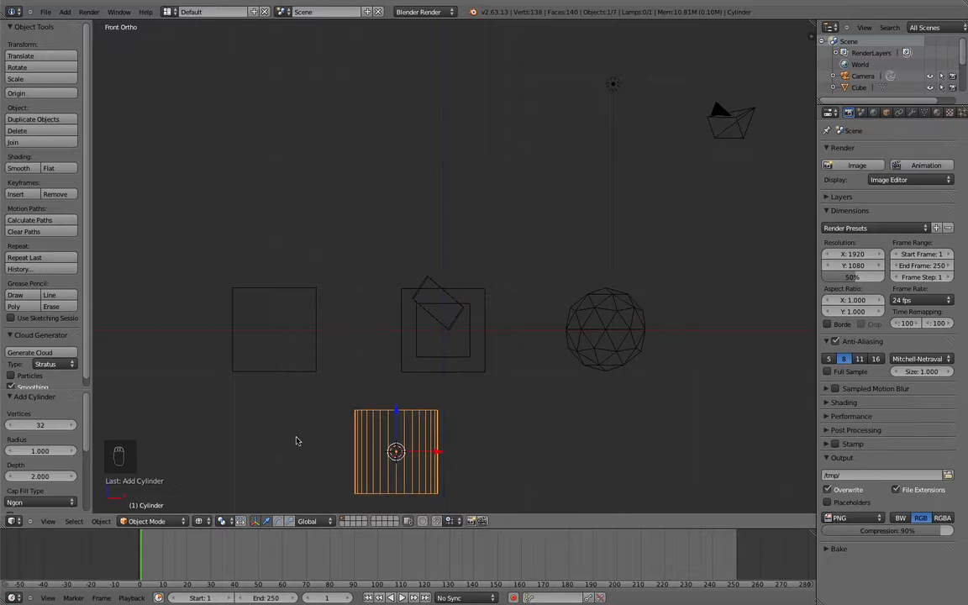
scroll(292, 288, "up", 2)
middle_click_drag(306, 385, 334, 221, "shift")
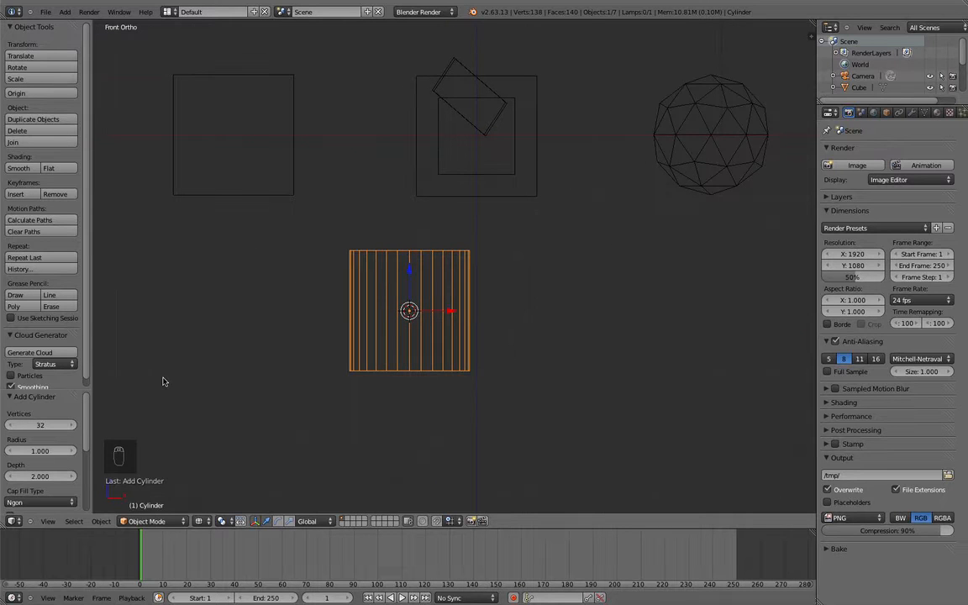
scroll(163, 382, "up", 2)
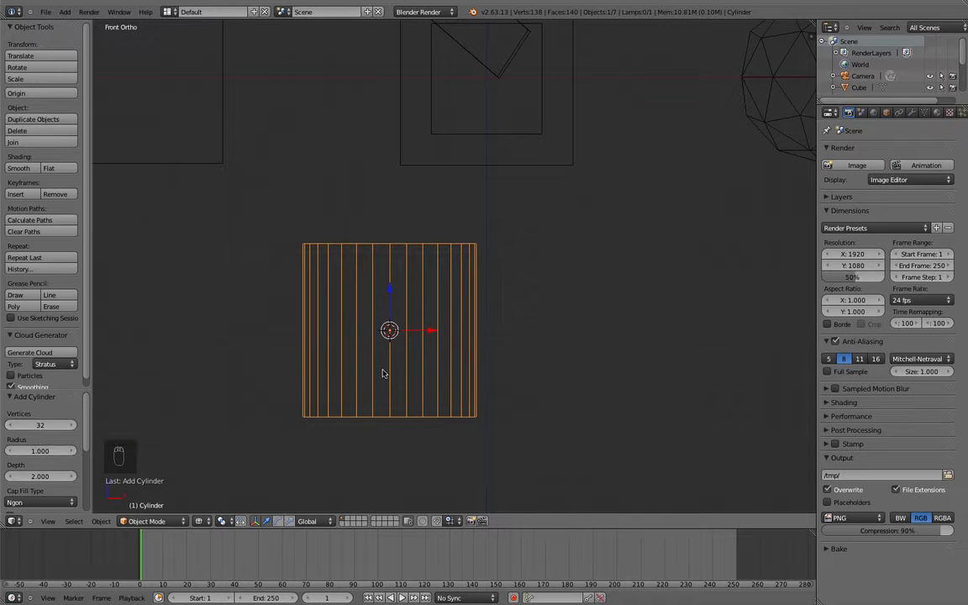
Set the new cylinder's vertex count to 4.
mouse_move(47, 429)
left_mouse_down()
mouse_move(23, 429)
mouse_move(43, 428)
mouse_move(30, 433)
left_mouse_up()
left_click(40, 428)
type("4")
key("Return")
middle_click_drag(250, 249, 354, 279)
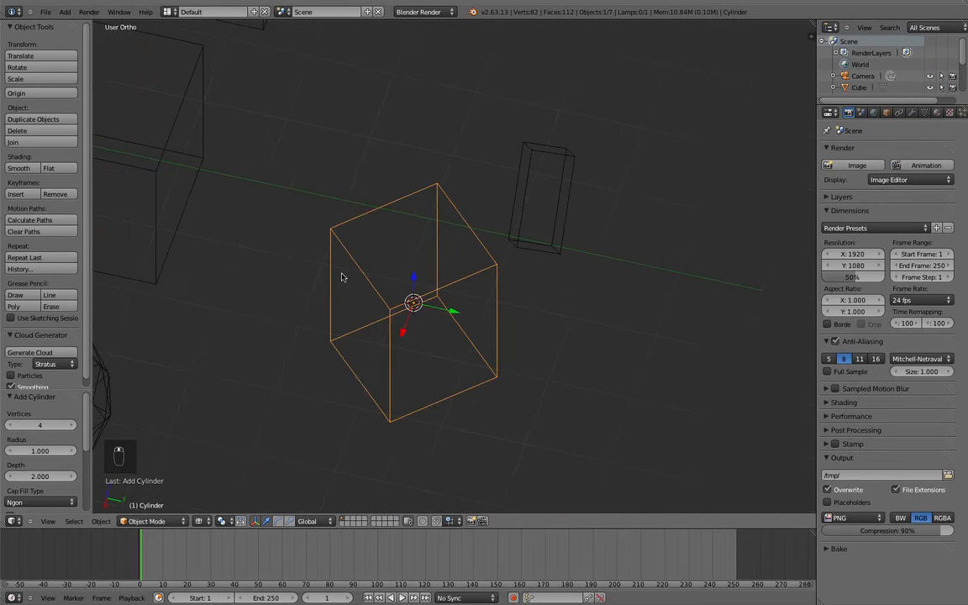
Set the cylinder's vertex count to 8 and view it from several angles.
left_click(43, 429)
key("Return")
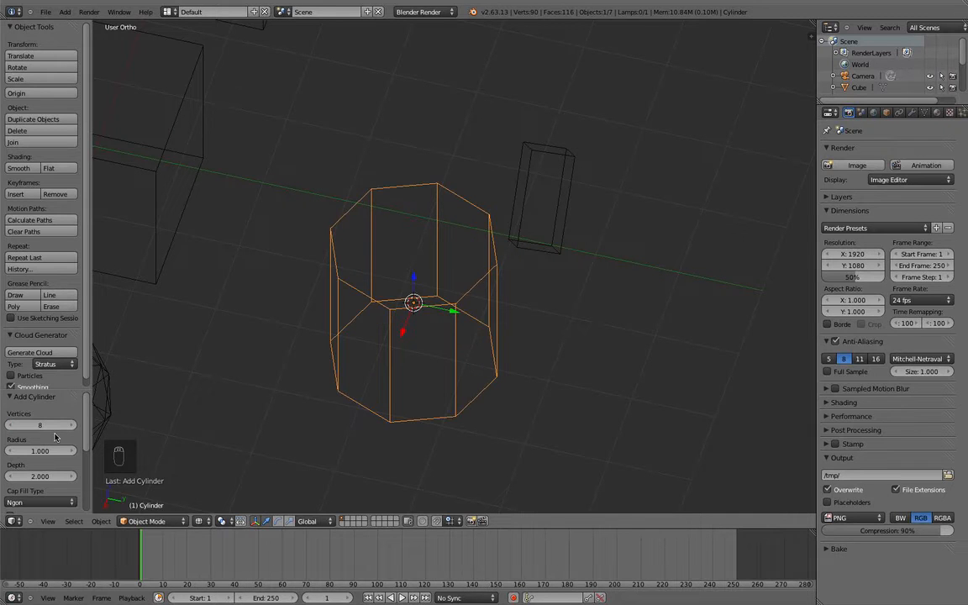
middle_click_drag(424, 327, 566, 313)
scroll(506, 281, "up", 3)
scroll(445, 235, "down", 3)
middle_click_drag(445, 235, 432, 253)
scroll(482, 246, "up", 1)
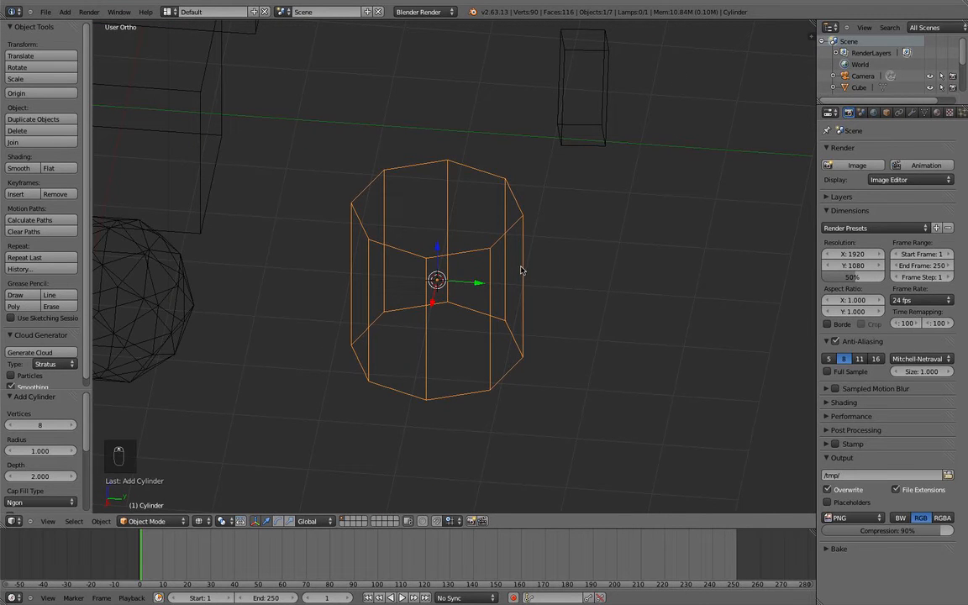
Look at the cylinder's mesh in Edit Mode and return to Object Mode.
key("Tab")
middle_click_drag(507, 288, 236, 265)
key("Tab")
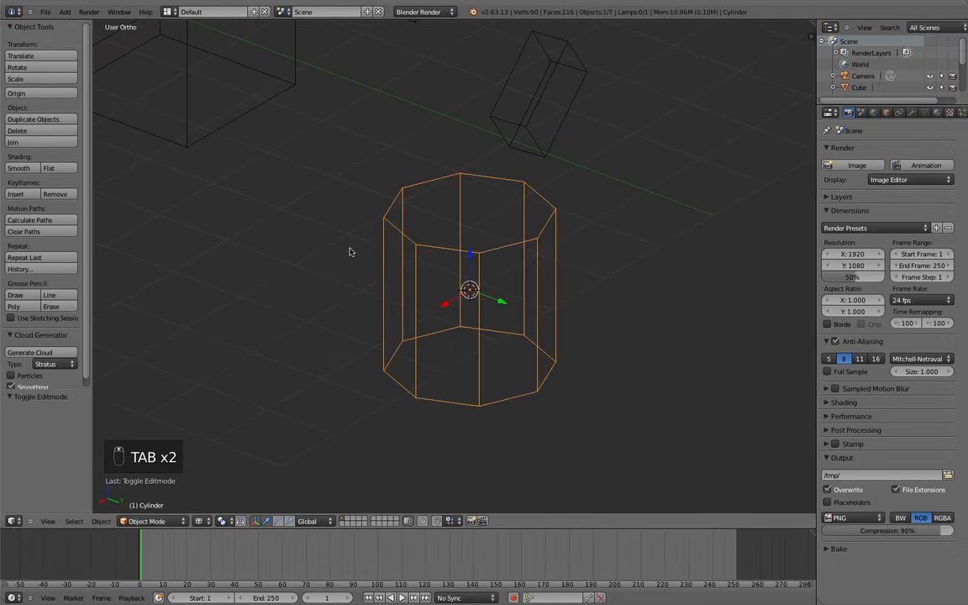
Switch the viewport from wireframe to solid shading.
key("z")
scroll(429, 256, "down", 4)
middle_click_drag(429, 256, 523, 262)
scroll(452, 261, "up", 2)
middle_click_drag(542, 312, 444, 383)
scroll(435, 385, "up", 2)
middle_click_drag(380, 389, 387, 303, "shift")
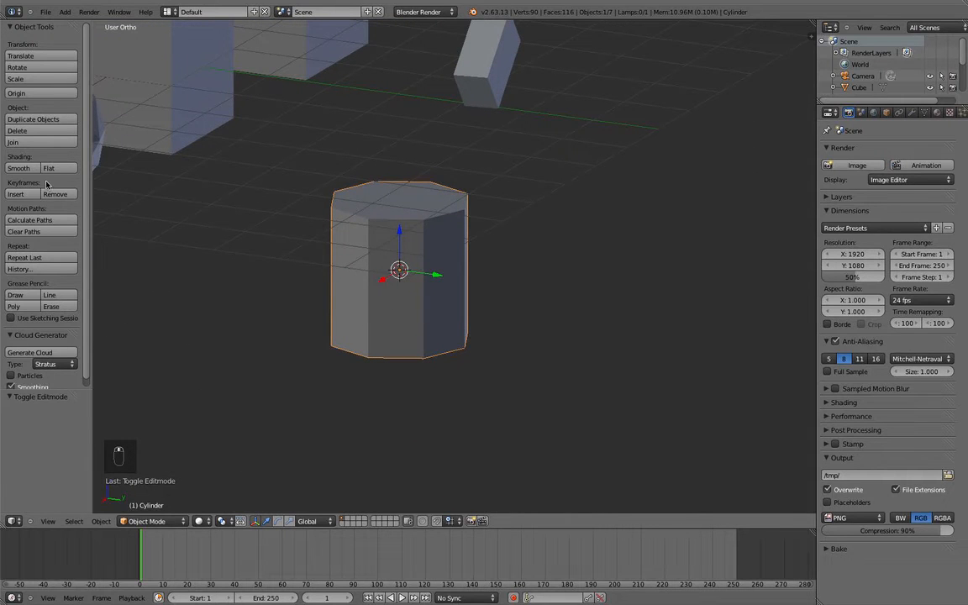
Try smooth shading on the cylinder, and restore its flat shading.
left_click(22, 168)
left_click(51, 170)
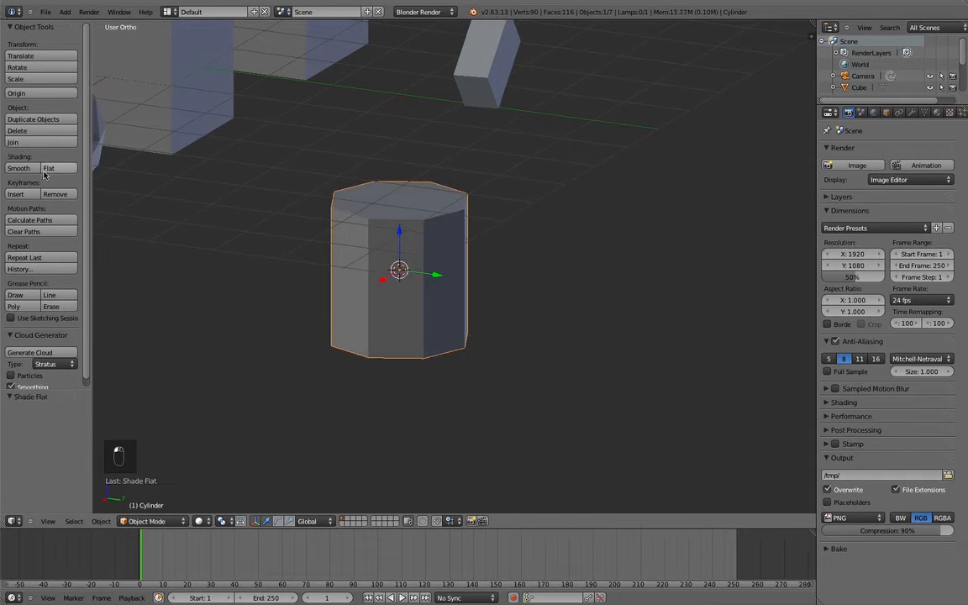
scroll(311, 226, "down", 3)
scroll(434, 266, "up", 2)
mouse_move(335, 225)
middle_mouse_down()
mouse_move(434, 266)
mouse_move(402, 275)
middle_mouse_up()
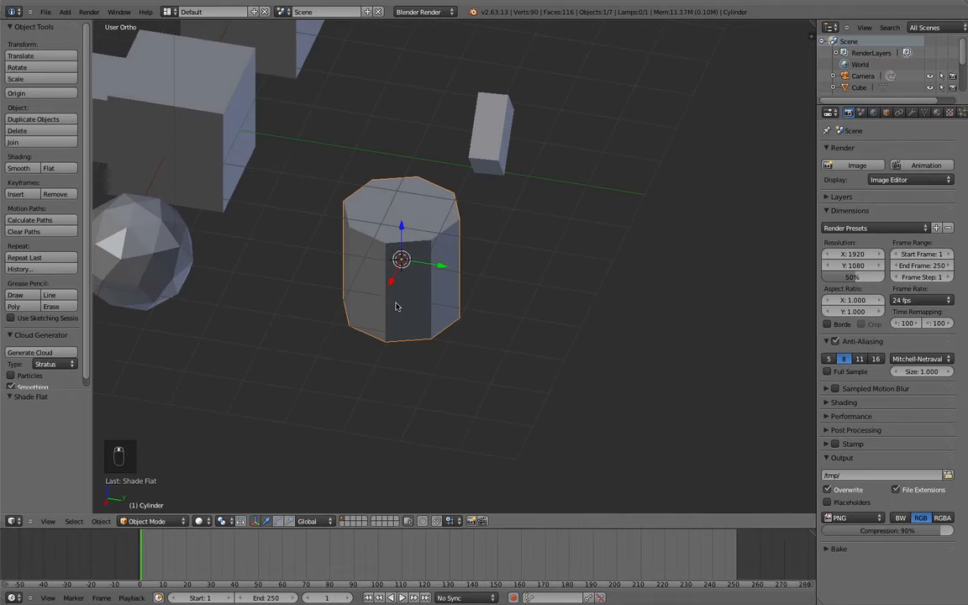
Move the cylinder up along Z by about 1.85 units.
scroll(452, 329, "up", 3)
left_click_drag(465, 294, 461, 133)
middle_click_drag(521, 191, 508, 274, "shift")
middle_click_drag(488, 223, 551, 262, "shift")
scroll(487, 314, "down", 4)
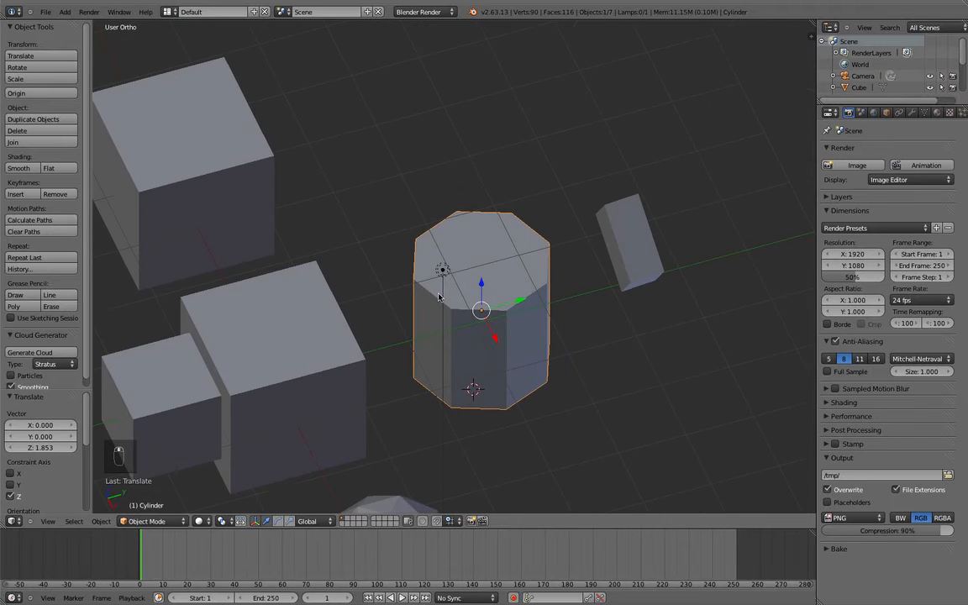
scroll(382, 307, "down", 4)
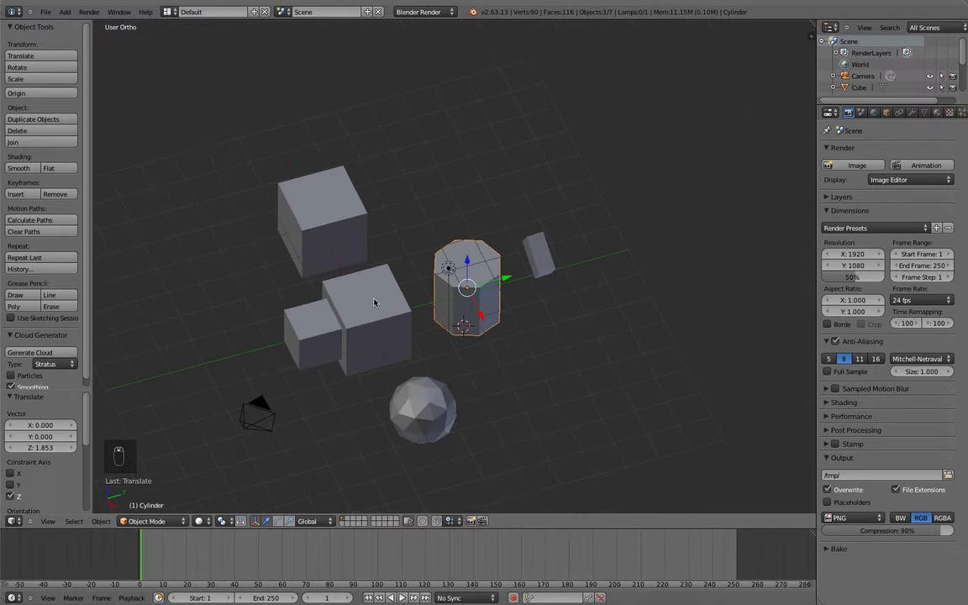
Examine the scene in the front and right views, rotating the view in steps and toggling between perspective and orthographic projection.
middle_click_drag(449, 297, 501, 276)
scroll(480, 274, "up", 3)
scroll(482, 273, "down", 1)
key("KP_1")
key("KP_4")
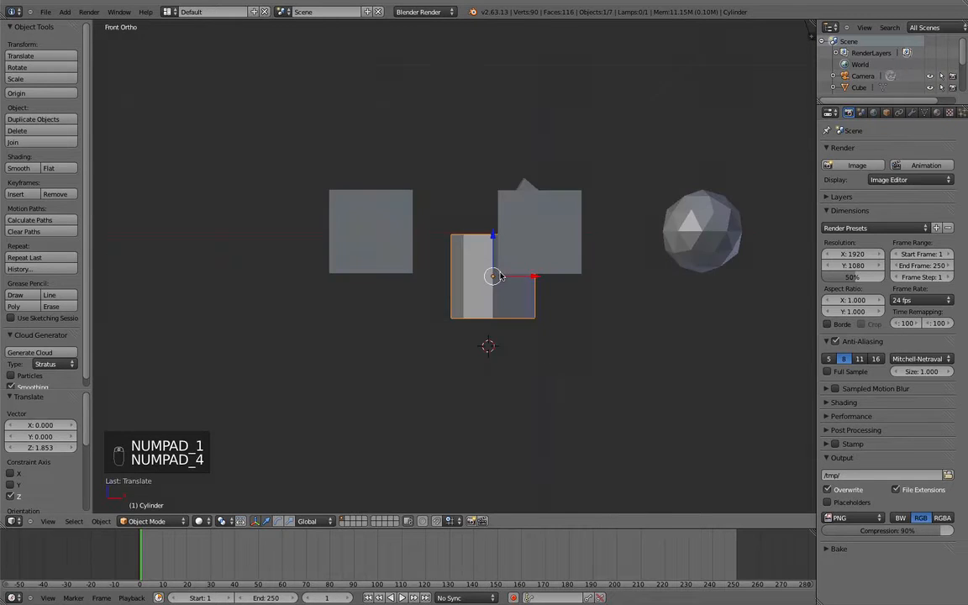
key("KP_3")
key("KP_5")
key("KP_4")
key("KP_5")
key("KP_1")
key("KP_3")
key("KP_5")
scroll(481, 272, "up", 2)
middle_click_drag(558, 232, 499, 189, "shift")
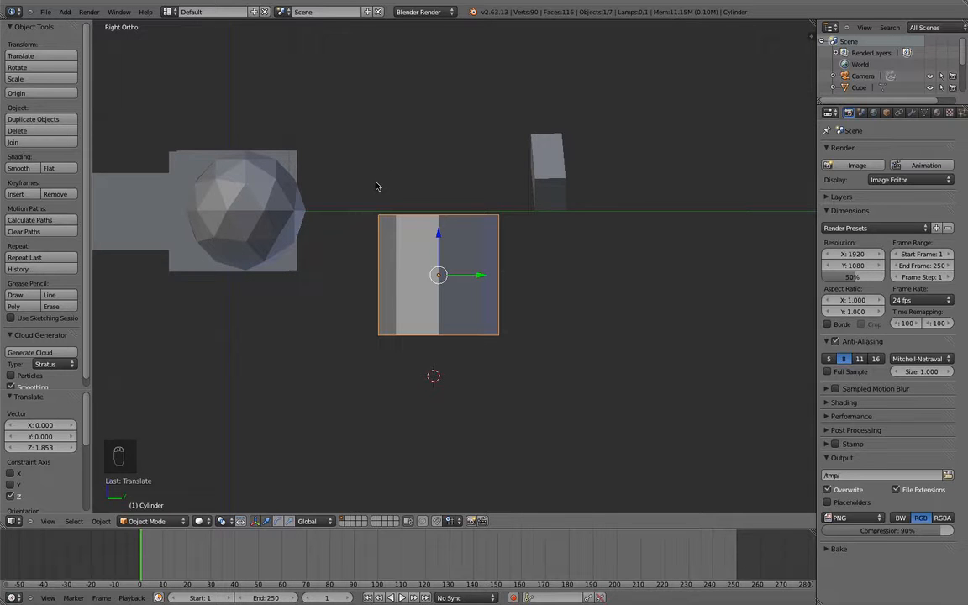
Select every object in the scene, including the camera and lamp, and delete them all.
key("x")
scroll(410, 385, "down", 4)
key("a")
key("a")
key("x")
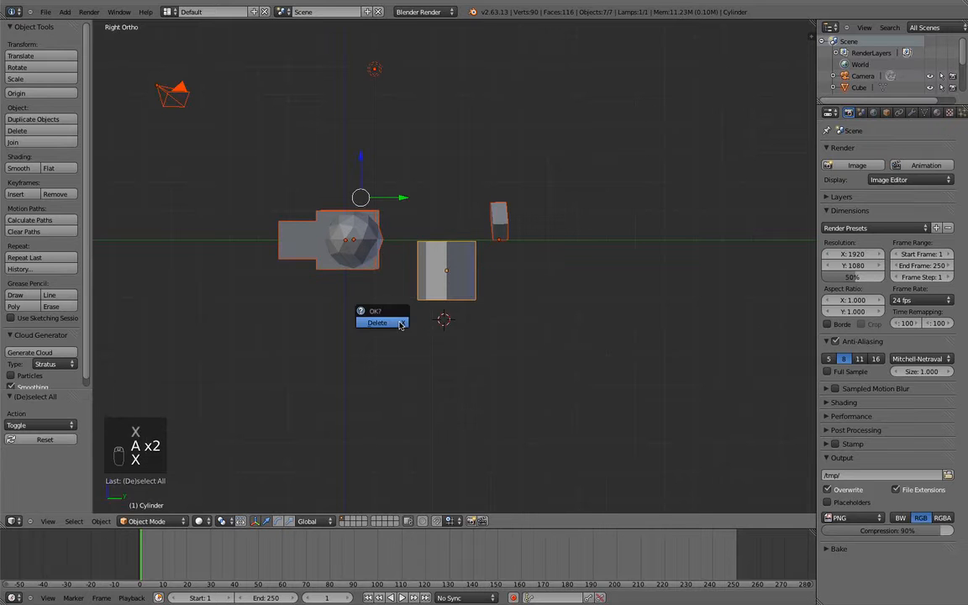
left_click(378, 323)
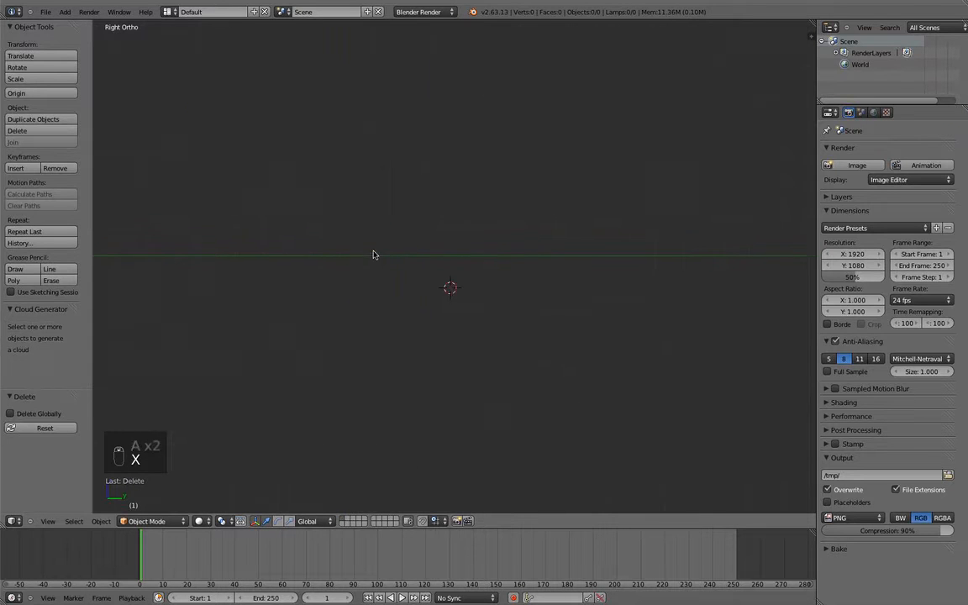
scroll(373, 255, "down", 3)
key("a")
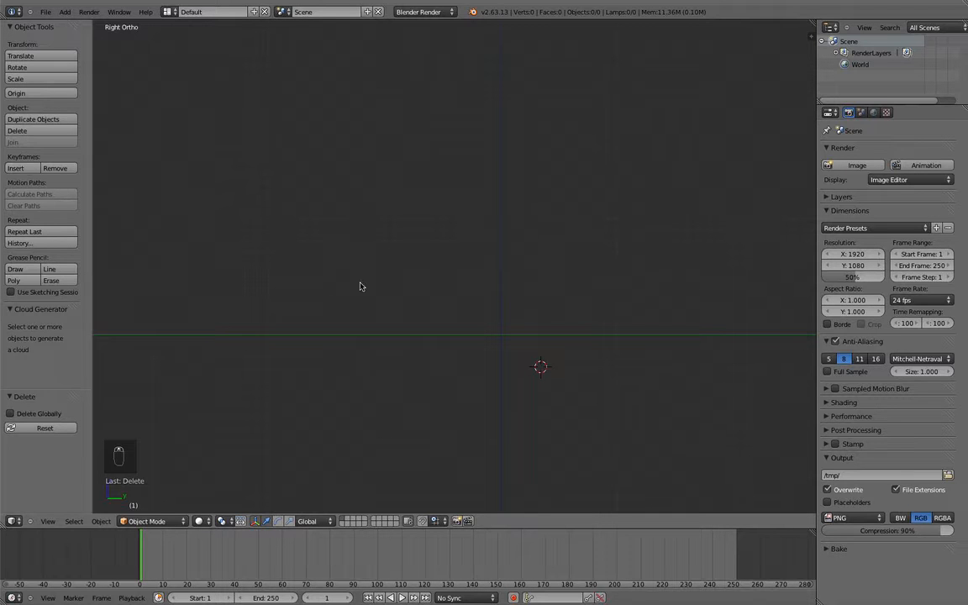
Add a Bezier curve and move it up along Z by about 2.53 units.
key("shift+a")
mouse_move(354, 297)
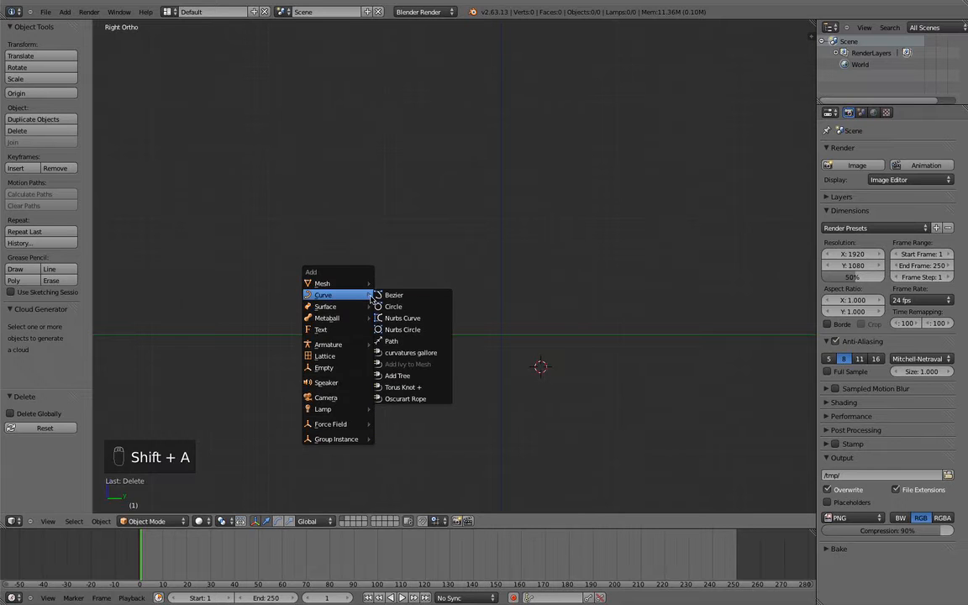
left_click(417, 297)
middle_click_drag(471, 298, 452, 357)
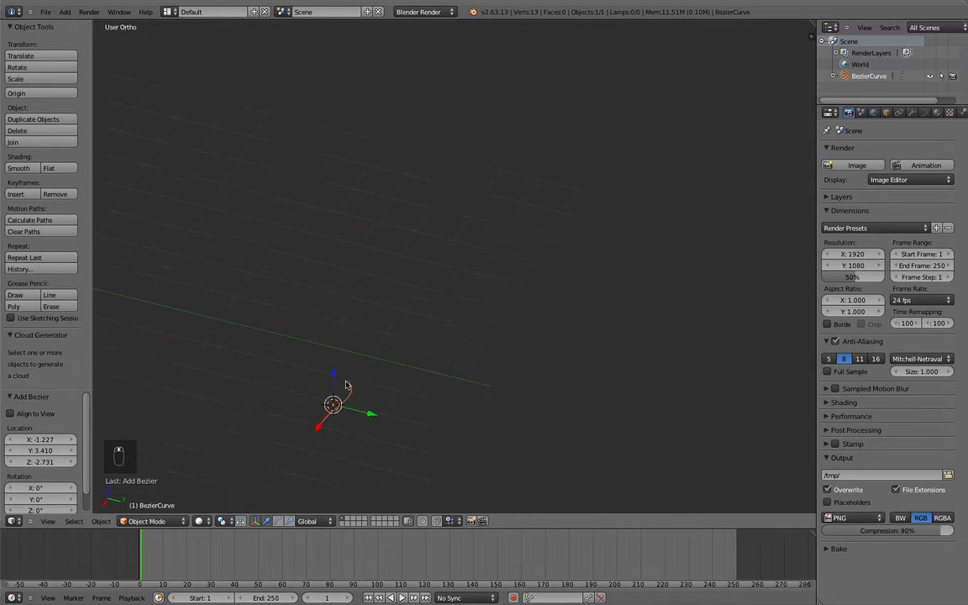
left_click_drag(332, 379, 330, 308)
middle_click_drag(333, 305, 392, 209)
scroll(392, 207, "up", 3)
scroll(379, 221, "down", 2)
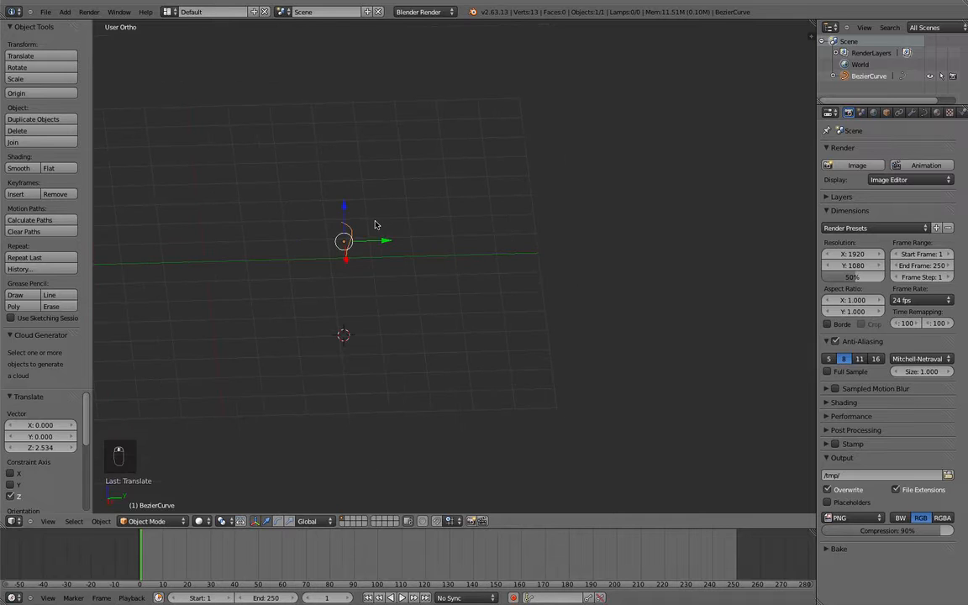
Add a cube mesh and scale it down to a small size beside the curve.
key("shift+a")
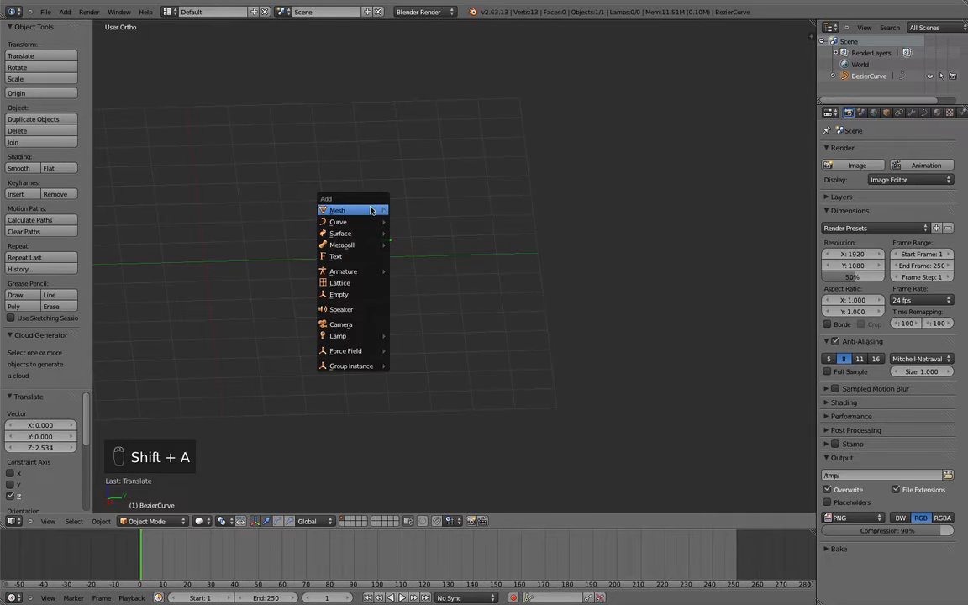
mouse_move(375, 210)
left_click(407, 221)
key("s")
left_click(364, 328)
Raise the small cube along Z to the curve's height, and move it about 0.59 units along X.
left_click_drag(344, 300, 351, 240)
middle_click_drag(350, 240, 396, 310)
scroll(392, 310, "up", 4)
middle_click_drag(259, 312, 359, 314, "shift")
scroll(346, 308, "up", 1)
left_click_drag(309, 308, 310, 258)
left_click_drag(291, 310, 239, 309)
right_click(288, 300)
right_click(253, 319, "shift")
right_click(311, 299)
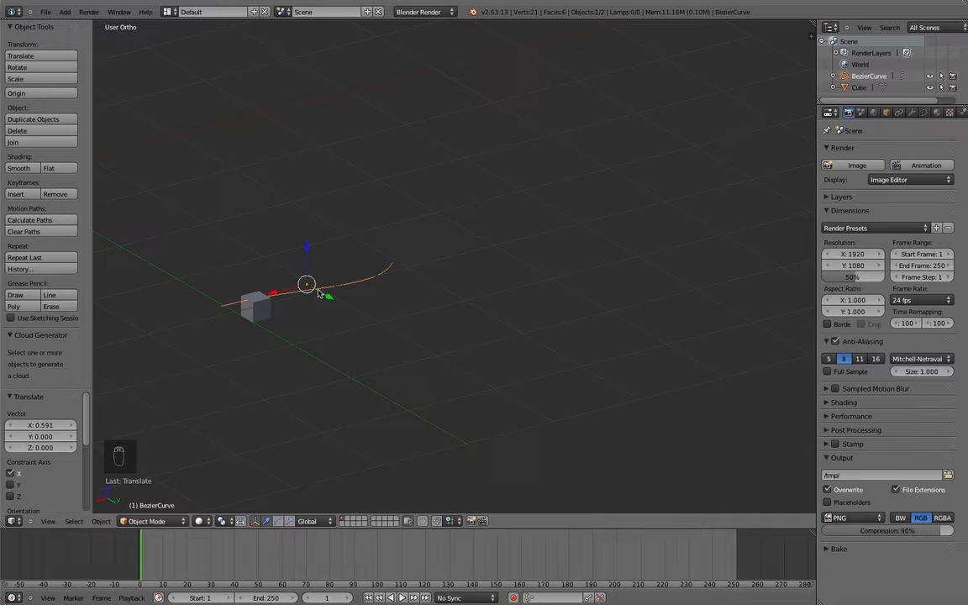
right_click(258, 309, "shift")
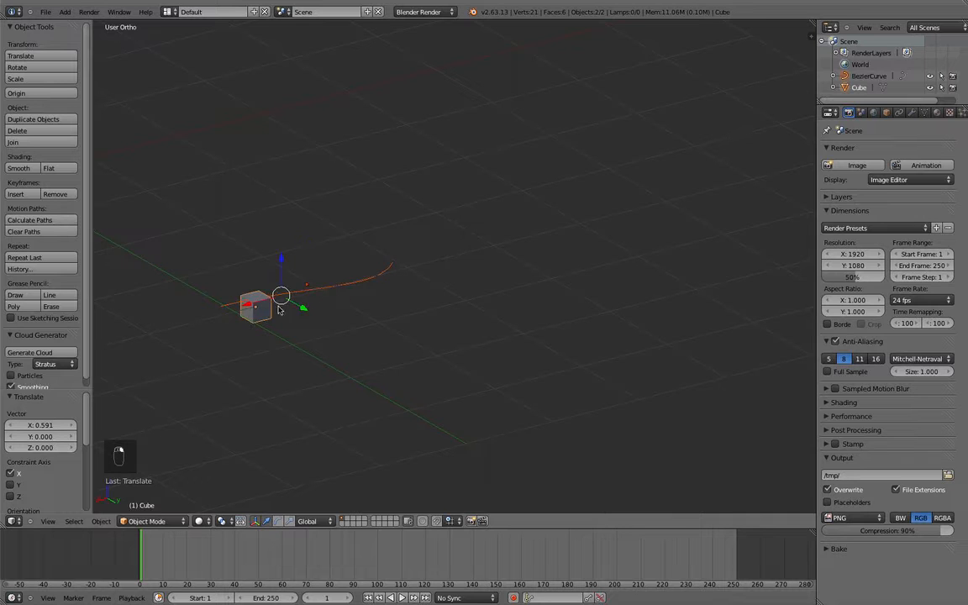
key("ctrl+p")
left_click(334, 296)
Select the cube and the Bezier curve as the active object, and parent the cube to it with Follow Path.
right_click(255, 313)
right_click(310, 303, "shift")
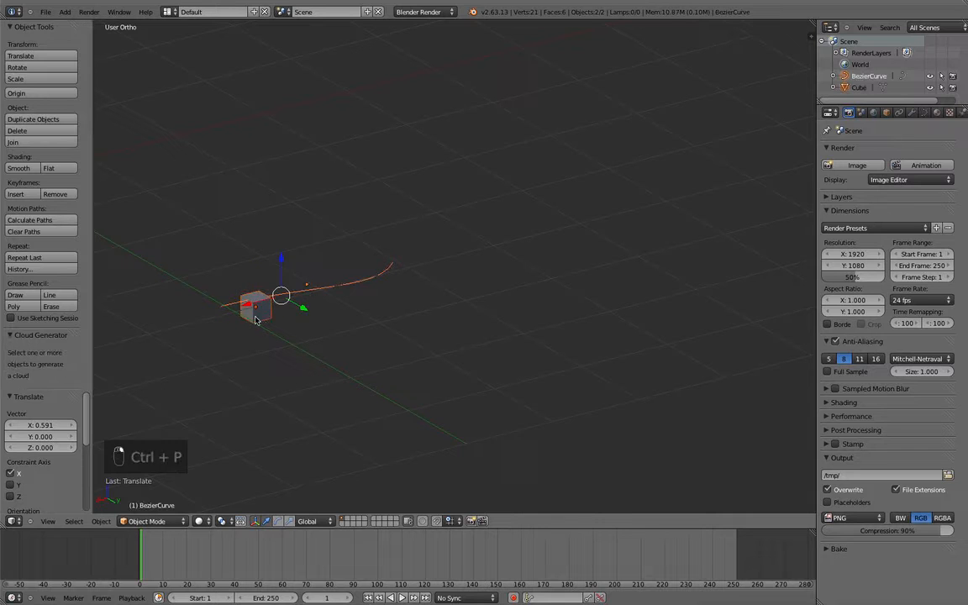
key("ctrl+p")
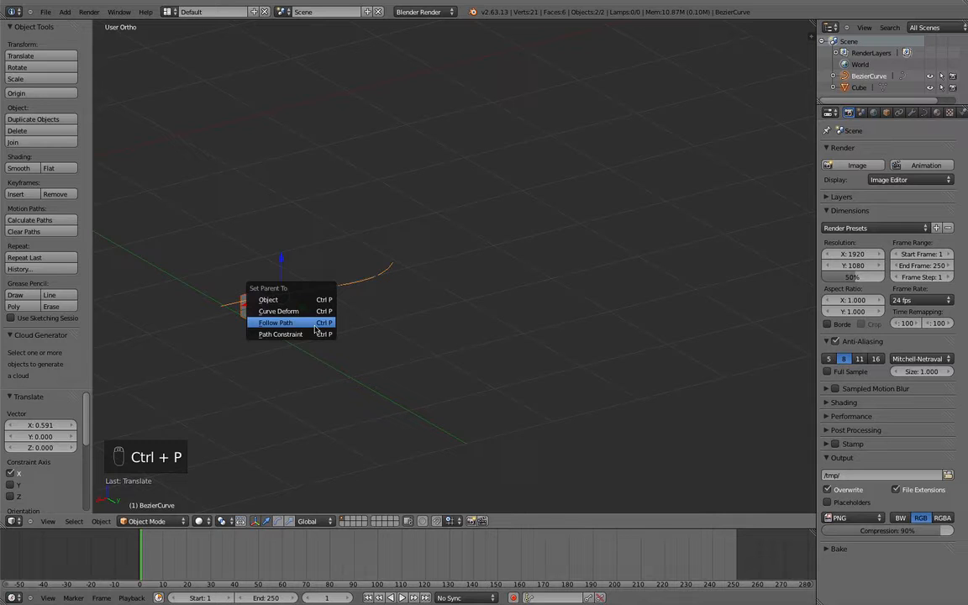
left_click(317, 325)
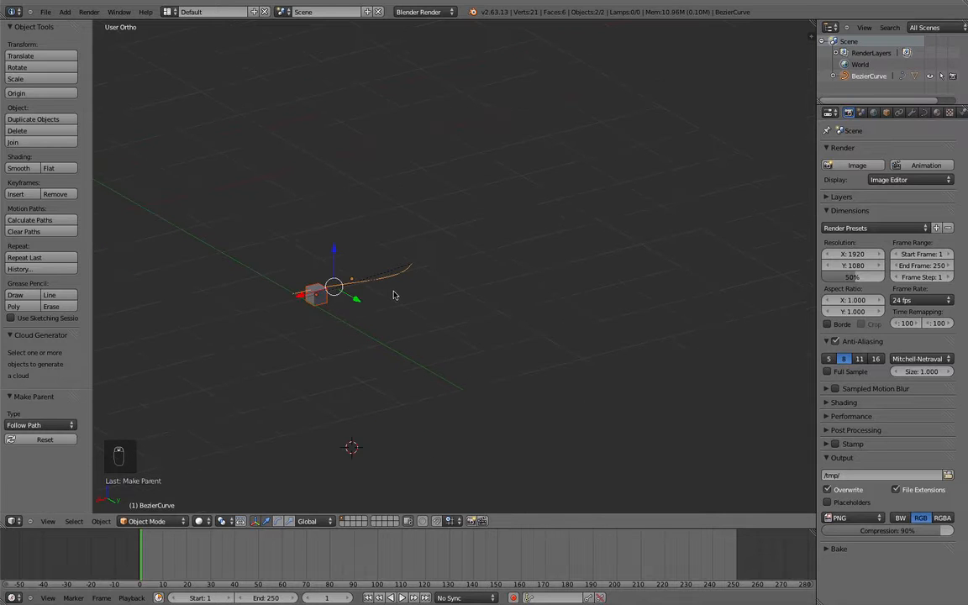
Play the animation to check how the cube moves relative to the curve, and stop playback.
key("alt+a")
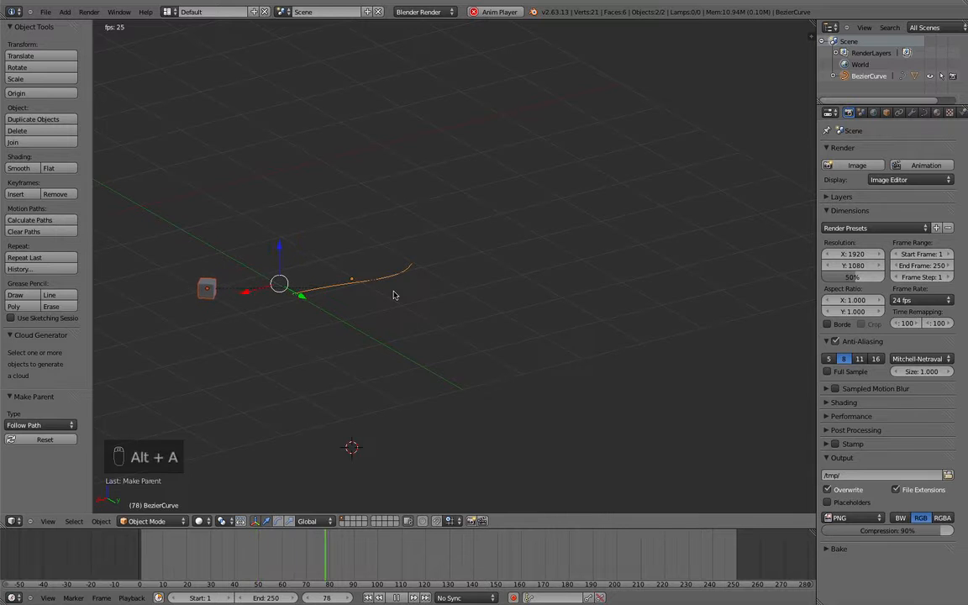
key("alt+a")
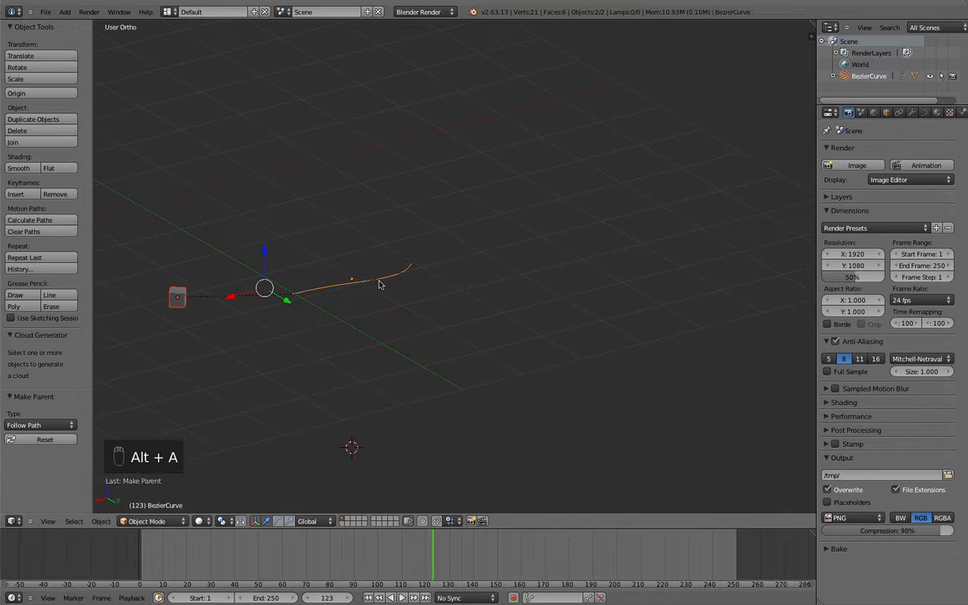
middle_click_drag(264, 291, 369, 284)
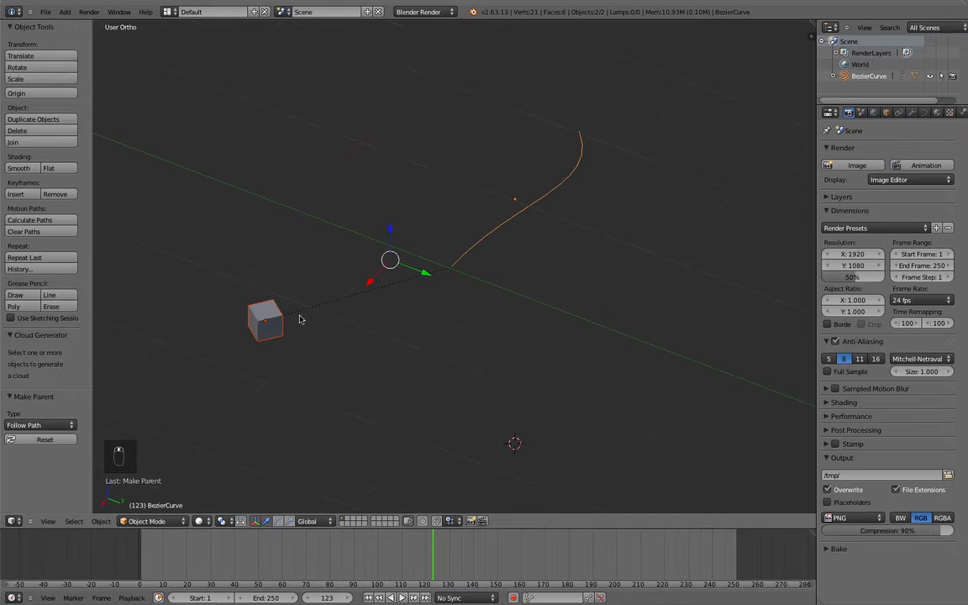
Return the timeline to frame 0 and move the cube onto the far end of the curve where the path starts.
left_click_drag(368, 548, 140, 550)
right_click(489, 256)
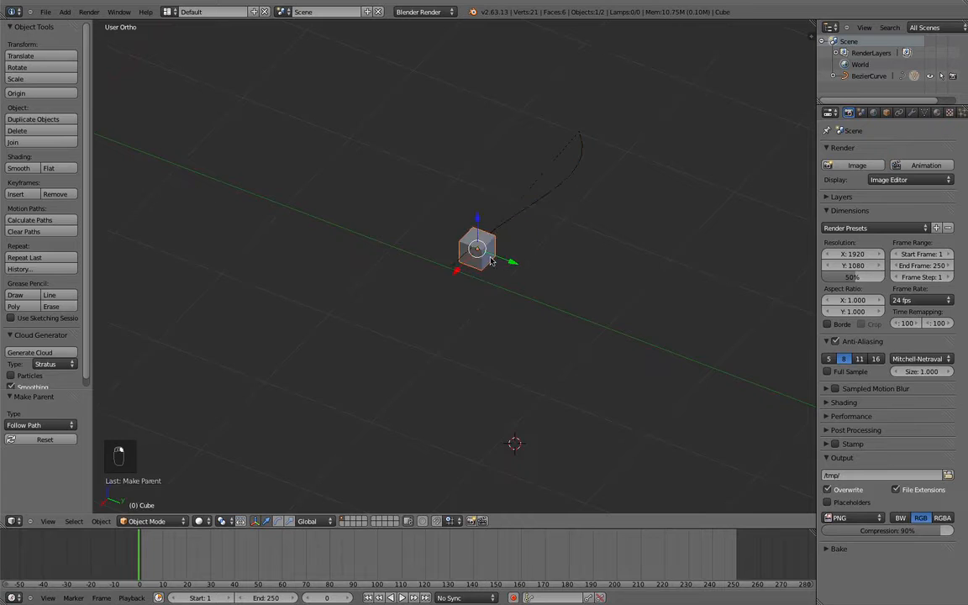
middle_click_drag(490, 258, 458, 270)
left_click_drag(475, 262, 652, 173)
Extrude the Bezier curve's near end point twice in Edit Mode to lengthen the path, and return to Object Mode.
right_click(555, 217)
key("Tab")
scroll(453, 269, "down", 3)
right_click(452, 269)
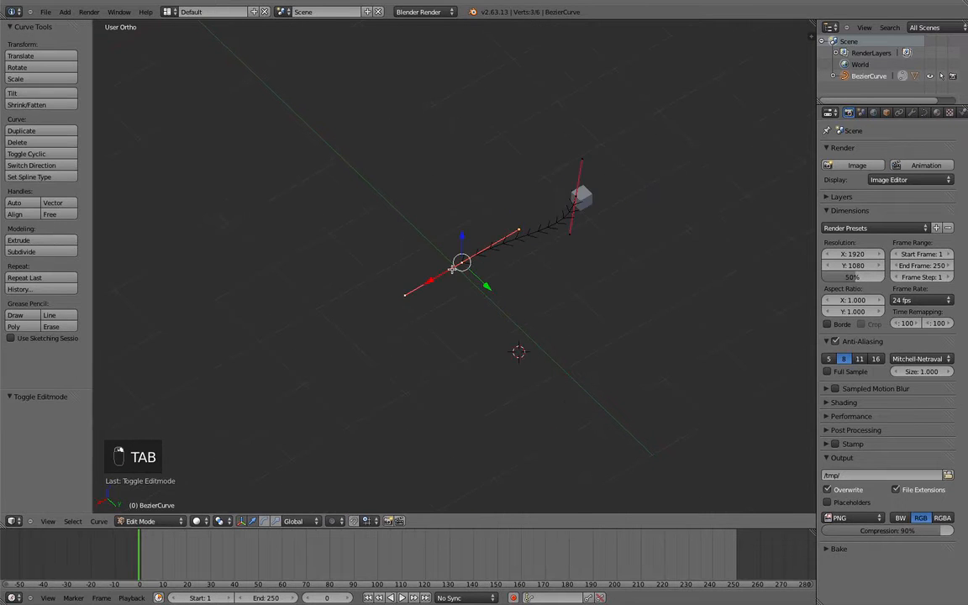
middle_click_drag(452, 269, 421, 325)
key("e")
left_click(301, 303)
key("e")
left_click(309, 435)
key("Tab")
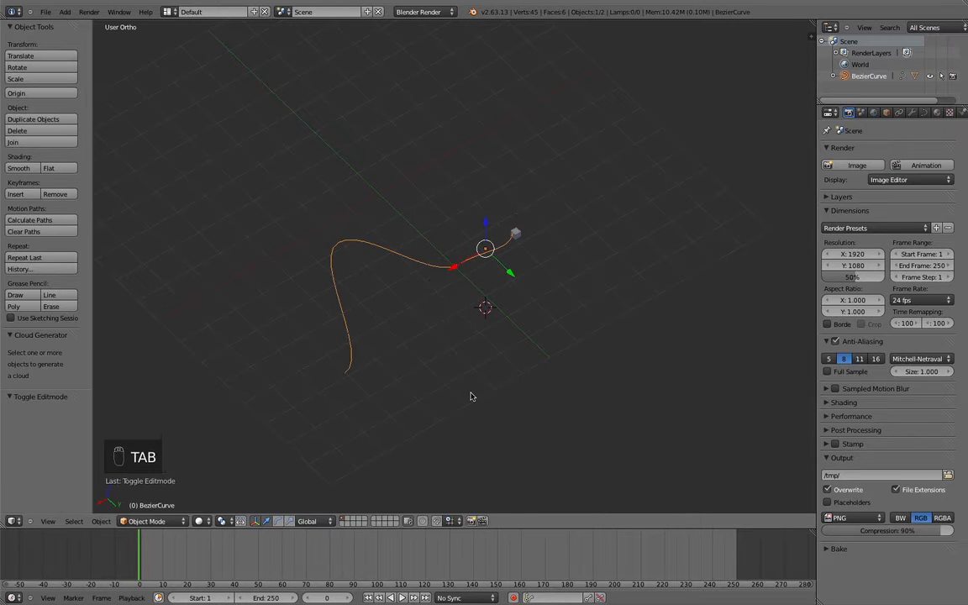
Play the animation along the lengthened path, deselect all curve points in Edit Mode, and stop playback.
key("alt+a")
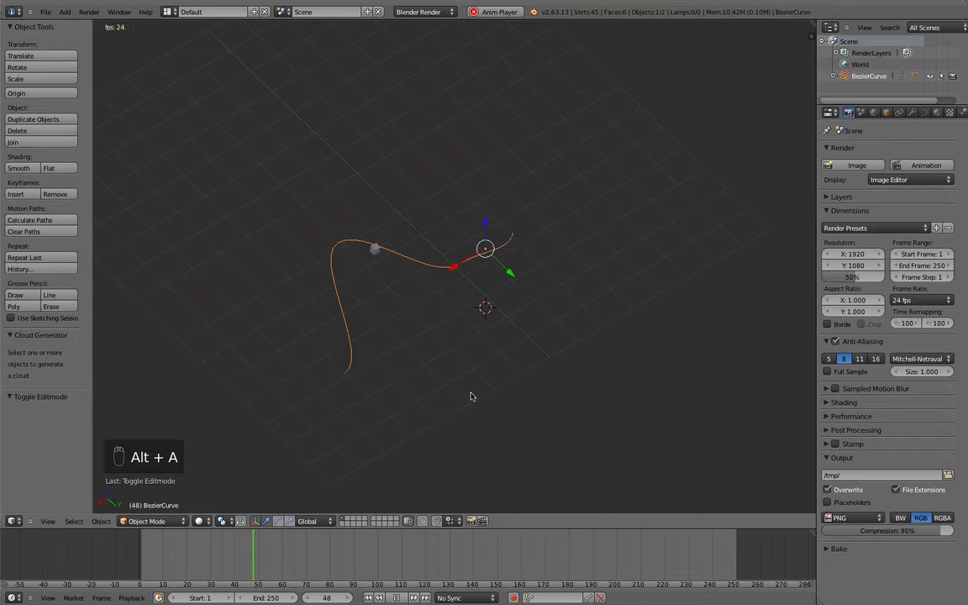
middle_click_drag(537, 380, 501, 318)
key("Tab")
key("a")
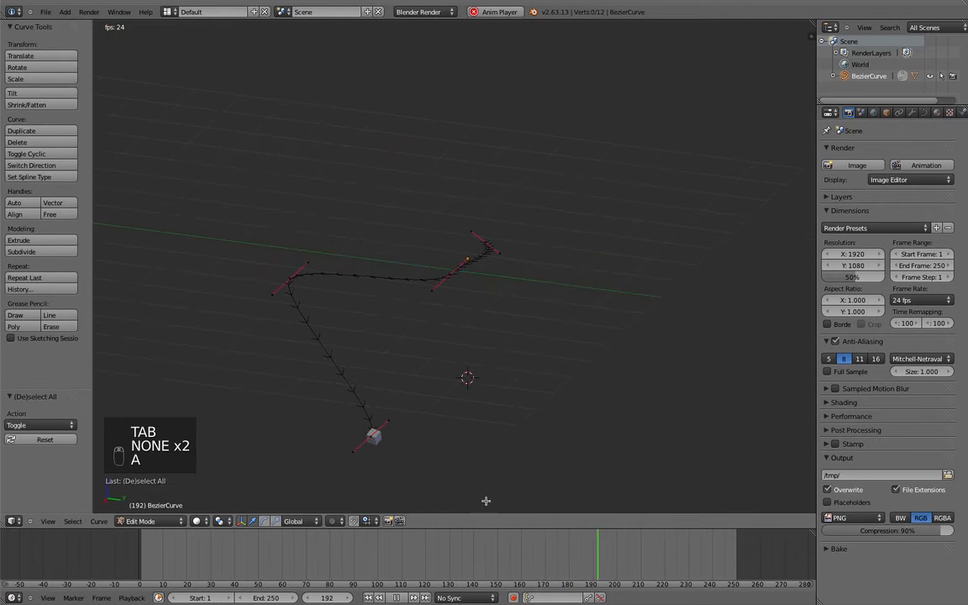
key("alt+a")
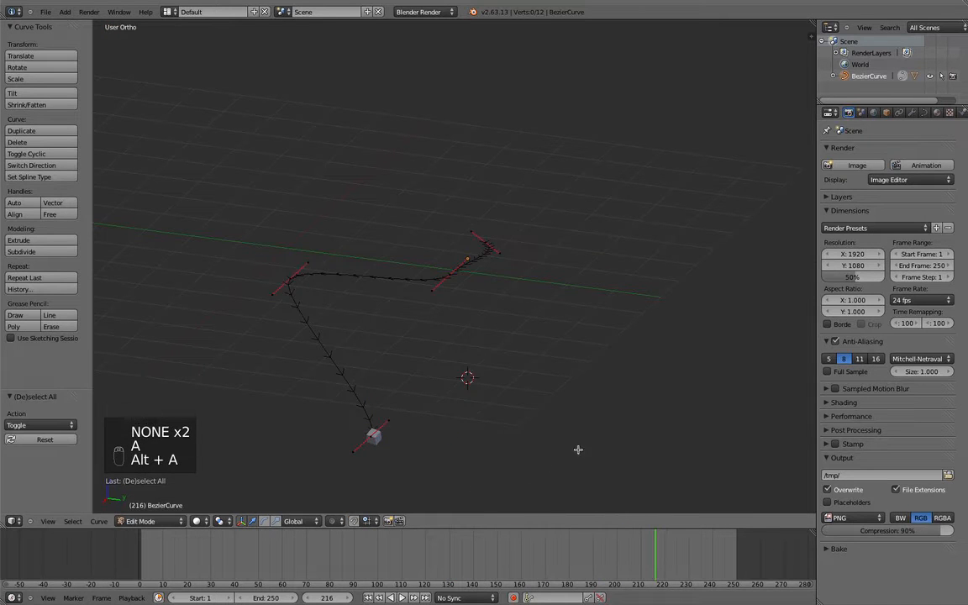
Rewind the timeline to frame 0, replay the cube's path animation, and return to frame 0.
left_click_drag(656, 538, 137, 535)
key("alt+a")
key("alt+a")
key("alt+a")
key("alt+a")
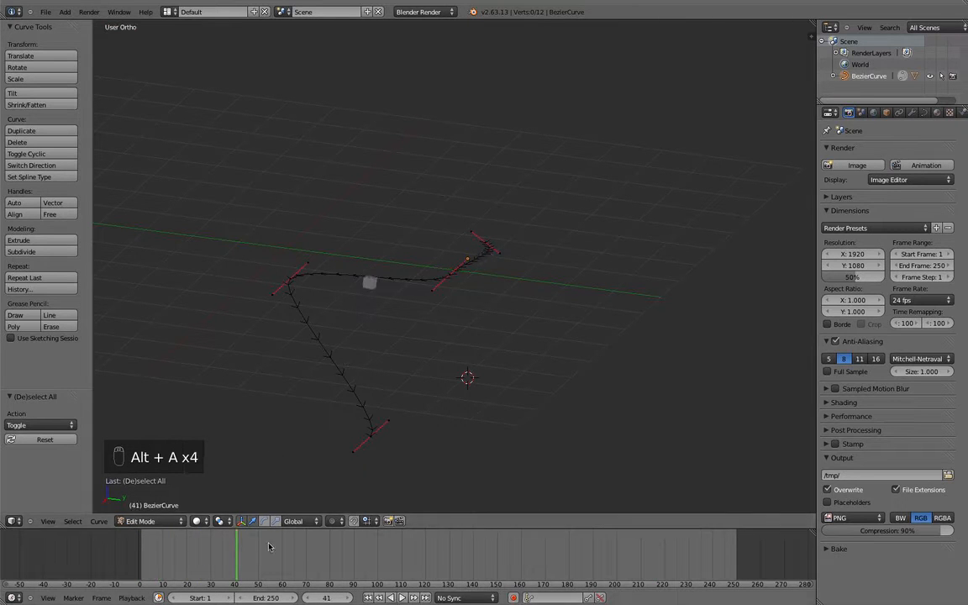
left_click_drag(233, 555, 80, 549)
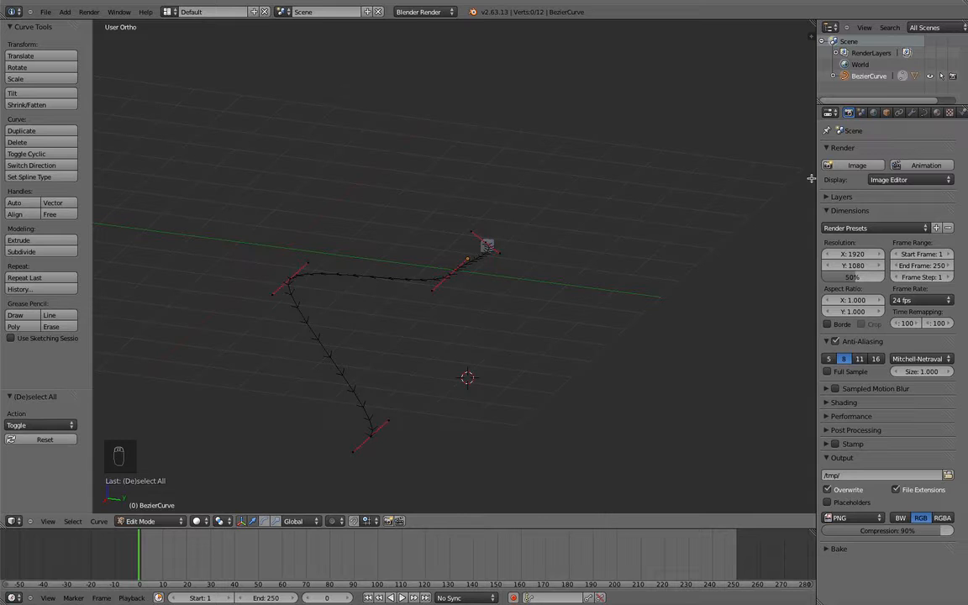
middle_click_drag(772, 192, 761, 101)
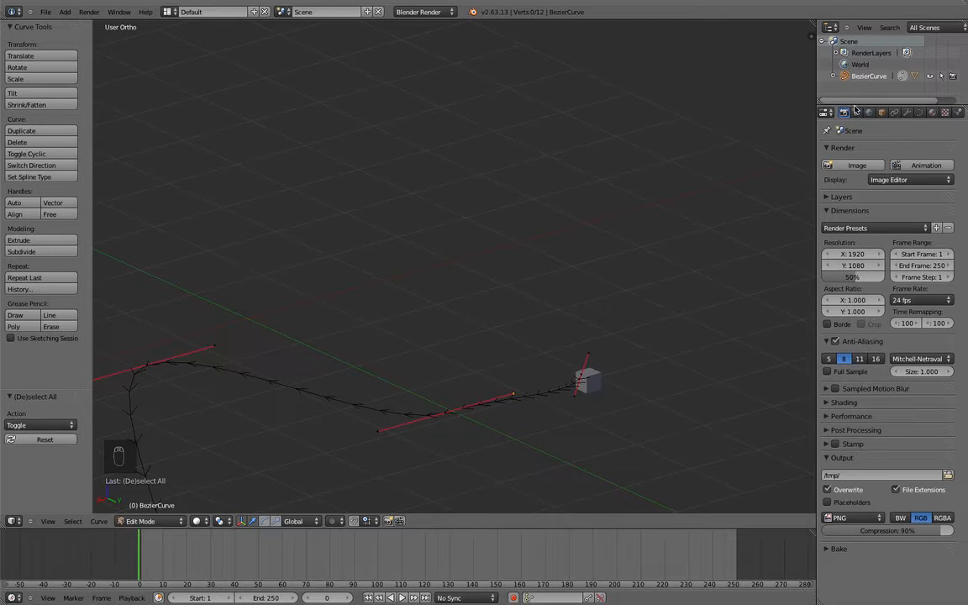
Enlarge the Outliner in height and width, and switch the curve back to Object Mode.
left_click_drag(857, 106, 859, 221)
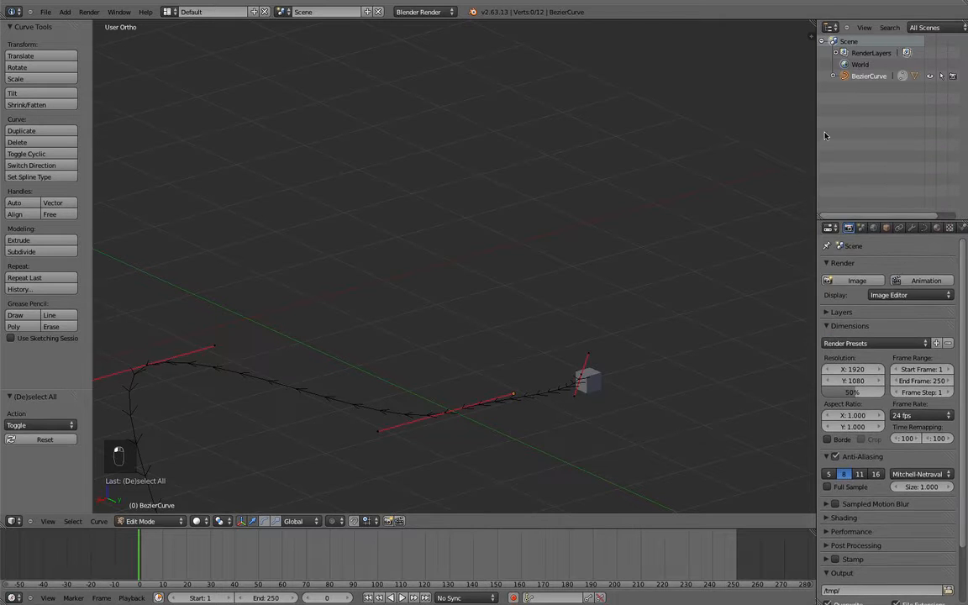
left_click_drag(816, 136, 428, 189)
key("Tab")
Duplicate the small cube at the end of the curve twice and place both copies above the path.
scroll(385, 277, "down", 3)
key("shift+d")
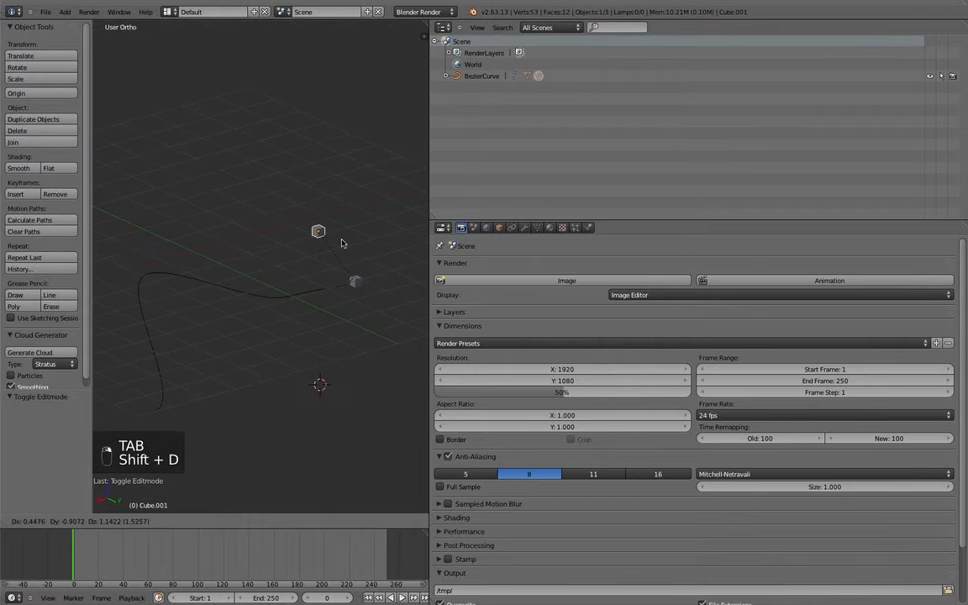
left_click(281, 205)
key("shift+d")
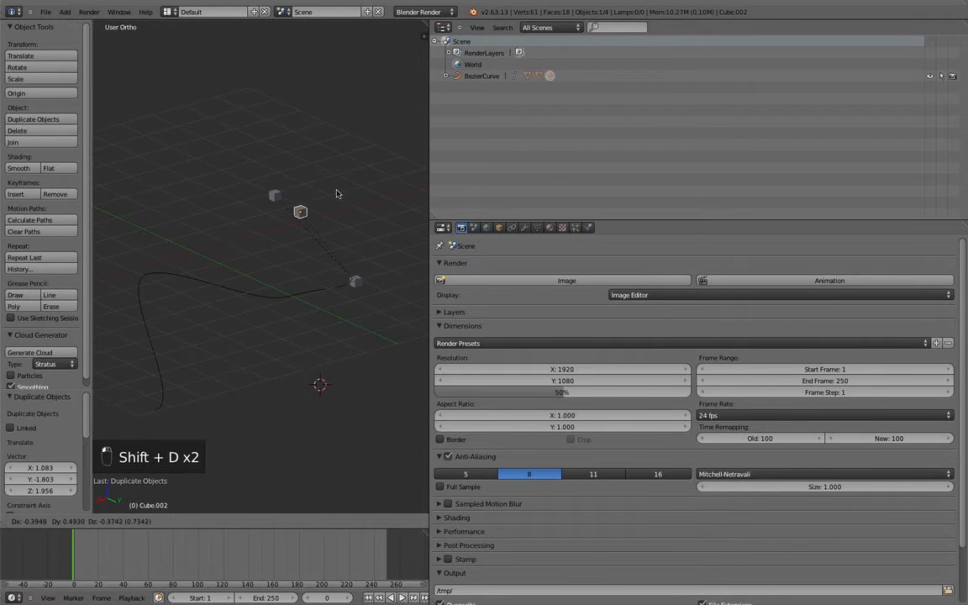
left_click(335, 186)
key("Tab")
key("Tab")
Add a mesh cube at the 3D cursor and duplicate it three times, spreading the copies above the original.
key("shift+a")
mouse_move(345, 284)
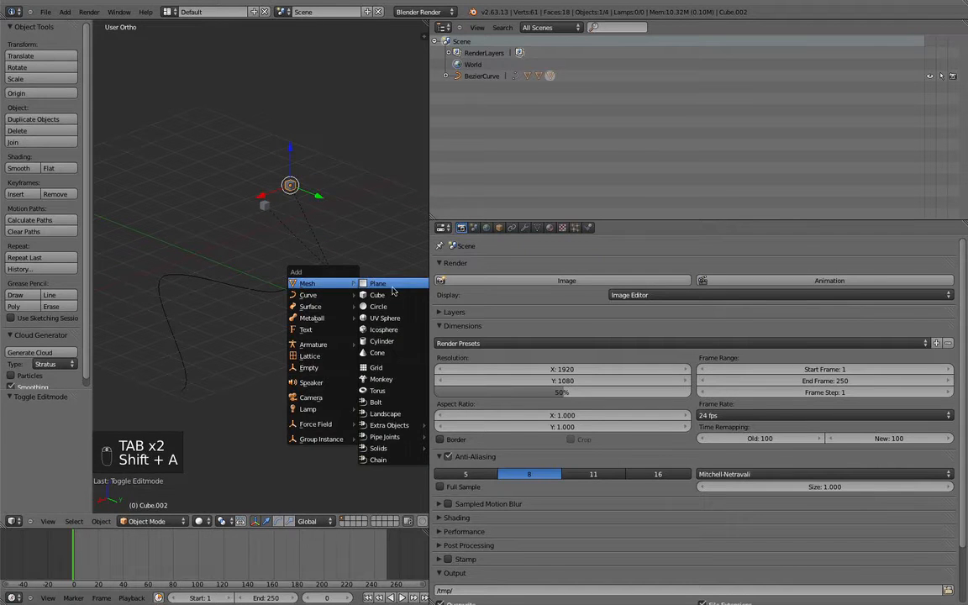
left_click(390, 295)
key("shift+d")
left_click(278, 241)
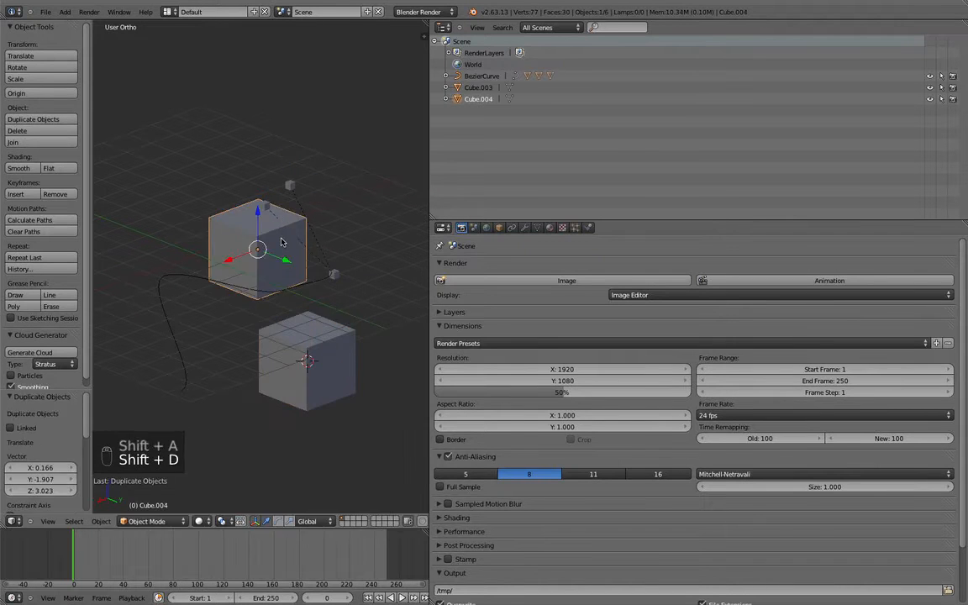
key("shift+d")
left_click(350, 173)
key("shift+d")
left_click(189, 136)
Match the large cubes to their names by selecting Cube.006, Cube.004 and Cube.003 one after another in the Outliner.
key("Tab")
scroll(294, 171, "down", 1)
middle_click_drag(297, 172, 333, 189)
key("Tab")
right_click(294, 177)
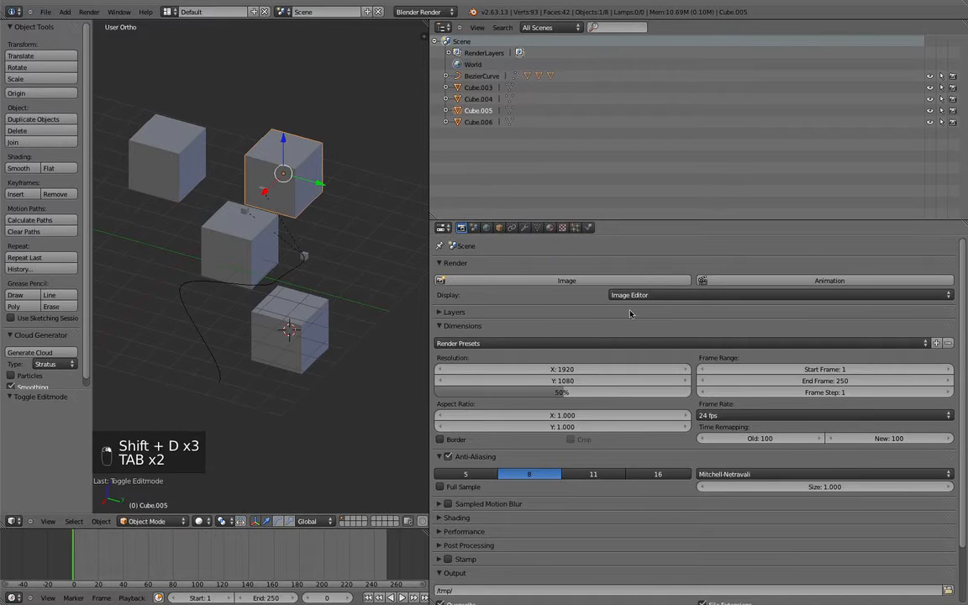
left_click(476, 122)
left_click(476, 100)
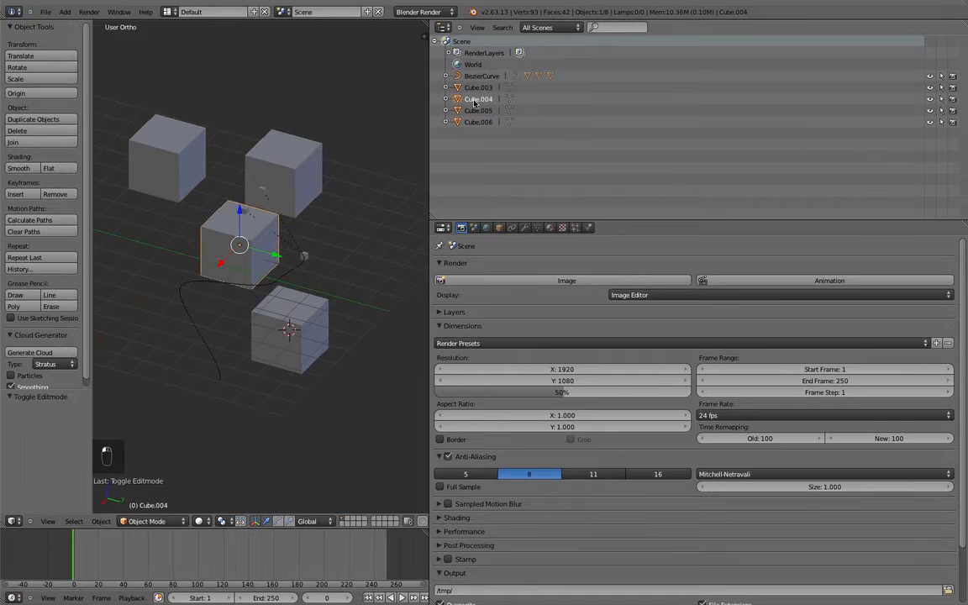
left_click(476, 88)
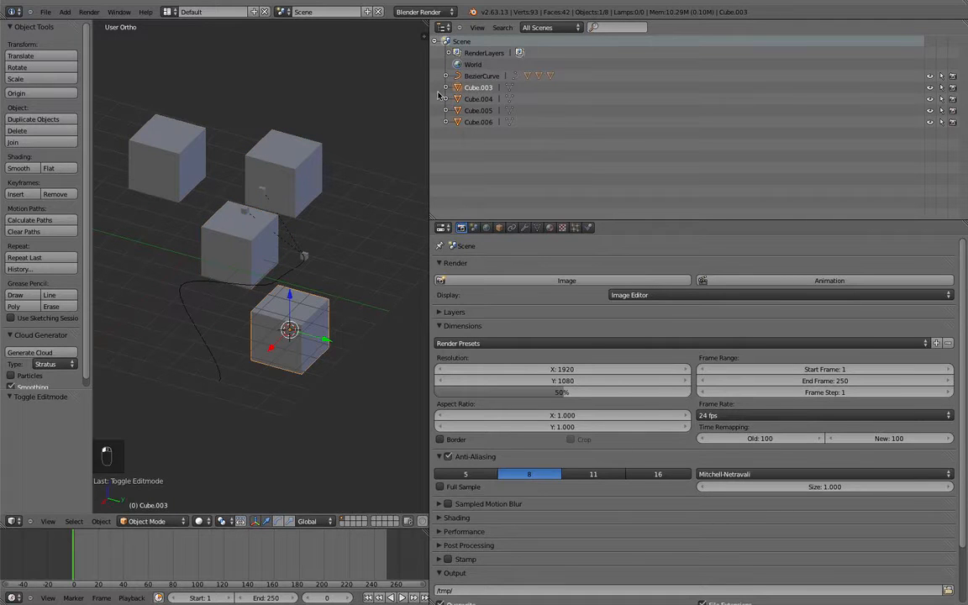
Rename Cube.005 as bigcube in the Outliner.
scroll(410, 64, "down", 1)
middle_click_drag(386, 207, 408, 239, "shift")
scroll(390, 269, "up", 1)
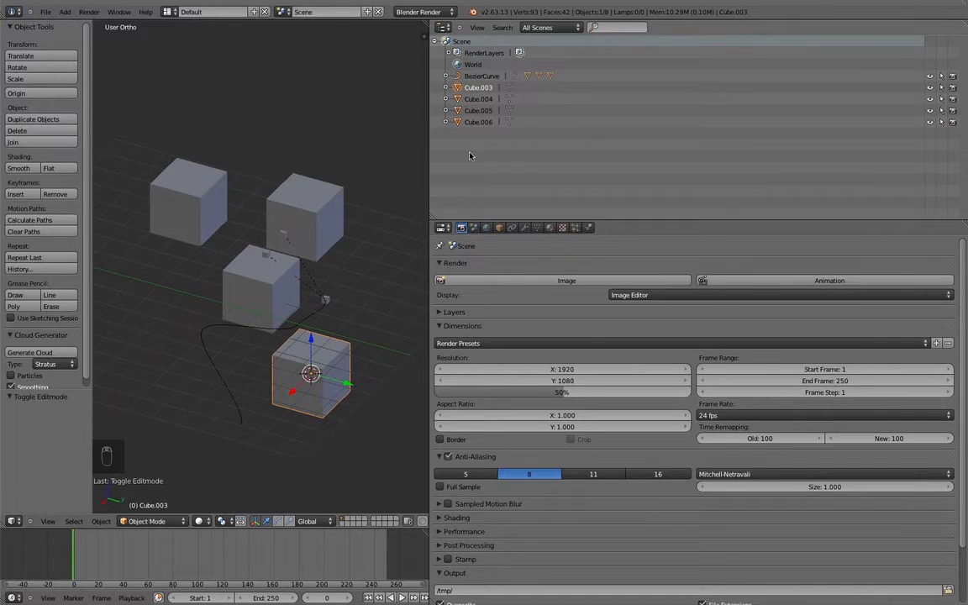
left_click(476, 122)
left_click(480, 112)
double_click(479, 110)
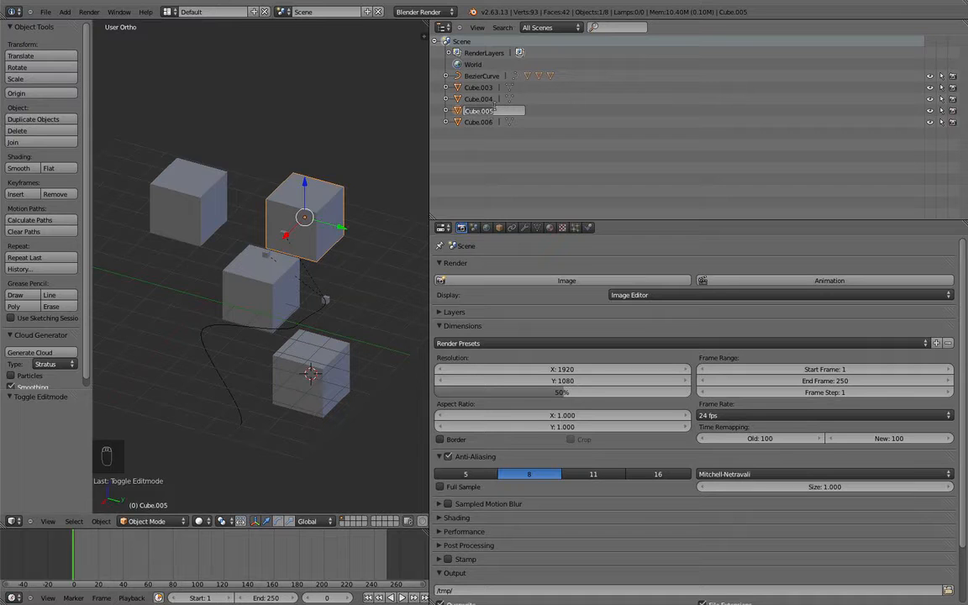
type("bigcube")
key("Return")
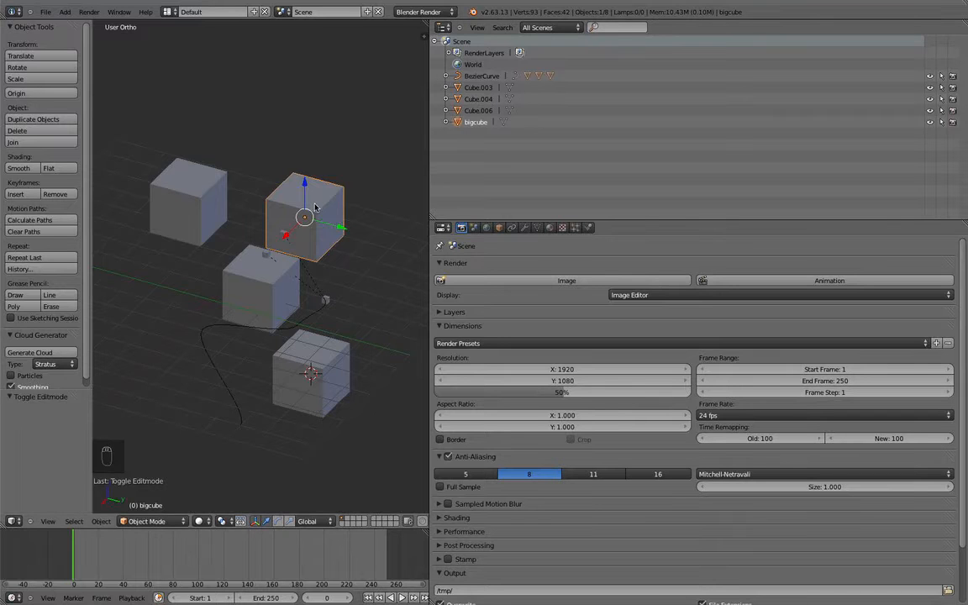
Scale bigcube up and move it about 6.8 units along the Y axis, away from the other cubes.
key("s")
left_click(367, 236)
key("s")
left_click_drag(318, 248, 412, 283)
Move Cube.004 by about -1.17 in X, 2.1 in Y and 1.67 in Z.
right_click(259, 267)
middle_click_drag(268, 267, 331, 276)
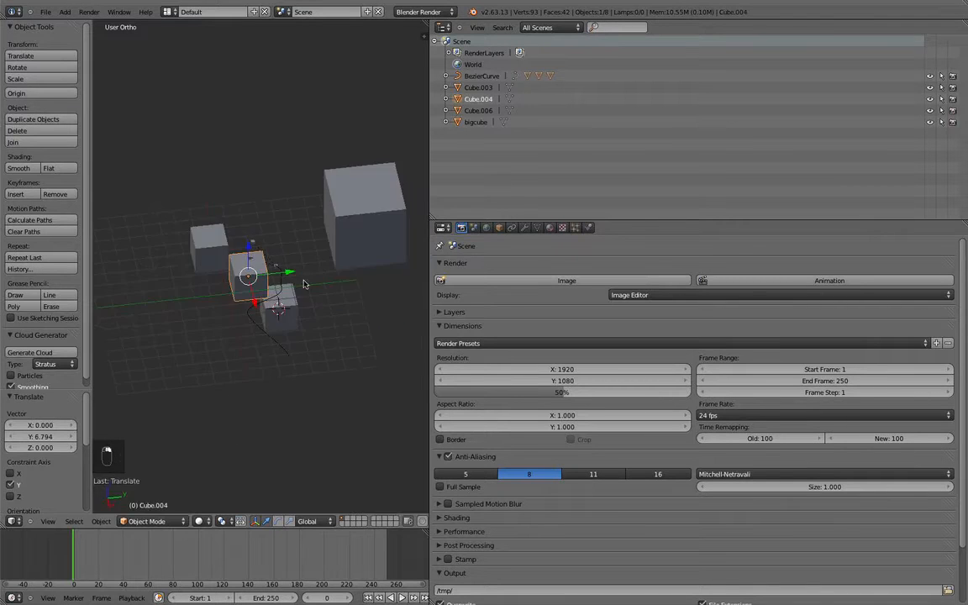
key("g")
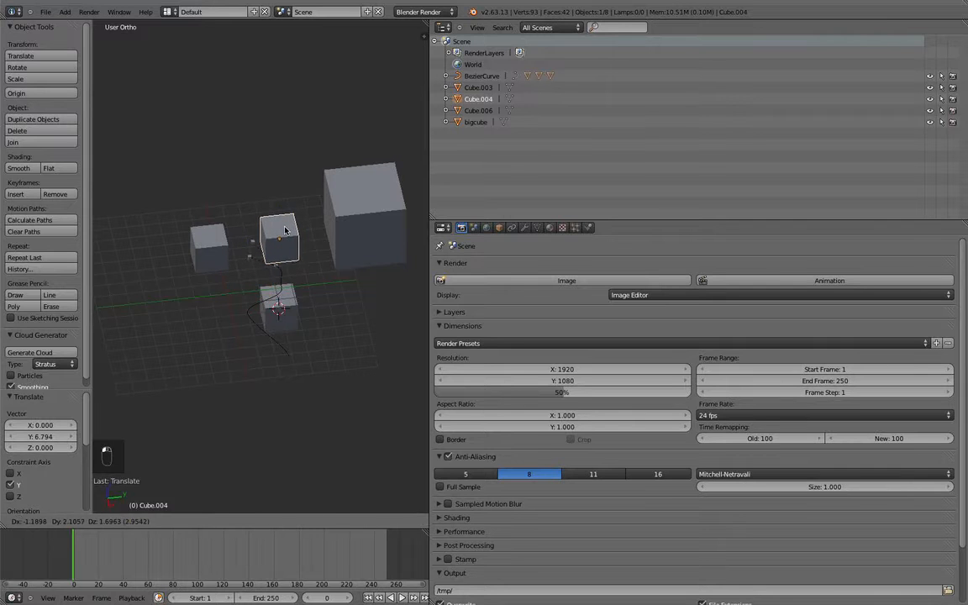
left_click(294, 240)
Rename Cube.004 as small cube in the Outliner.
double_click(479, 100)
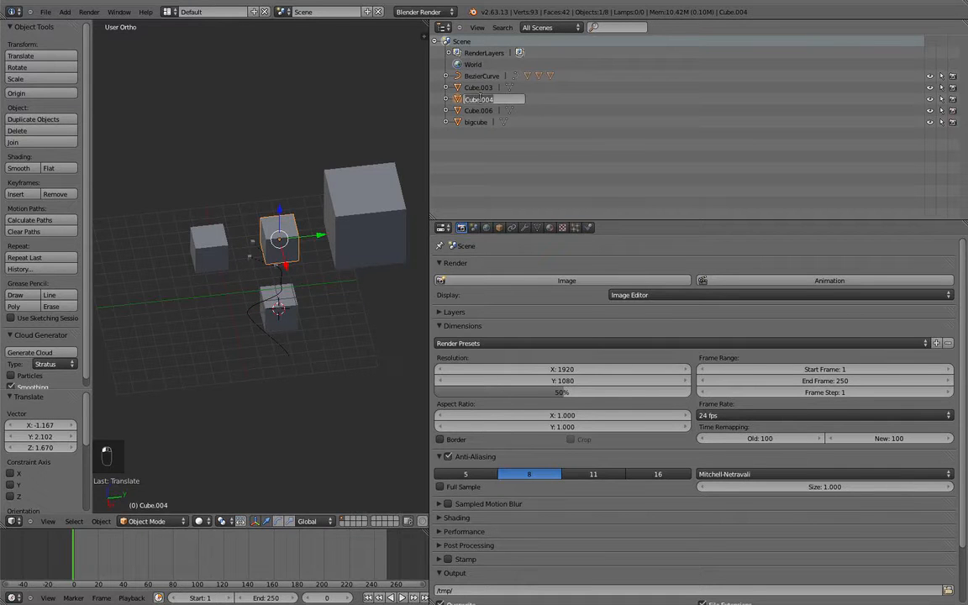
type("l")
type("mall cube")
key("Return")
Scale small cube down to a fraction of its size and deselect all objects.
key("s")
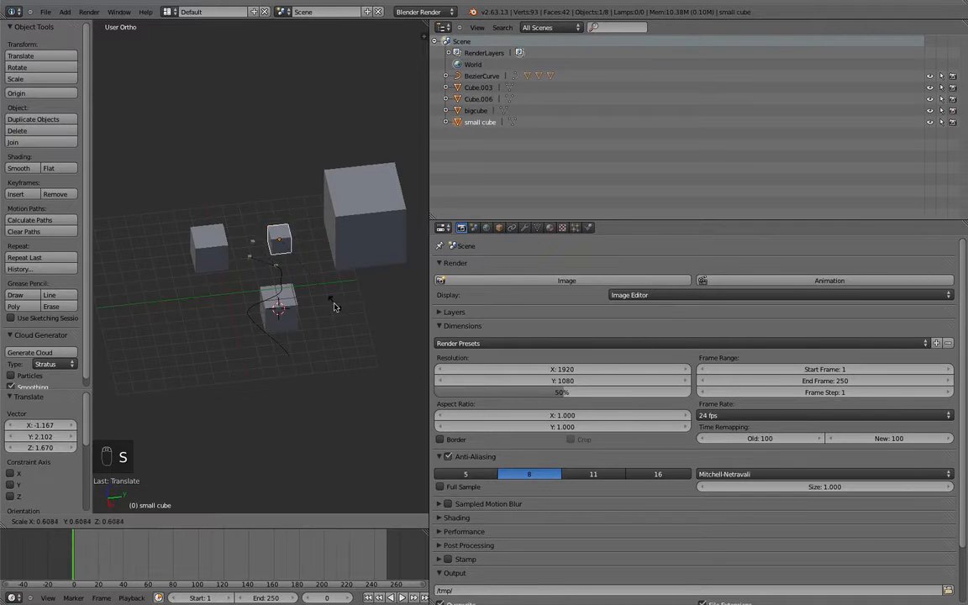
left_click(296, 272)
key("a")
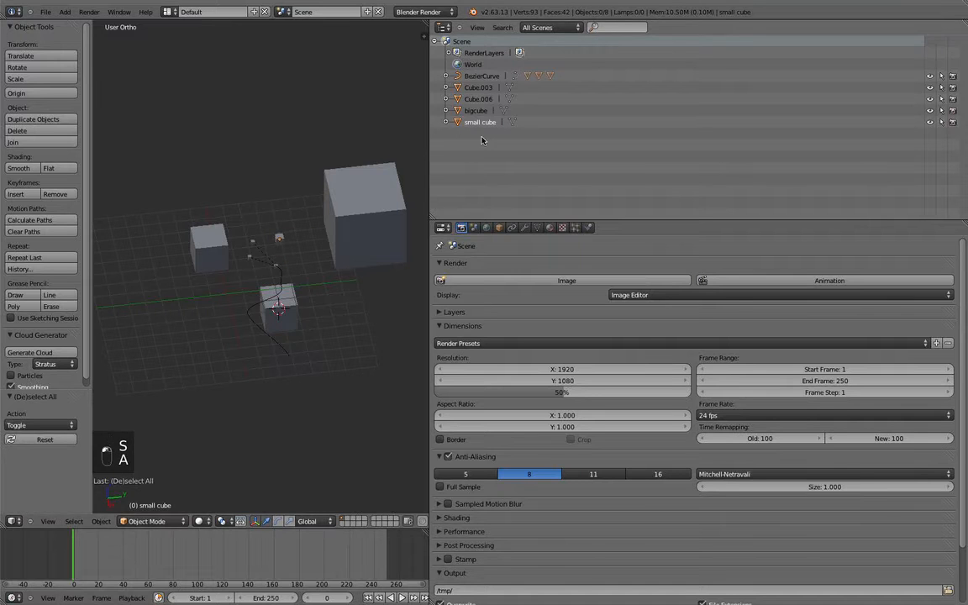
Locate bigcube and small cube in the scene by selecting each of them by name in the Outliner.
scroll(409, 236, "up", 3)
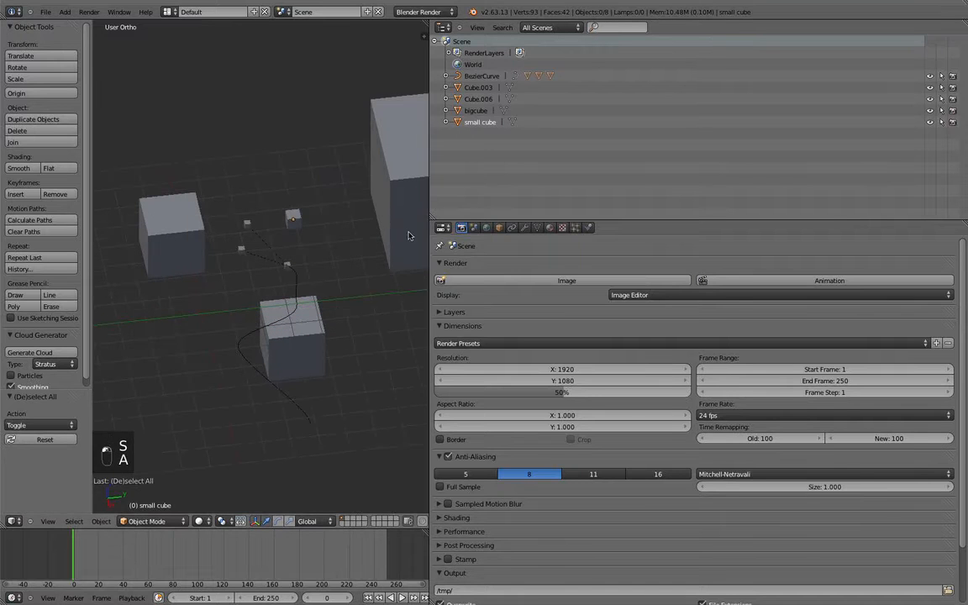
left_click(476, 111)
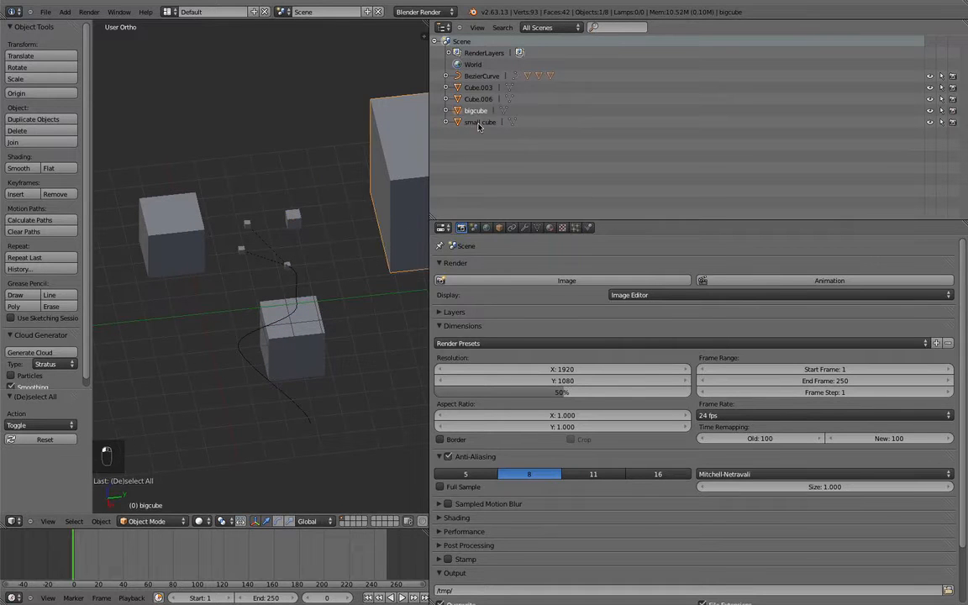
left_click(478, 123)
scroll(328, 235, "down", 3)
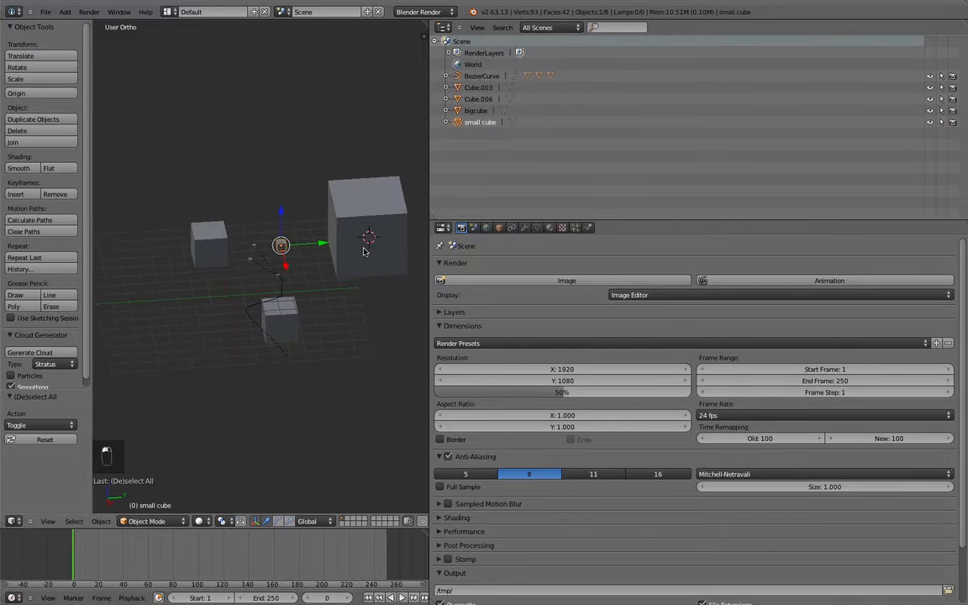
scroll(330, 235, "up", 3)
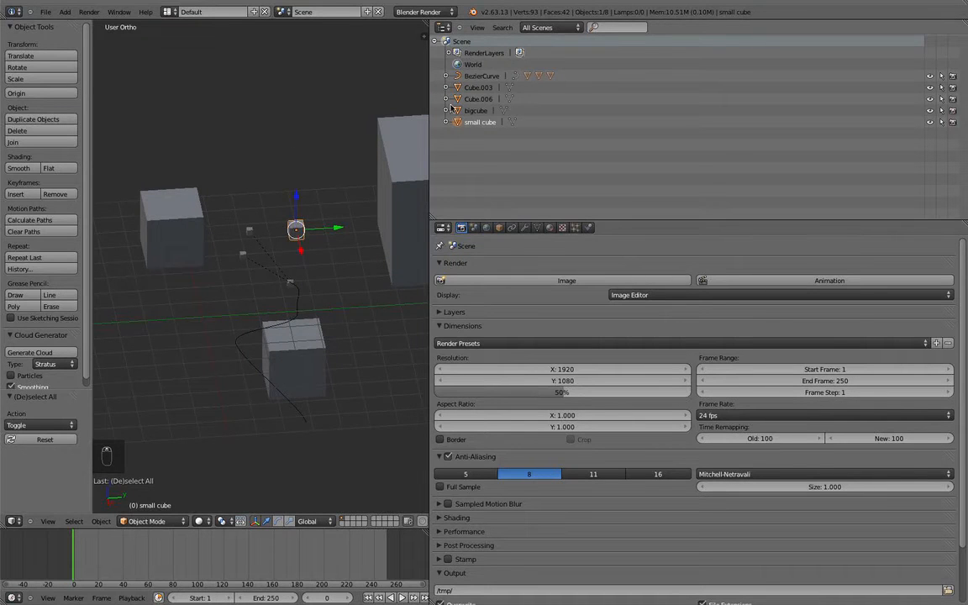
scroll(393, 145, "down", 3)
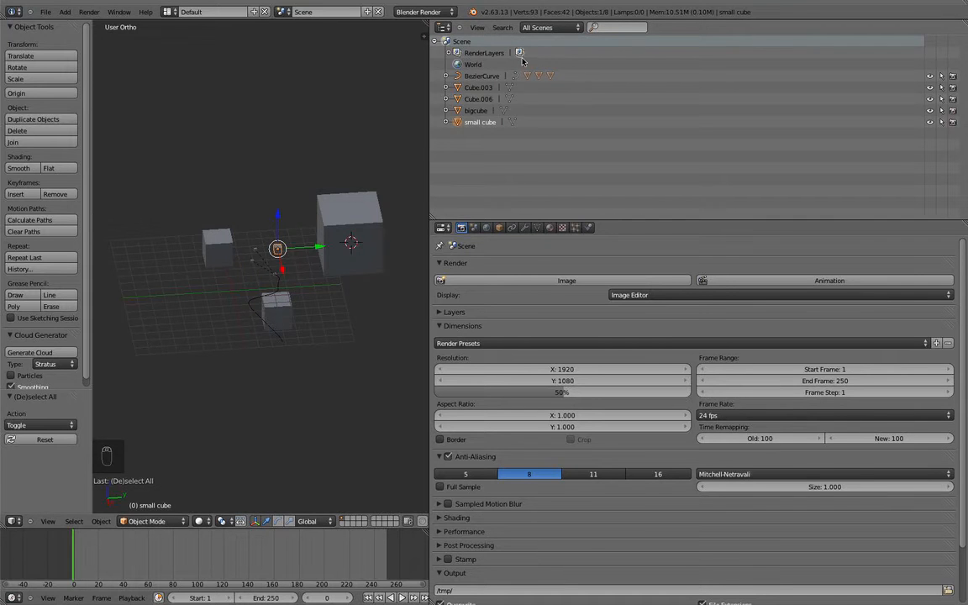
Search the Outliner for "small".
left_click(610, 28)
type("small")
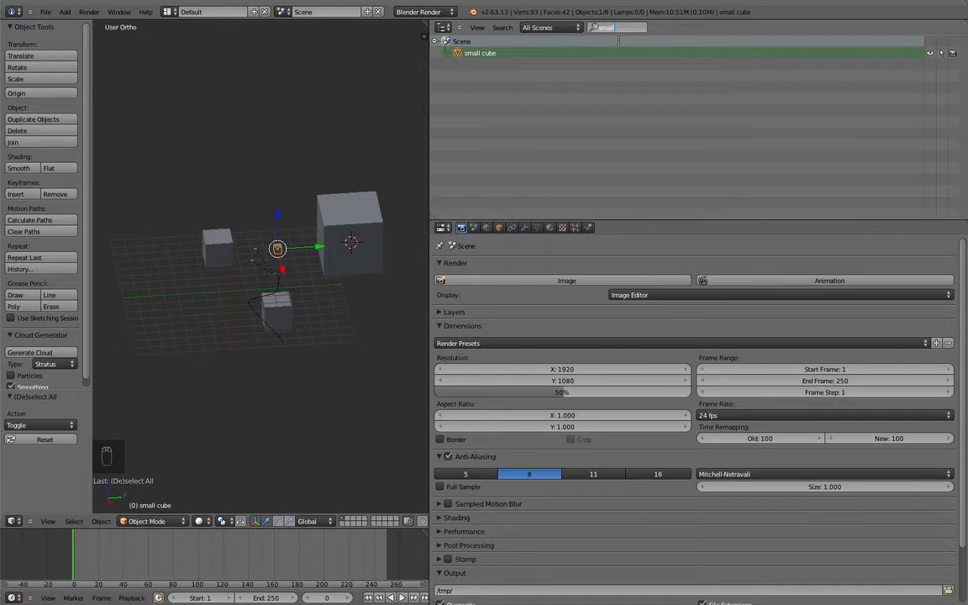
key("Return")
Filter the Outliner by "big" and select bigcube from the filtered list.
type("bi")
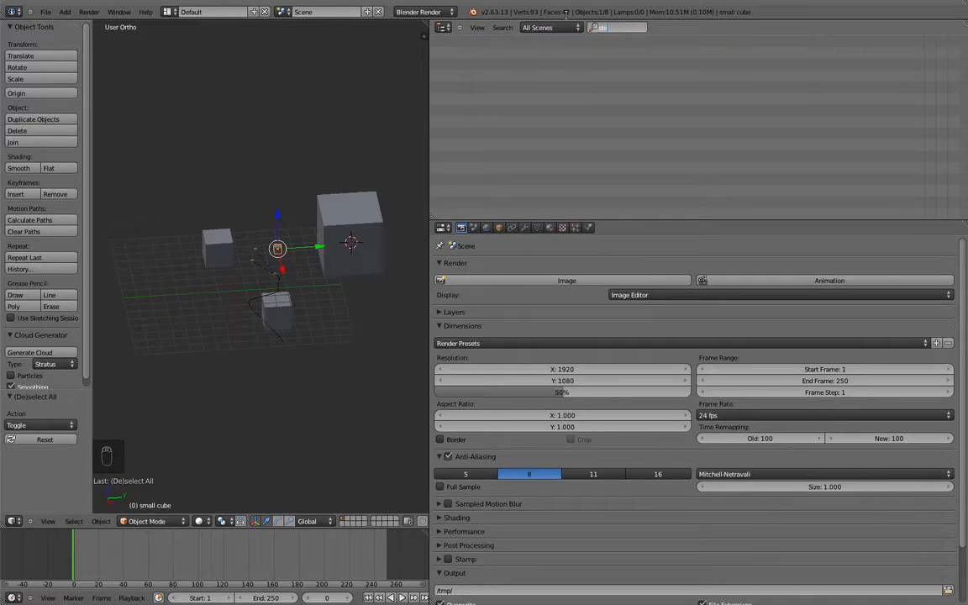
key("BackSpace")
type("big")
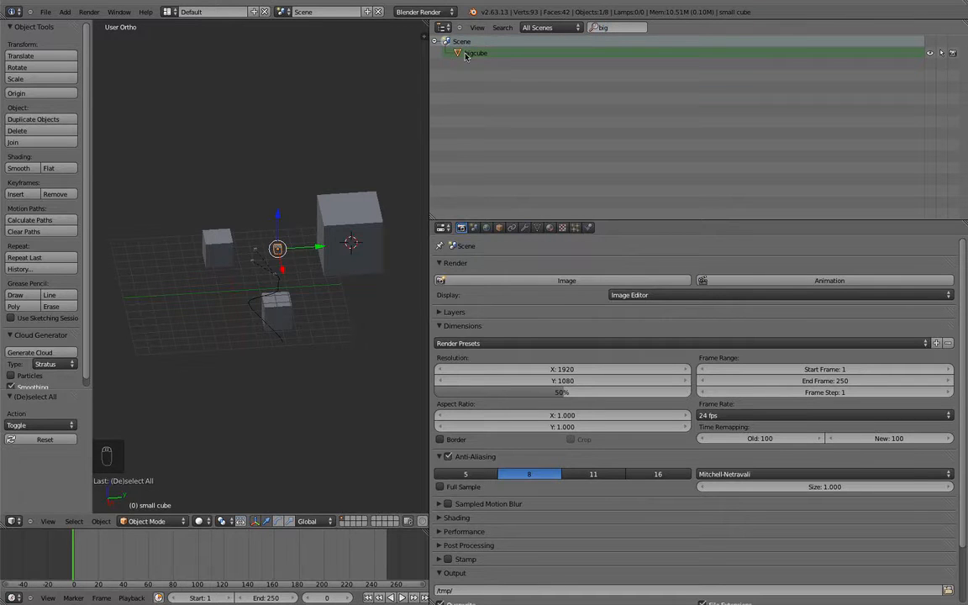
left_click(436, 52)
scroll(323, 164, "up", 3)
middle_click_drag(356, 139, 272, 153)
scroll(272, 154, "down", 3)
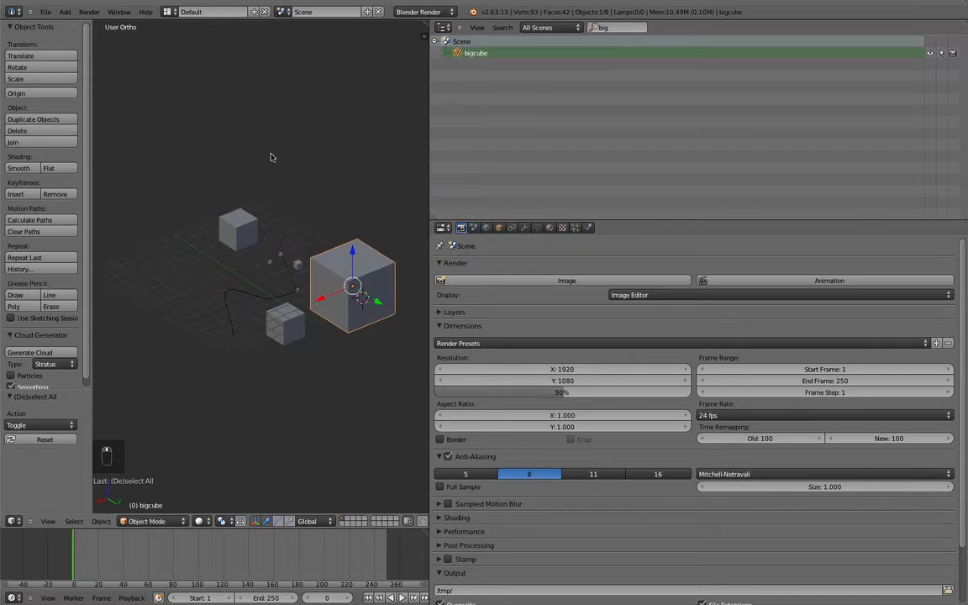
scroll(290, 192, "up", 1)
scroll(206, 201, "up", 2)
middle_click_drag(290, 191, 318, 197, "shift")
scroll(205, 201, "down", 1)
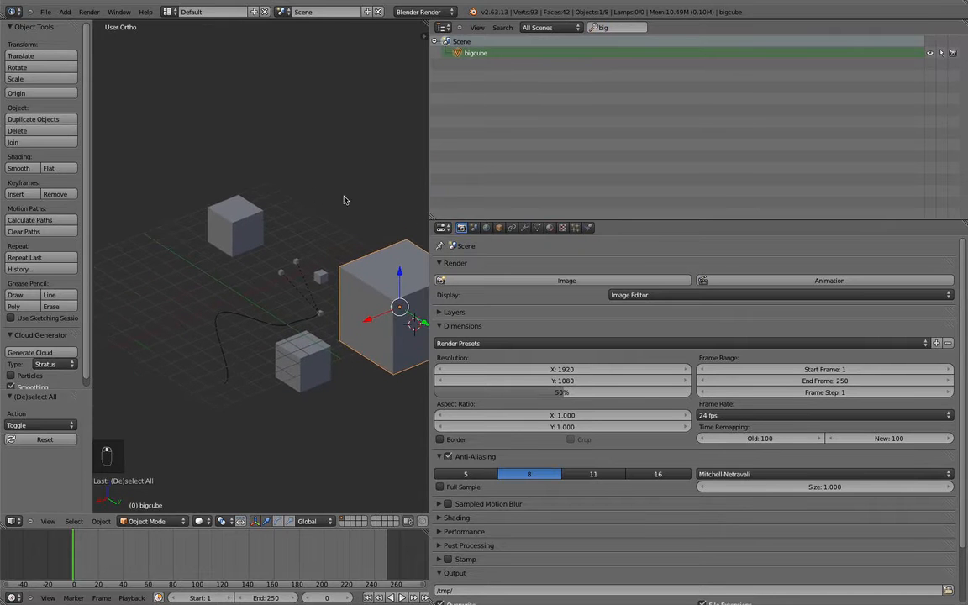
Restore the wide 3D viewport with a compact Outliner, and keep the Properties editor on the render settings.
left_click_drag(430, 202, 779, 99)
left_click(772, 102)
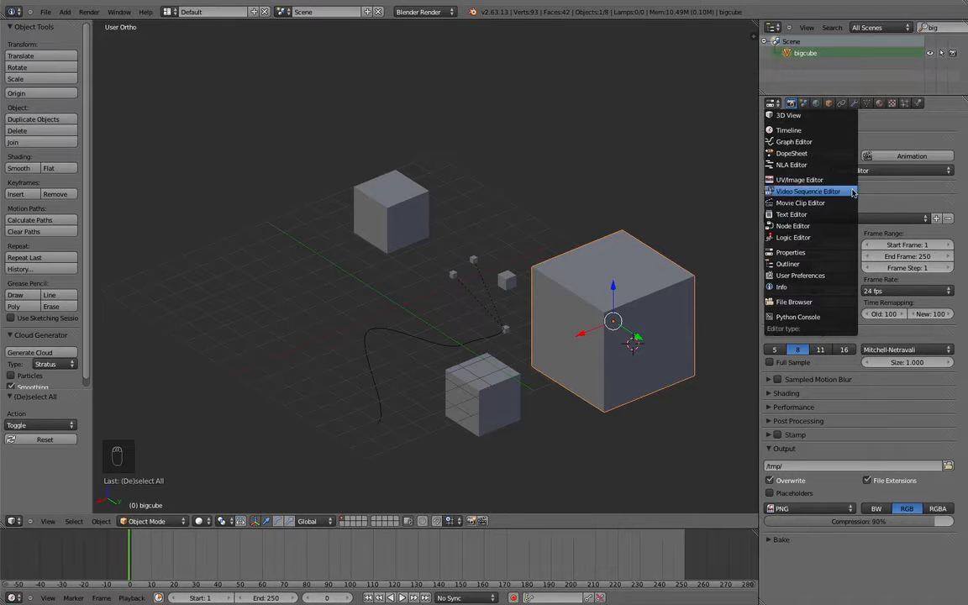
left_click(819, 252)
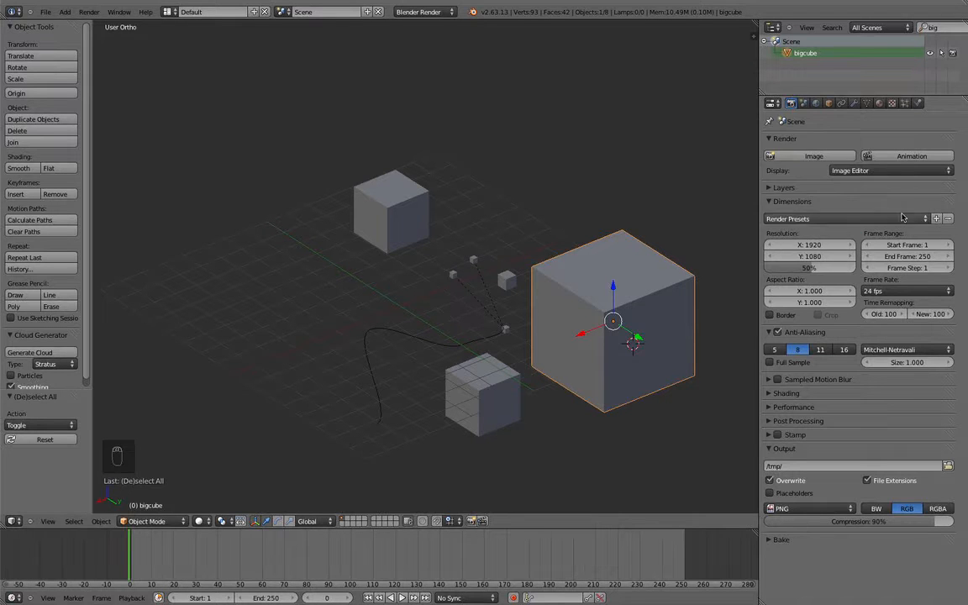
left_click(803, 102)
left_click(790, 104)
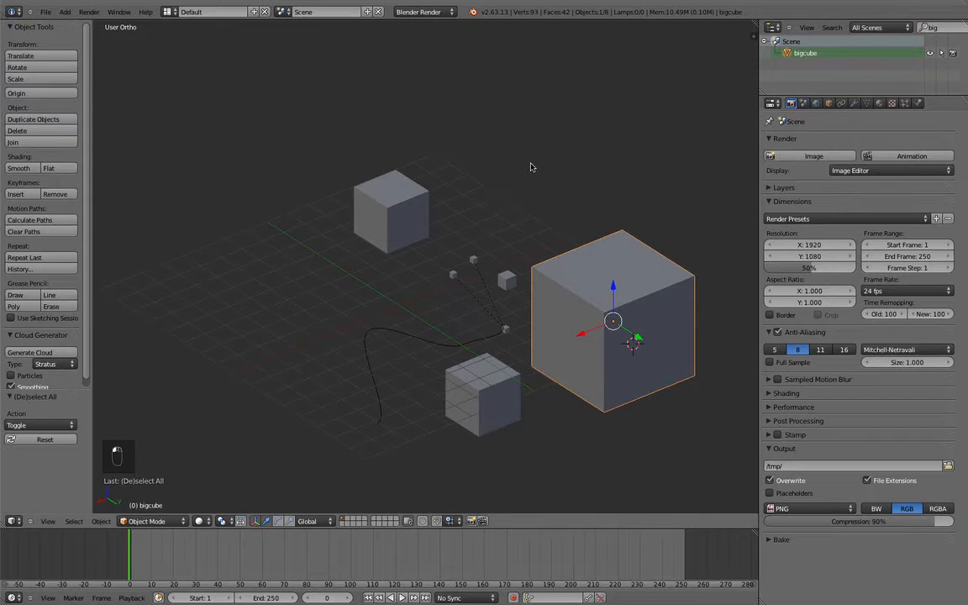
Select all objects in the scene and delete them.
middle_click_drag(542, 166, 467, 160)
scroll(464, 160, "down", 3)
scroll(475, 175, "up", 4)
scroll(478, 367, "down", 2)
middle_click_drag(479, 367, 431, 395)
key("a")
key("a")
key("x")
left_click(504, 376)
In front view, add a mesh cube at the 3D cursor and move it about 3.97 in X and -0.16 in Z.
key("KP_1")
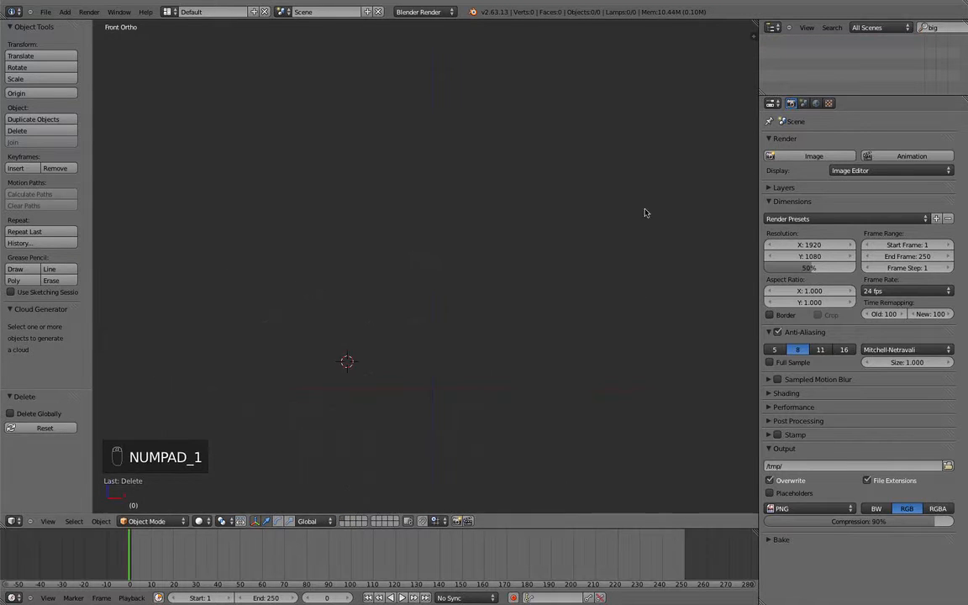
key("shift+a")
mouse_move(521, 279)
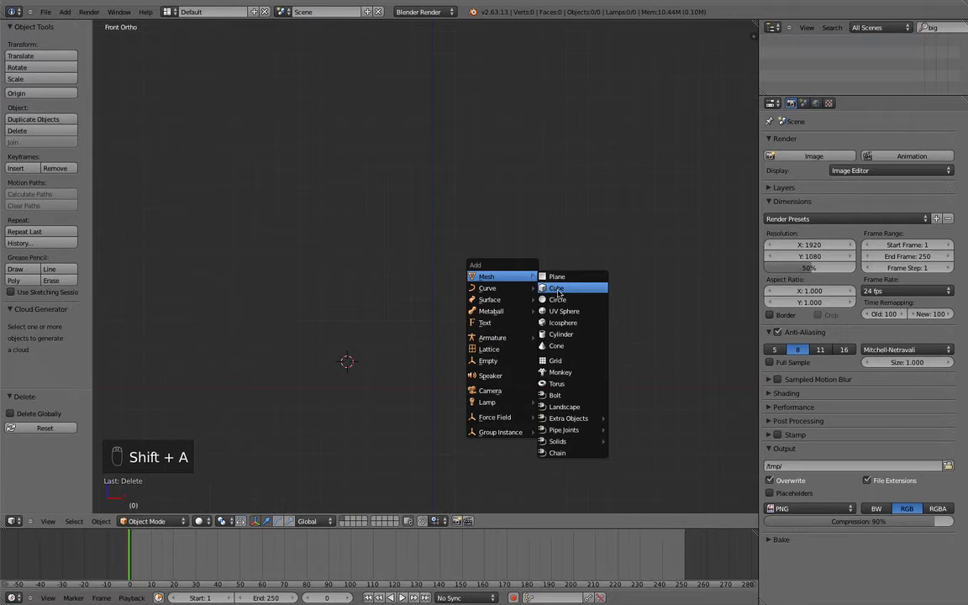
left_click(559, 289)
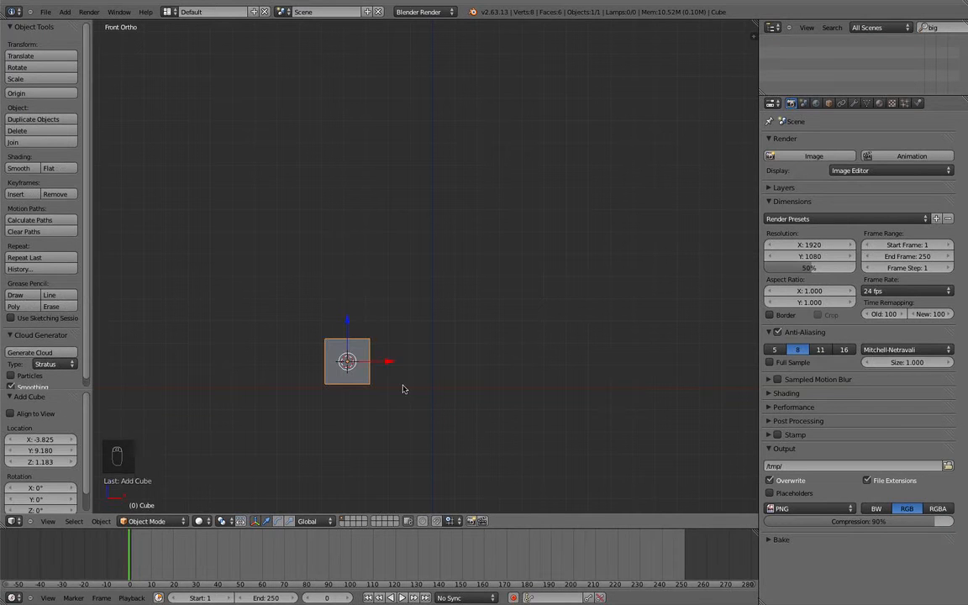
key("g")
left_click(487, 391)
Add a NURBS Surface patch at the 3D cursor and place the 3D cursor between the patch and the cube.
key("shift+a")
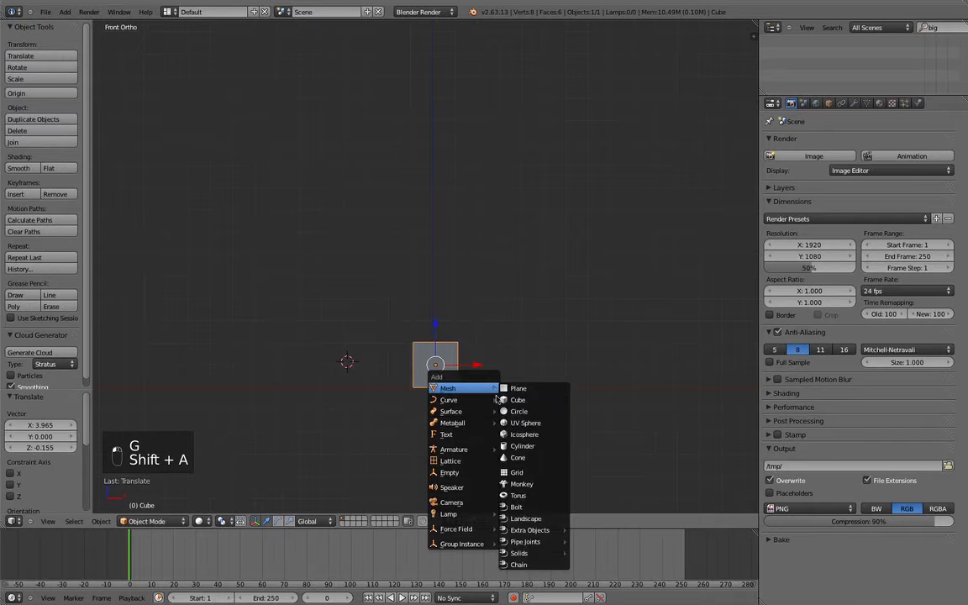
mouse_move(479, 411)
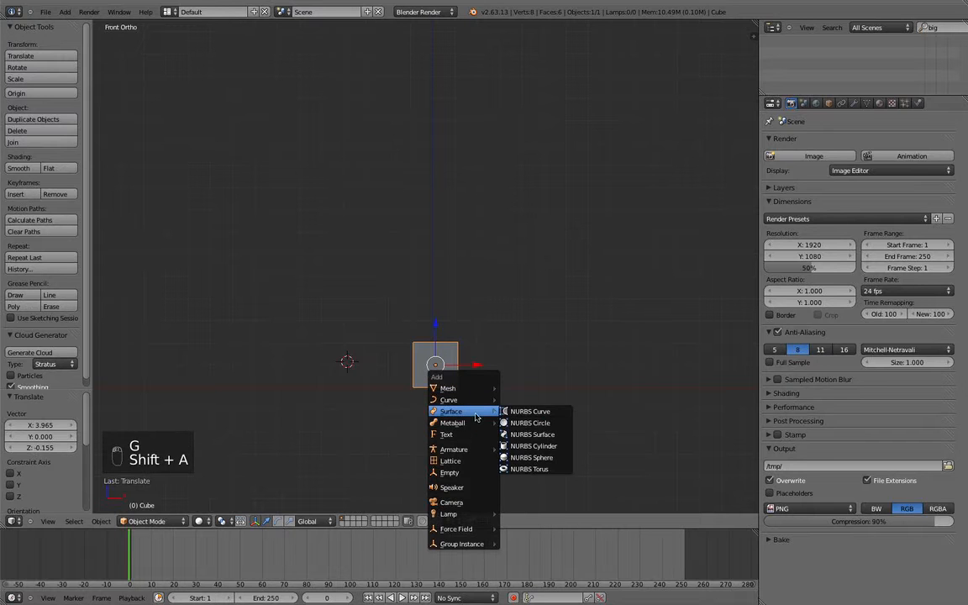
left_click(548, 434)
scroll(404, 349, "up", 1)
middle_click_drag(385, 345, 422, 205, "shift")
scroll(423, 206, "up", 2)
left_click(376, 234)
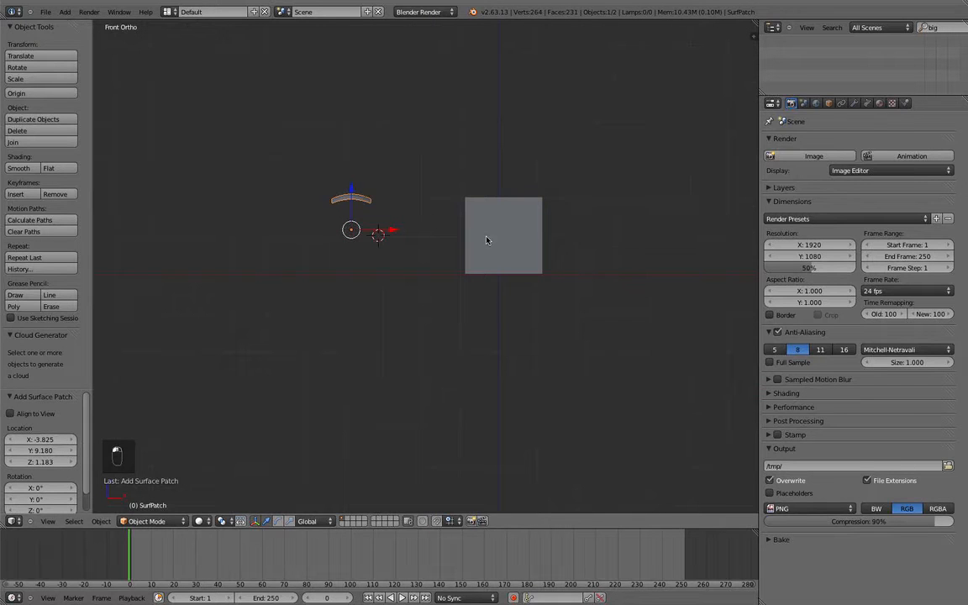
Rotate the surface patch about the global X axis by -90° and another -180°, and view the scene in front perspective.
key("r")
type("x")
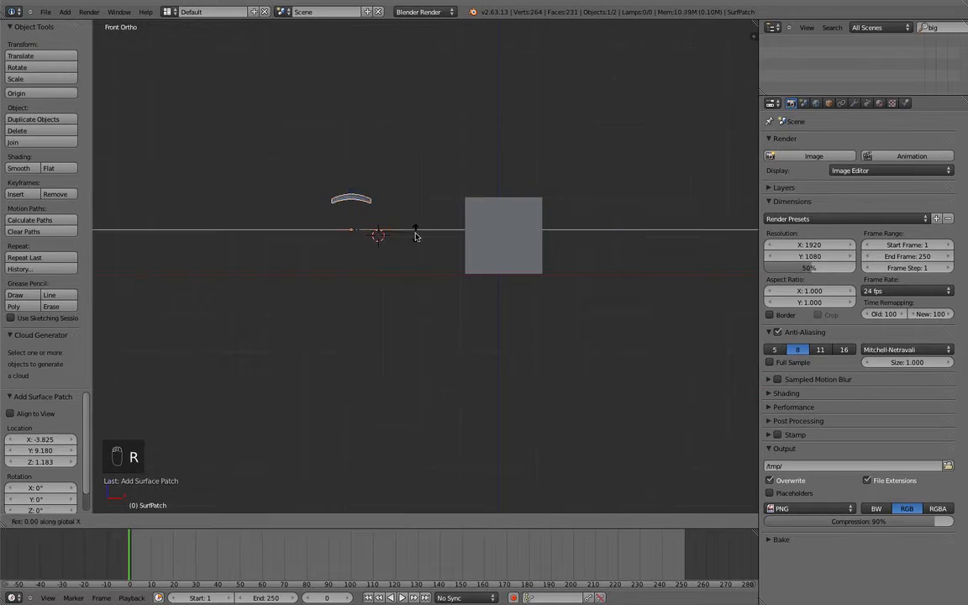
type("-90")
key("Return")
middle_click_drag(415, 236, 370, 239)
type("rx-180")
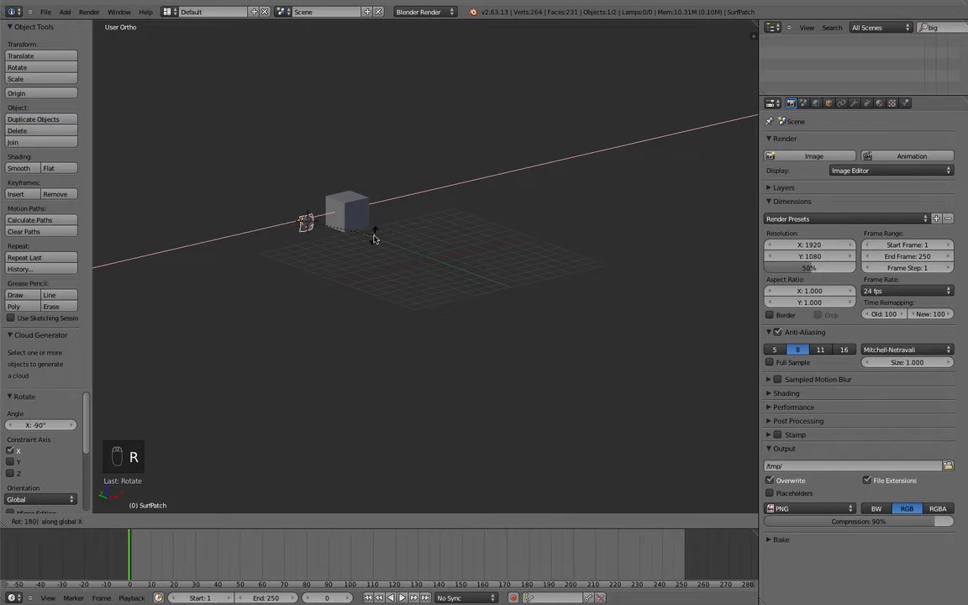
key("Return")
scroll(374, 240, "up", 2)
key("KP_1")
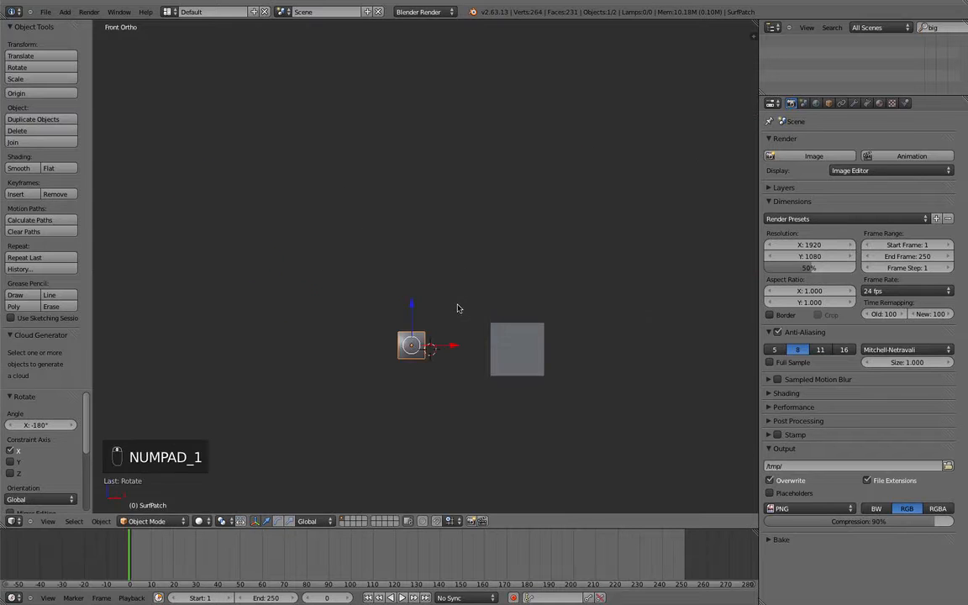
key("KP_5")
scroll(462, 291, "up", 1)
middle_click_drag(461, 291, 352, 173, "shift")
scroll(353, 173, "up", 1)
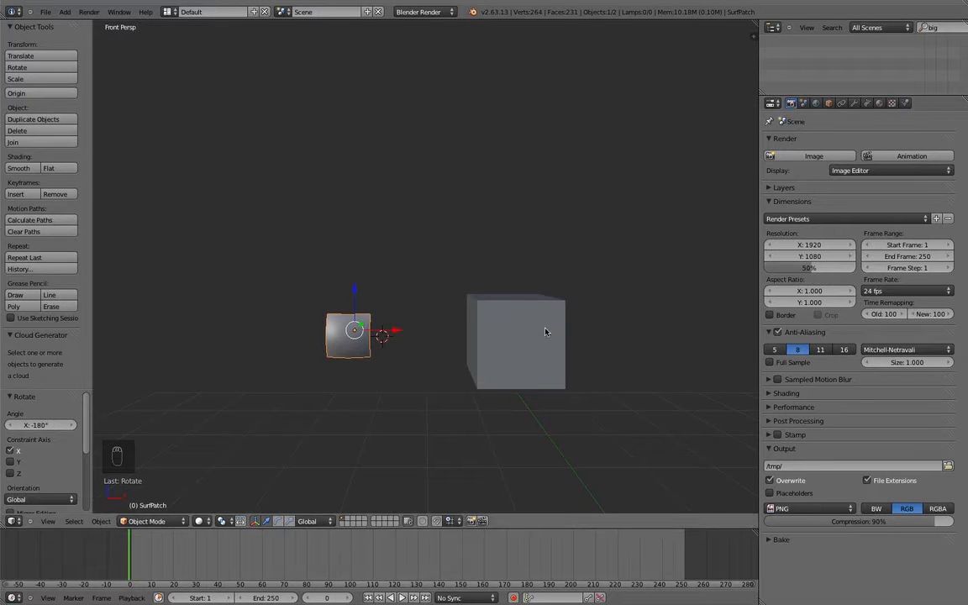
Add a lattice at the 3D cursor and move it about -3.82 in X, past the surface patch.
right_click(512, 334)
right_click(365, 340)
key("shift+a")
left_click(378, 388)
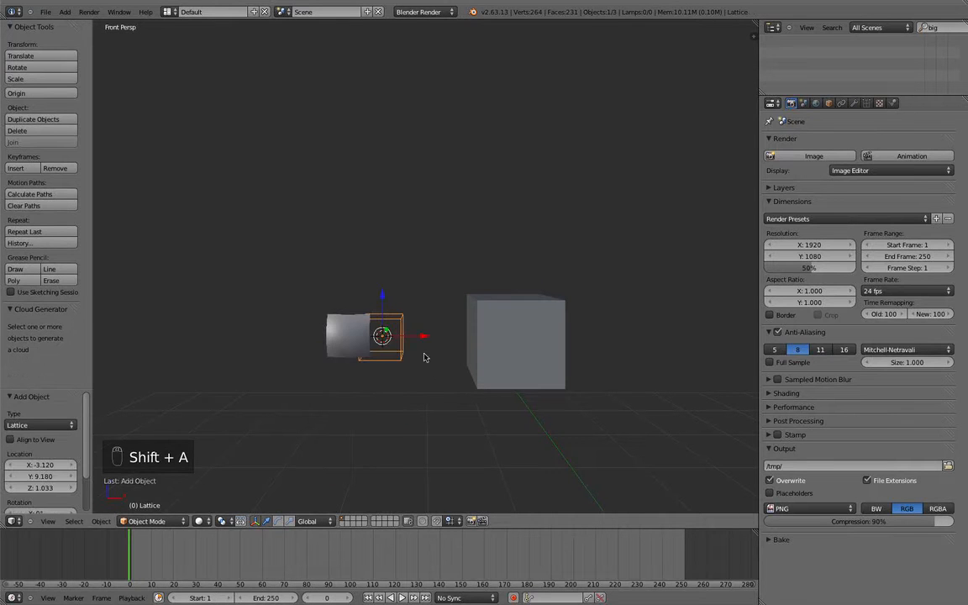
left_click_drag(416, 337, 280, 307)
middle_click_drag(281, 311, 320, 413)
scroll(319, 412, "down", 3)
middle_click_drag(335, 330, 386, 359)
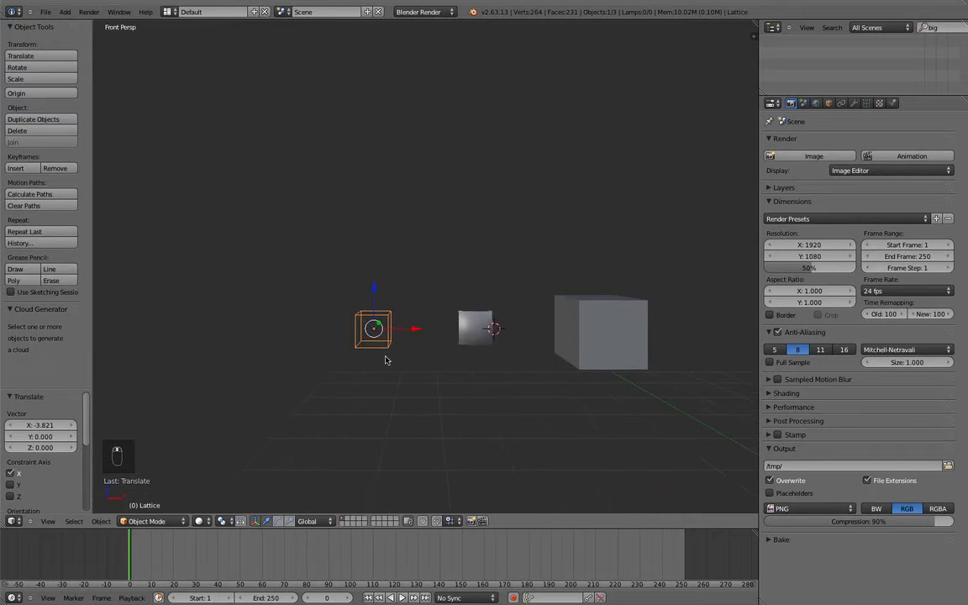
Add an empty at the 3D cursor, move it along negative X beyond the lattice, and deselect everything.
key("shift+a")
left_click(379, 369)
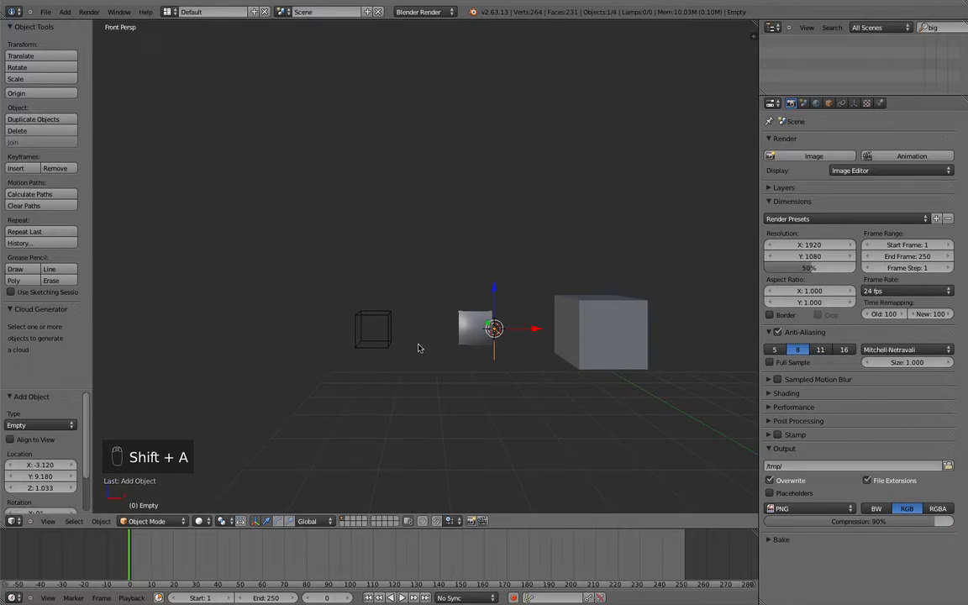
left_click_drag(535, 328, 292, 329)
key("shift+s")
scroll(375, 318, "down", 2)
key("a")
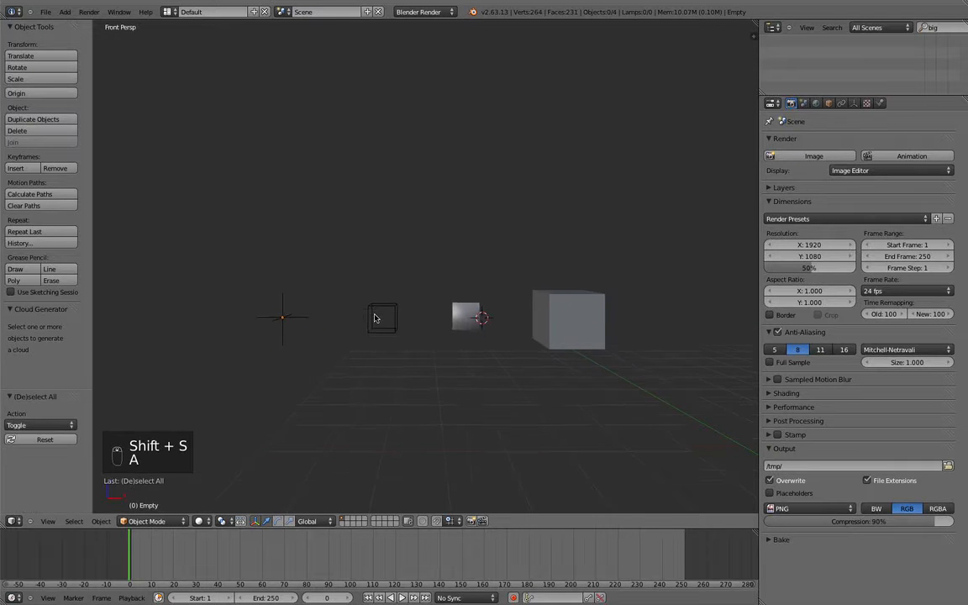
Add a speaker and move it about -11.09 in X, beyond the empty.
key("shift+a")
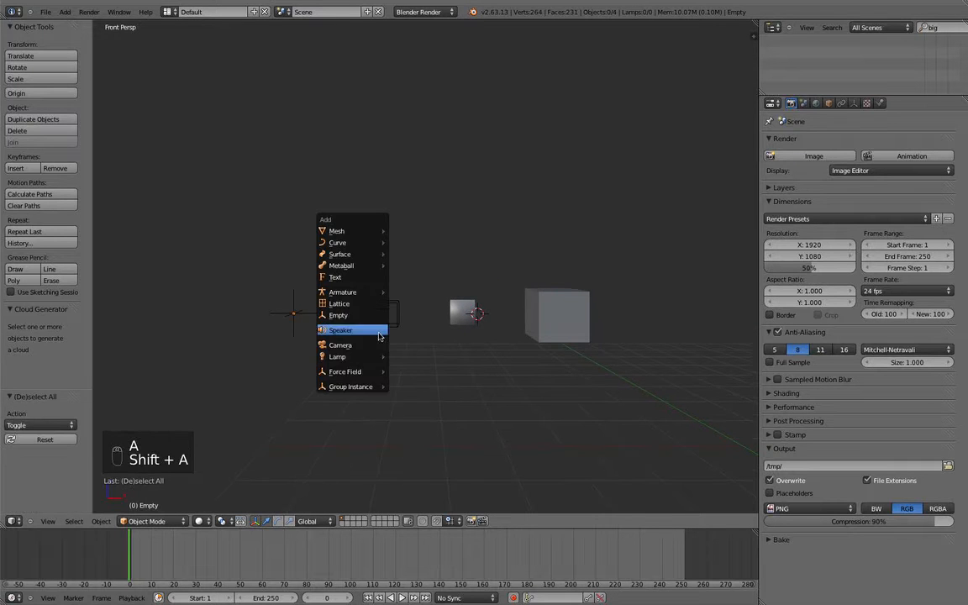
left_click(380, 332)
left_click_drag(515, 314, 253, 303)
Add a camera and move it about -12.61 in X, -0.75 in Z and a further -1.66 in X, beyond the speaker.
key("shift+a")
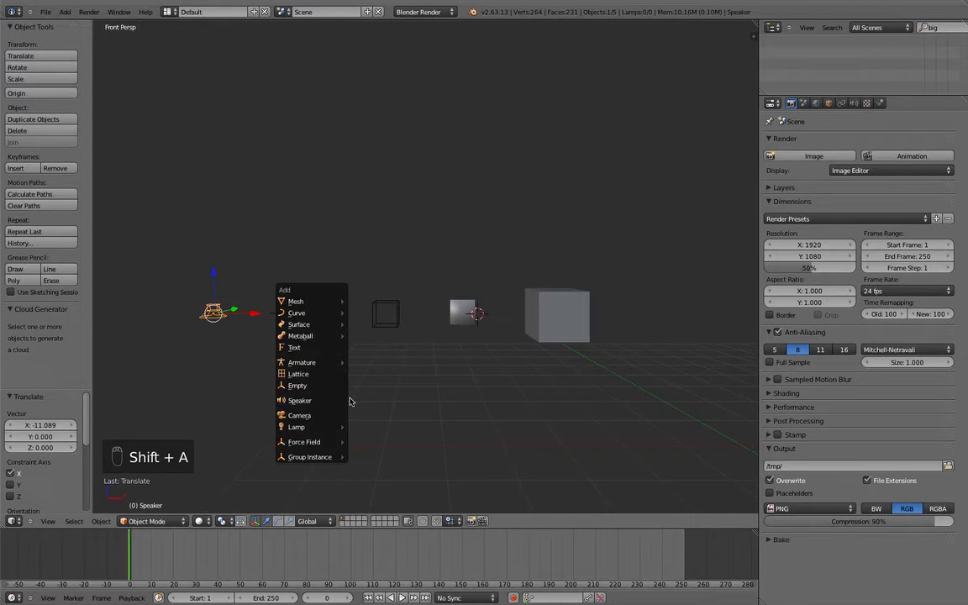
left_click(334, 417)
middle_click_drag(348, 354, 482, 347)
left_click_drag(408, 244, 244, 398)
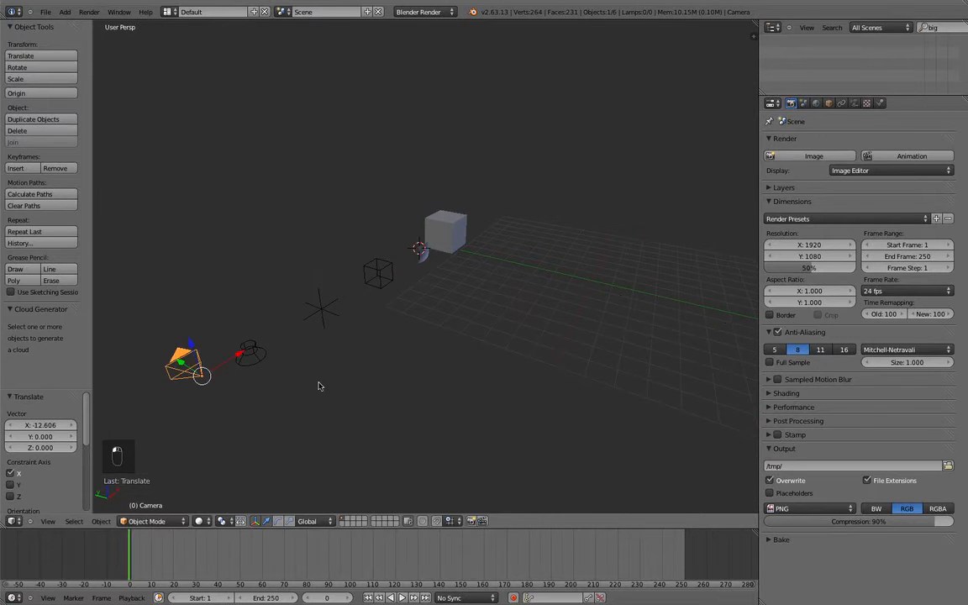
middle_click_drag(243, 398, 319, 361)
left_click_drag(241, 247, 245, 254)
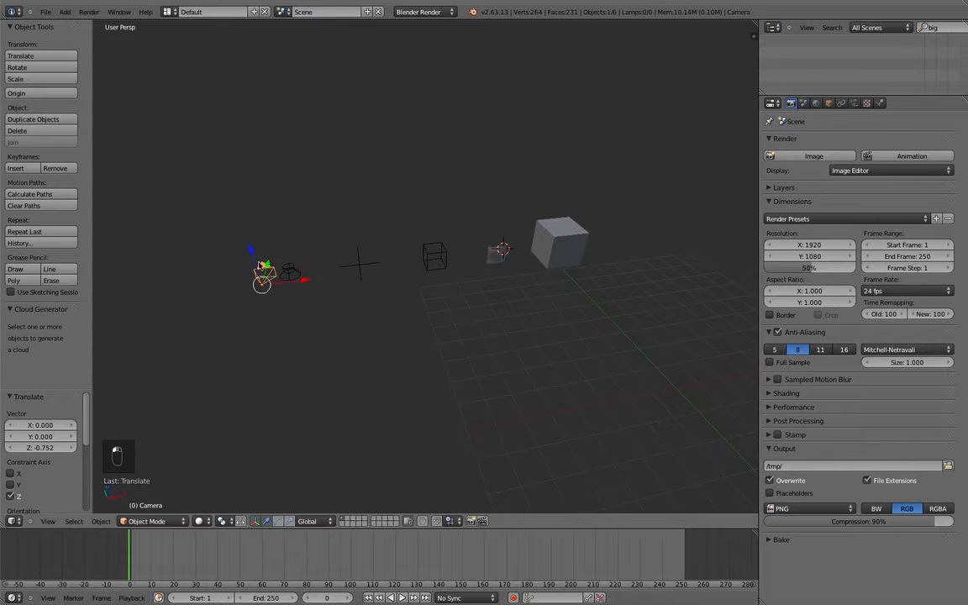
left_click_drag(291, 281, 250, 298)
Add a Sun lamp, move it along negative X past the camera, and lower it about 1.76 in Z.
key("shift+a")
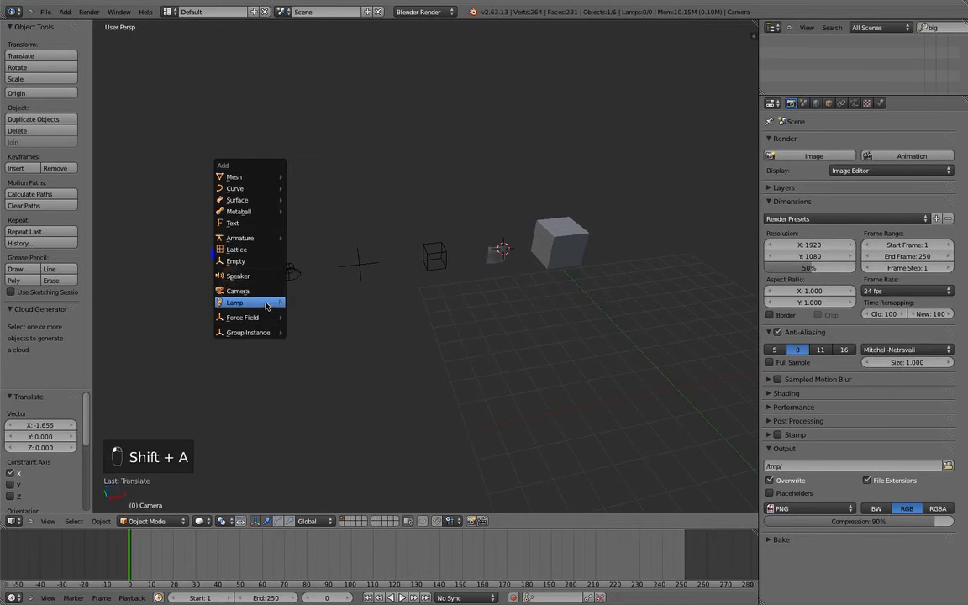
mouse_move(265, 307)
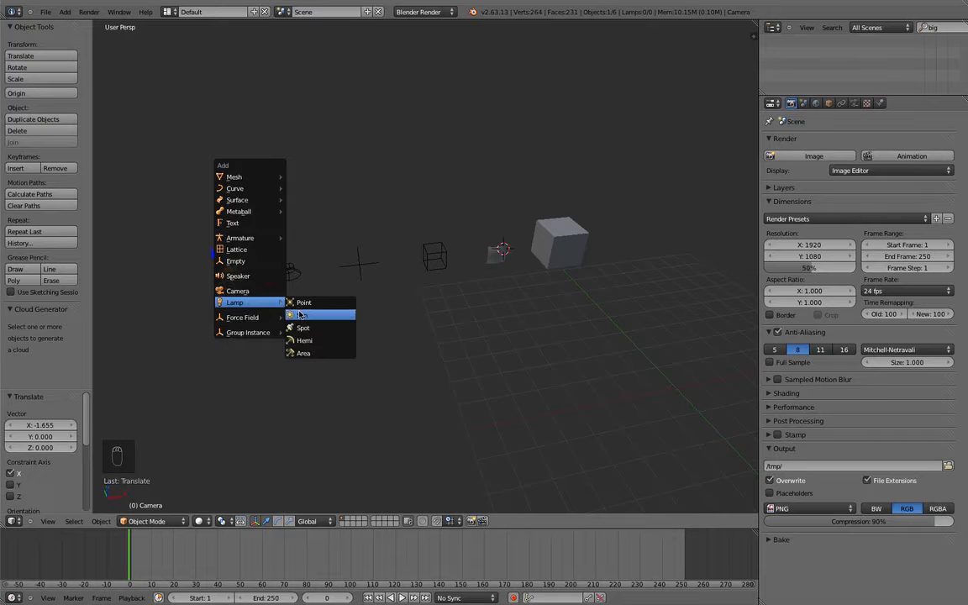
left_click(301, 315)
left_click_drag(547, 246, 139, 273)
scroll(166, 273, "down", 3)
middle_click_drag(164, 268, 265, 283, "shift")
mouse_move(304, 270)
left_mouse_down()
mouse_move(313, 260)
mouse_move(268, 283)
mouse_move(319, 275)
mouse_move(299, 281)
left_mouse_up()
scroll(333, 313, "down", 2)
middle_click_drag(336, 319, 302, 352, "shift")
scroll(303, 351, "up", 3)
Add a Wind force field and move it about 8.59 in X, to the far side of the cube.
key("shift+a")
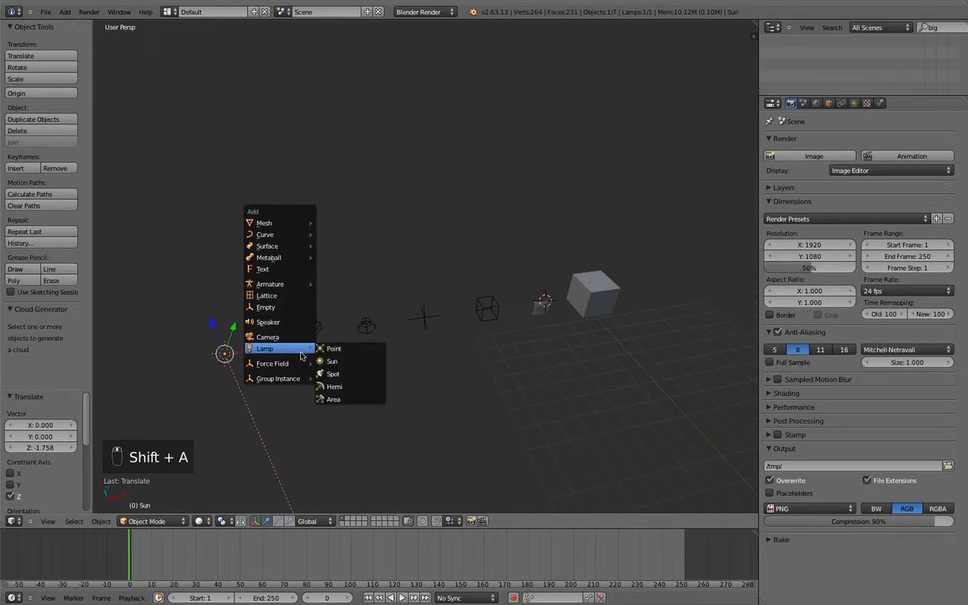
mouse_move(300, 362)
left_click(345, 377)
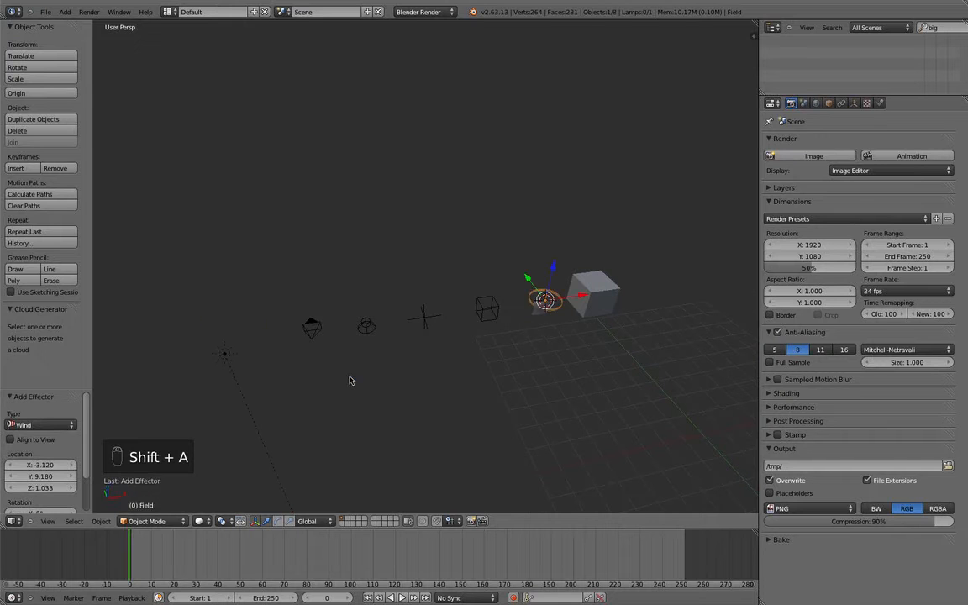
left_click_drag(578, 304, 683, 290)
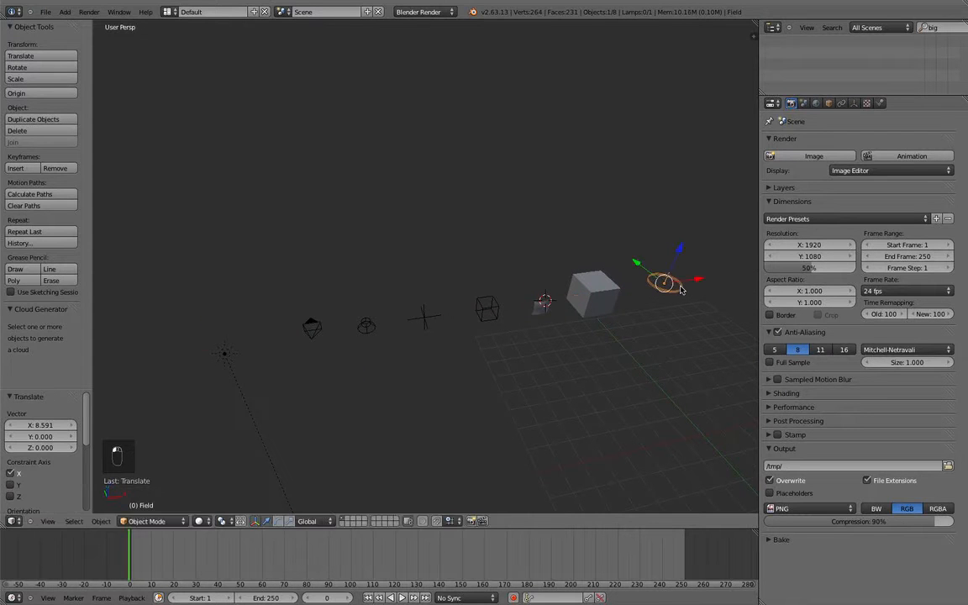
Rotate the wind force field 90° about the global Y axis and deselect all objects.
key("r")
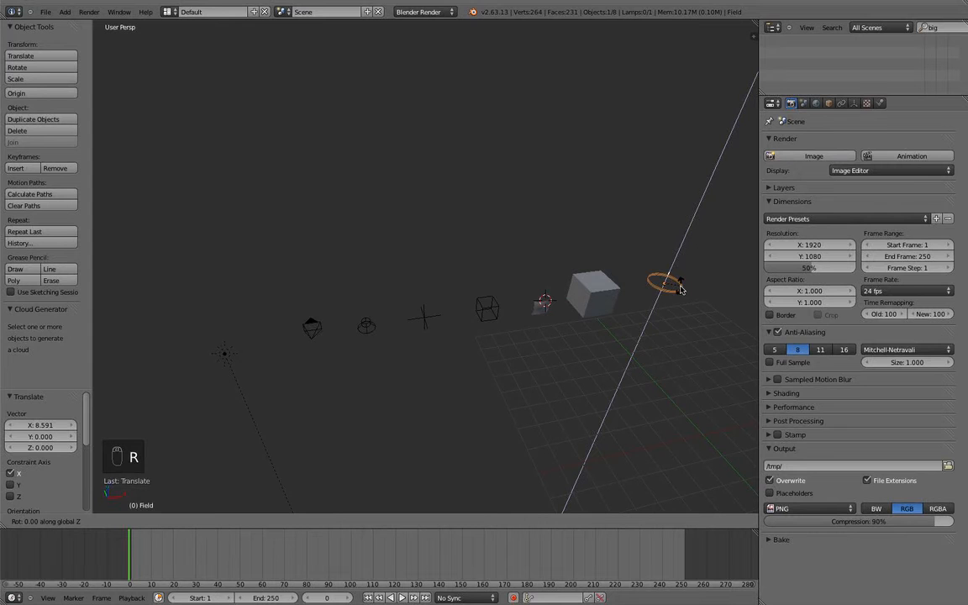
key("y")
key("9")
key("0")
key("Return")
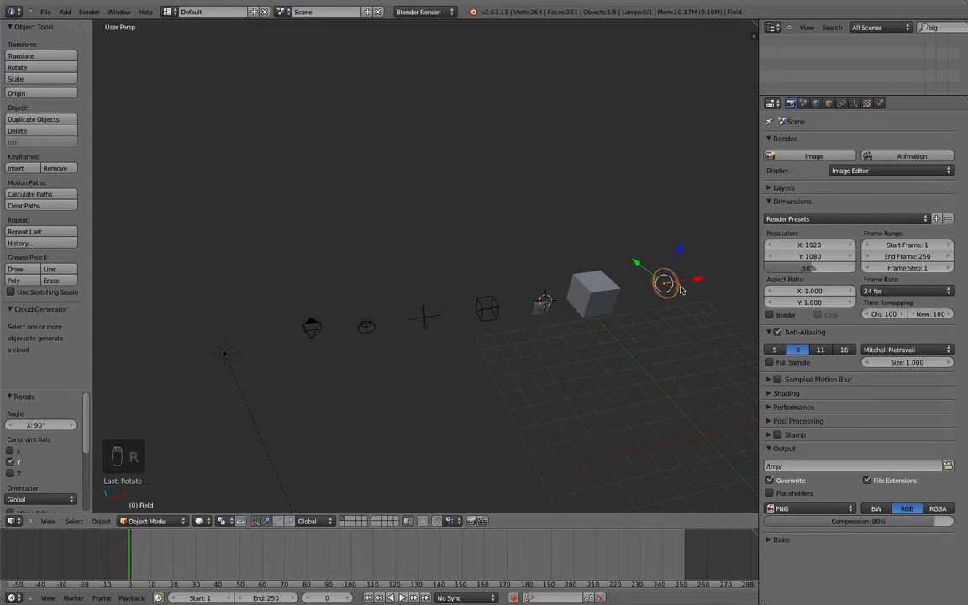
key("Tab")
scroll(683, 290, "down", 2)
key("a")
key("a")
middle_click_drag(629, 338, 532, 266)
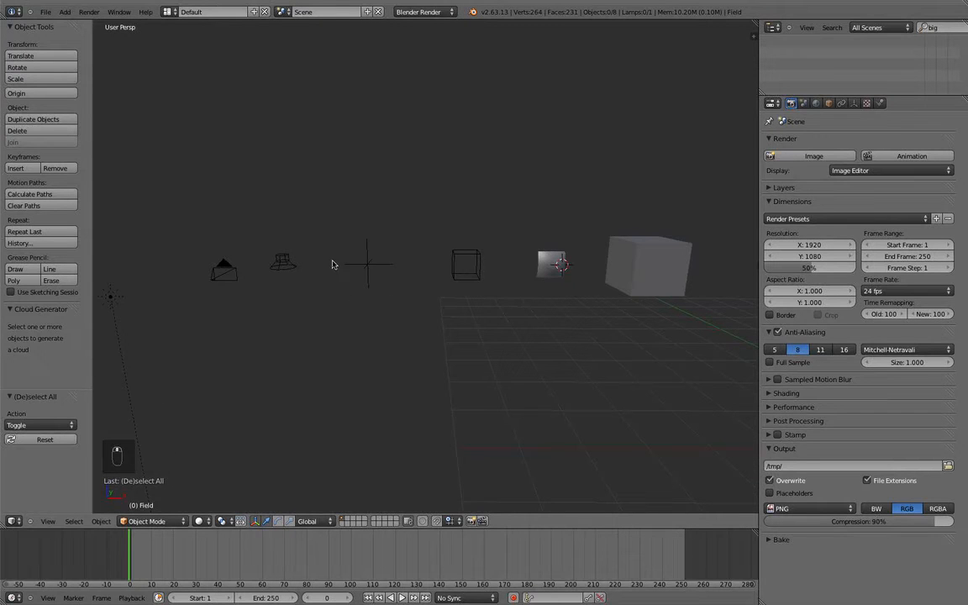
Move the empty out of the row, about -5.87 in Y and 10.59 in X.
right_click(367, 262)
middle_click_drag(367, 261, 330, 238)
key("g")
key("z")
left_click(385, 296)
key("g")
key("x")
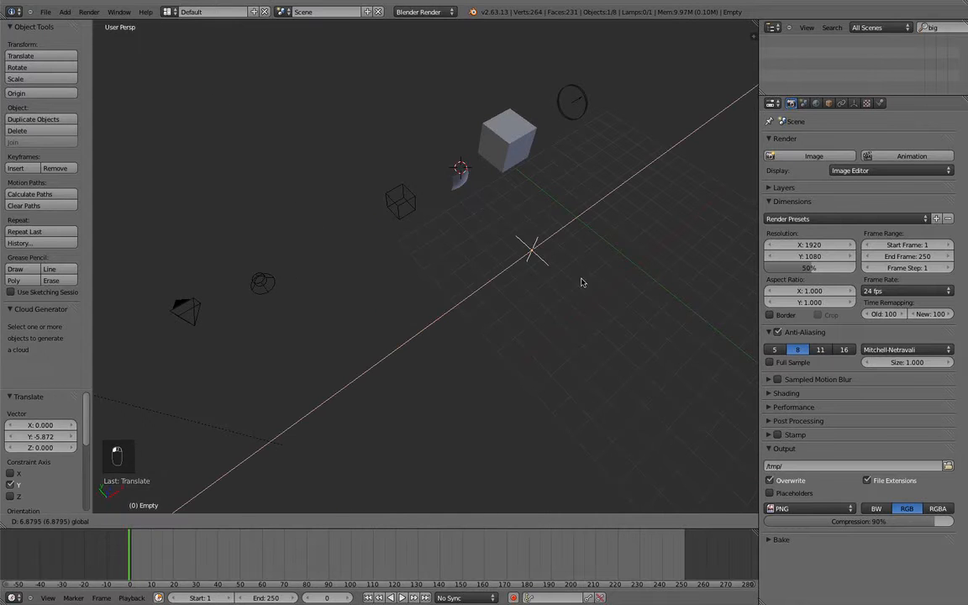
left_click(615, 217)
Switch to orthographic projection, select the cube, and compare how the objects line up in the front, right and angled views.
key("KP_1")
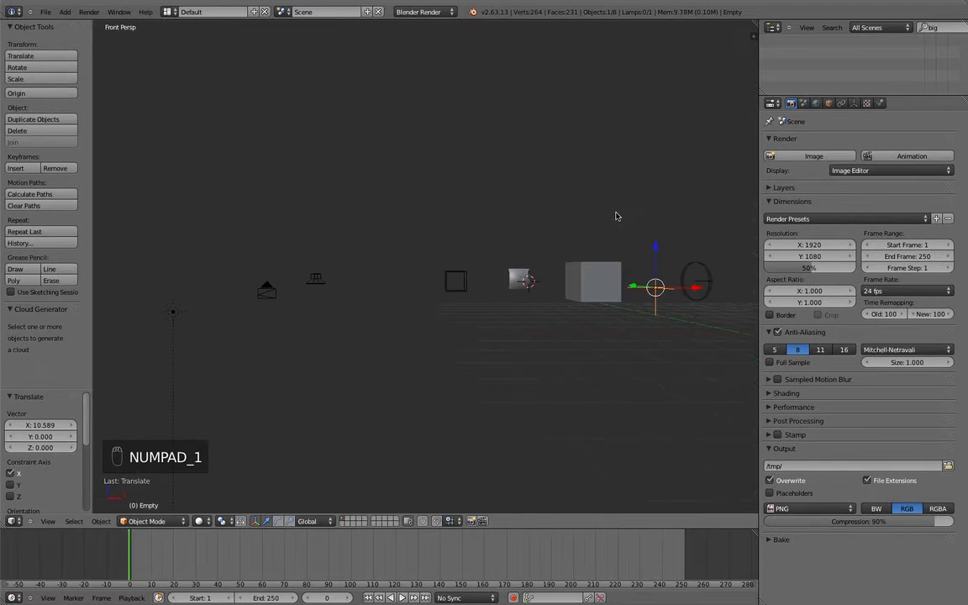
key("KP_3")
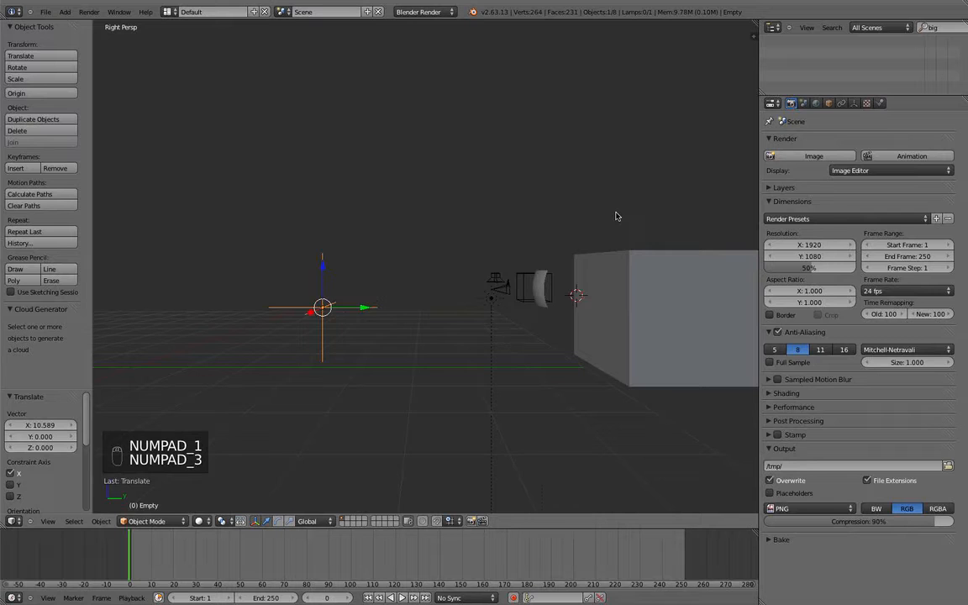
key("KP_5")
scroll(557, 259, "up", 4)
right_click(577, 261)
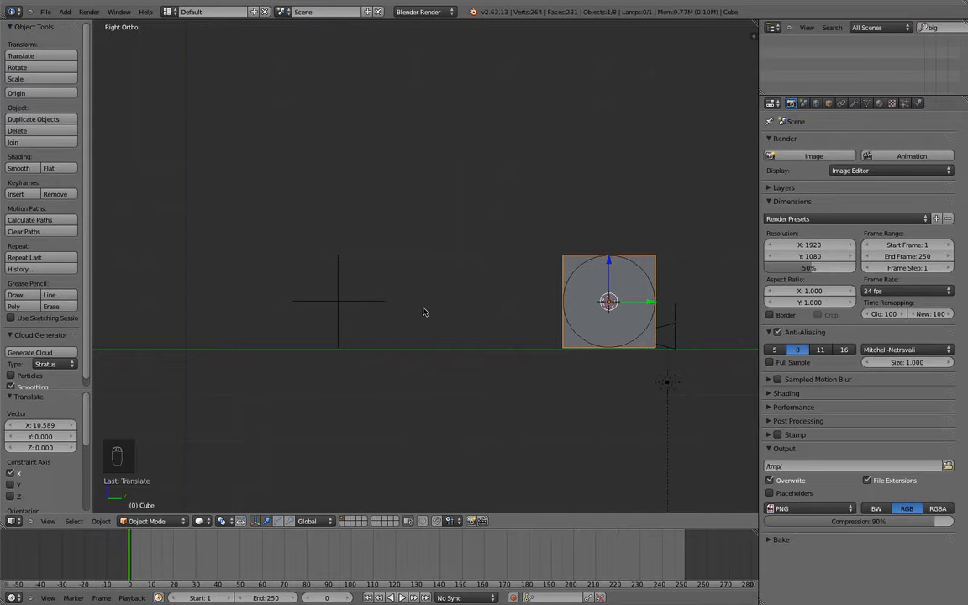
middle_click_drag(500, 297, 513, 277)
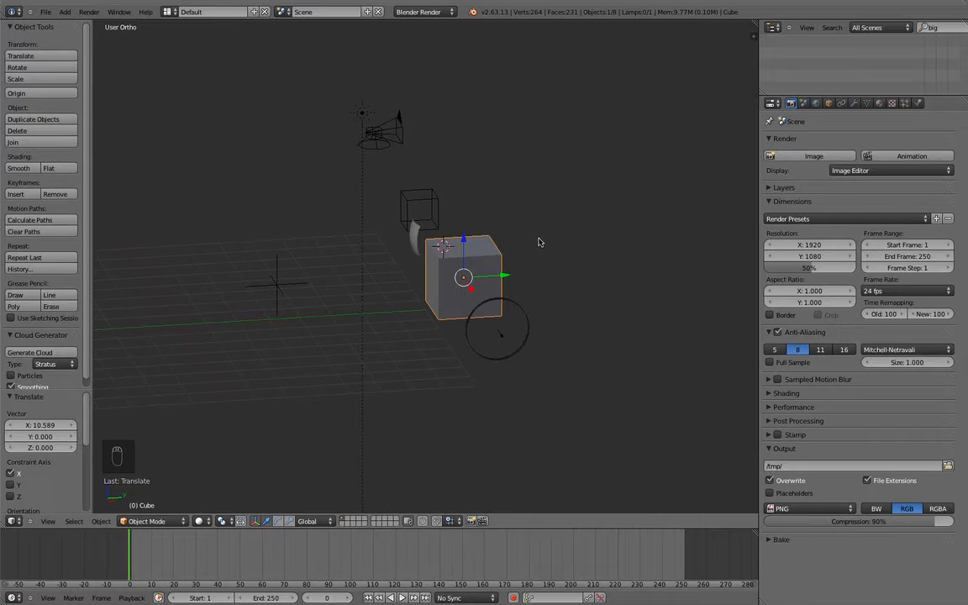
key("KP_1")
key("KP_3")
key("KP_1")
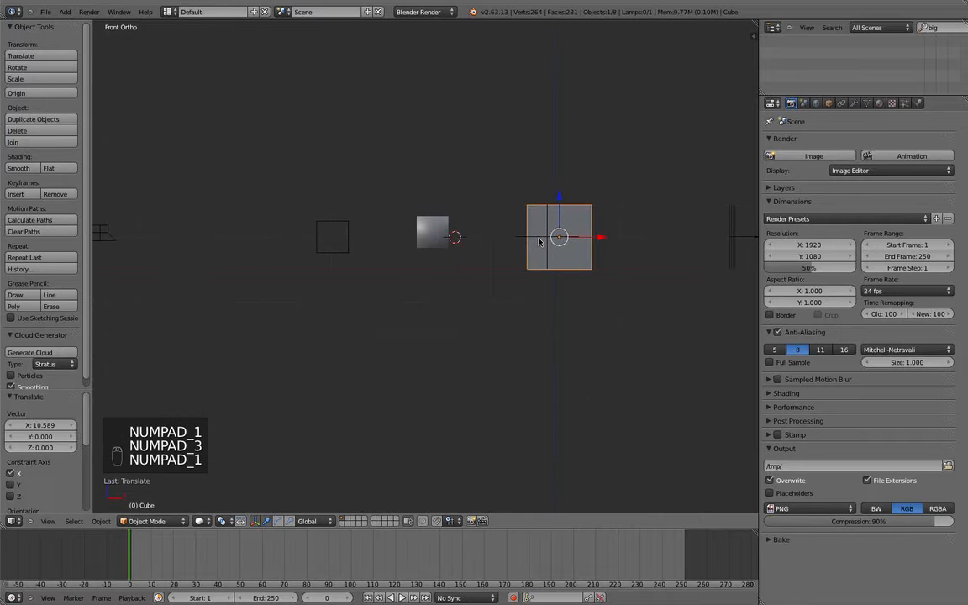
key("KP_3")
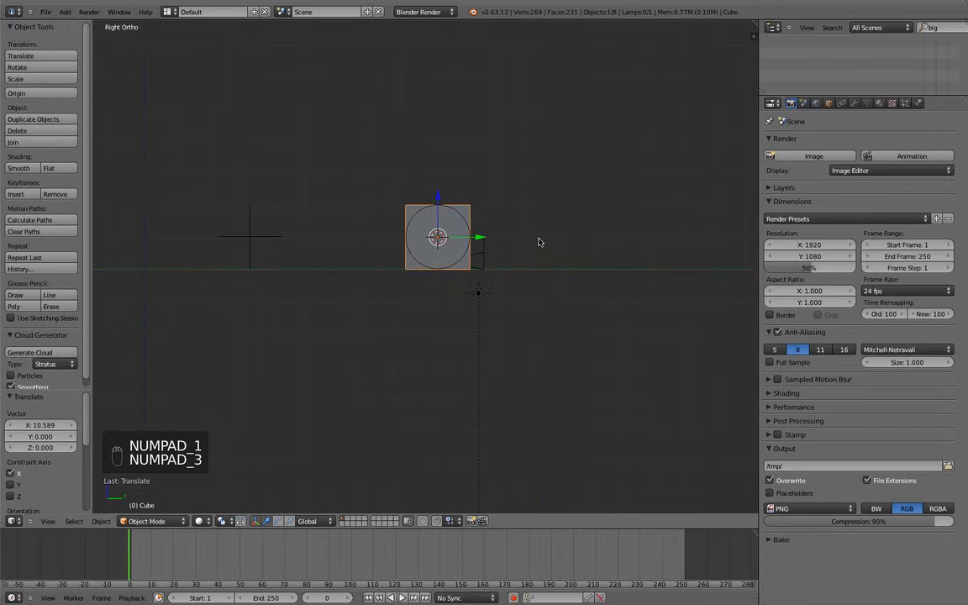
scroll(460, 241, "up", 5)
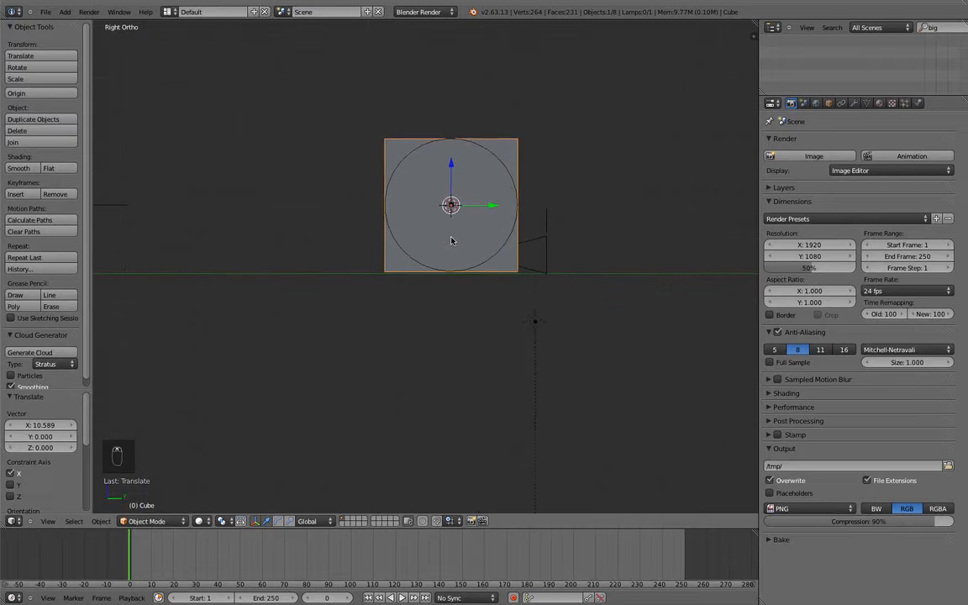
scroll(456, 193, "down", 3)
middle_click_drag(455, 195, 536, 265)
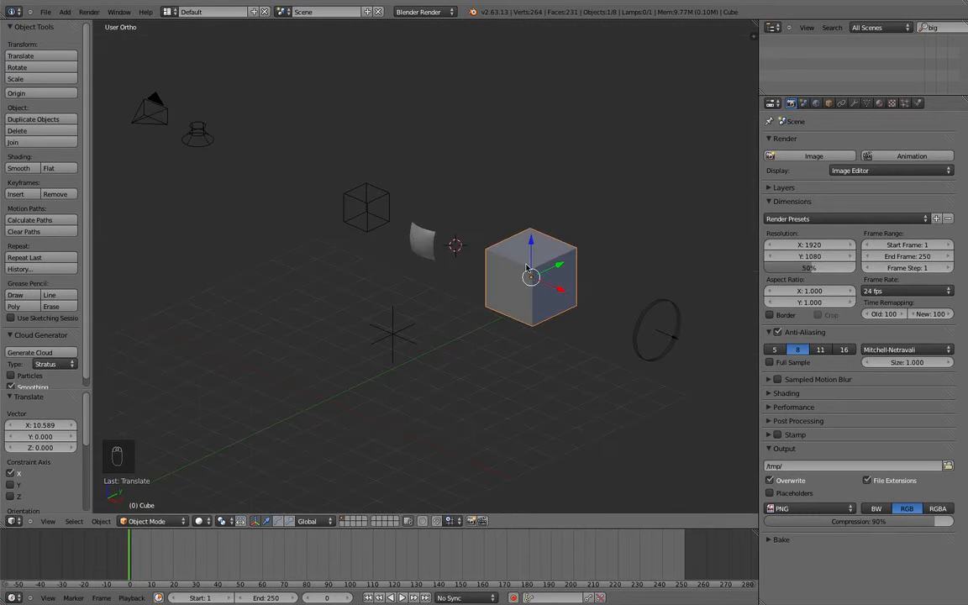
Toggle the cube between Object Mode and Edit Mode, deselecting its mesh and finishing in Edit Mode.
key("Tab")
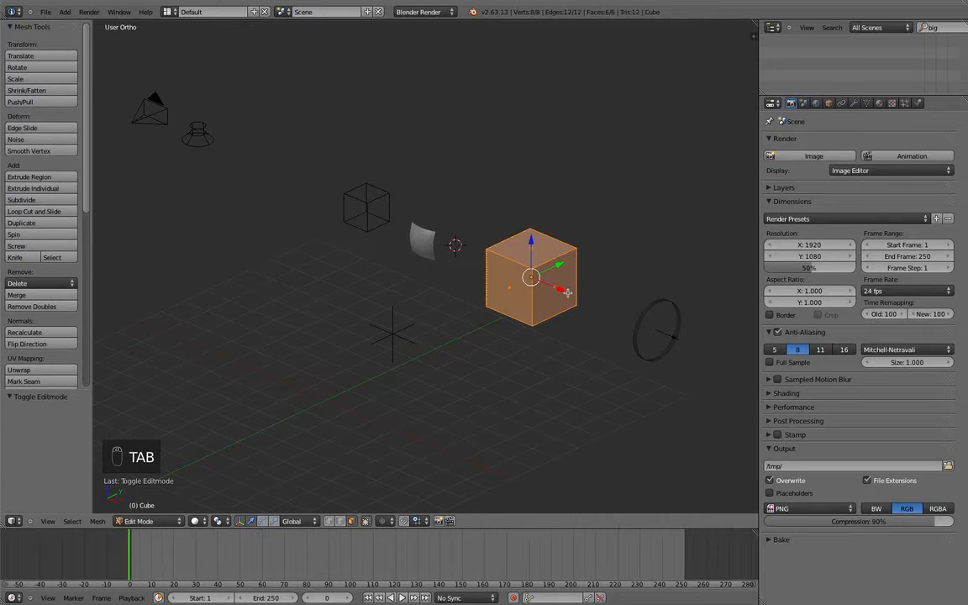
key("a")
key("a")
key("Tab")
scroll(489, 329, "up", 3)
middle_click_drag(582, 296, 447, 365, "shift")
middle_click_drag(350, 359, 443, 328, "shift")
scroll(443, 328, "up", 3)
scroll(314, 334, "down", 3)
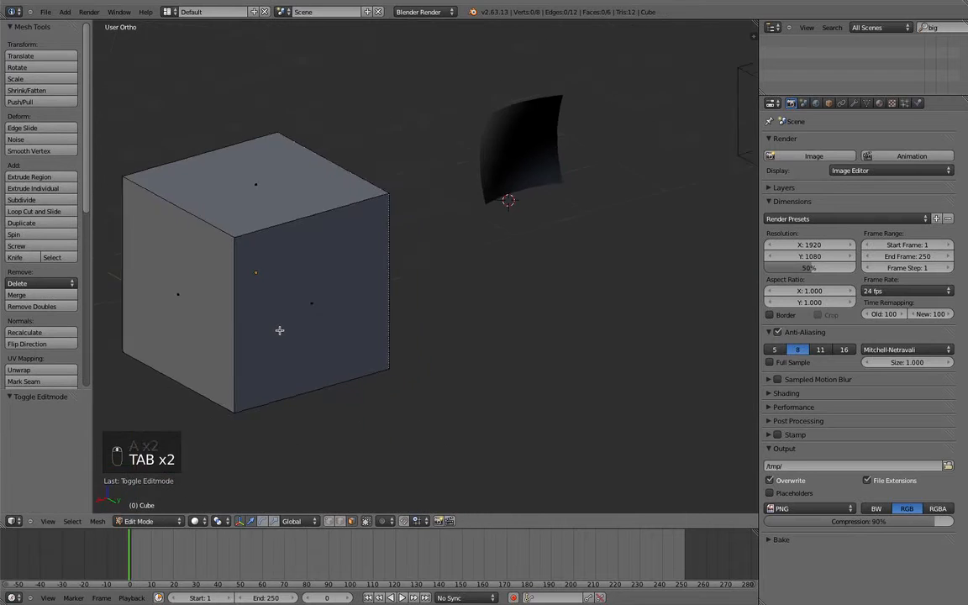
key("Tab")
scroll(342, 321, "down", 2)
key("Tab")
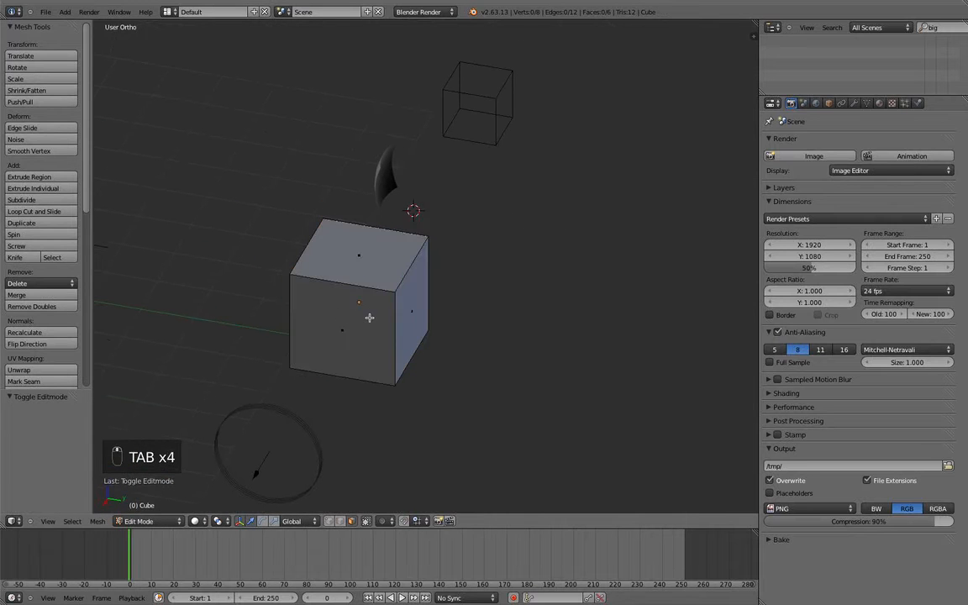
Select the cube's whole mesh in Edit Mode and move it about 3.9 in Y, away from its origin.
key("a")
key("a")
key("a")
key("a")
key("a")
left_click_drag(387, 313, 593, 348)
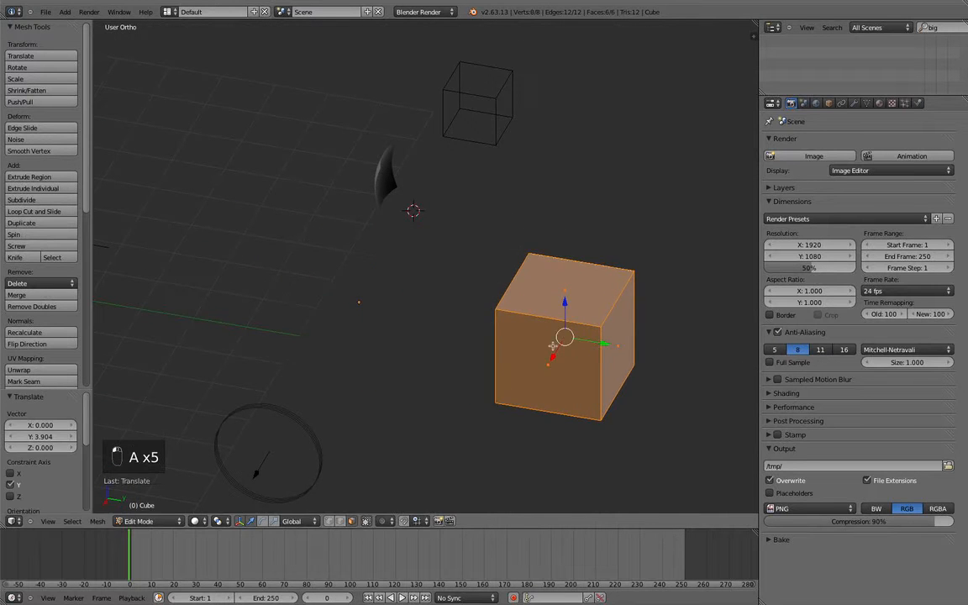
middle_click_drag(593, 349, 474, 321)
scroll(417, 284, "down", 4)
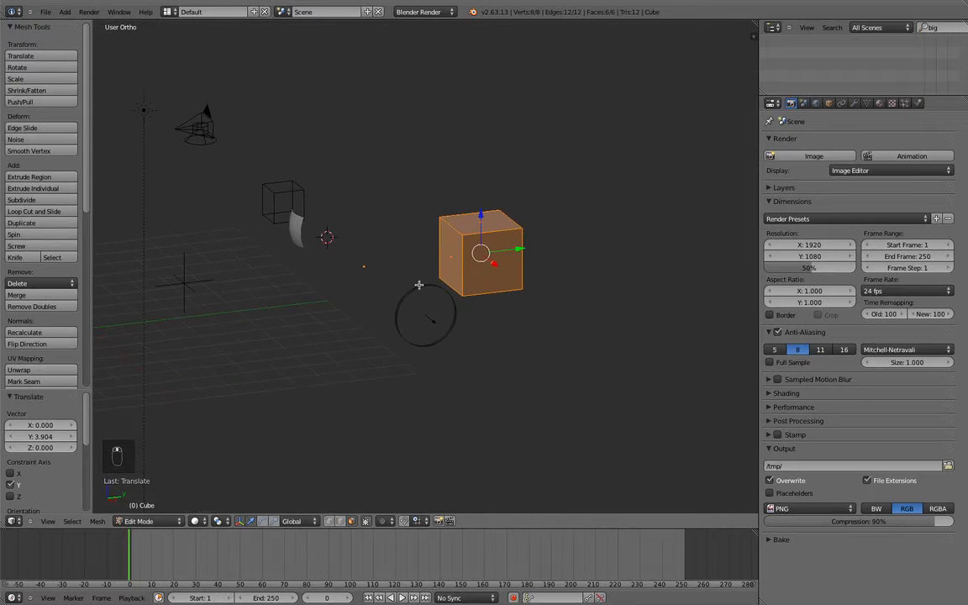
Undo the cube's mesh move and return to Object Mode.
key("super+z")
key("Tab")
middle_click_drag(419, 285, 533, 154, "shift")
middle_click_drag(422, 262, 438, 238)
scroll(340, 326, "down", 2)
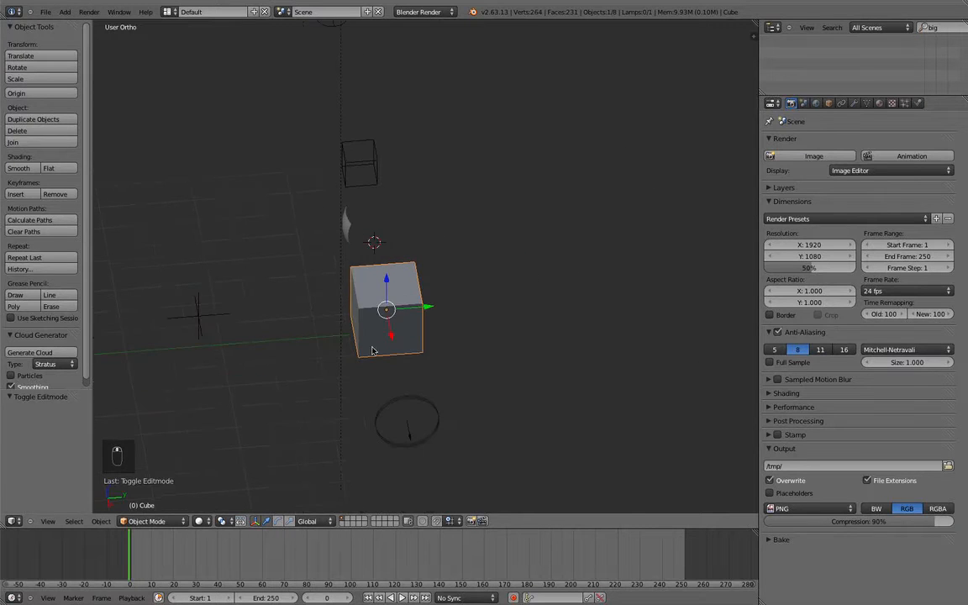
Try moving the cube's whole mesh about 7.1 in Y in Edit Mode, then undo the move and return to Object Mode.
key("Tab")
scroll(396, 362, "down", 3)
left_click_drag(441, 286, 572, 266)
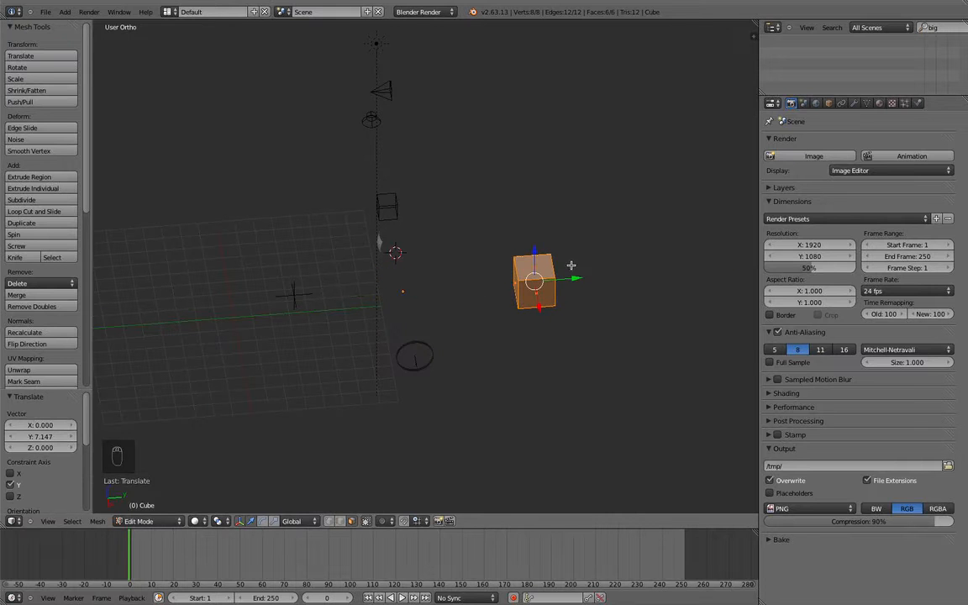
key("super+z")
key("Tab")
Compare how the objects line up in the front, right and angled orthographic views.
middle_click_drag(487, 318, 483, 277)
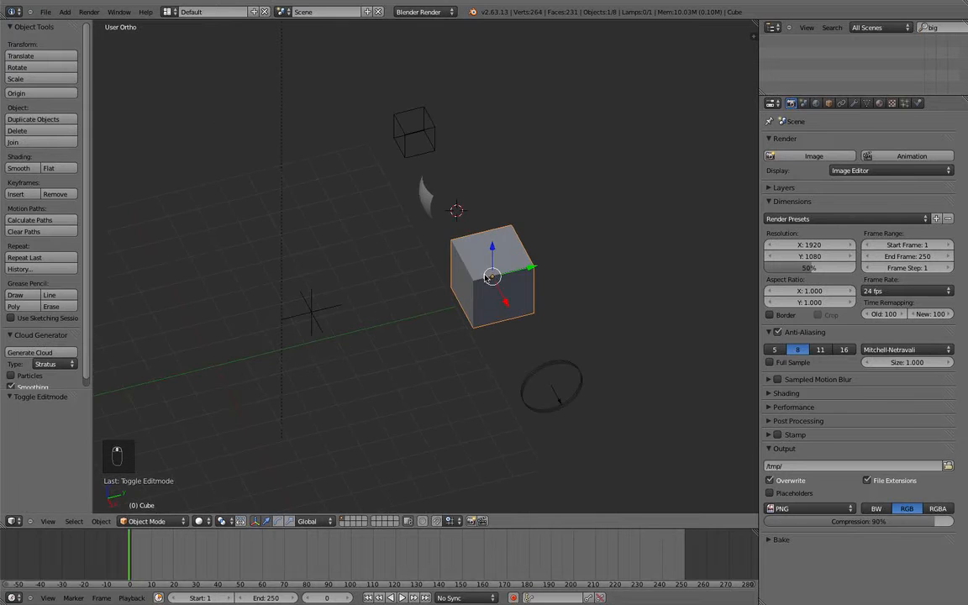
key("KP_1")
key("KP_3")
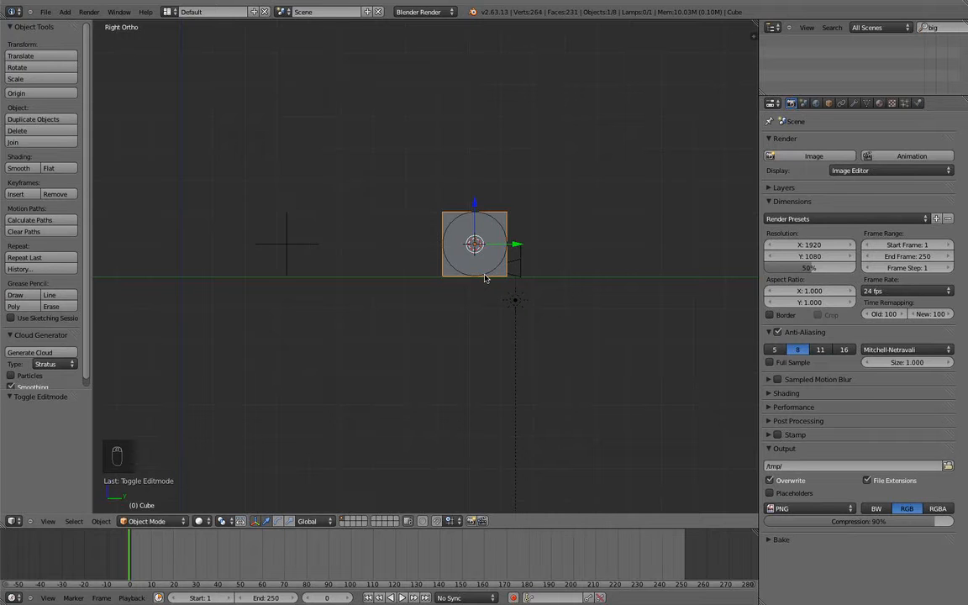
scroll(484, 278, "up", 4)
scroll(461, 241, "down", 4)
middle_click_drag(432, 234, 406, 315)
Select the empty and move it about 0.26 in X in the top view to line it up with the cube.
right_click(406, 315)
key("KP_7")
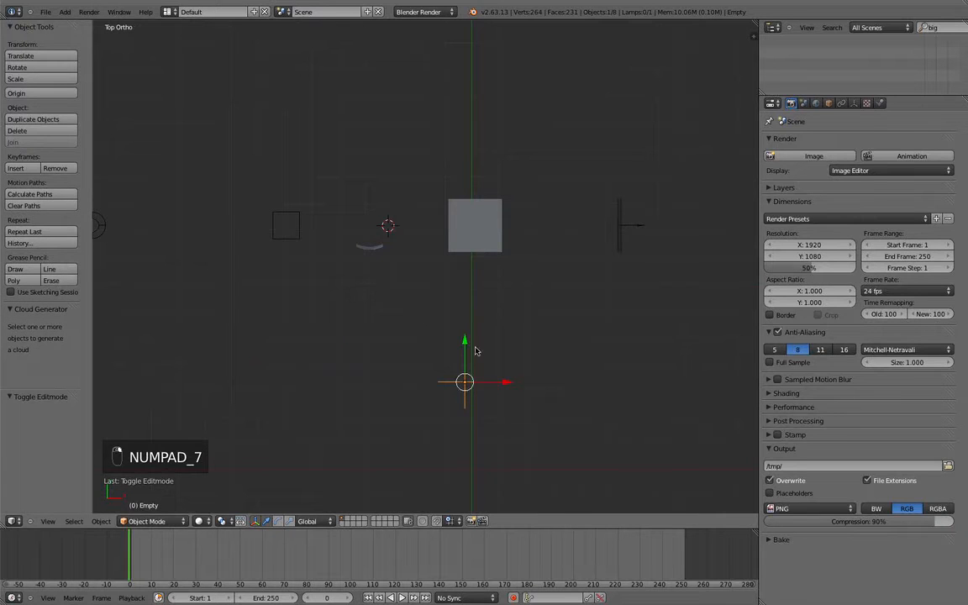
left_click(497, 390)
middle_click_drag(497, 390, 404, 359)
Parent the cube to the empty as an object in the right orthographic view.
key("KP_1")
key("KP_3")
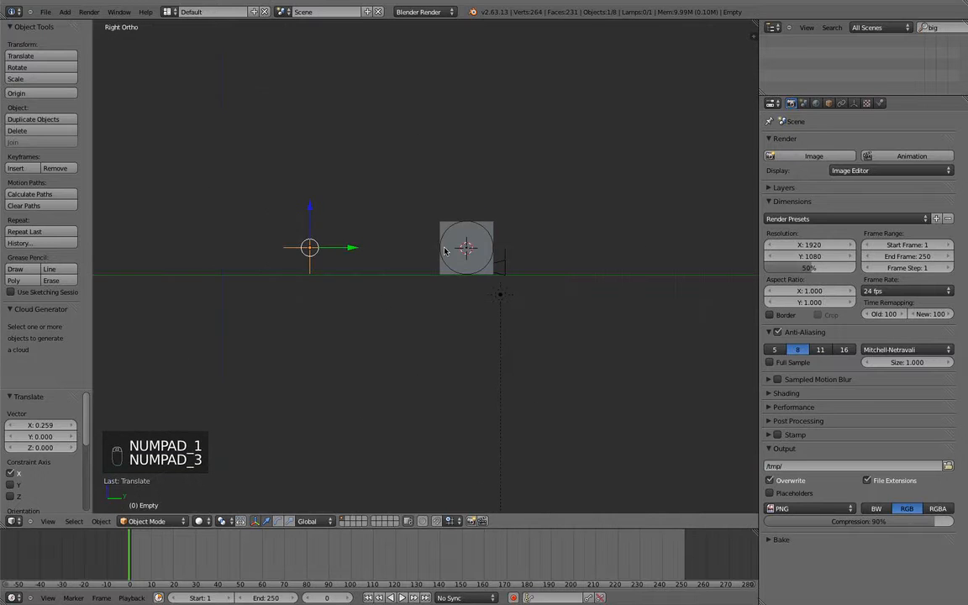
middle_click_drag(351, 270, 441, 298, "shift")
scroll(573, 281, "up", 3)
right_click(567, 261)
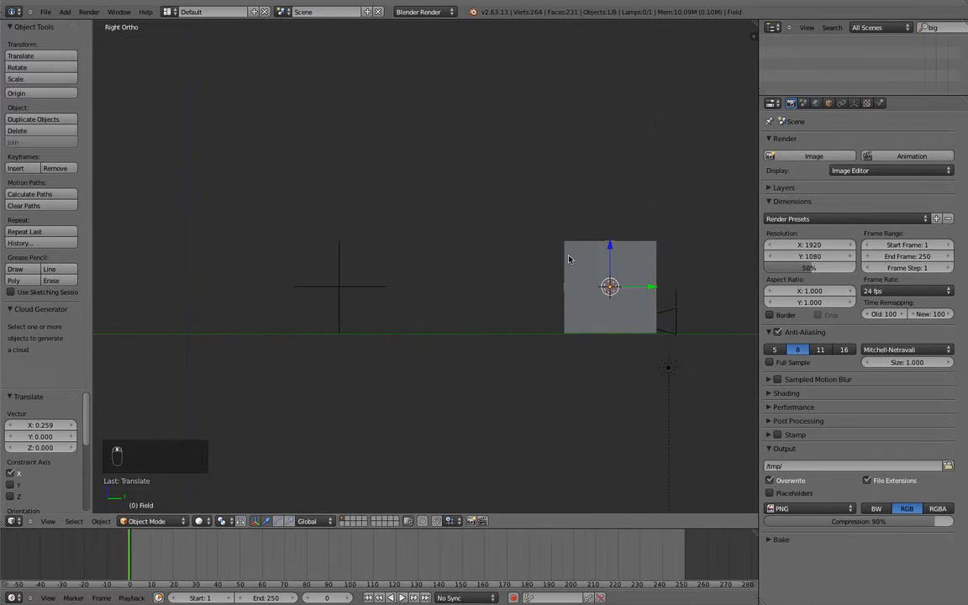
right_click(345, 292, "shift")
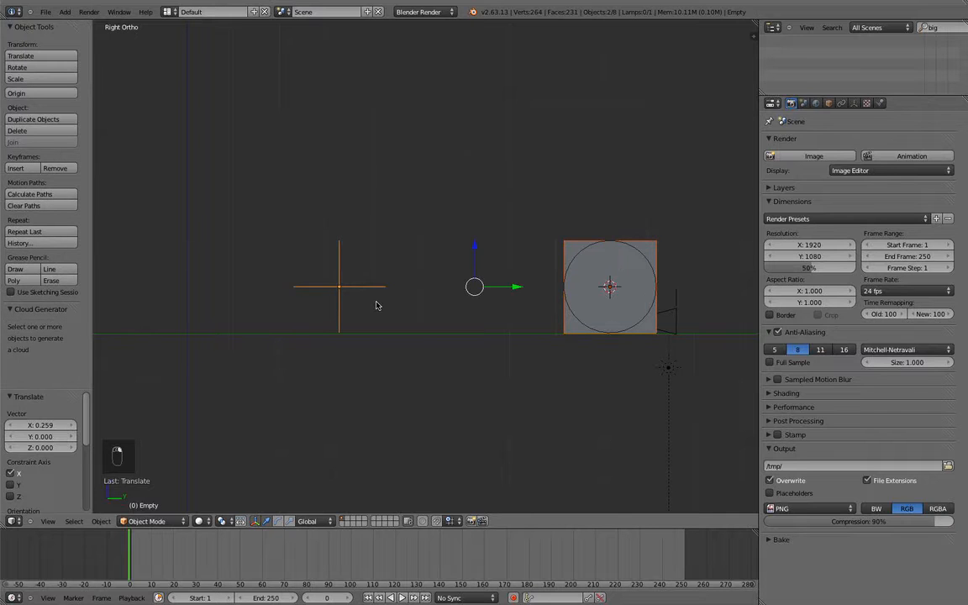
key("ctrl+p")
left_click(377, 305)
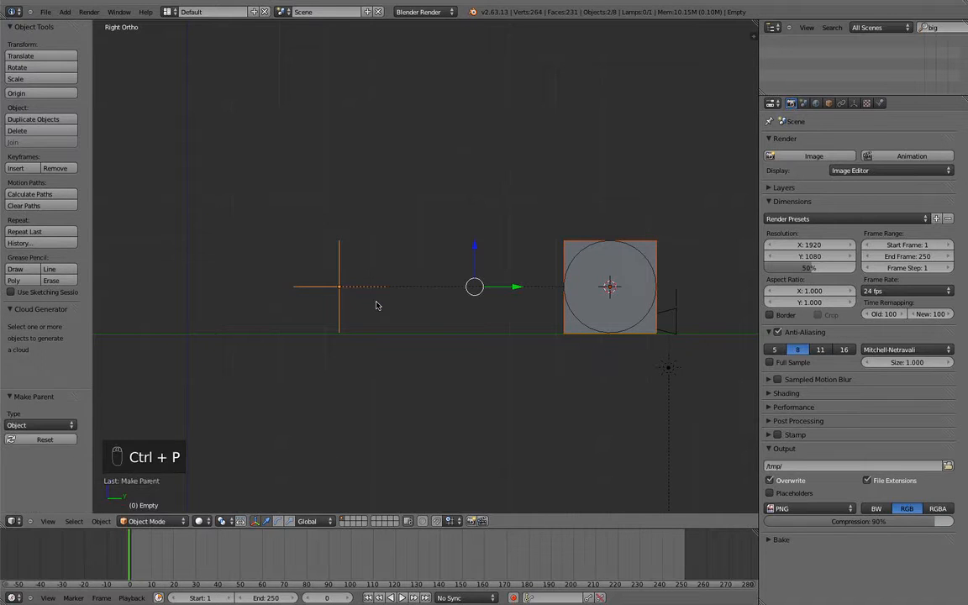
Try rotating the empty in the right view to swing the parented cube around it, and cancel the rotation.
key("r")
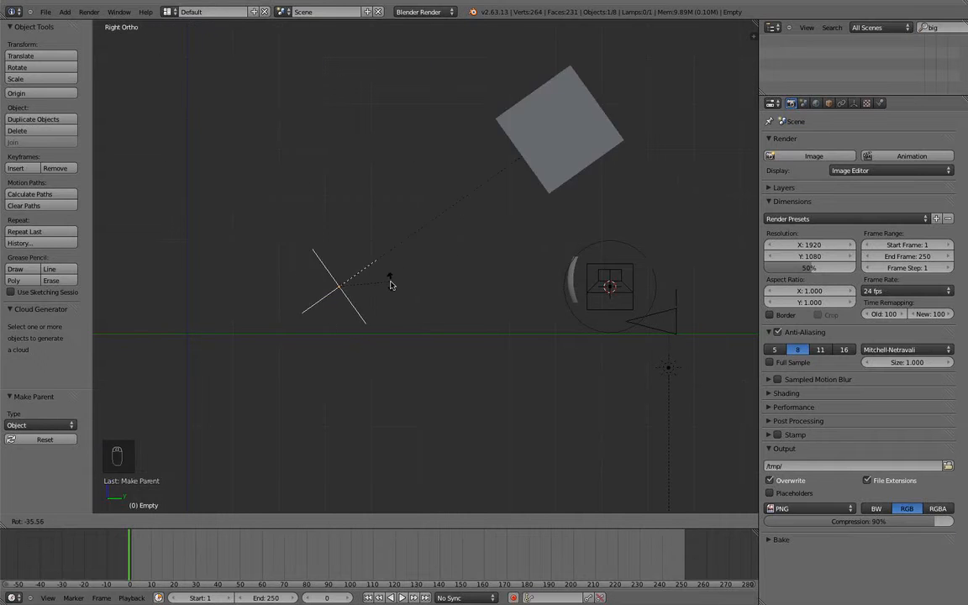
left_click(394, 315)
middle_click_drag(395, 314, 414, 274)
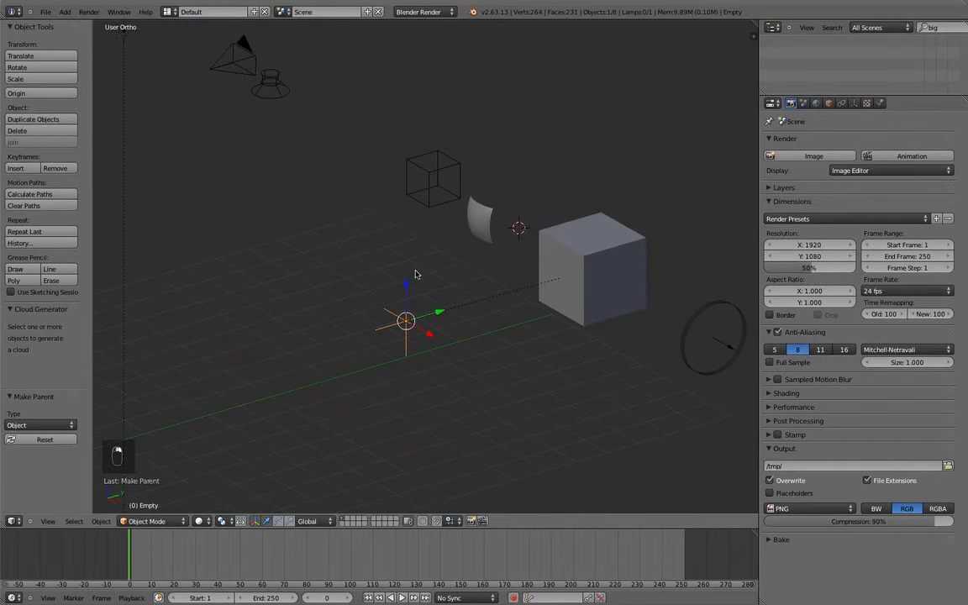
Add a second empty in the top view and move it level with the first empty, about 8.7 along X.
key("KP_7")
scroll(503, 431, "down", 4)
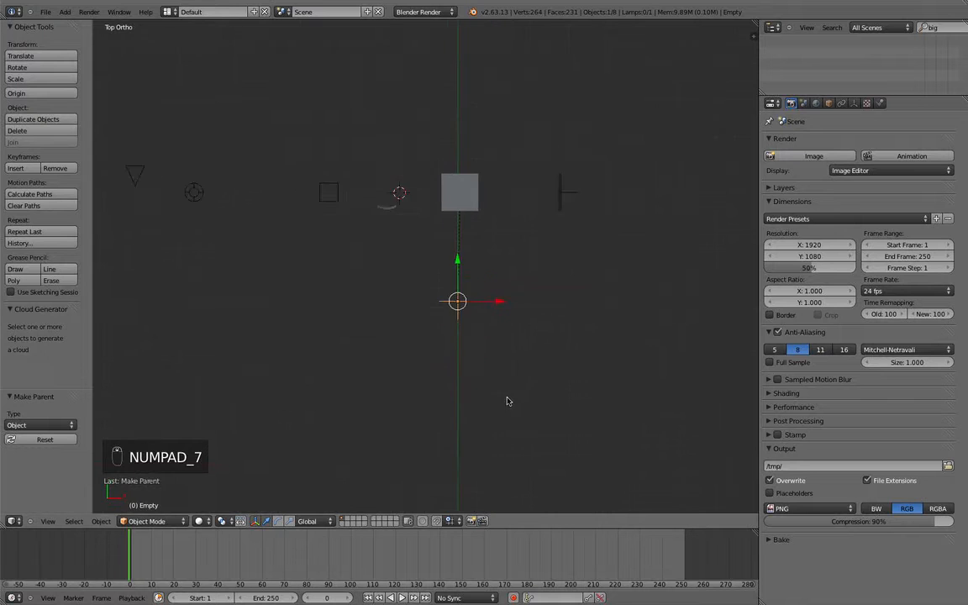
middle_click_drag(507, 400, 469, 321, "shift")
key("shift+a")
mouse_move(470, 318)
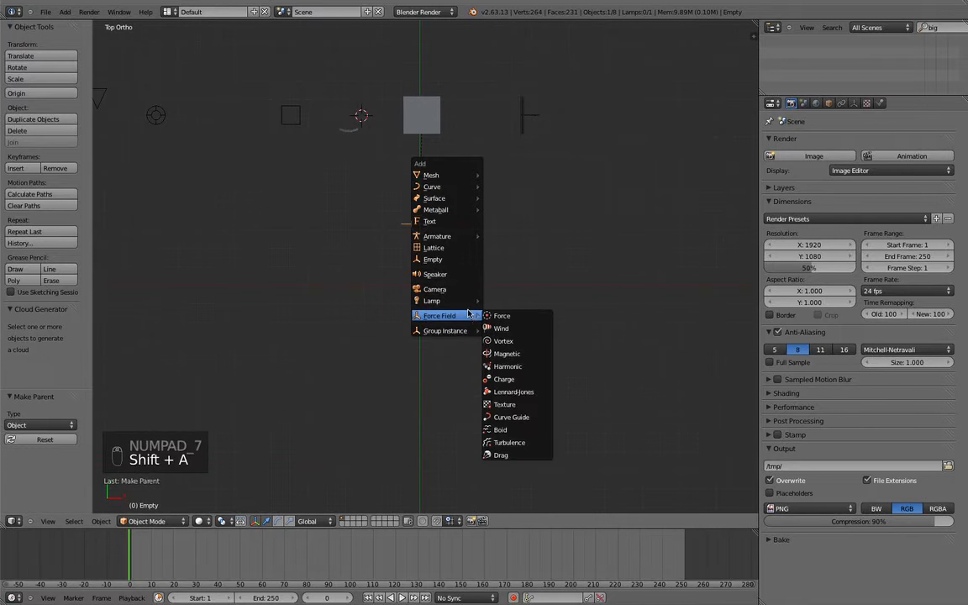
left_click(421, 259)
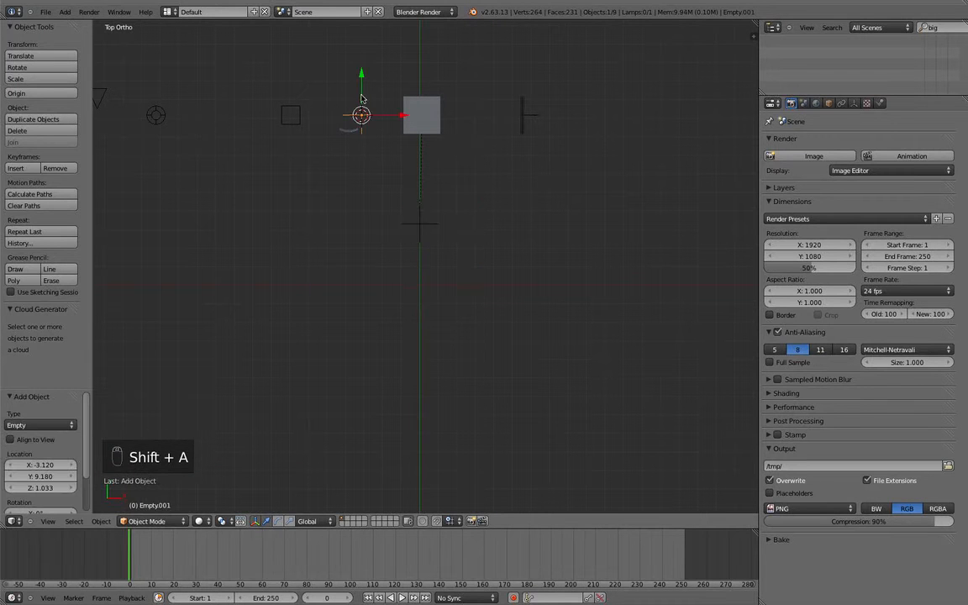
left_click_drag(360, 86, 359, 165)
left_click_drag(354, 206, 540, 224)
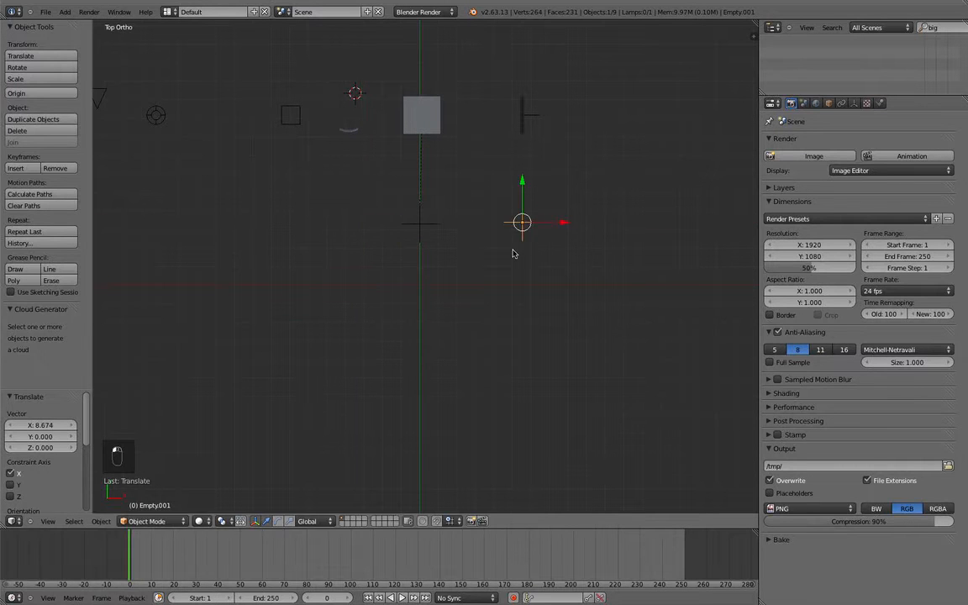
Parent the second empty to the first empty as an object, then clear the selection.
key("ctrl+p")
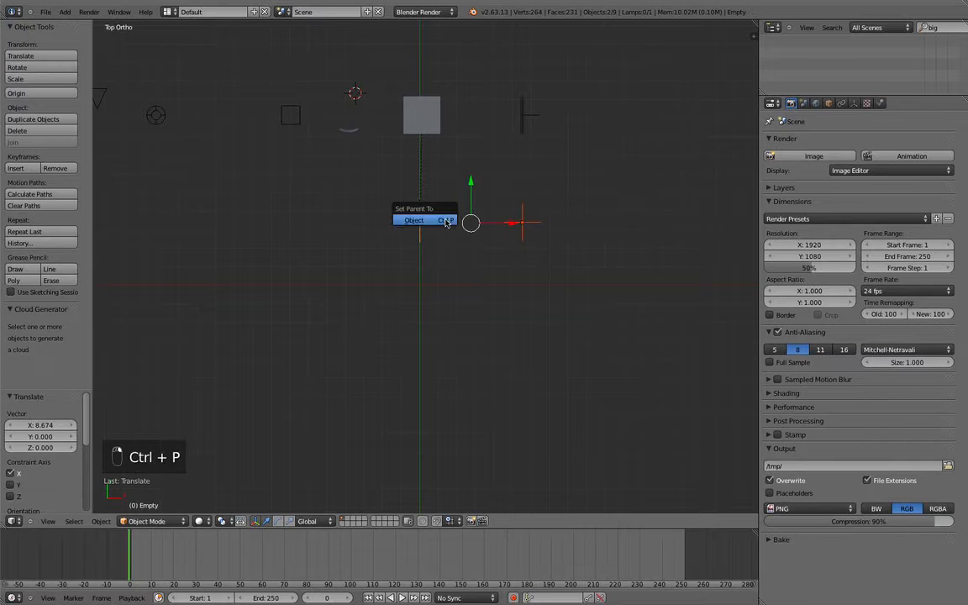
left_click(439, 220)
key("a")
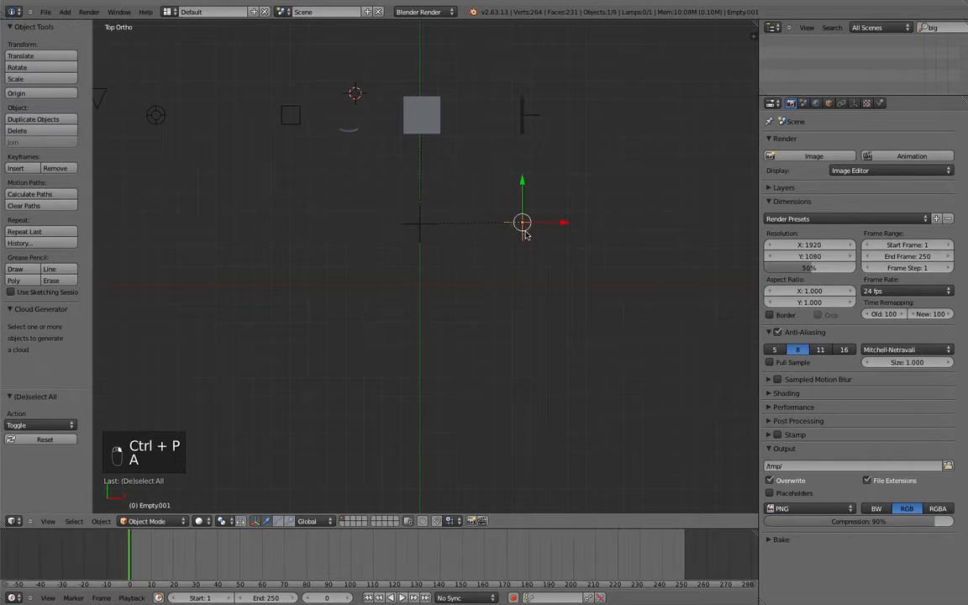
Try rotating the child empty and the parent empty in turn in the top view, cancelling each rotation.
key("e")
key("r")
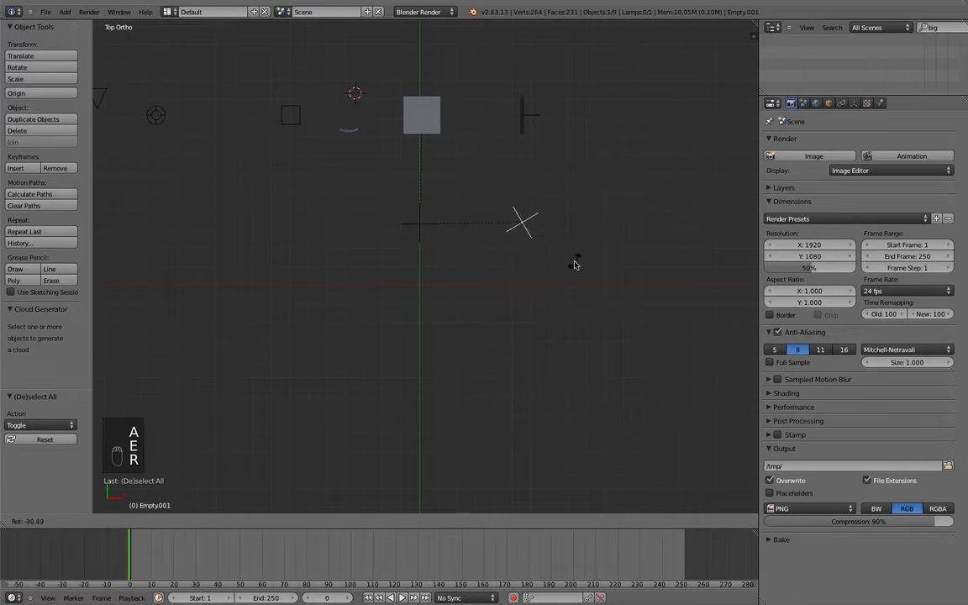
right_click(575, 265)
key("r")
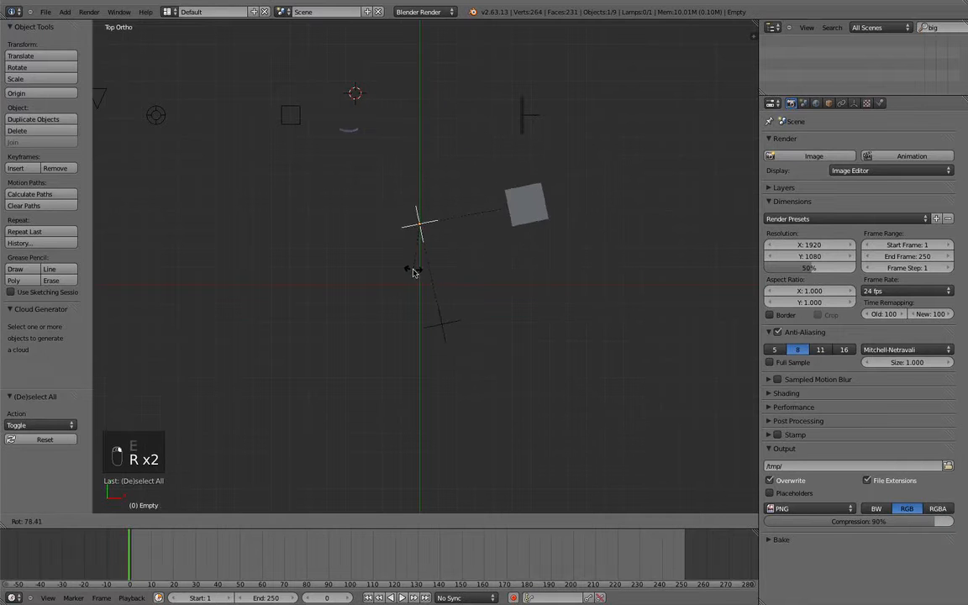
right_click(456, 227)
key("r")
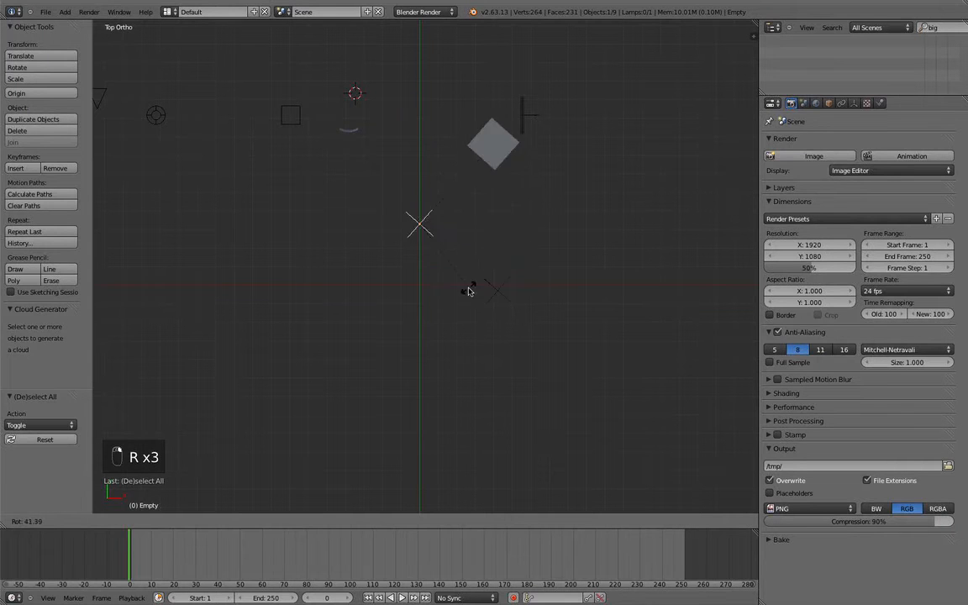
right_click(496, 243)
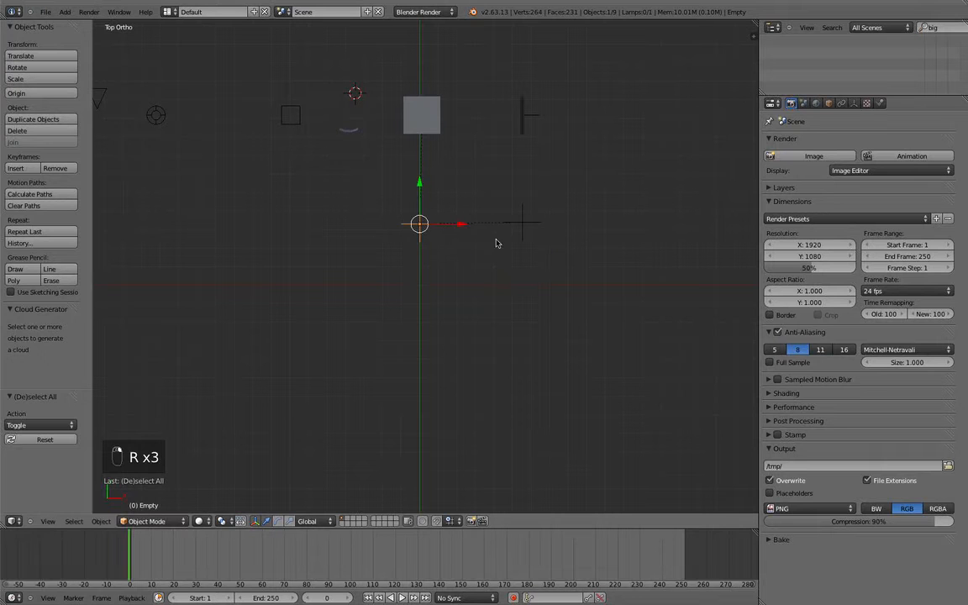
Add a mesh cylinder and move it about 13.3 in X and -1.7 in Y.
key("shift+a")
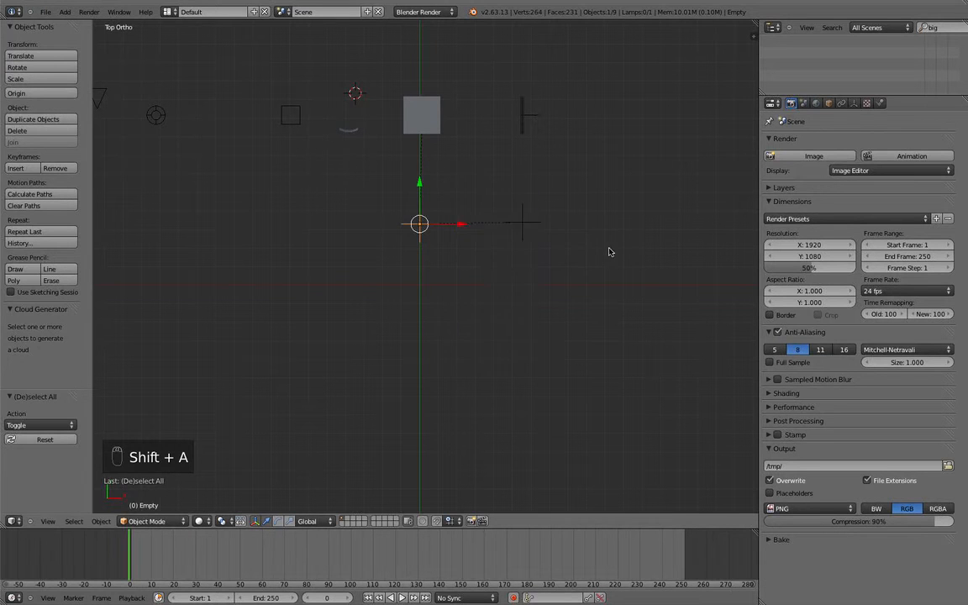
key("shift+a")
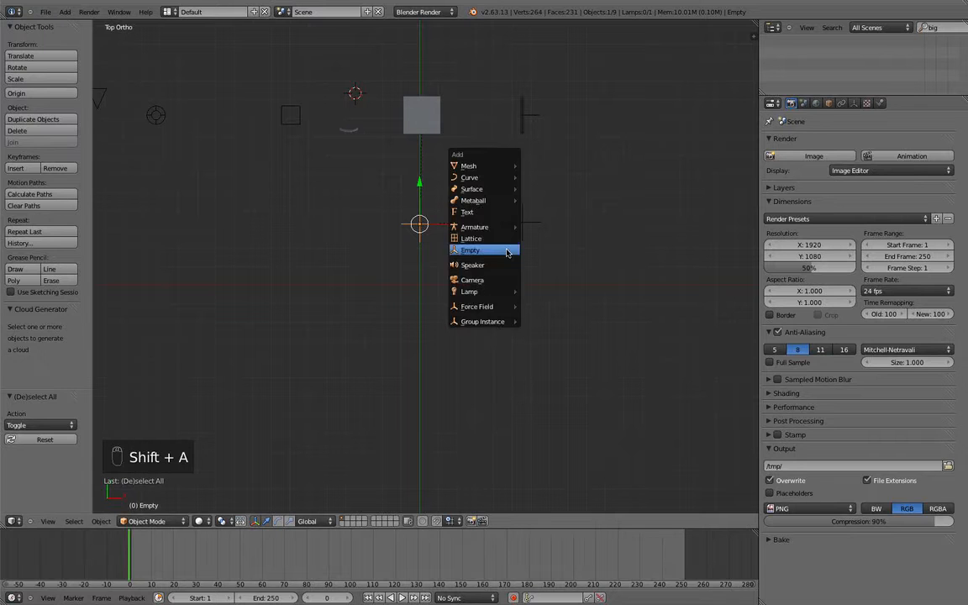
mouse_move(505, 163)
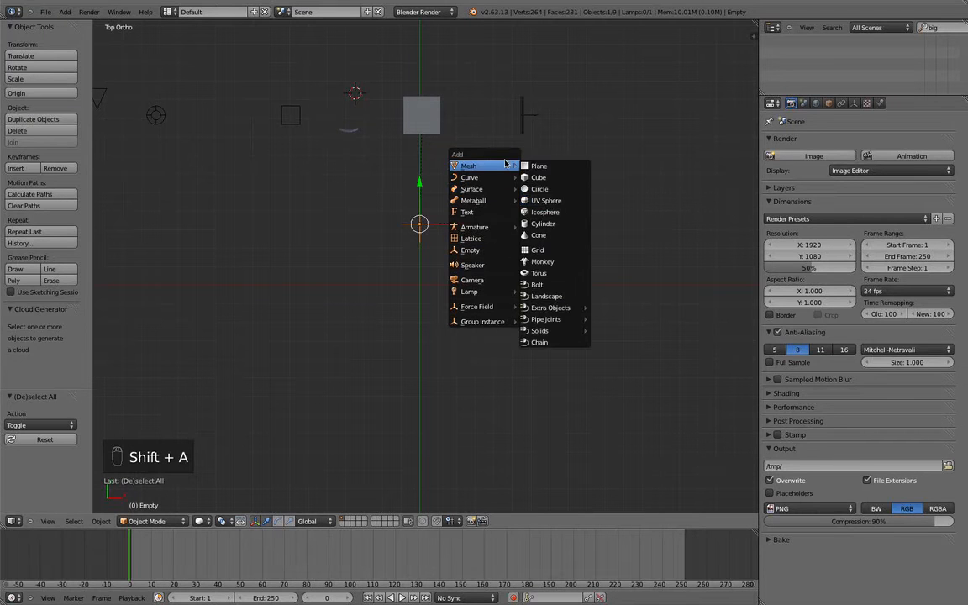
left_click(558, 223)
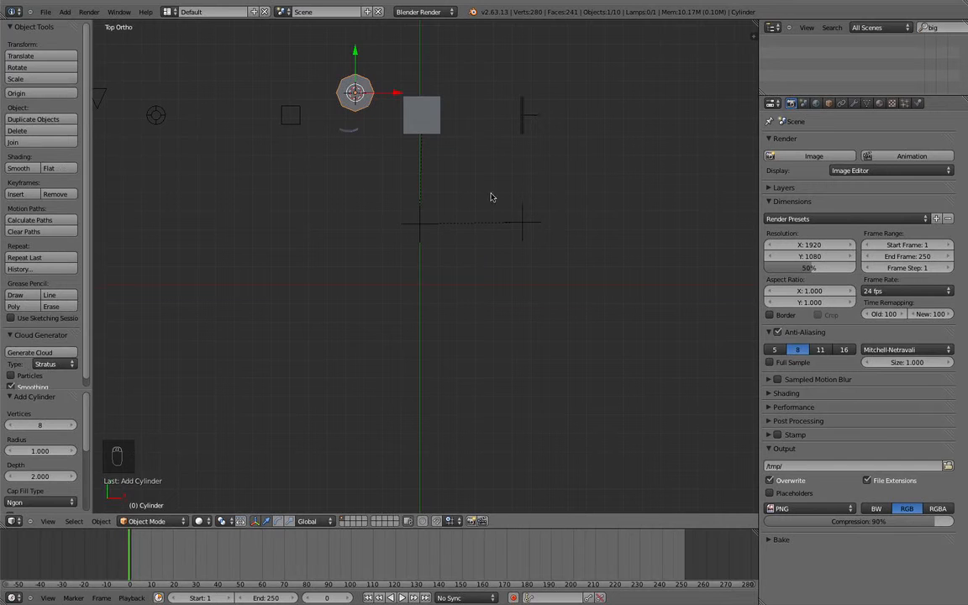
key("g")
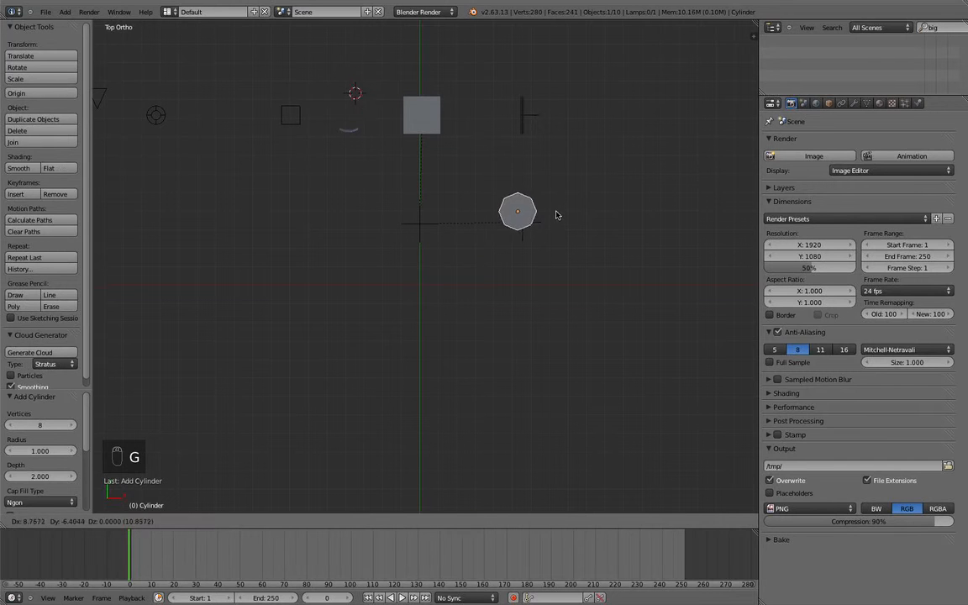
left_click(642, 127)
key("ctrl+z")
key("ctrl+shift+z")
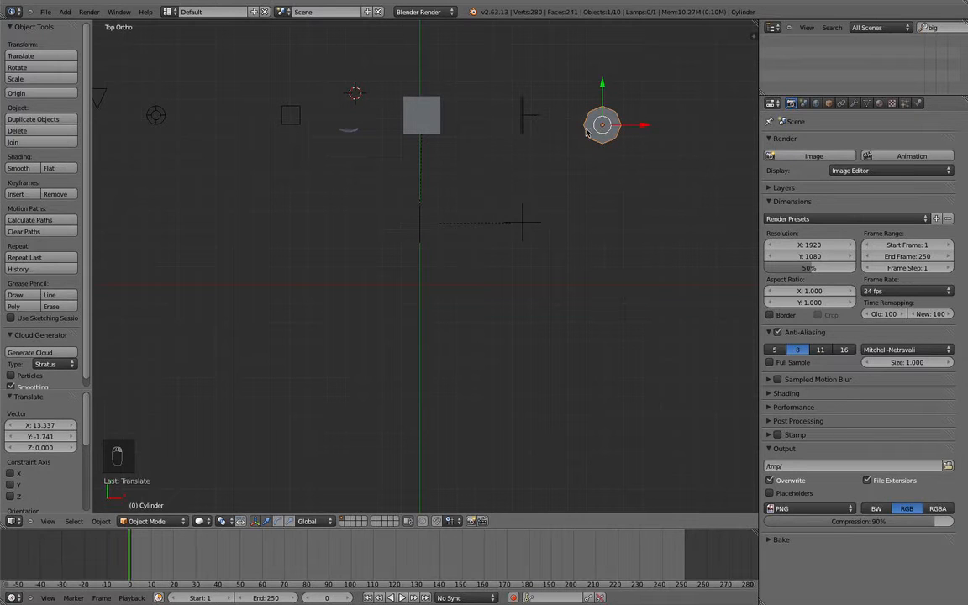
Move the cylinder about -3.8 in X and 2.5 in Y, and move the second empty about 0.56 in X and 7.4 in Y.
key("g")
left_click(543, 91)
right_click(521, 223)
key("g")
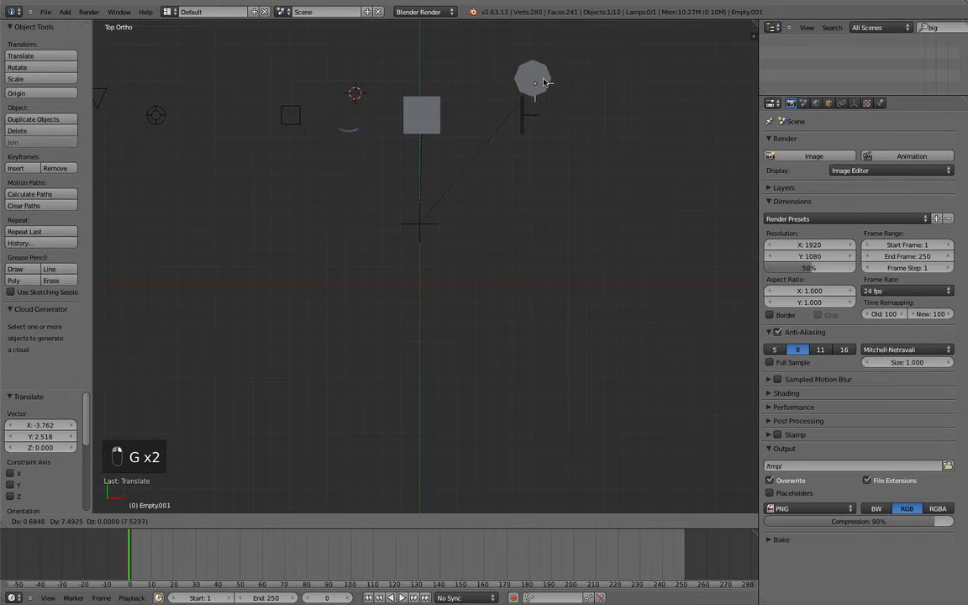
left_click(541, 81)
Parent the cylinder to the second empty as an object, then clear the selection.
middle_click_drag(559, 71, 526, 140, "shift")
scroll(521, 161, "up", 2)
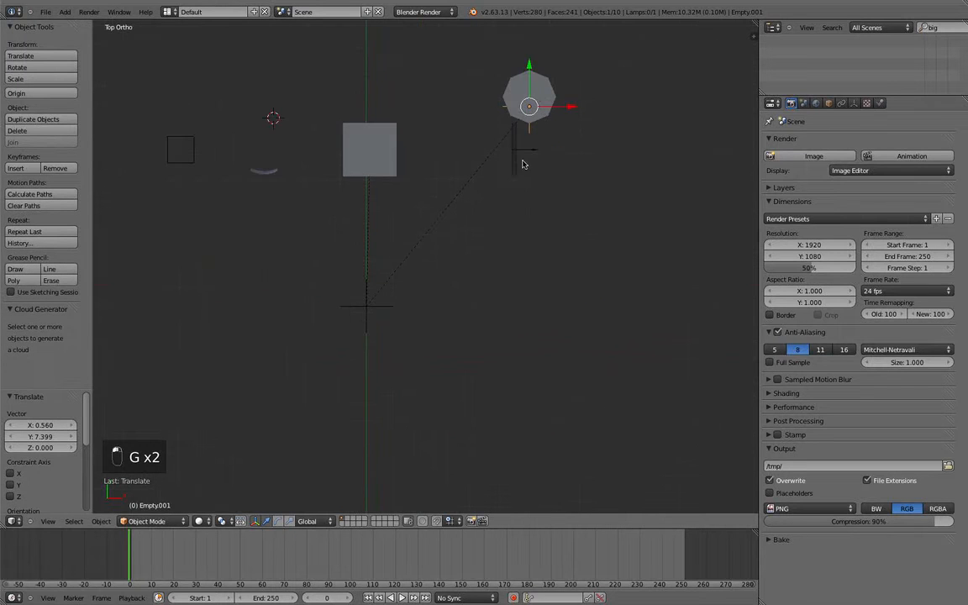
right_click(550, 92)
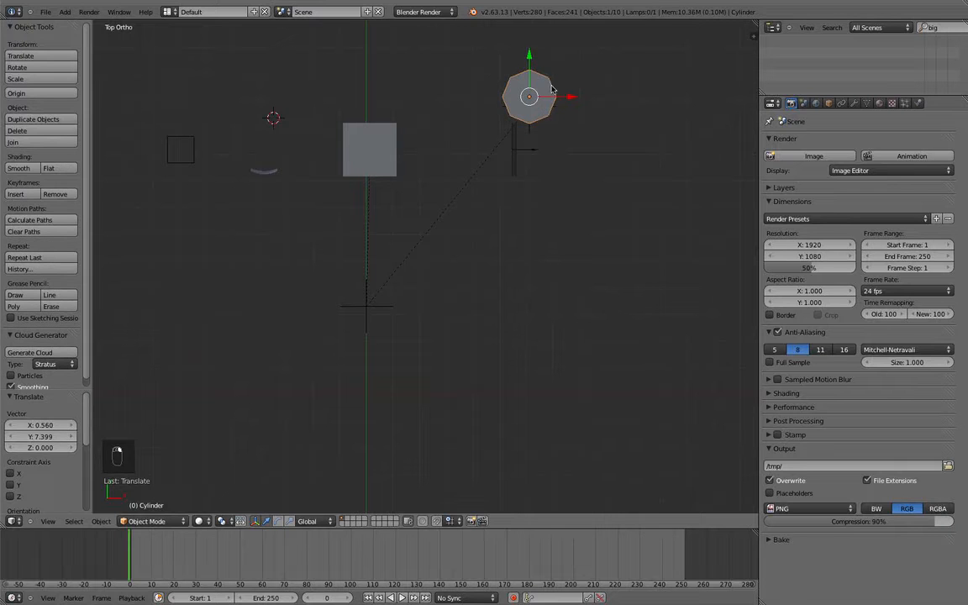
right_click(531, 134, "shift")
key("ctrl+p")
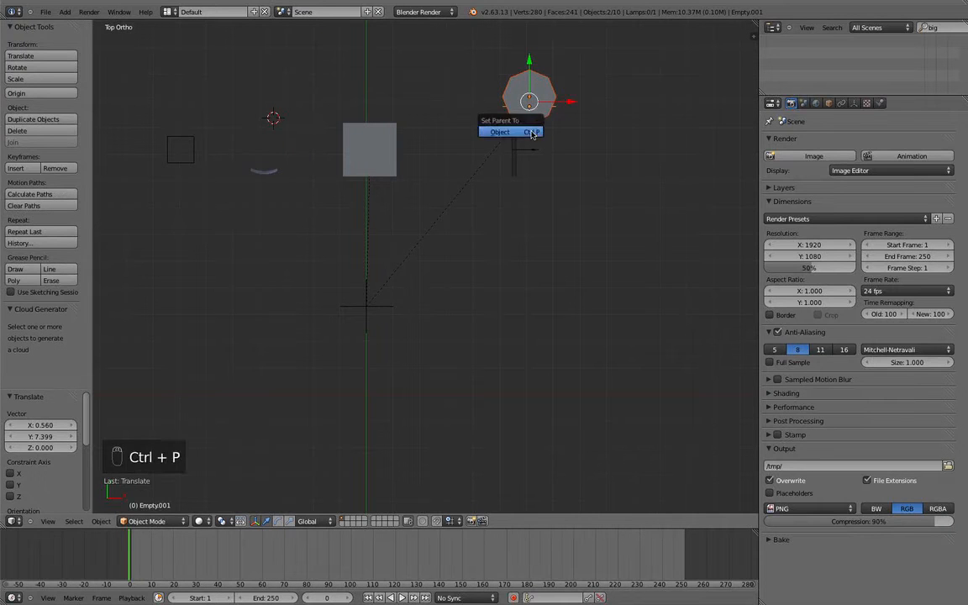
left_click(531, 134)
key("a")
Try rotating the first empty to swing the cube and cylinder around it, and cancel the rotation.
scroll(473, 184, "down", 1)
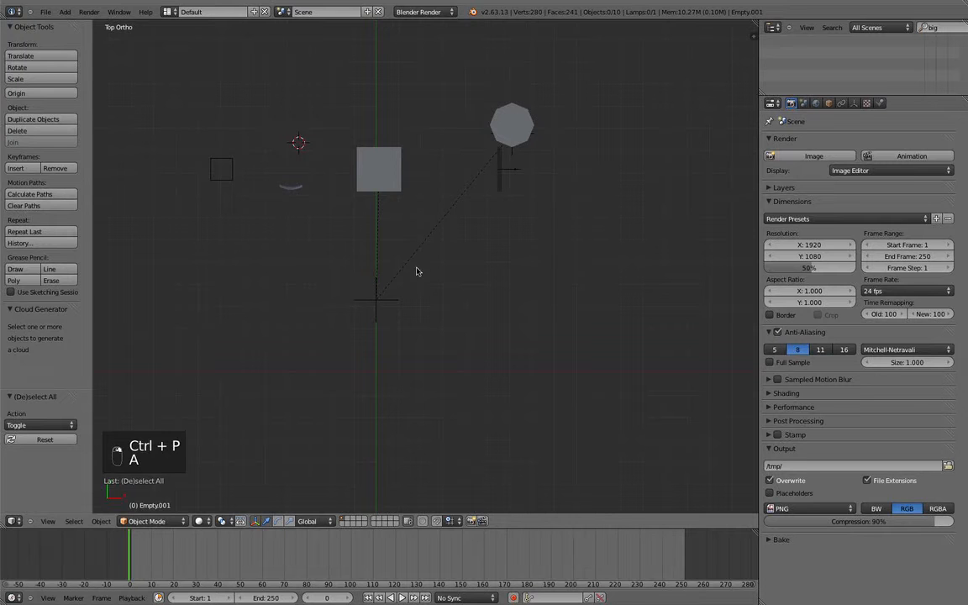
key("r")
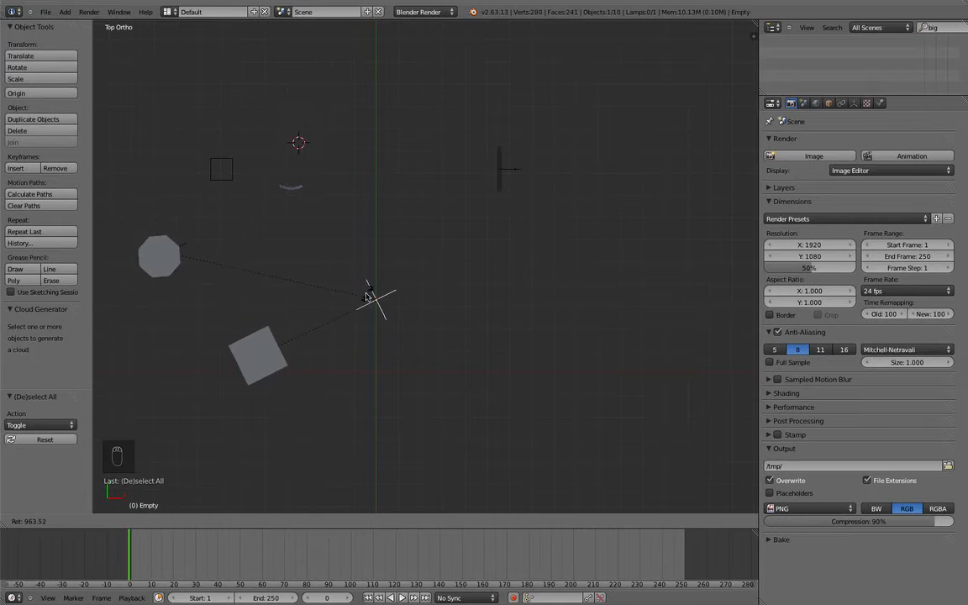
right_click(404, 303)
Move the cylinder about 5.1 in X and -8.5 in Y, away from its parent empty.
right_click(510, 128)
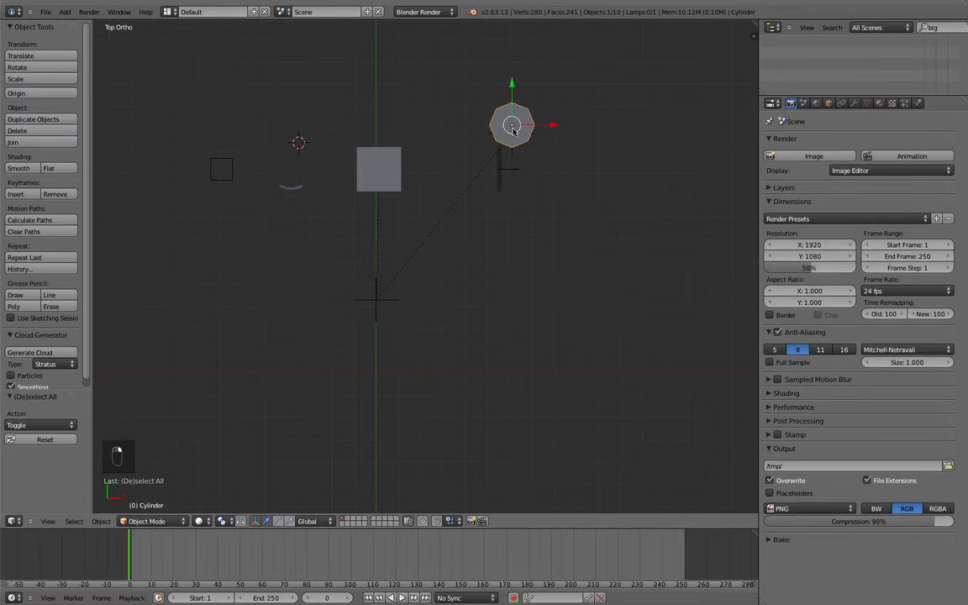
key("g")
left_click(627, 318)
Try rotating the first empty to swing the cube, the second empty and the displaced cylinder around it.
right_click(365, 305)
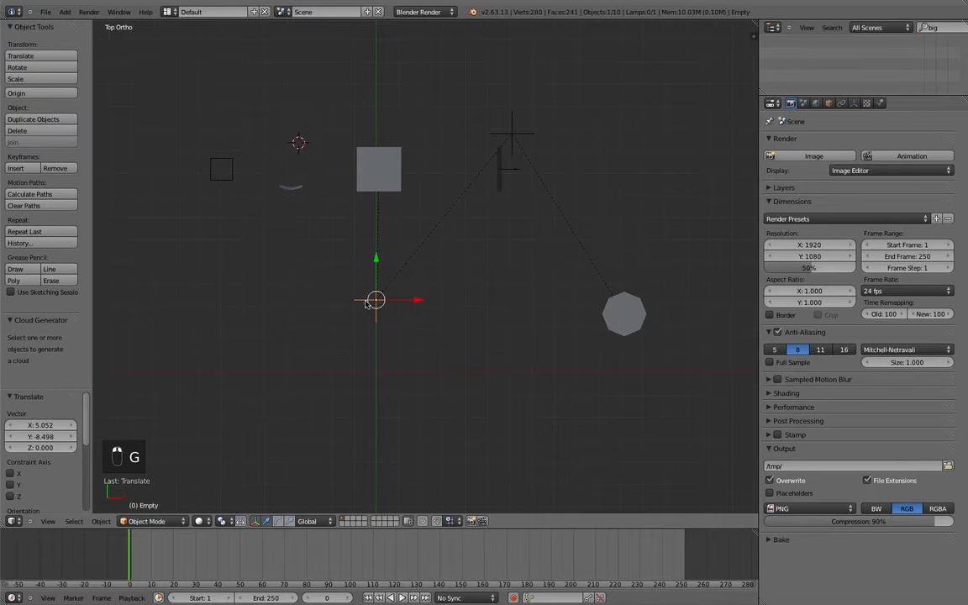
key("r")
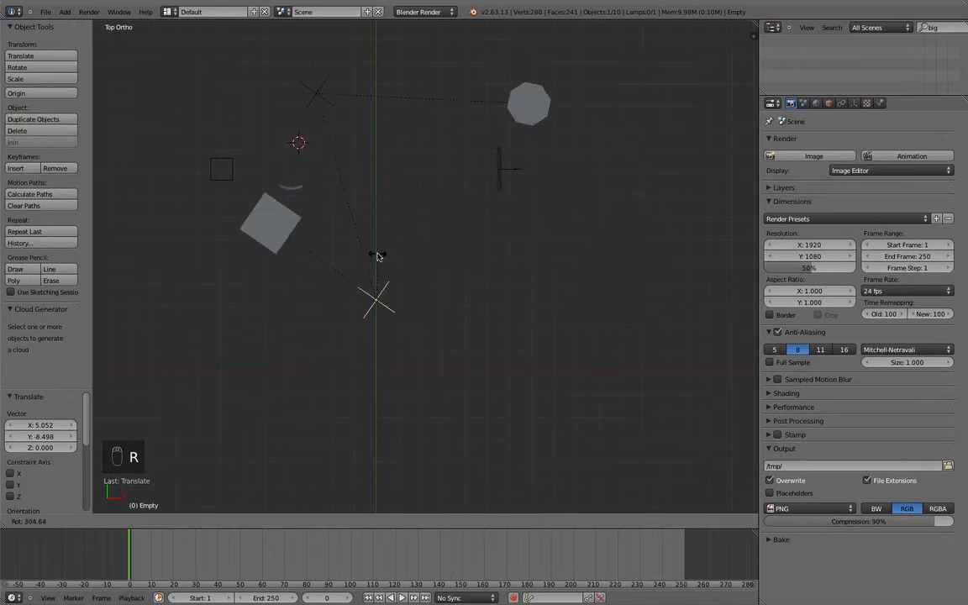
right_click(424, 318)
mouse_move(410, 328)
middle_mouse_down()
mouse_move(446, 190)
mouse_move(562, 318)
mouse_move(454, 292)
mouse_move(393, 330)
middle_mouse_up()
scroll(394, 331, "down", 3)
key("r")
right_click(455, 278)
Delete the first empty, the parent of the cube and the second empty.
middle_click_drag(456, 278, 419, 259)
scroll(371, 324, "down", 3)
scroll(420, 259, "up", 3)
scroll(418, 260, "down", 3)
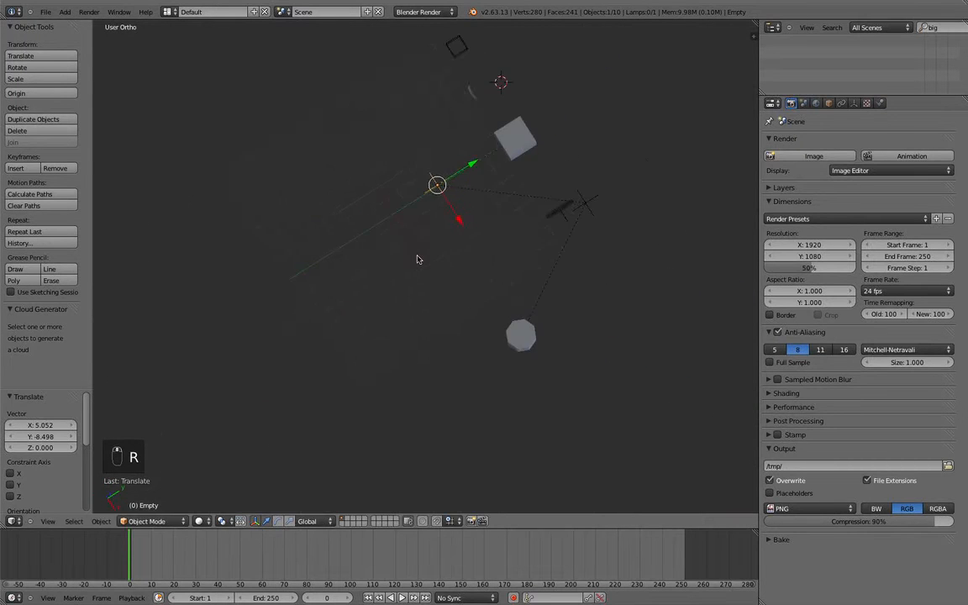
key("x")
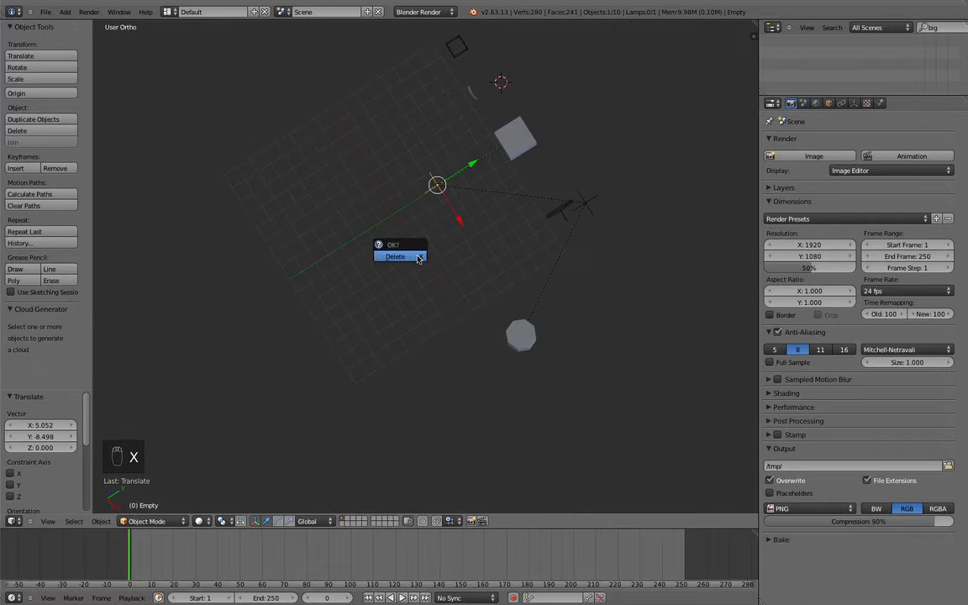
left_click(418, 258)
key("Tab")
Examine the surface patch and the remaining empty, selecting each in turn.
middle_click_drag(421, 260, 448, 310)
scroll(448, 311, "up", 6)
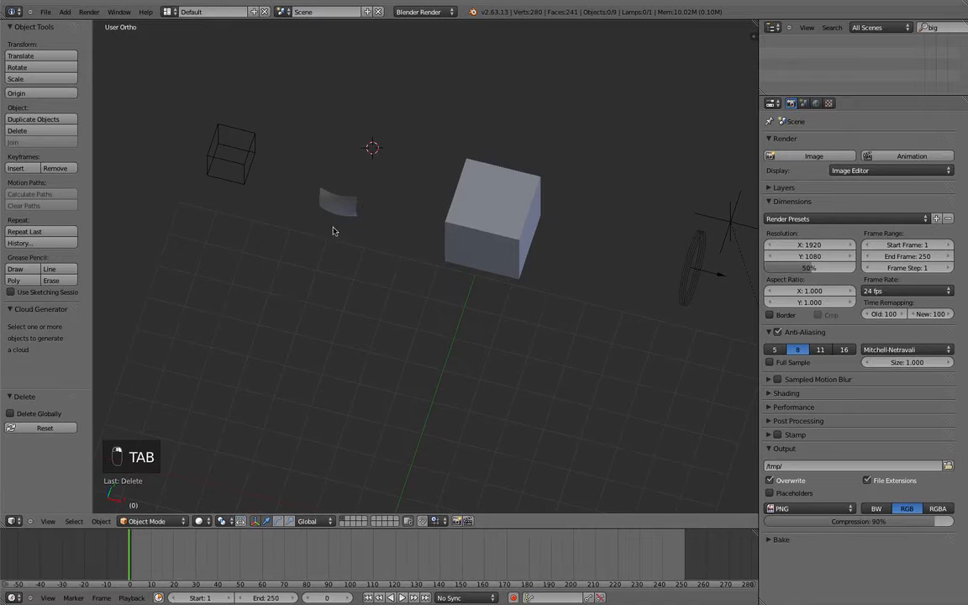
scroll(335, 227, "down", 1)
right_click(344, 208)
scroll(375, 262, "down", 3)
middle_click_drag(374, 261, 491, 238)
scroll(491, 239, "up", 3)
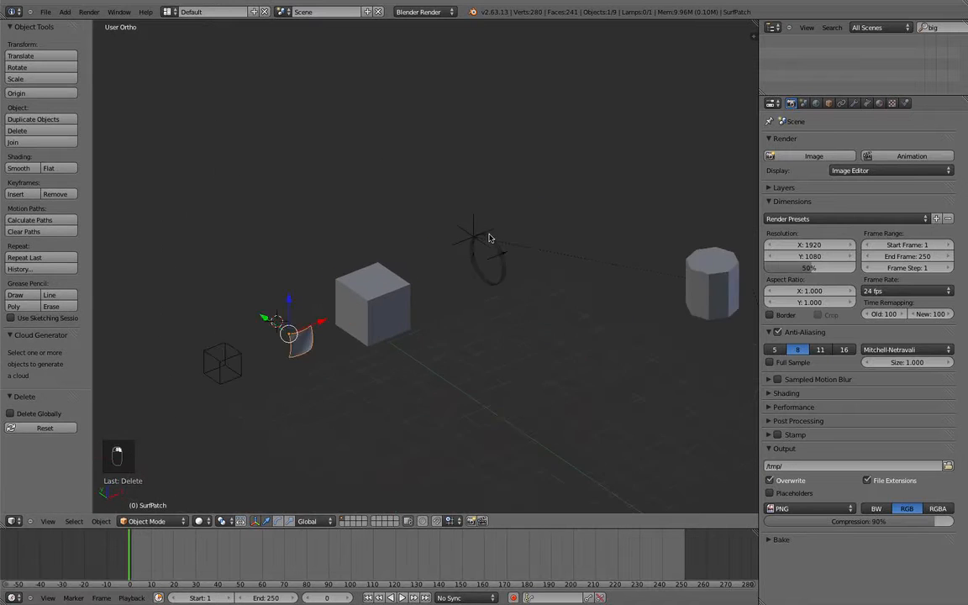
scroll(489, 239, "up", 1)
right_click(490, 225)
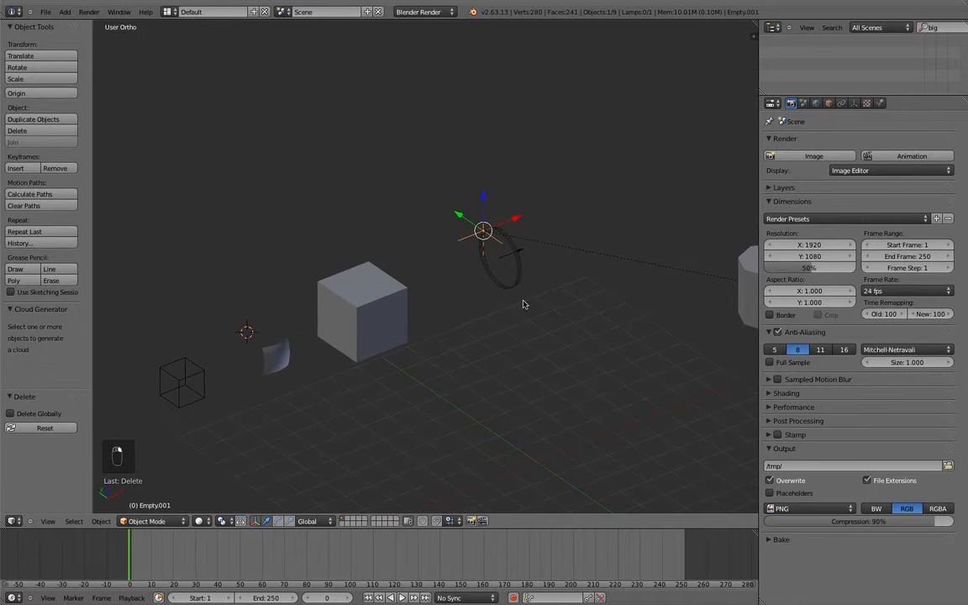
Add an armature object at the 3D cursor, and reposition the cursor beside it.
middle_click_drag(415, 343, 403, 224)
scroll(403, 223, "down", 3)
key("shift+a")
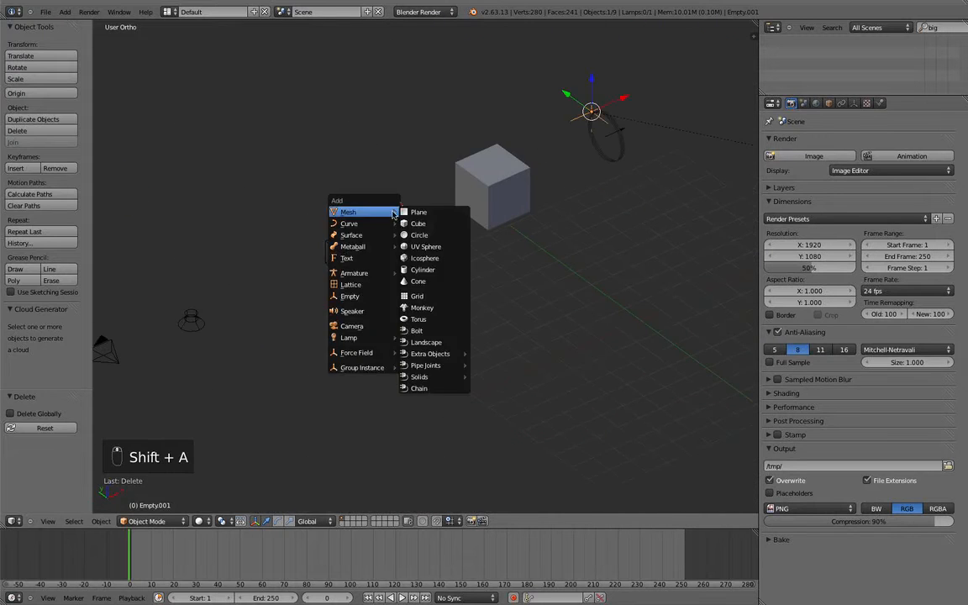
mouse_move(380, 279)
left_click(425, 275)
scroll(433, 248, "down", 3)
left_click(427, 230)
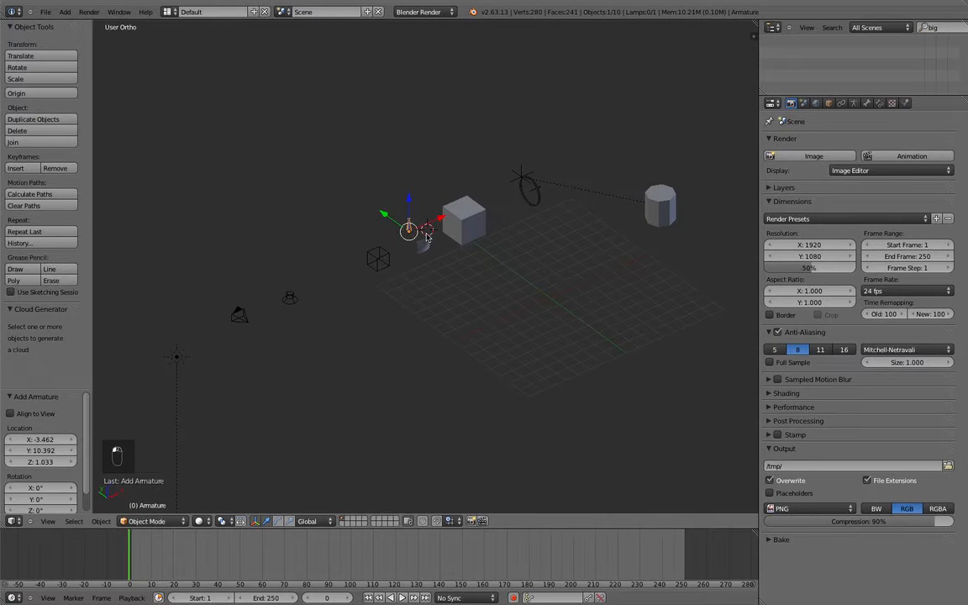
Move the armature along X to between the lattice and the speaker, and shift it about 0.47 in Y.
key("g")
key("x")
left_click(339, 243)
key("g")
key("x")
left_click(317, 268)
key("g")
key("x")
left_click(324, 272)
left_click_drag(325, 272, 319, 269)
middle_click_drag(478, 271, 383, 272)
scroll(383, 272, "down", 1)
scroll(449, 259, "up", 4)
middle_click_drag(443, 262, 496, 258)
scroll(496, 258, "down", 1)
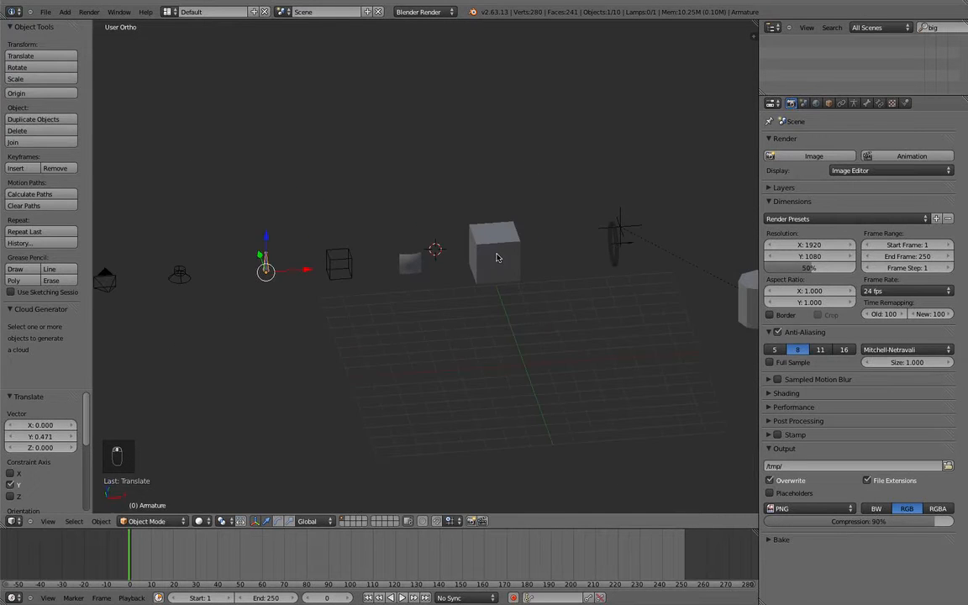
Enter Edit Mode on the surface patch and box-select its top row of control points in front view.
right_click(473, 257)
scroll(473, 257, "up", 4)
right_click(390, 266)
key("Tab")
middle_click_drag(395, 285, 397, 199)
key("KP_1")
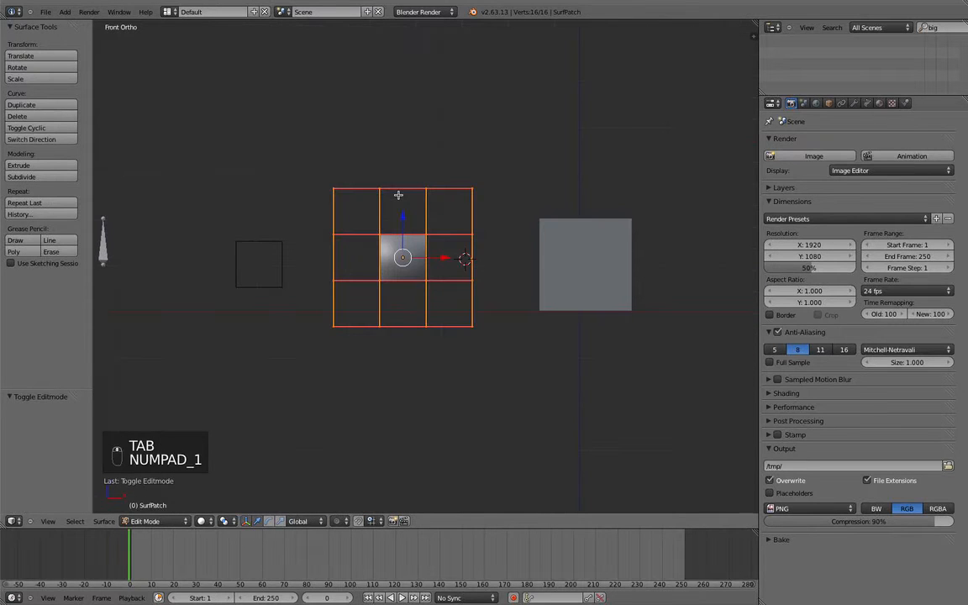
key("a")
key("a")
key("b")
left_click_drag(309, 158, 513, 209)
Extrude the top row of control points five times into an arch, clear the selection, and toggle Edit Mode off and on.
middle_click_drag(424, 224, 558, 371)
key("e")
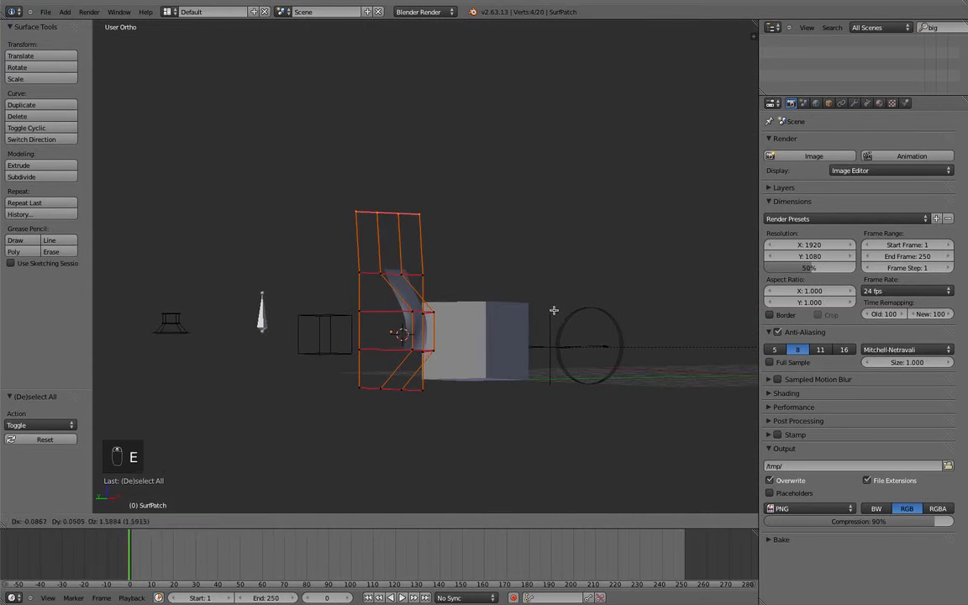
left_click(557, 307)
key("e")
left_click(621, 307)
middle_click_drag(558, 316, 627, 345)
key("e")
left_click(614, 309)
key("e")
left_click(557, 303)
key("e")
left_click(529, 349)
middle_click_drag(529, 349, 454, 314)
key("a")
key("Tab")
key("Tab")
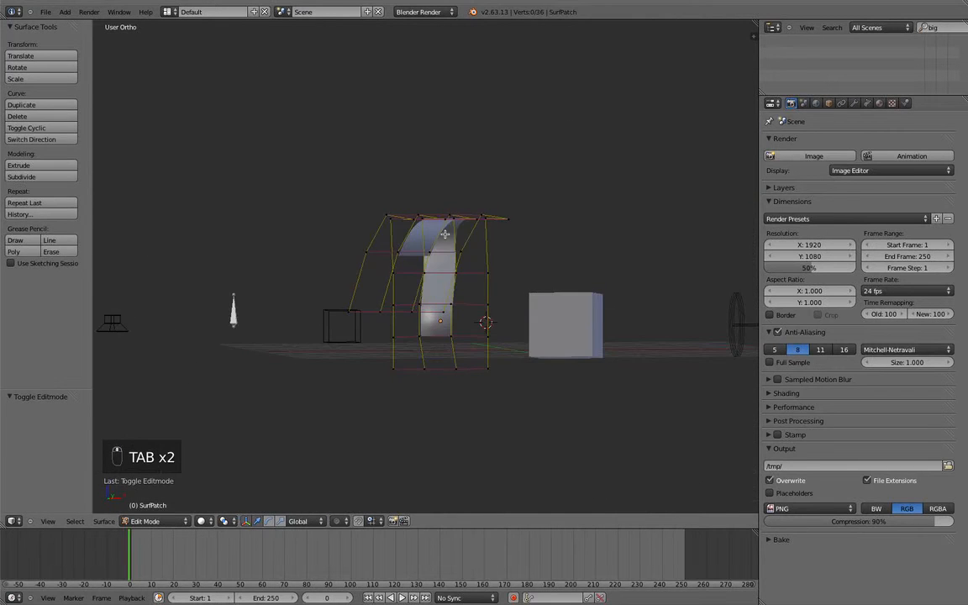
Select control points along one side of the arched surface and try extruding them about -1.23 in X.
middle_click_drag(444, 234, 469, 244)
key("a")
key("a")
key("a")
right_click(447, 263)
mouse_move(416, 320)
middle_mouse_down()
mouse_move(429, 332)
mouse_move(412, 332)
middle_mouse_up()
right_click(411, 333)
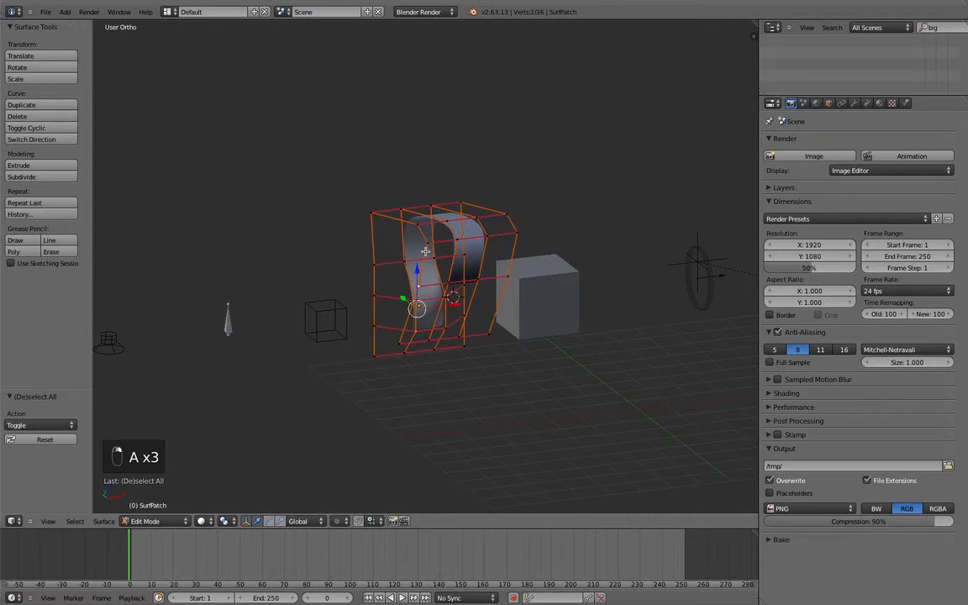
right_click(375, 233, "shift")
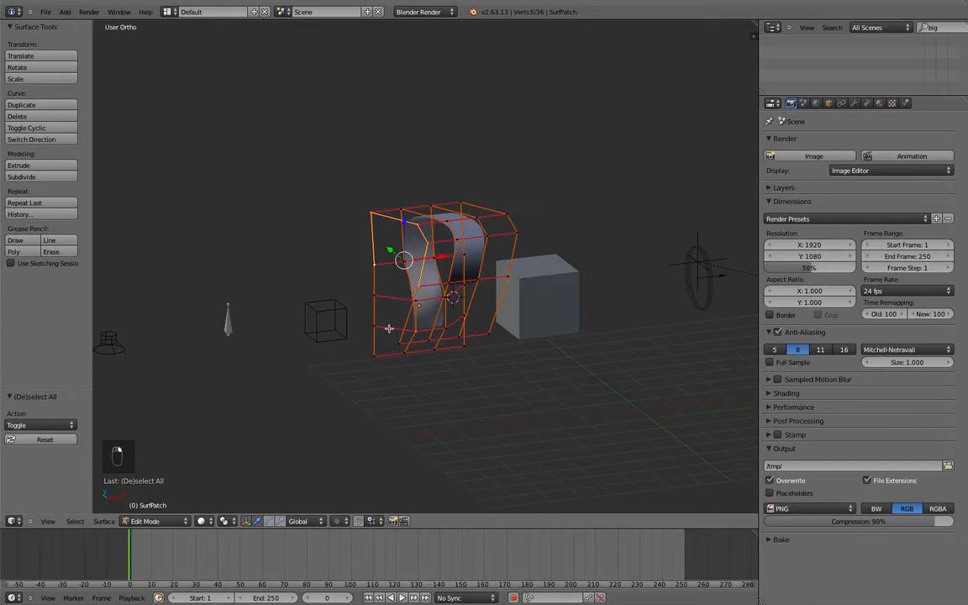
middle_click_drag(422, 312, 402, 353)
key("e")
left_click(404, 350)
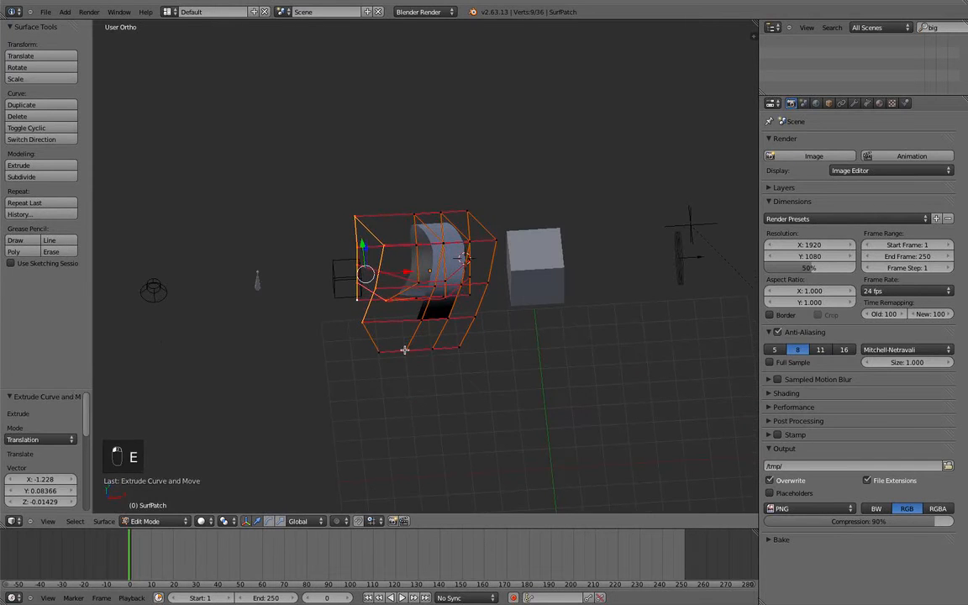
middle_click_drag(388, 331, 426, 342)
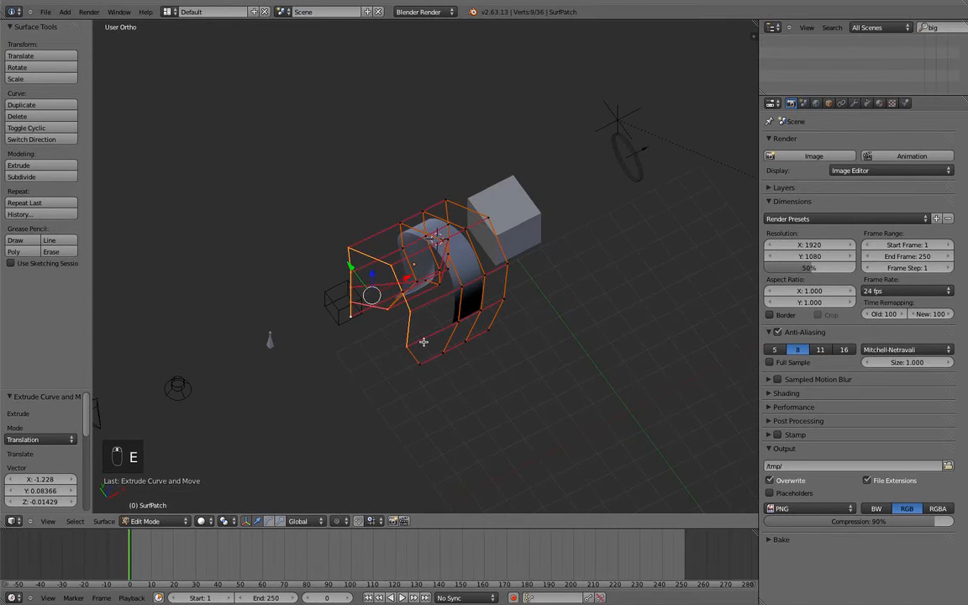
Leave Edit Mode and delete the surface patch.
key("shift+d")
key("a")
middle_click_drag(476, 317, 459, 262)
key("Tab")
key("x")
left_click(511, 279)
Select the lattice and move it toward the cube in front view, about 5.25 in X and -0.31 in Z.
scroll(509, 268, "up", 4)
right_click(449, 284)
scroll(452, 283, "up", 4)
scroll(452, 282, "up", 1)
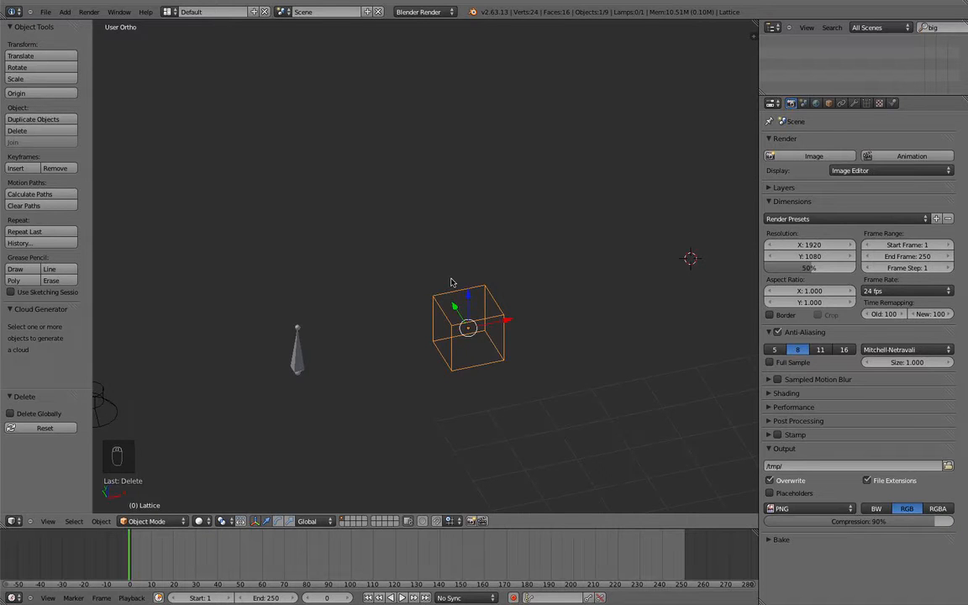
key("KP_1")
scroll(452, 286, "down", 5)
scroll(443, 299, "up", 5)
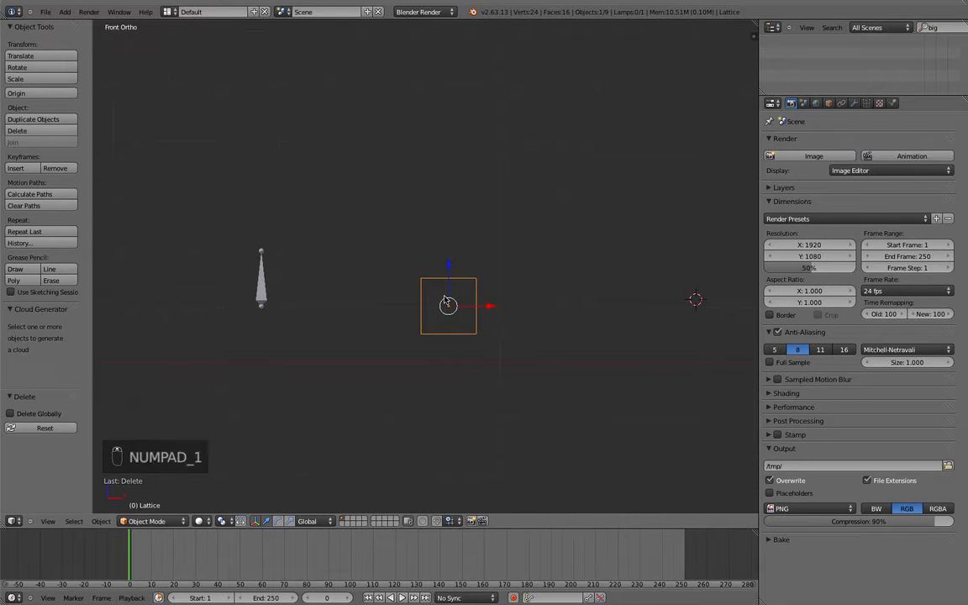
scroll(480, 306, "down", 2)
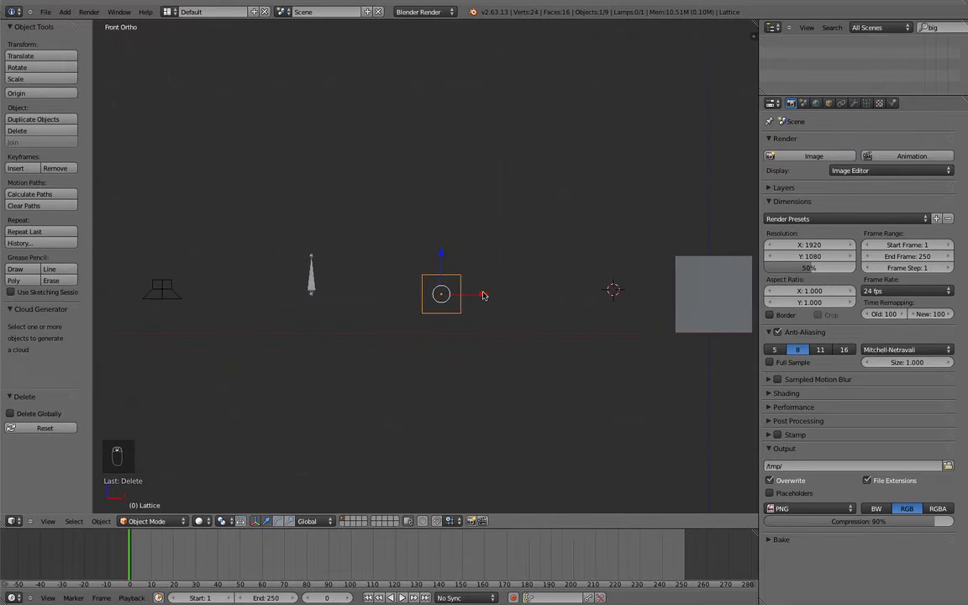
middle_click_drag(463, 266, 417, 292, "shift")
scroll(427, 291, "down", 1)
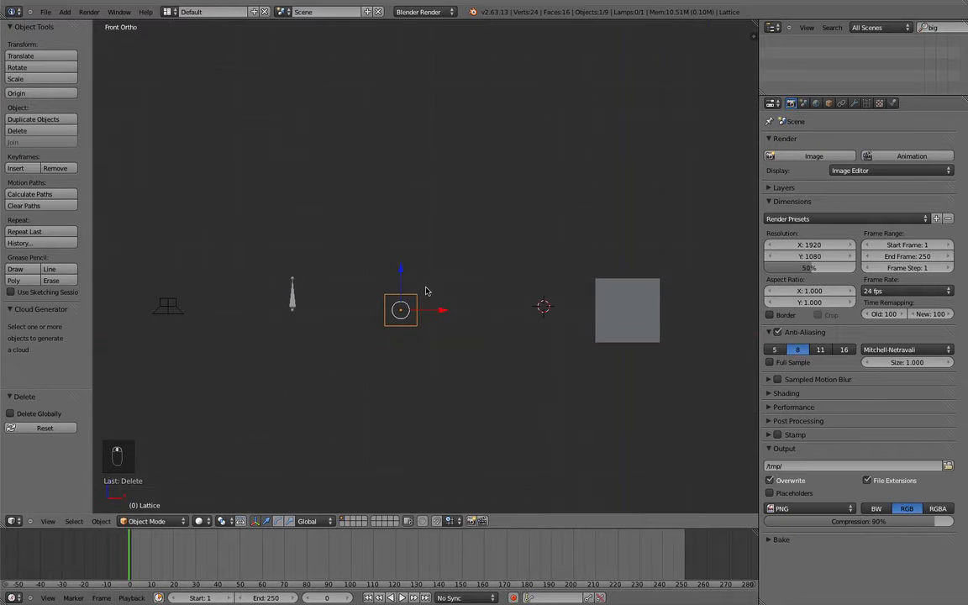
key("g")
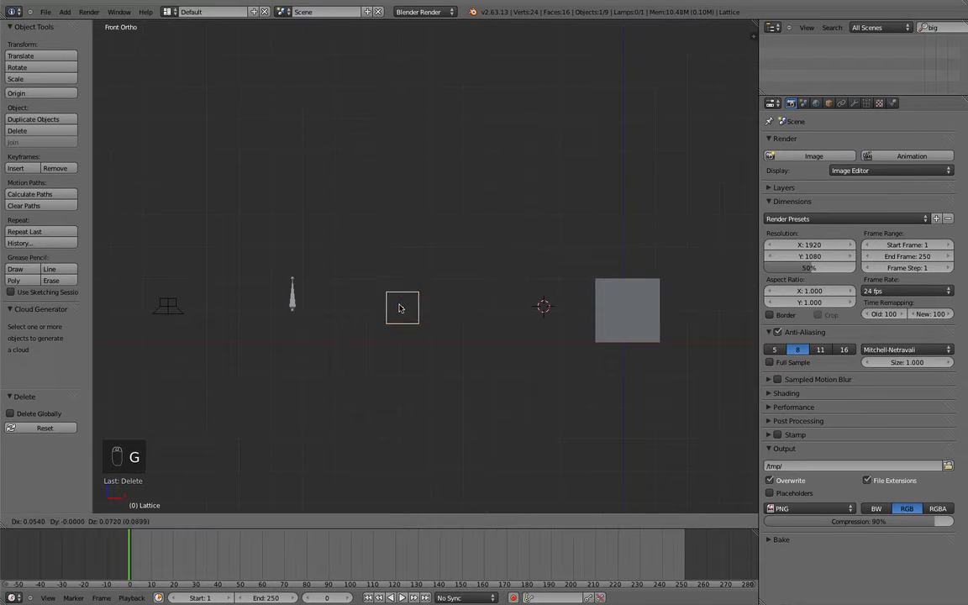
left_click(567, 318)
Move the lattice along Y onto the cube and scale it by about 3.66 so it encloses the cube.
middle_click_drag(531, 316, 542, 326)
key("KP_Decimal")
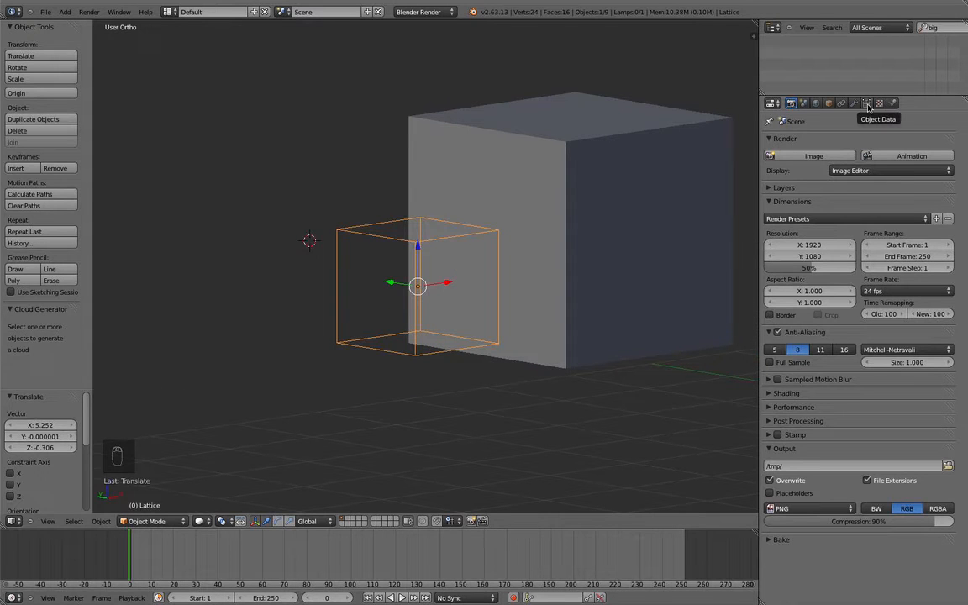
key("Home")
middle_click_drag(503, 273, 400, 352, "shift")
scroll(507, 393, "up", 1)
scroll(400, 352, "down", 4)
scroll(400, 352, "up", 3)
left_click_drag(422, 362, 504, 364)
key("s")
left_click(569, 401)
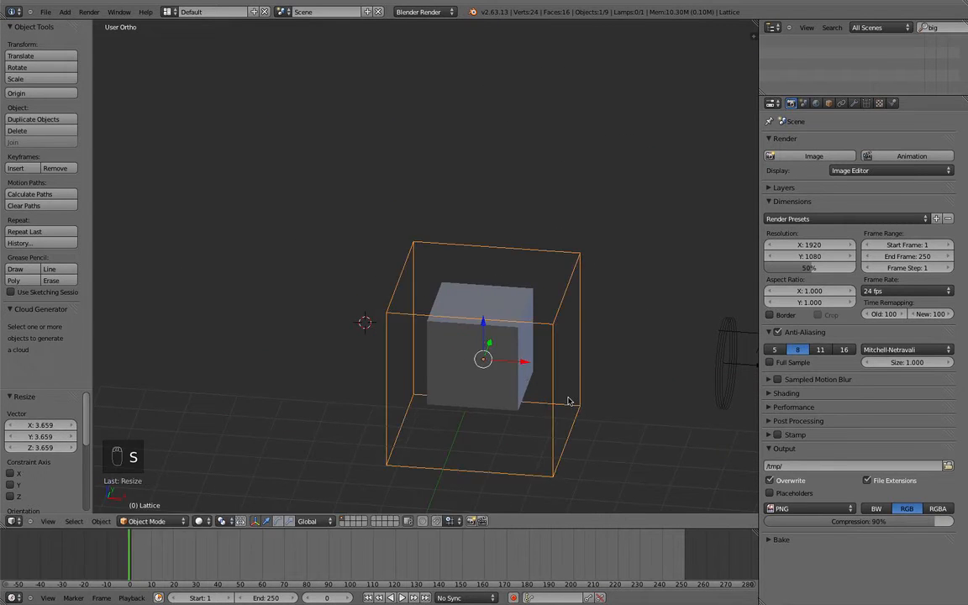
In front view, recentre and shrink the lattice to fit closely around the cube, ending with a Z move of about -0.14.
key("KP_1")
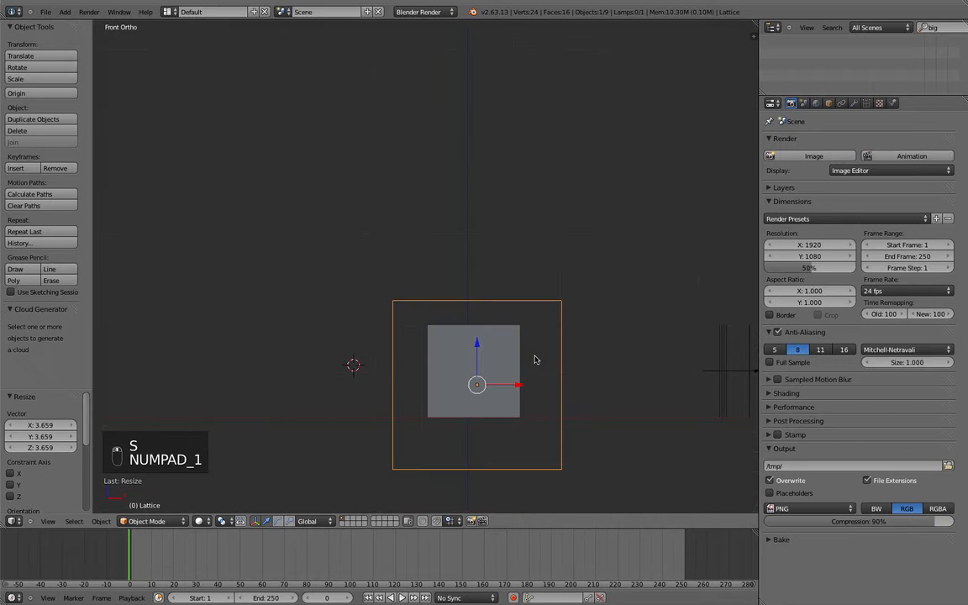
key("g")
left_click(566, 306)
key("s")
left_click(526, 316)
left_click(471, 315)
key("g")
key("z")
left_click(472, 318)
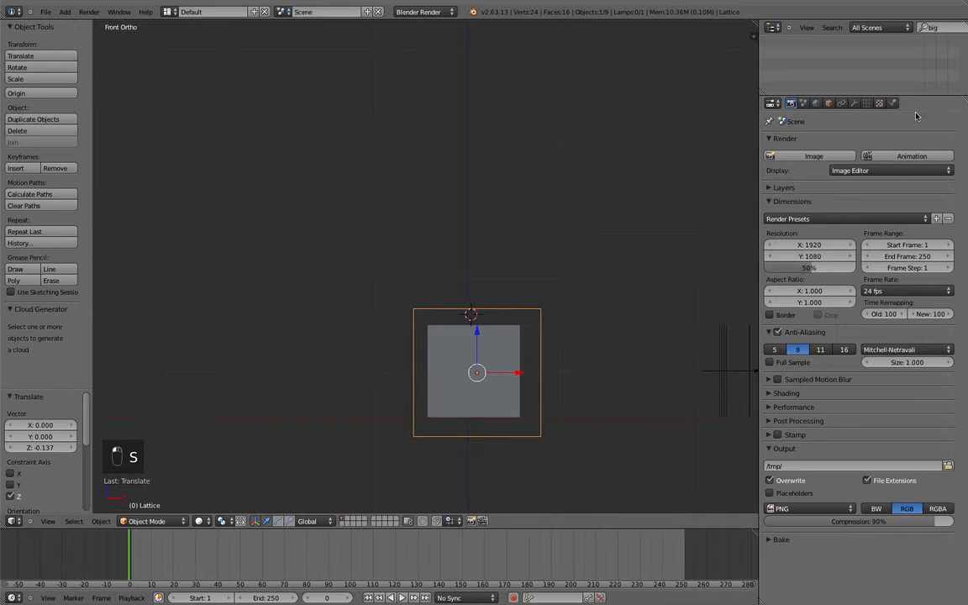
Set the lattice resolution to U 5, V 4 and W 5, and toggle Edit Mode on and off.
left_click(867, 103)
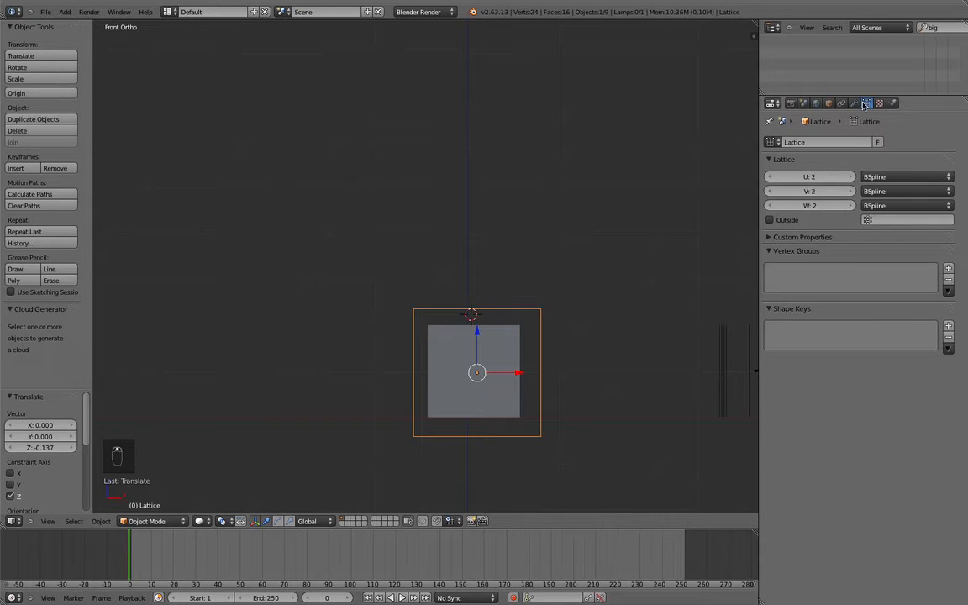
left_click(849, 178)
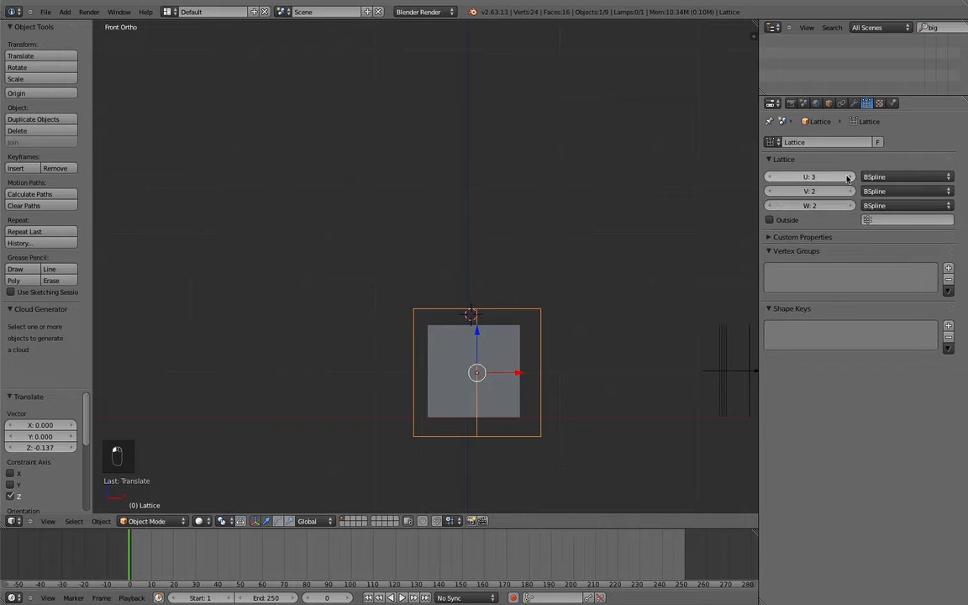
left_click(849, 177)
left_click(849, 177)
left_click(849, 192)
left_click(849, 206)
left_click(849, 206)
left_click(849, 206)
middle_click_drag(751, 236, 519, 317)
scroll(541, 357, "up", 4)
key("Tab")
key("Tab")
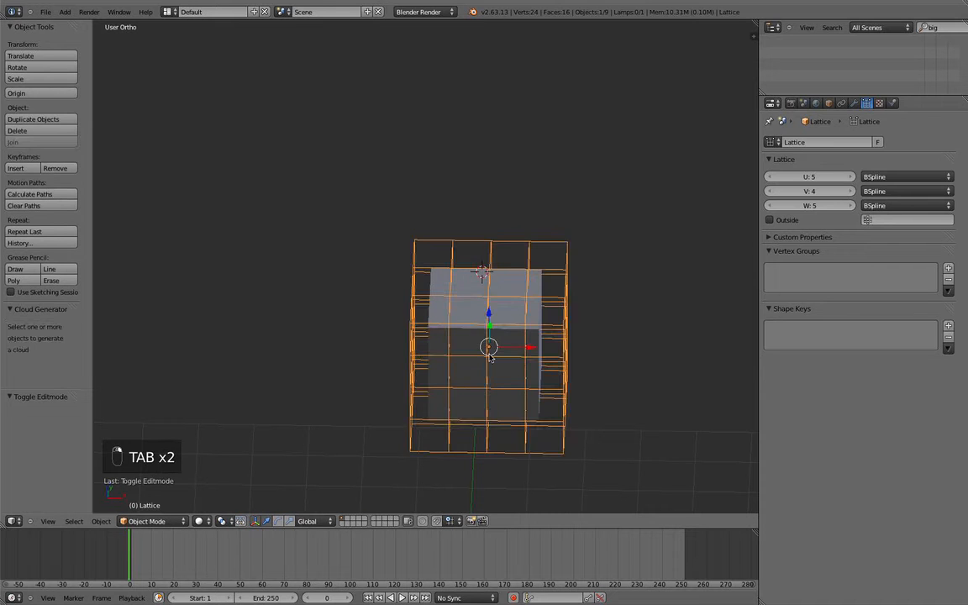
Select the cube inside the lattice and enter Edit Mode on it.
right_click(497, 324)
middle_click_drag(485, 347, 484, 376)
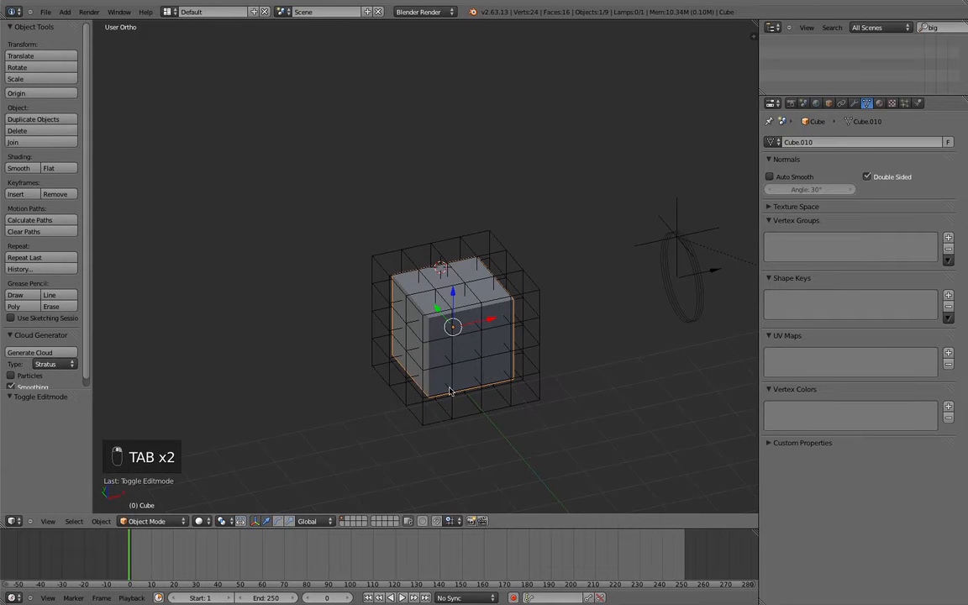
key("w")
key("Tab")
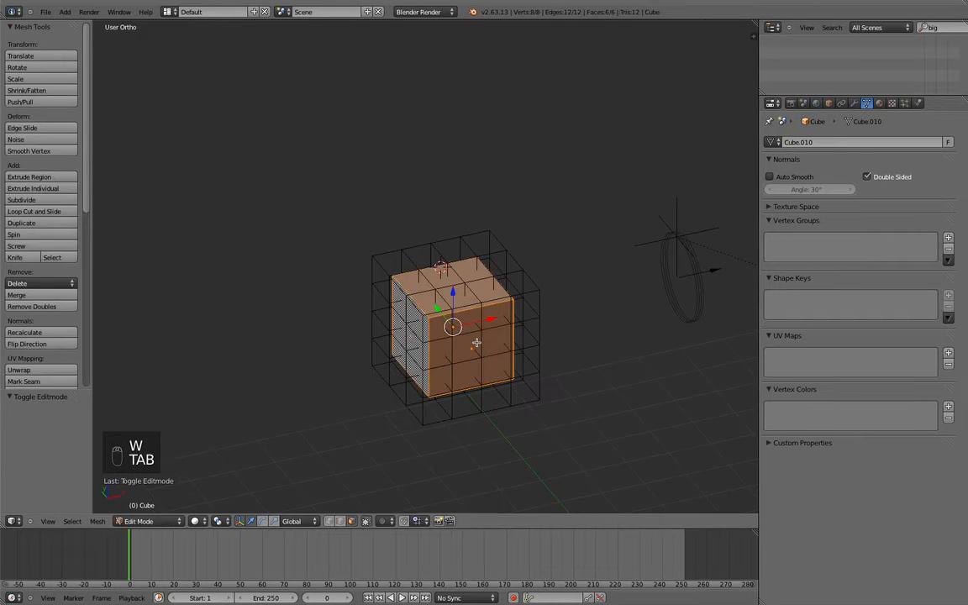
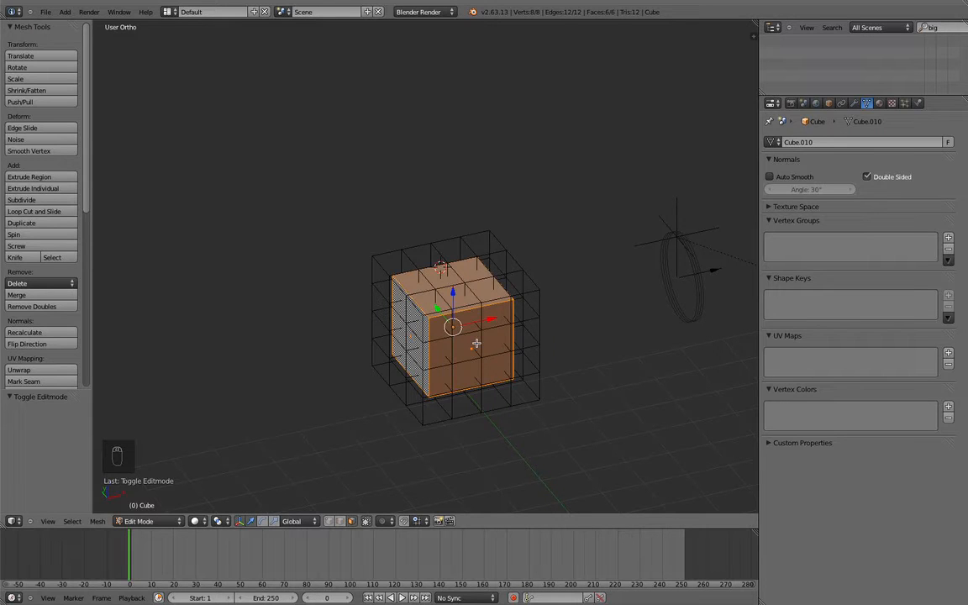
Examine the edge, vertex and face operations available for the selected cube mesh.
key("ctrl+e")
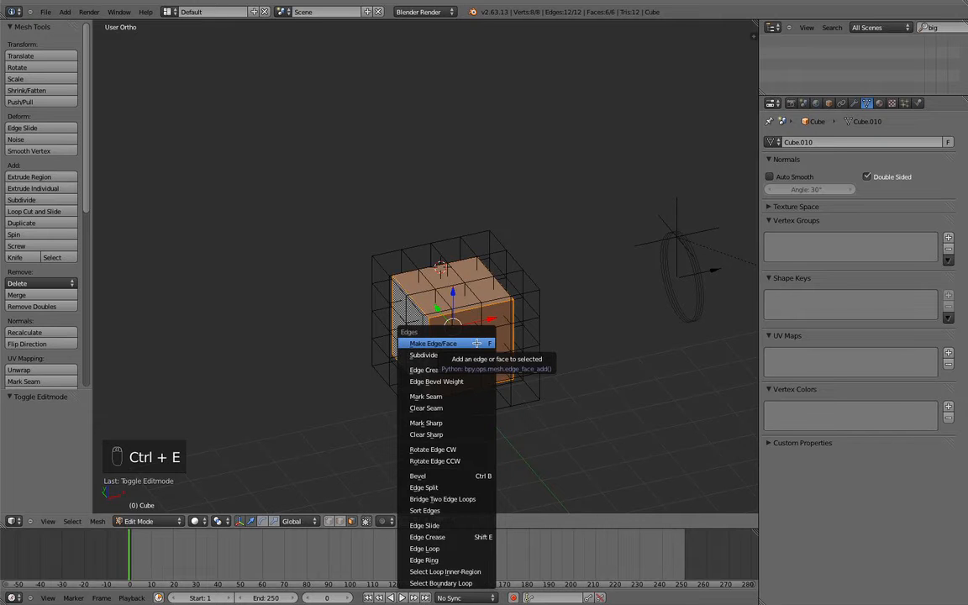
left_click(476, 344)
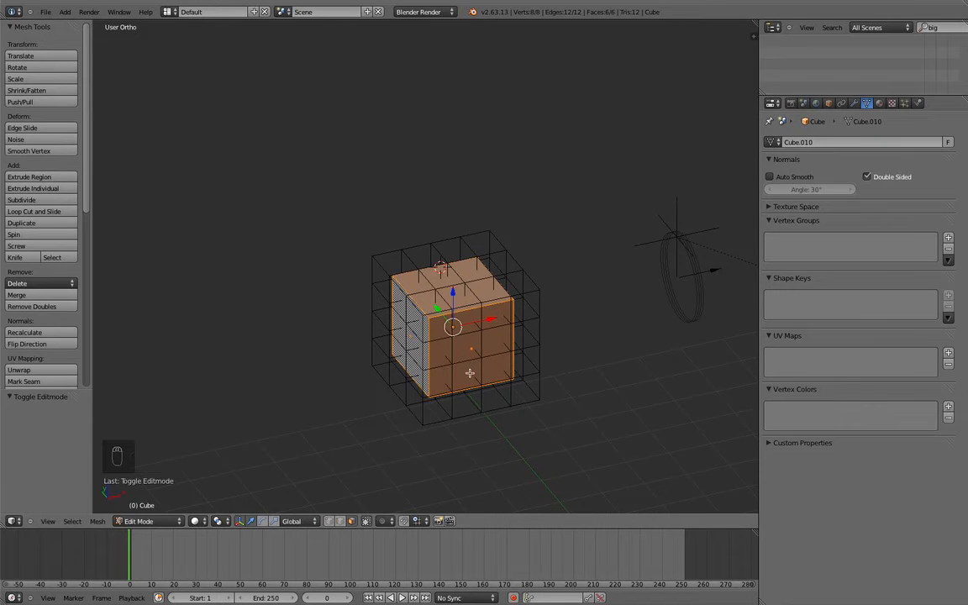
key("ctrl+v")
key("ctrl+f")
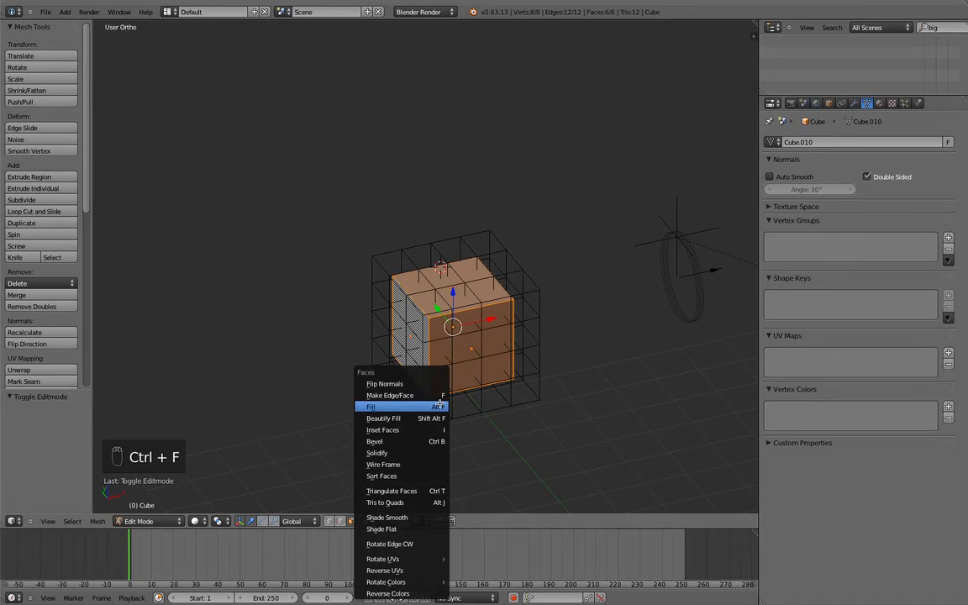
middle_click_drag(451, 399, 502, 408)
scroll(498, 406, "up", 3)
middle_click_drag(451, 387, 417, 382)
scroll(418, 387, "down", 1)
Subdivide the whole cube mesh six times with one cut each, deselect everything and return to Object Mode.
key("w")
mouse_move(416, 381)
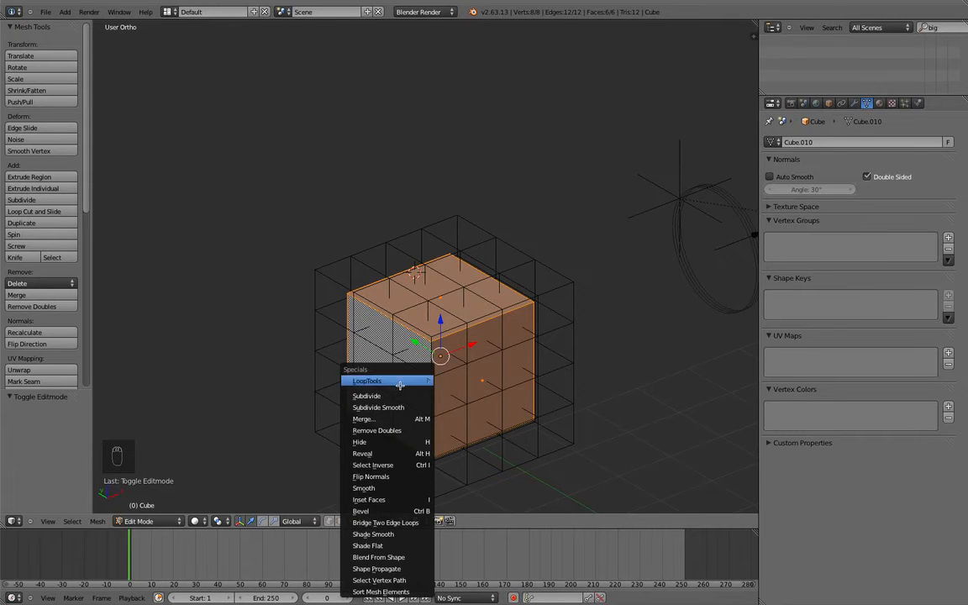
key("w")
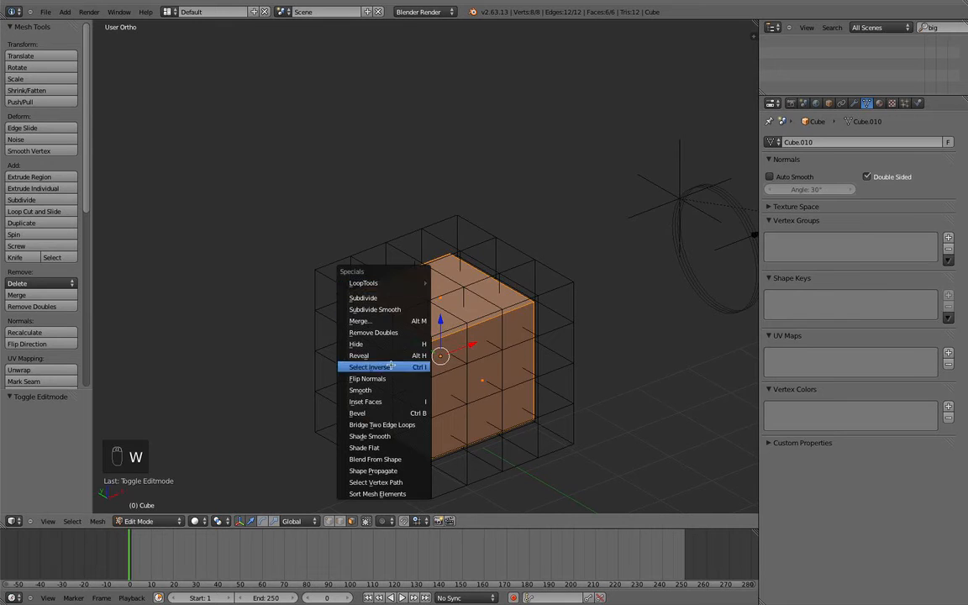
left_click(398, 298)
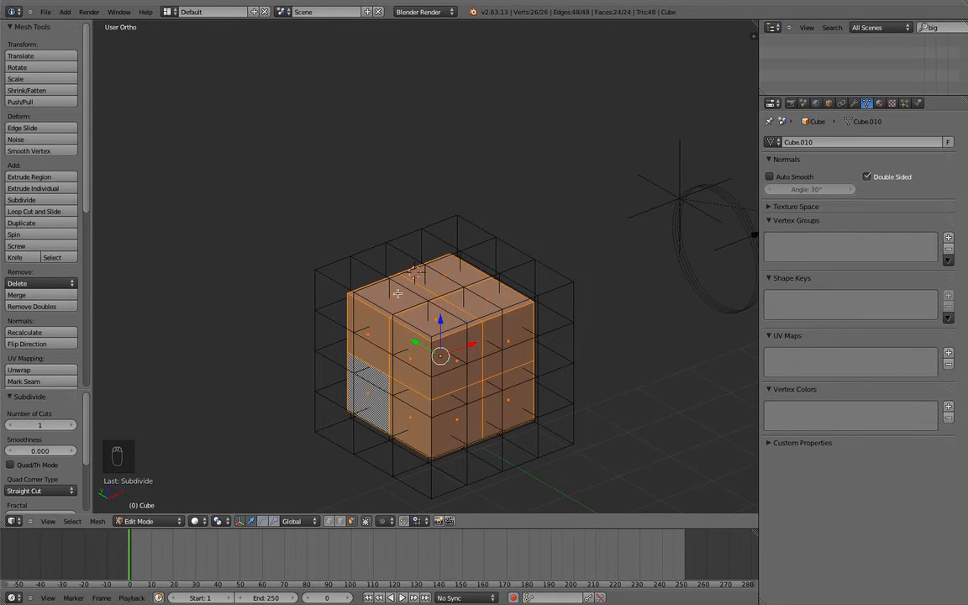
key("w")
left_click(398, 293)
key("w")
left_click(398, 293)
key("w")
left_click(398, 293)
key("w")
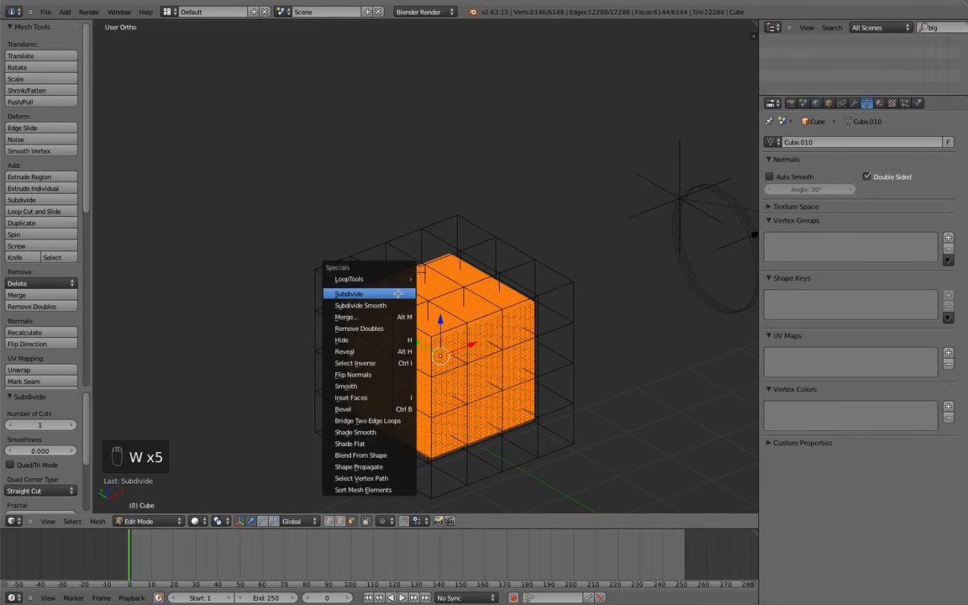
left_click(398, 293)
key("a")
key("Tab")
In front view, nudge the lattice towards the cube's centre, scale it by 0.803 and move it about -0.035 along X.
scroll(443, 331, "down", 1)
scroll(443, 332, "up", 4)
scroll(471, 311, "down", 3)
key("KP_1")
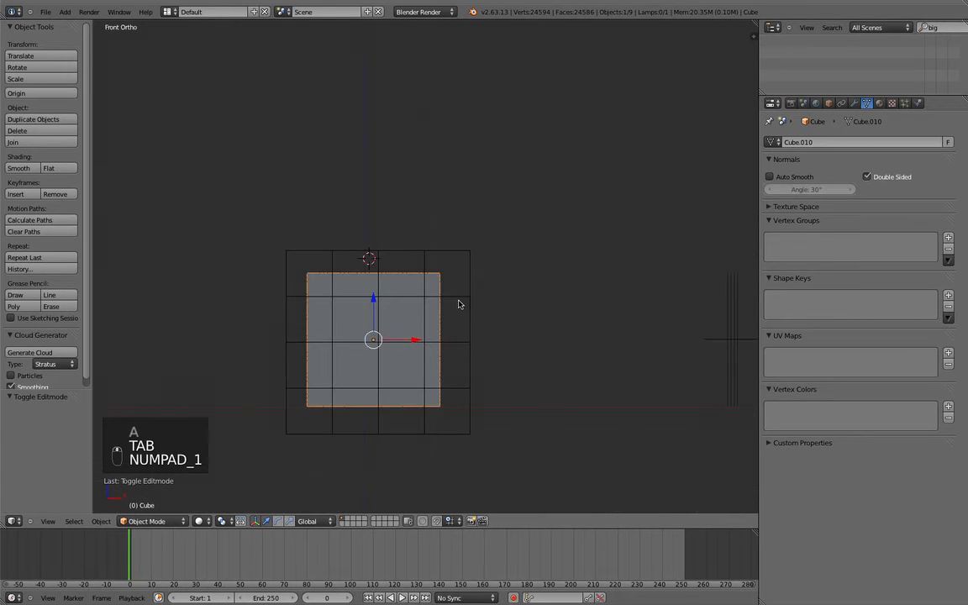
key("KP_3")
key("KP_1")
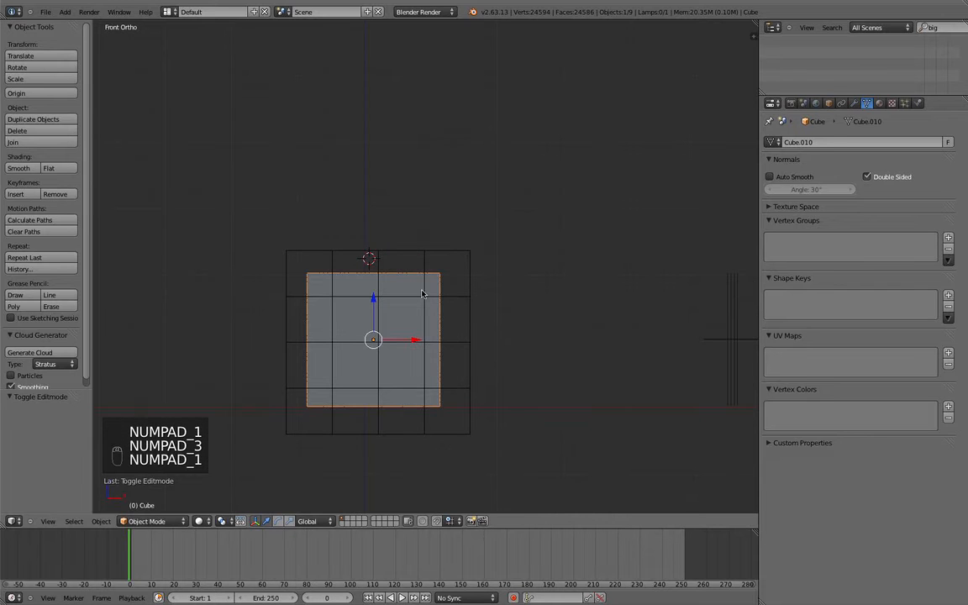
right_click(465, 287)
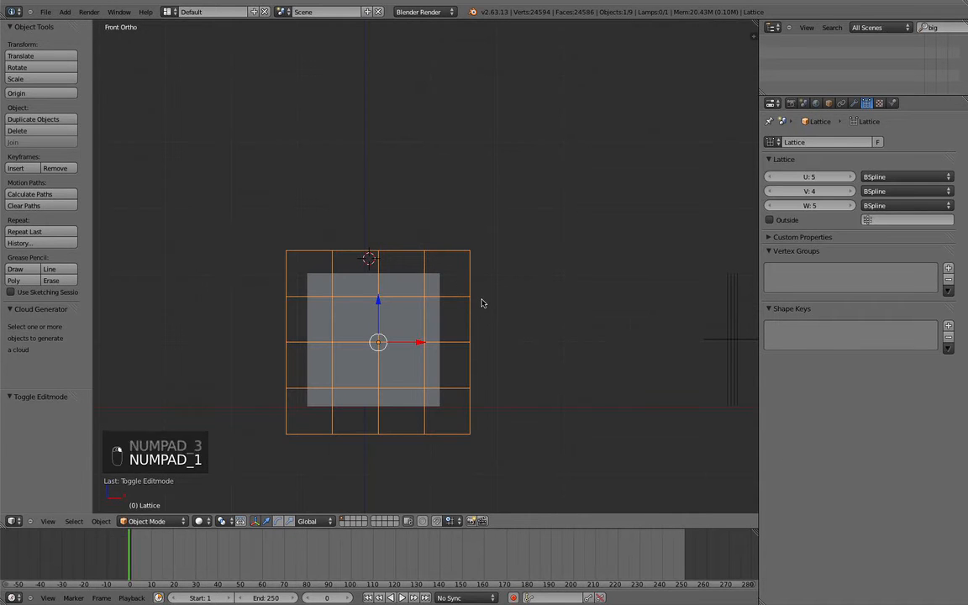
key("g")
left_click(478, 301)
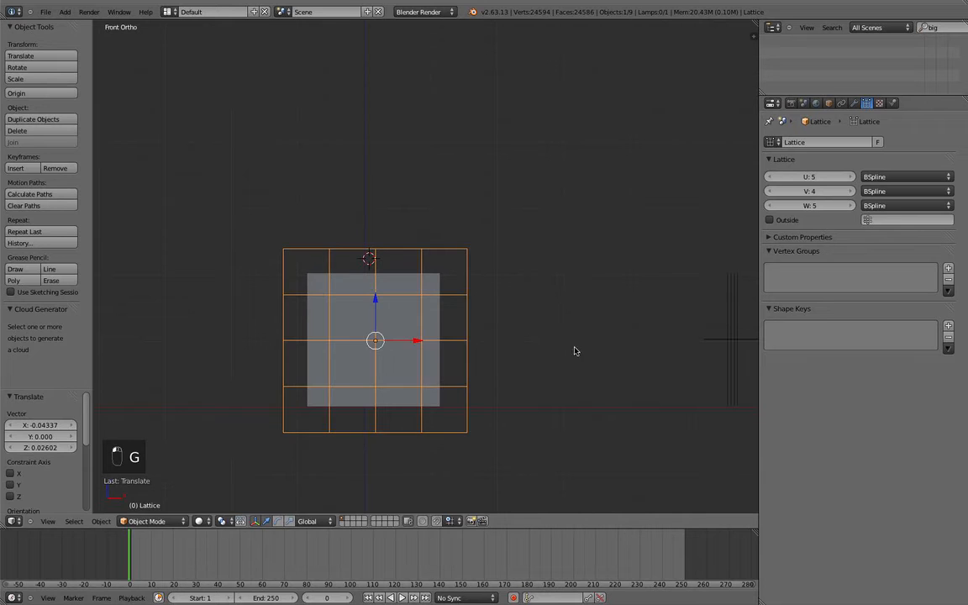
key("s")
left_click(532, 347)
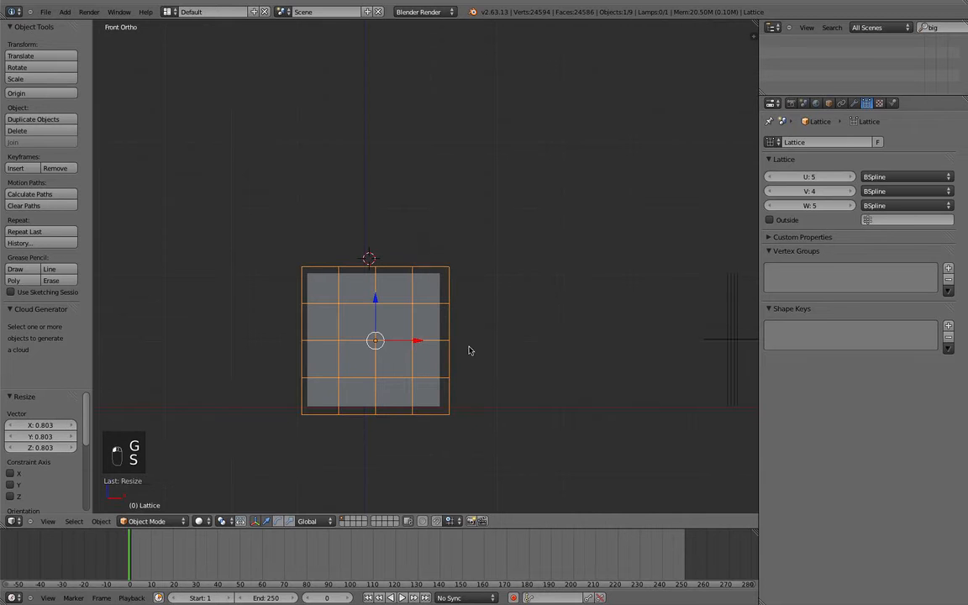
left_click_drag(421, 347, 418, 342)
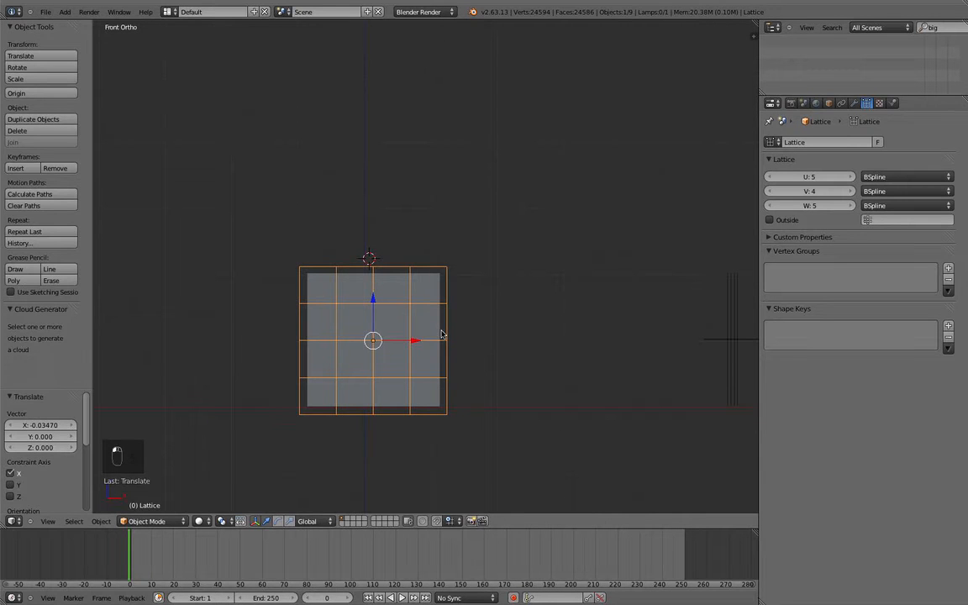
Select the cube and then the lattice, and parent the cube to the lattice with Lattice Deform.
right_click(441, 338)
right_click(450, 329)
right_click(434, 325, "shift")
right_click(453, 323, "shift")
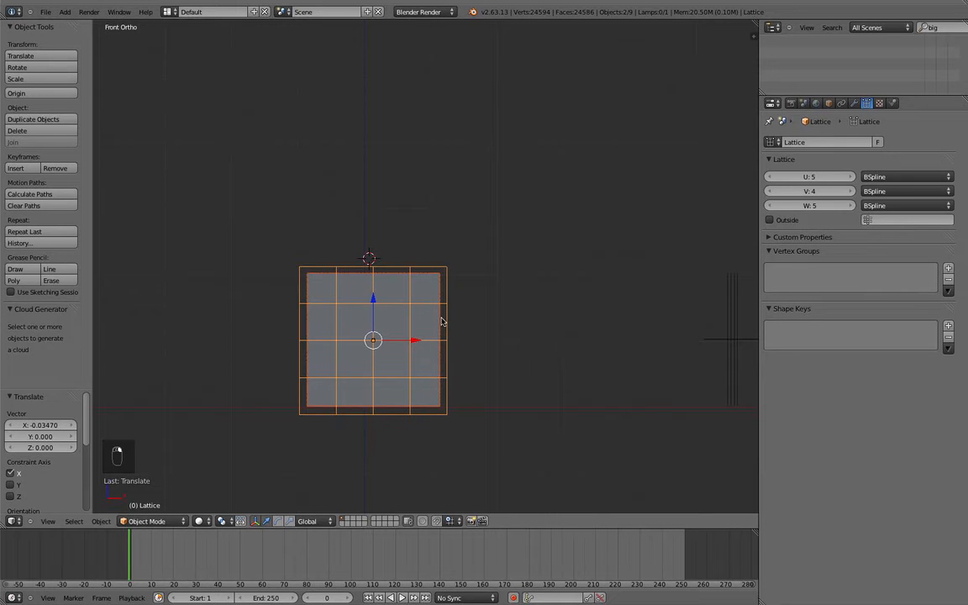
key("ctrl+p")
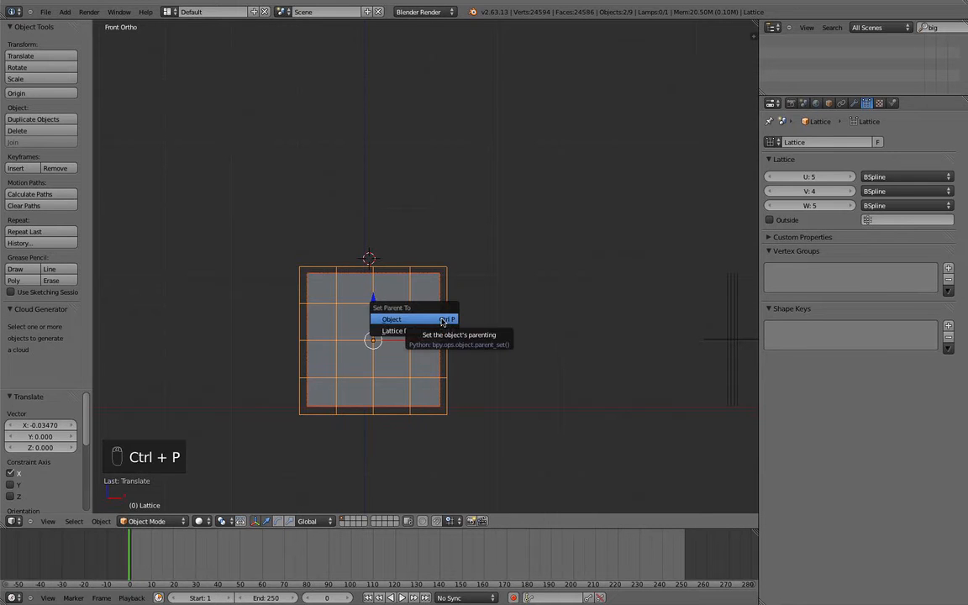
left_click(439, 331)
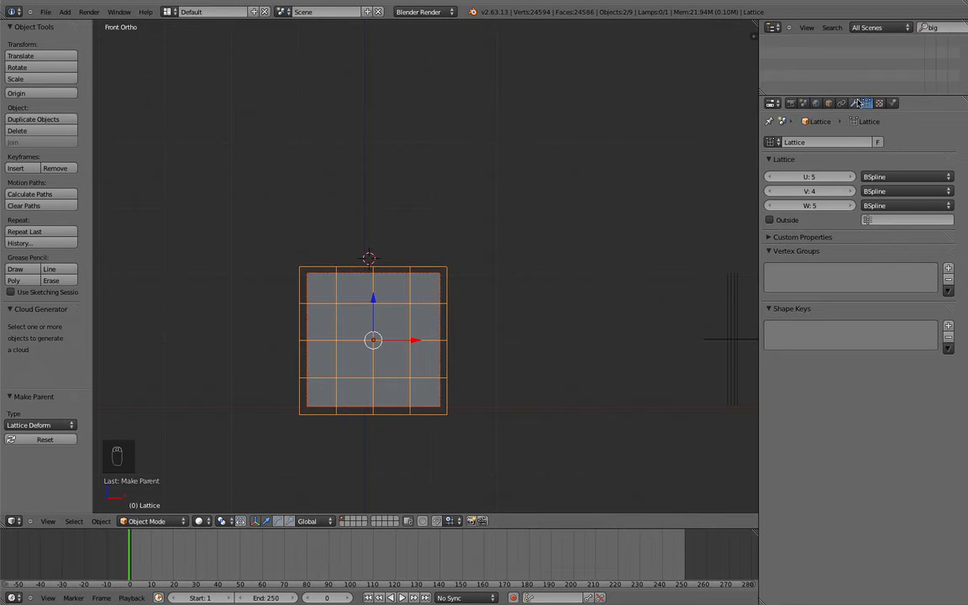
Select only the cube and inspect its Lattice modifier.
left_click(856, 102)
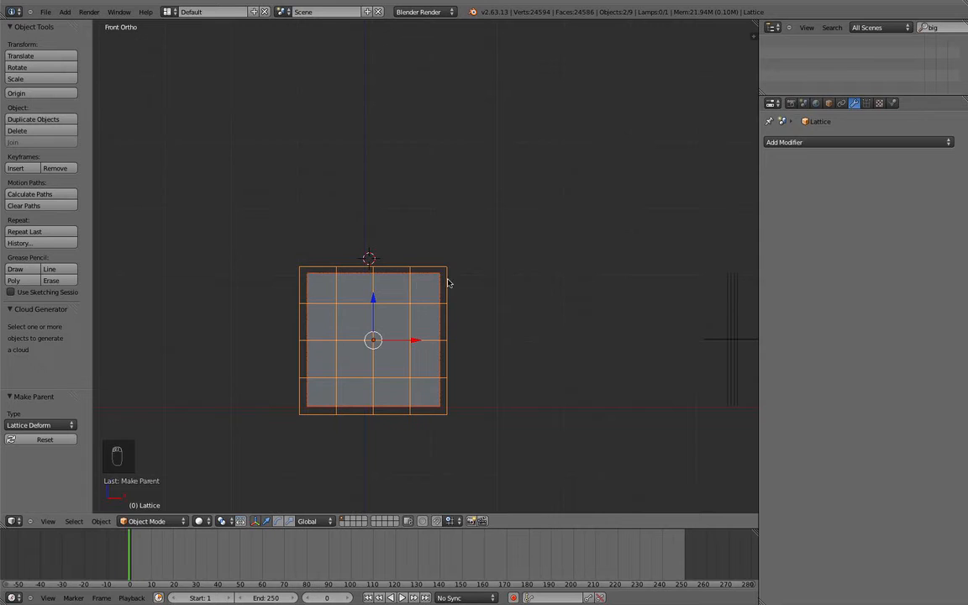
right_click(417, 281)
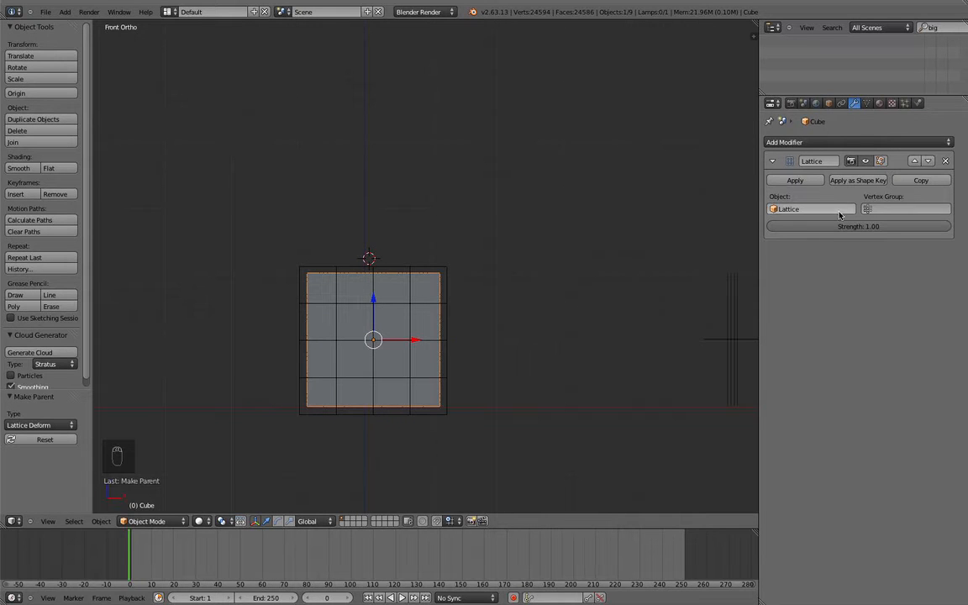
scroll(571, 307, "up", 4)
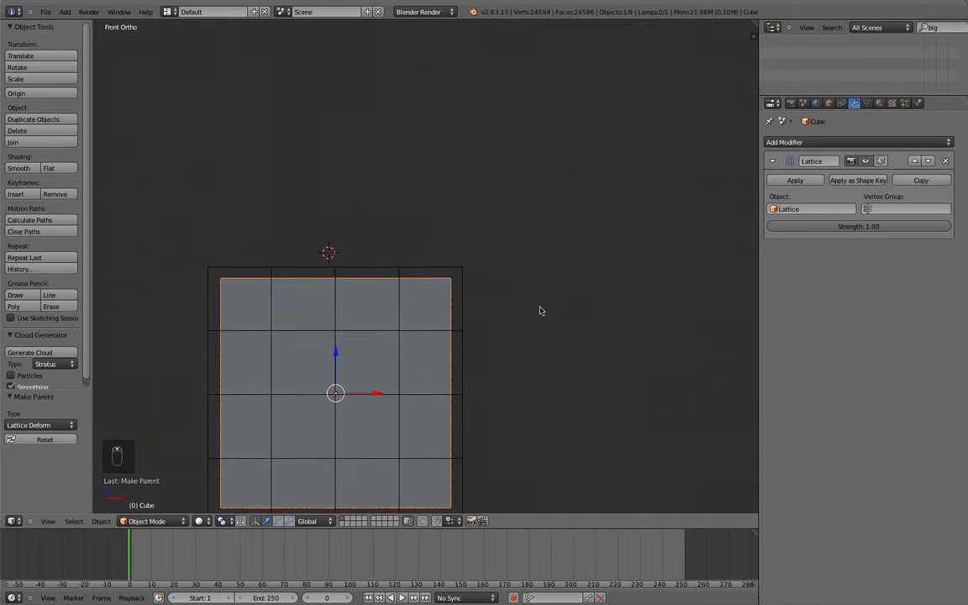
Enter Edit Mode on the lattice and pull one of its top corner control points to deform the cube.
key("a")
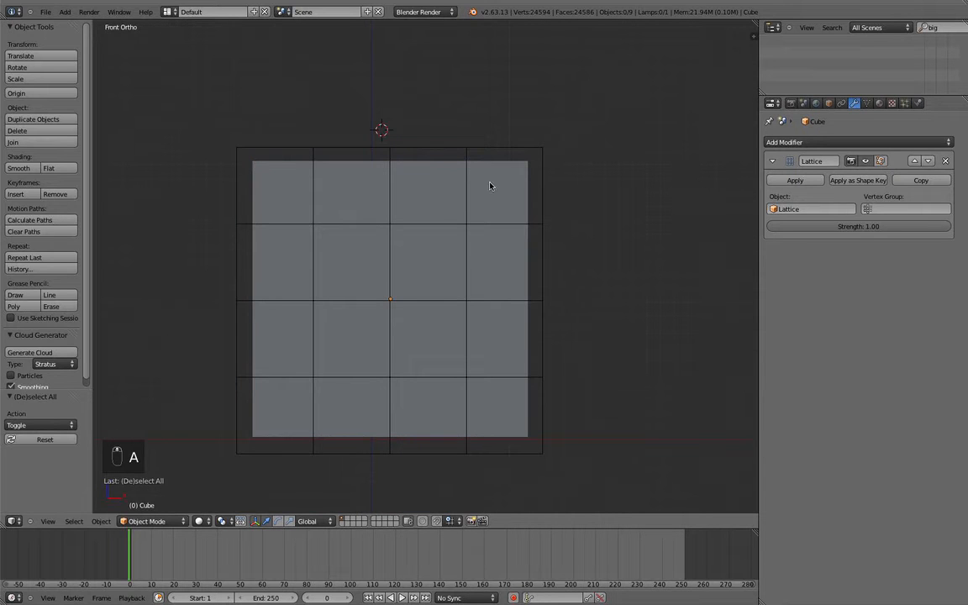
right_click(521, 146)
key("Tab")
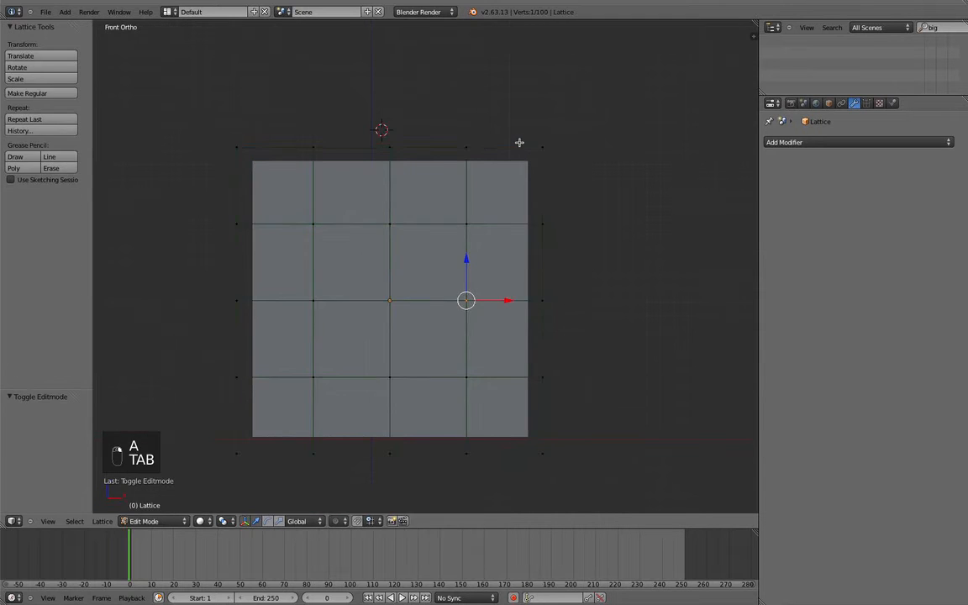
scroll(510, 143, "down", 3)
middle_click_drag(493, 222, 514, 226)
right_click(495, 214)
left_click_drag(511, 218, 599, 241)
mouse_move(598, 241)
middle_mouse_down()
mouse_move(636, 269)
mouse_move(589, 252)
middle_mouse_up()
Deselect all control points, enable proportional editing and select another top corner point of the lattice.
key("a")
left_click(336, 521)
left_click(354, 450)
right_click(622, 212)
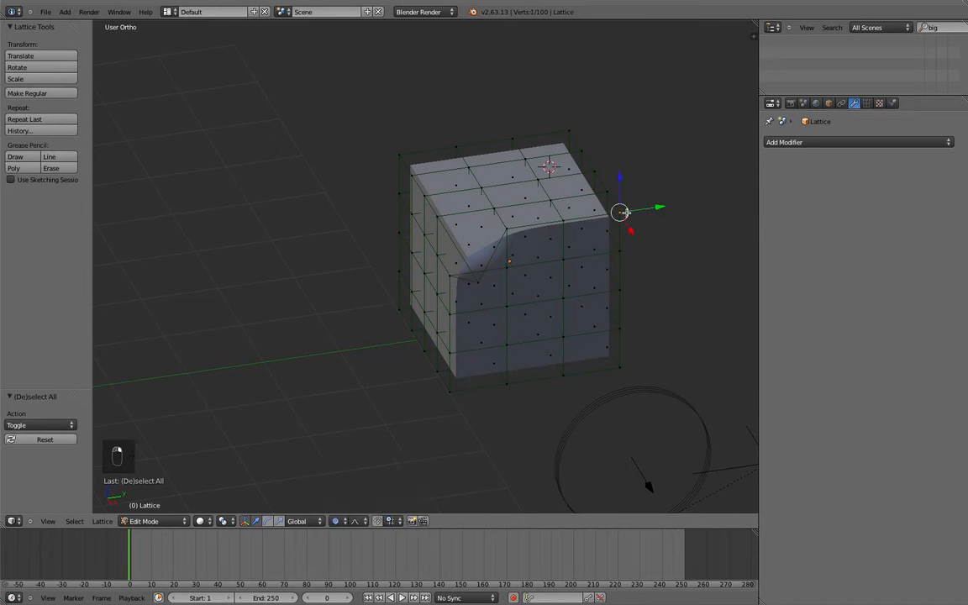
Move the selected corner point 1.294 along Y, with smooth falloff and a widened proportional influence.
middle_click_drag(356, 498, 563, 237)
key("s")
scroll(560, 235, "down", 5)
right_click(595, 245)
key("g")
scroll(599, 247, "down", 2)
scroll(612, 248, "down", 4)
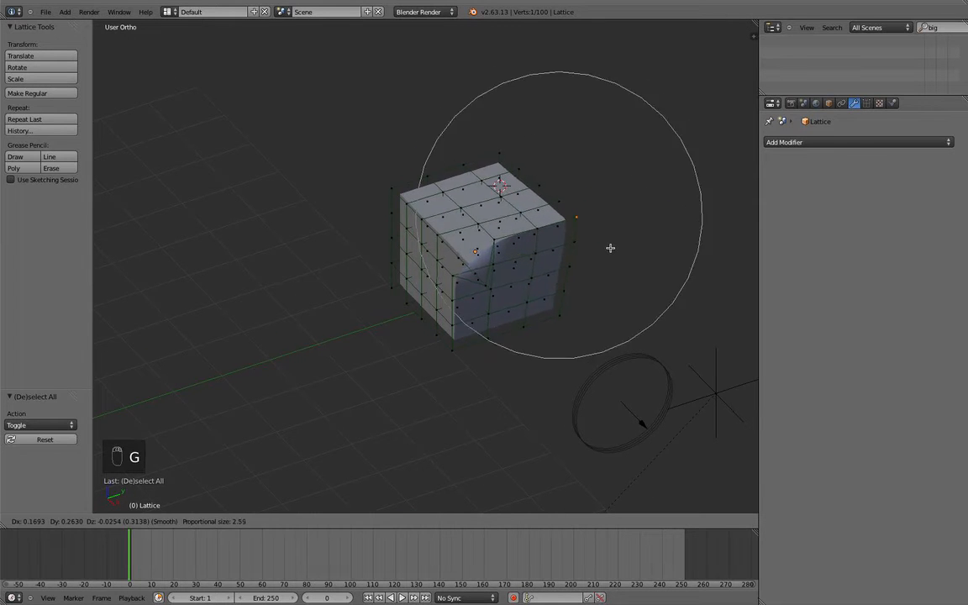
key("y")
left_click(663, 250)
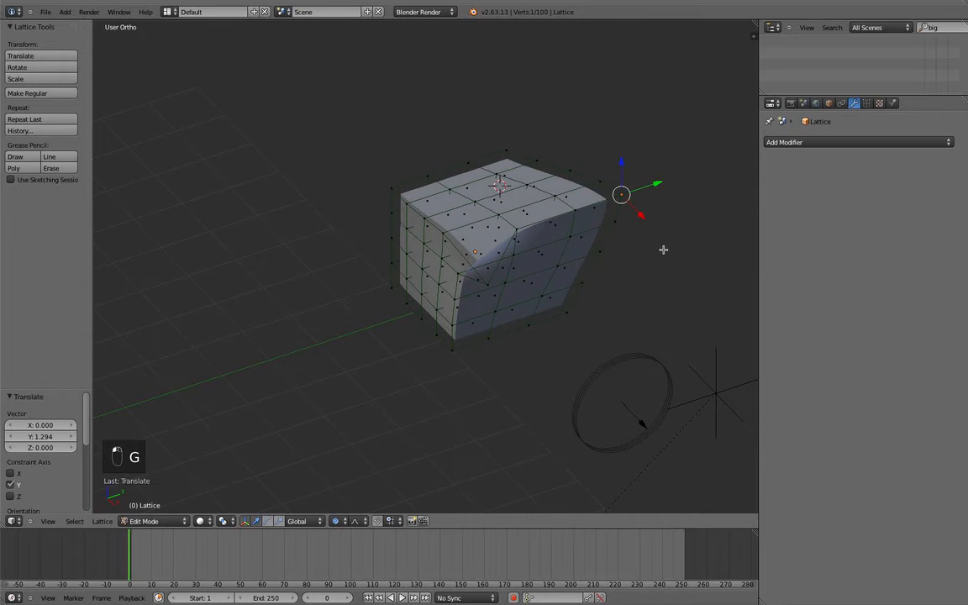
Deform the cube further with two more proportional moves of lattice control points, and leave Edit Mode.
middle_click_drag(663, 250, 562, 178)
key("g")
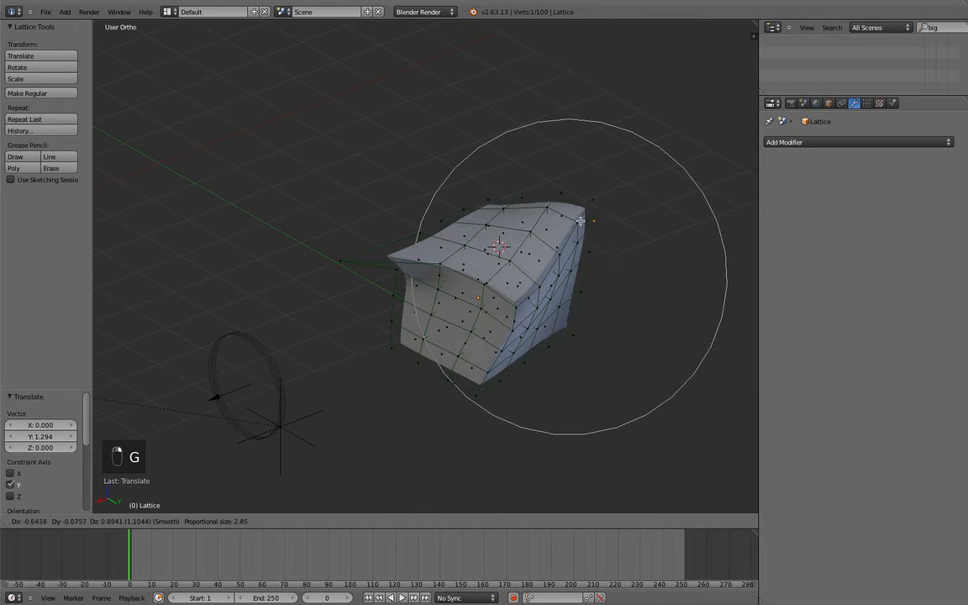
left_click(503, 235)
middle_click_drag(602, 244, 340, 340)
key("g")
left_click(308, 251)
key("Tab")
Toggle Edit Mode on and off on the lattice, and select the deformed cube and lattice together.
scroll(600, 241, "up", 2)
scroll(482, 326, "up", 4)
scroll(482, 326, "down", 2)
scroll(524, 328, "down", 3)
scroll(535, 327, "up", 3)
scroll(380, 288, "down", 3)
scroll(380, 288, "down", 3)
key("Tab")
key("Tab")
right_click(385, 269)
right_click(388, 273, "shift")
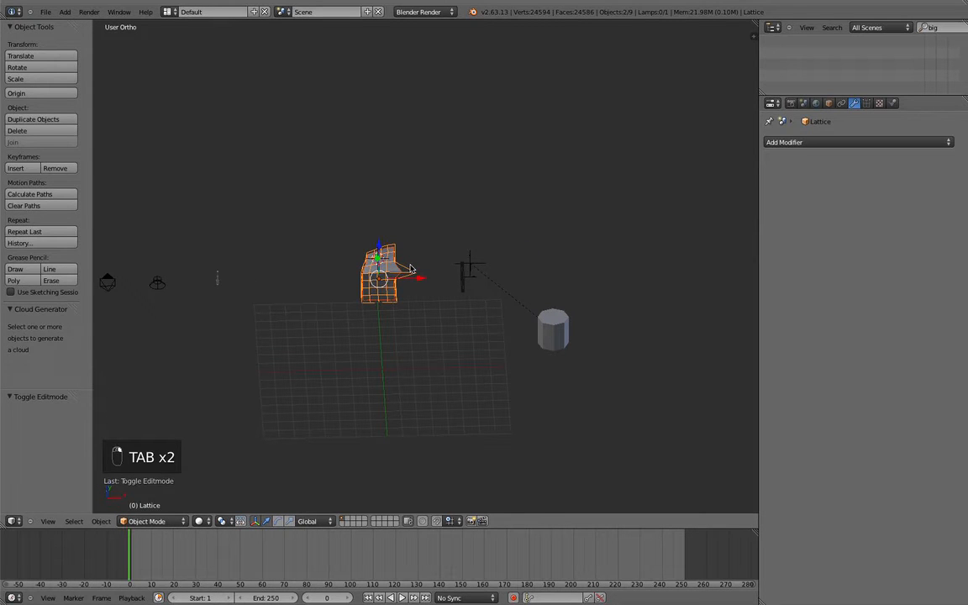
Delete the selected lattice and its mesh, as well as the old cylinder beside the grid.
key("x")
left_click(395, 266)
scroll(370, 311, "down", 3)
scroll(370, 311, "up", 3)
middle_click_drag(221, 304, 377, 342, "shift")
scroll(486, 315, "up", 1)
scroll(375, 342, "down", 2)
right_click(618, 316)
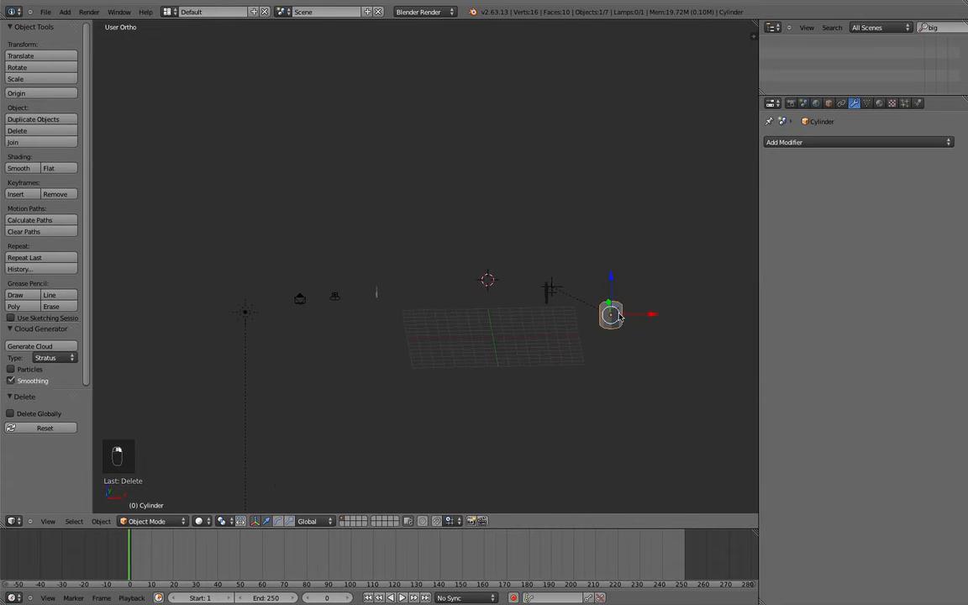
left_click(596, 313)
Delete the empty located next to the circular force field.
right_click(550, 293)
middle_click_drag(550, 294, 462, 299)
scroll(461, 298, "up", 4)
middle_click_drag(500, 380, 439, 316, "shift")
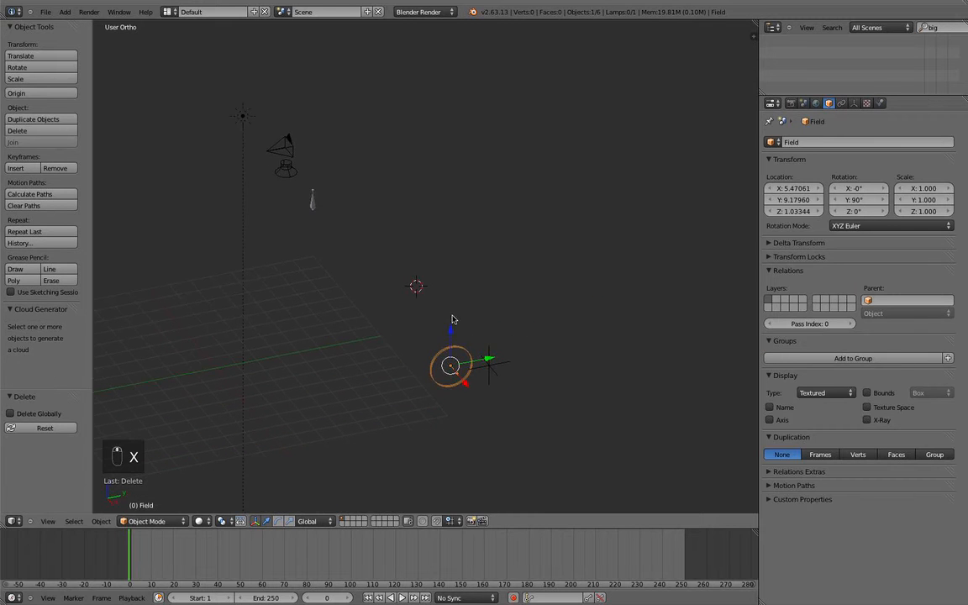
right_click(492, 370)
key("x")
left_click(493, 368)
middle_click_drag(493, 370, 470, 383)
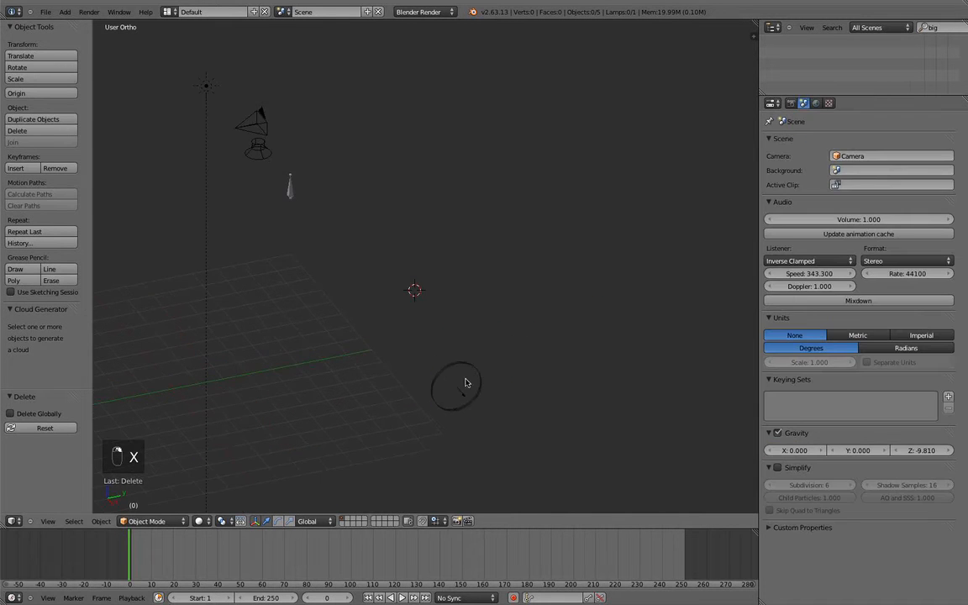
Move the circular force field about -14.58 units along X, close to the armature.
right_click(458, 380)
left_click_drag(471, 401, 330, 277)
In front view, move the armature about -1.6 along X and -0.58 along Z, and enlarge it by about 5.84.
key("KP_1")
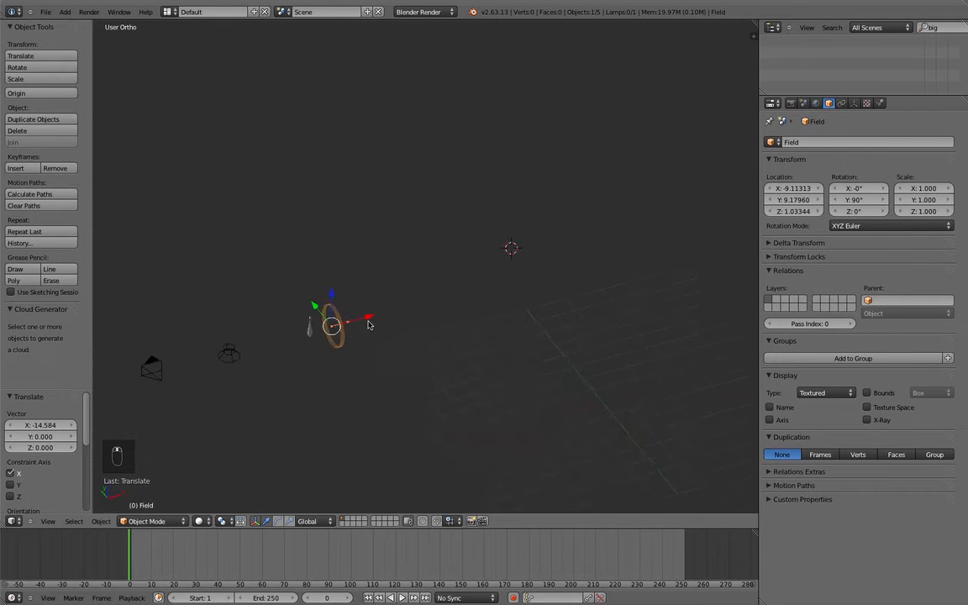
middle_click_drag(454, 276, 573, 354, "shift")
right_click(510, 308)
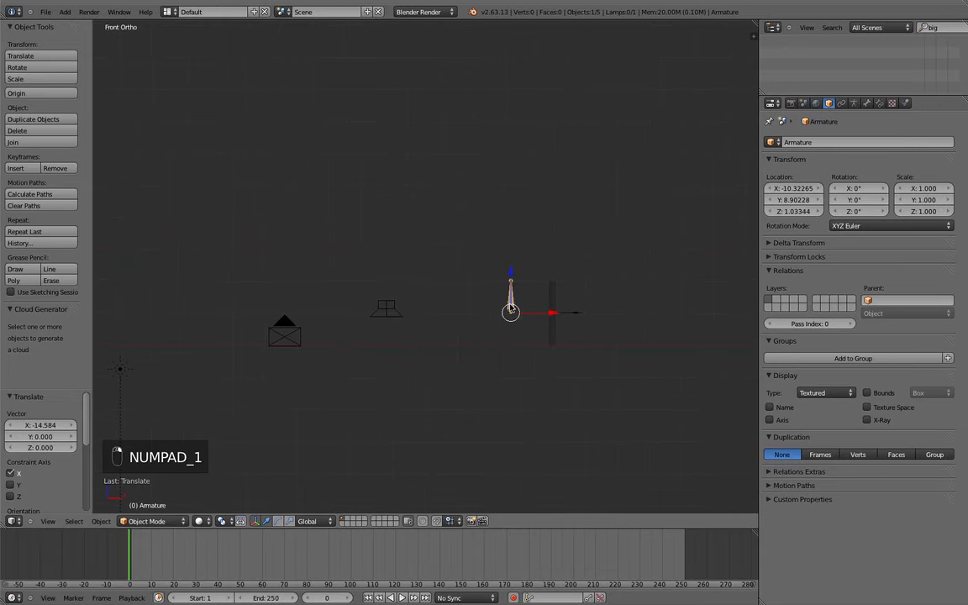
key("g")
left_click(459, 325)
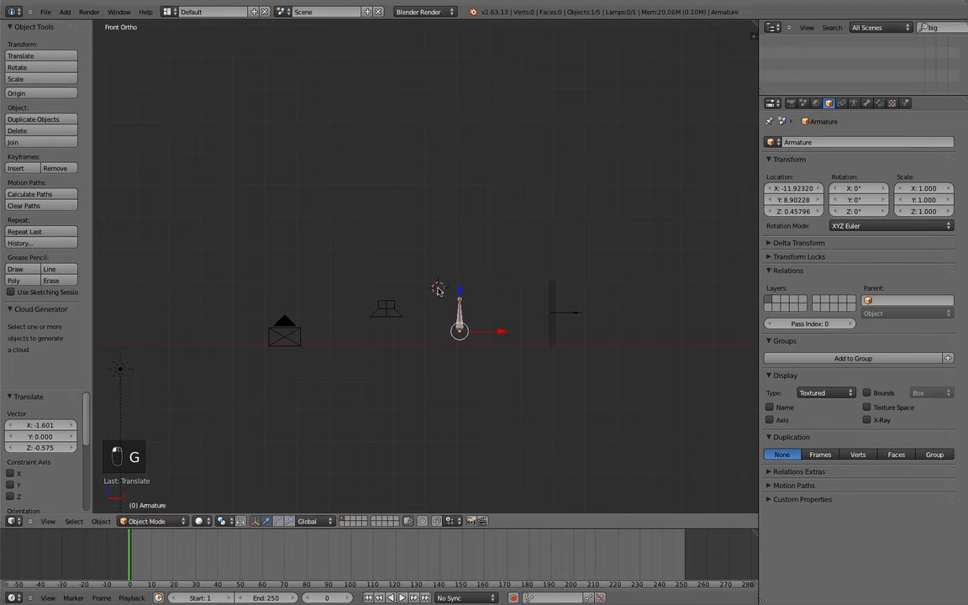
key("s")
left_click(621, 125)
key("a")
key("Tab")
scroll(485, 137, "down", 1)
key("Tab")
Add a mesh cylinder and move it about 0.91 along X and -0.45 along Z onto the armature.
key("shift+a")
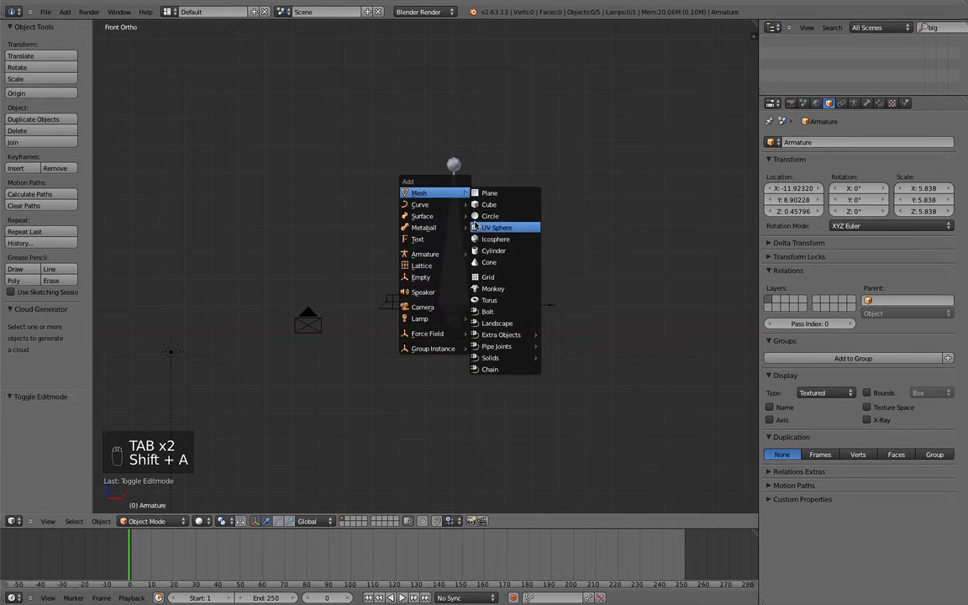
mouse_move(444, 195)
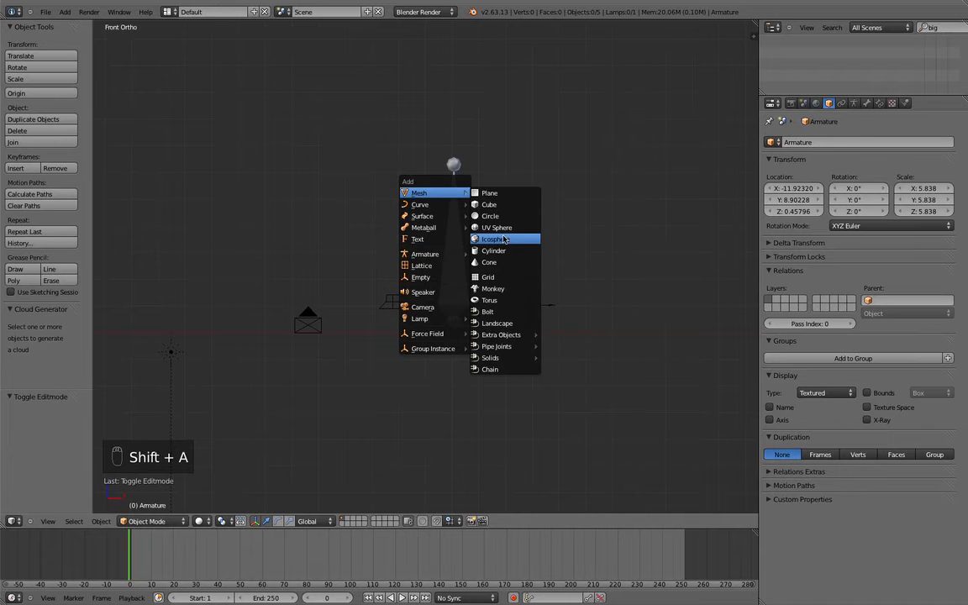
left_click(492, 250)
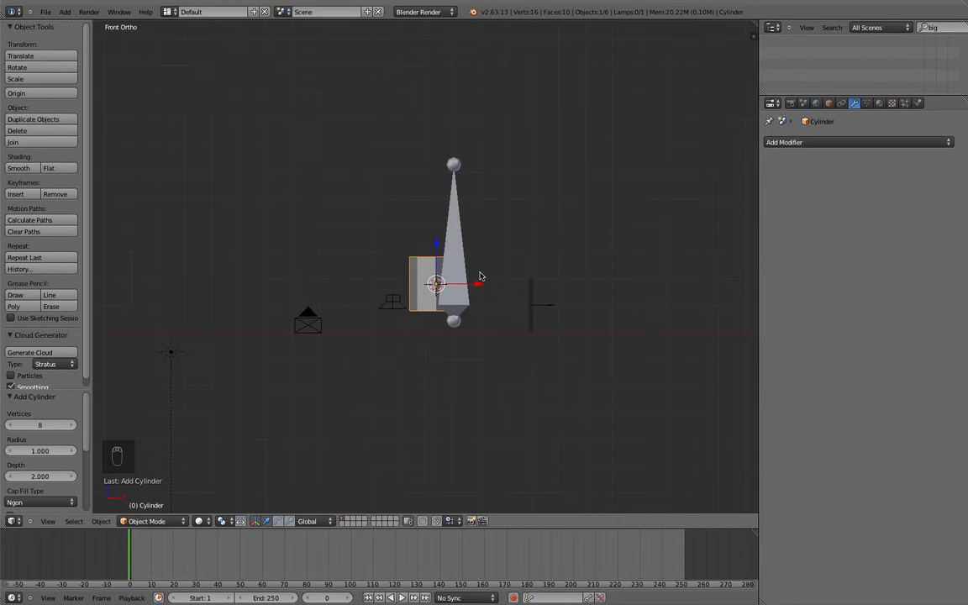
key("g")
left_click(515, 296)
Enlarge the cylinder and raise it along the armature, finishing with a uniform scale of about 0.49.
key("s")
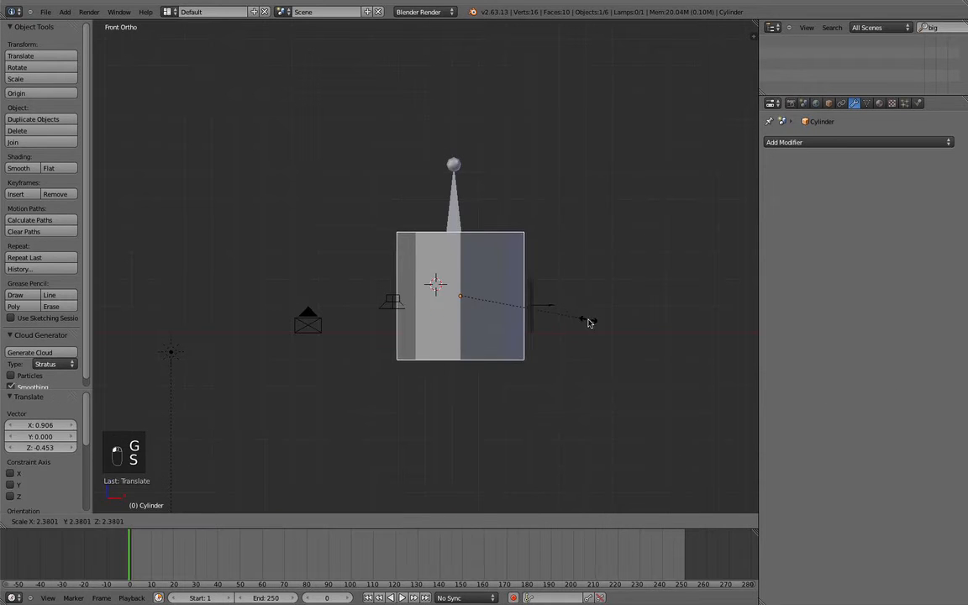
left_click(631, 341)
left_click_drag(460, 256, 460, 219)
key("s")
left_click(541, 286)
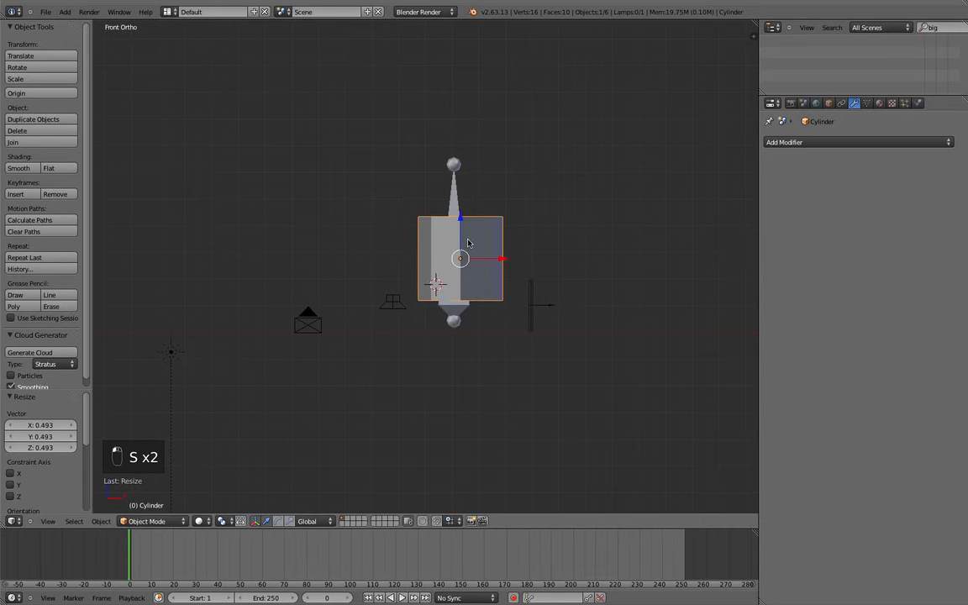
Stretch the cylinder along Z by about 5.12 and scale it uniformly by about 0.93.
key("s")
key("x")
key("z")
left_click(500, 158)
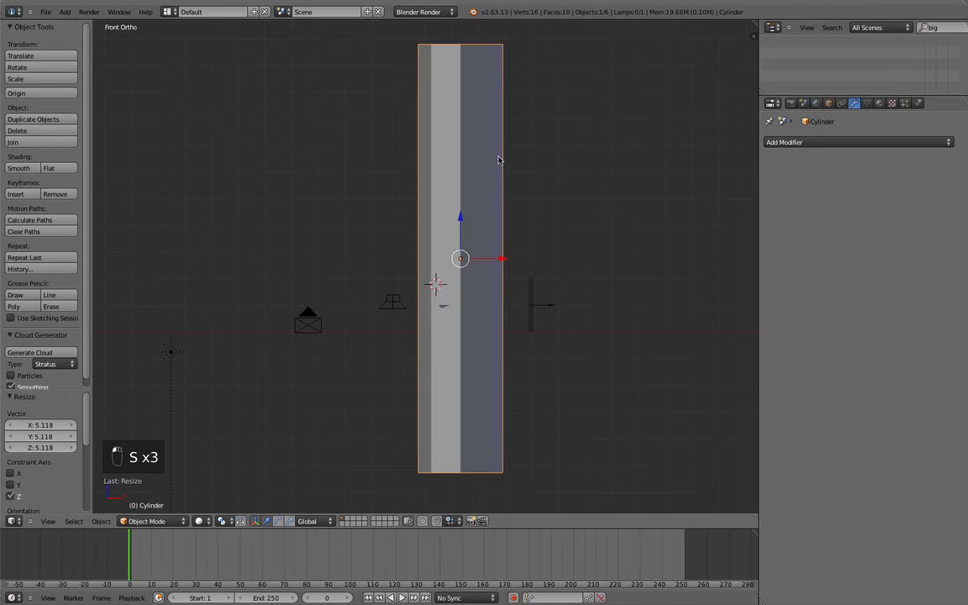
scroll(502, 162, "down", 3)
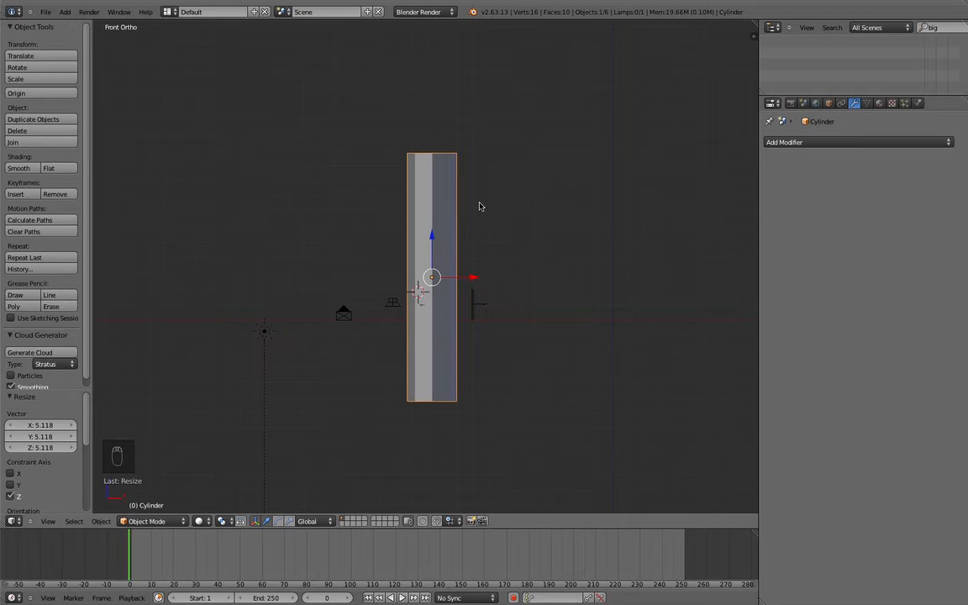
key("s")
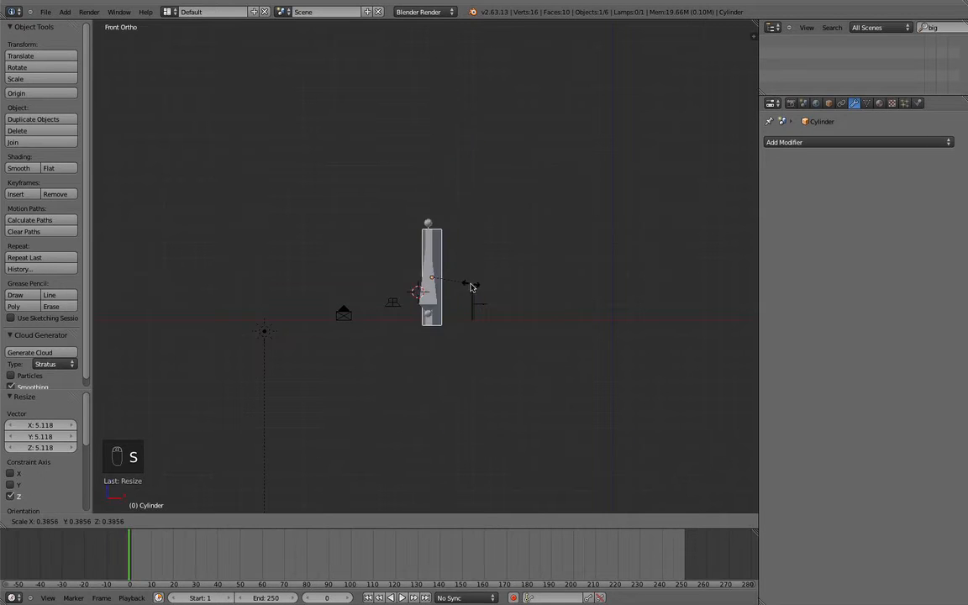
left_click(523, 238)
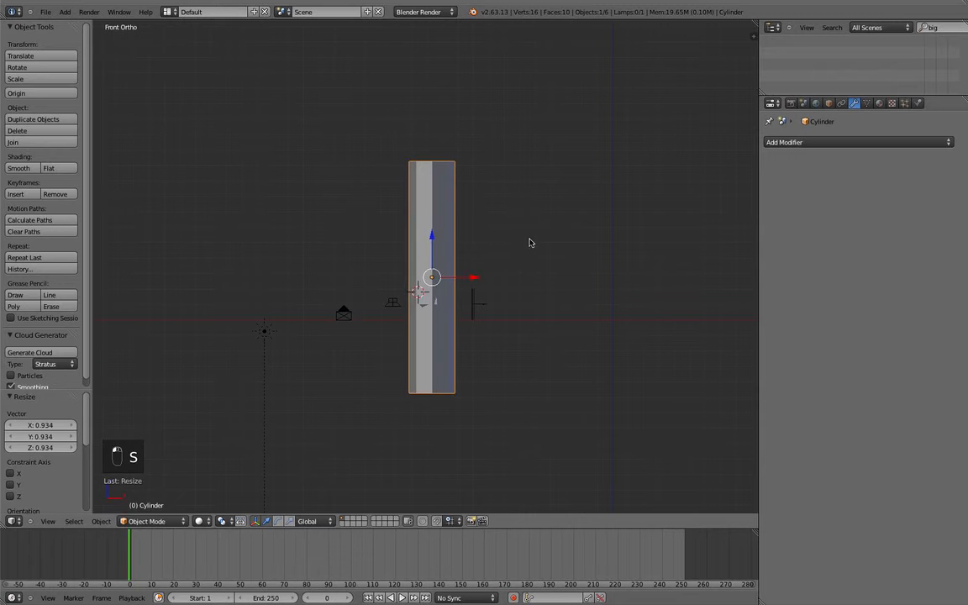
scroll(460, 242, "up", 3)
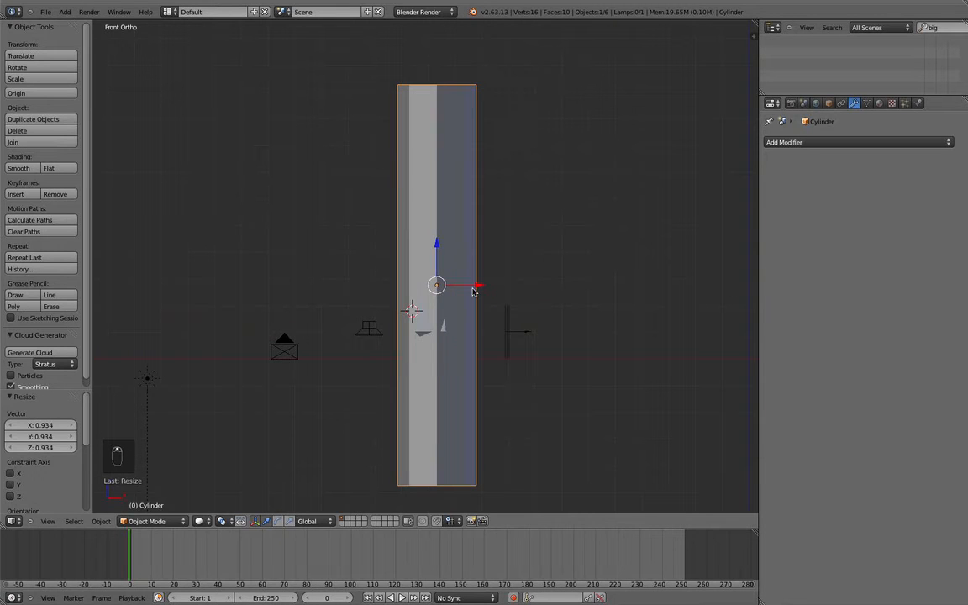
key("s")
key("y")
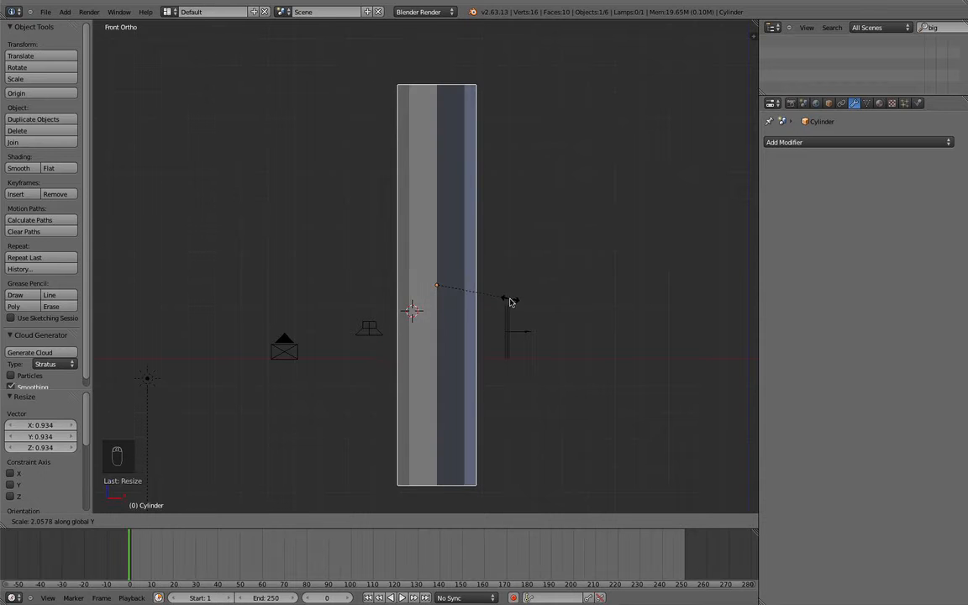
left_click(450, 301)
Add 34 evenly spaced horizontal loop cuts along the full height of the cylinder.
middle_click_drag(490, 300, 467, 311)
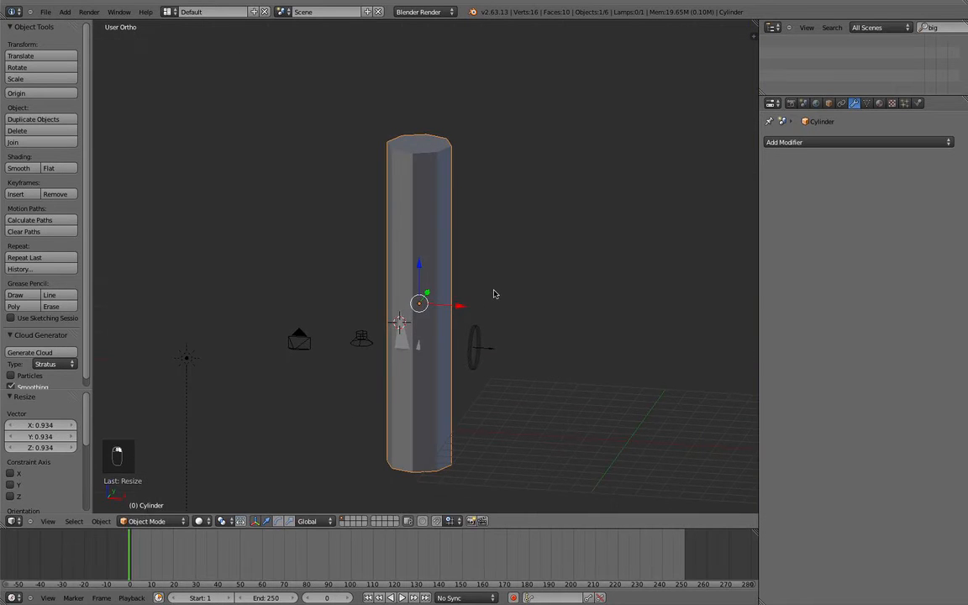
key("KP_1")
scroll(493, 294, "up", 3)
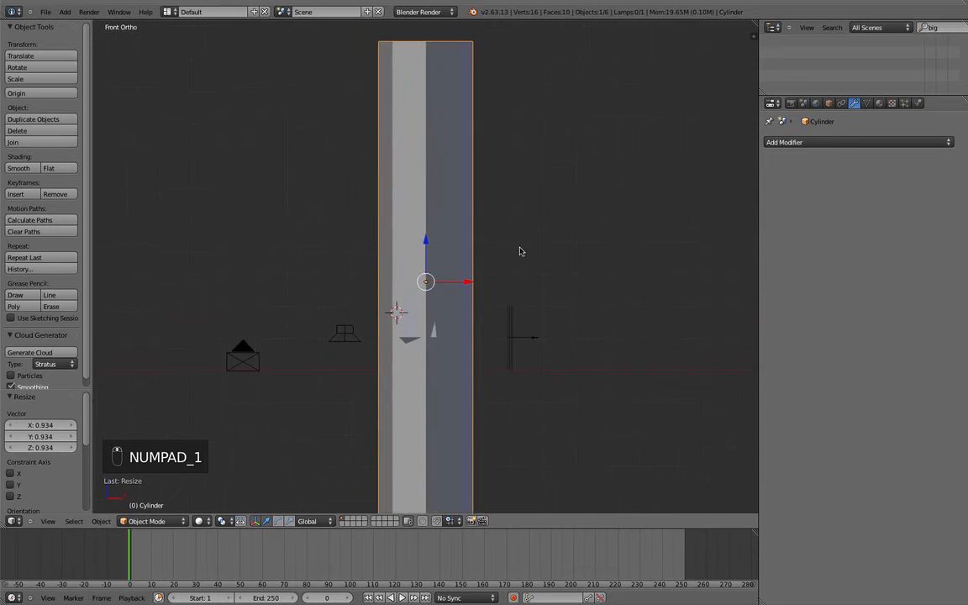
key("Tab")
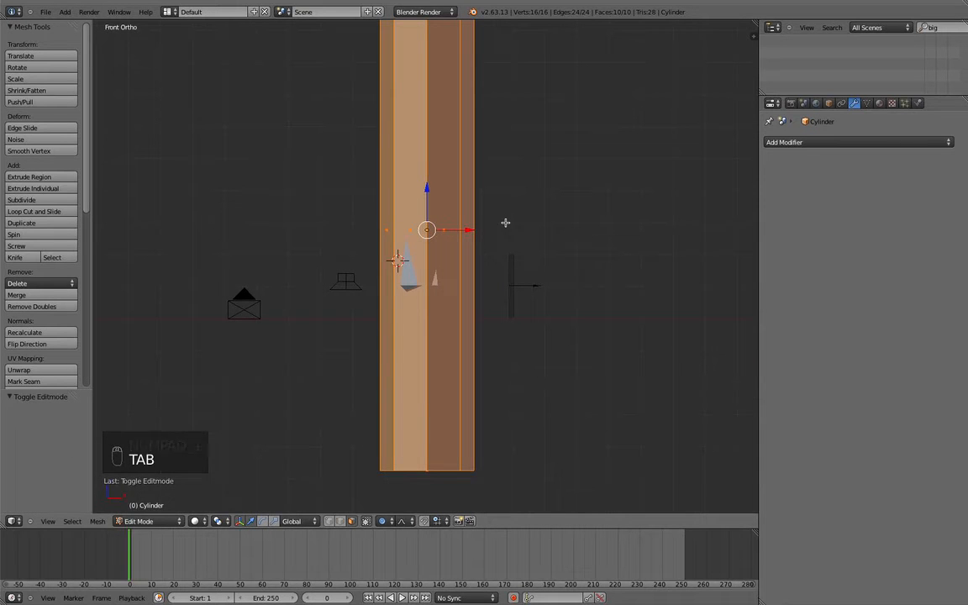
key("ctrl+r")
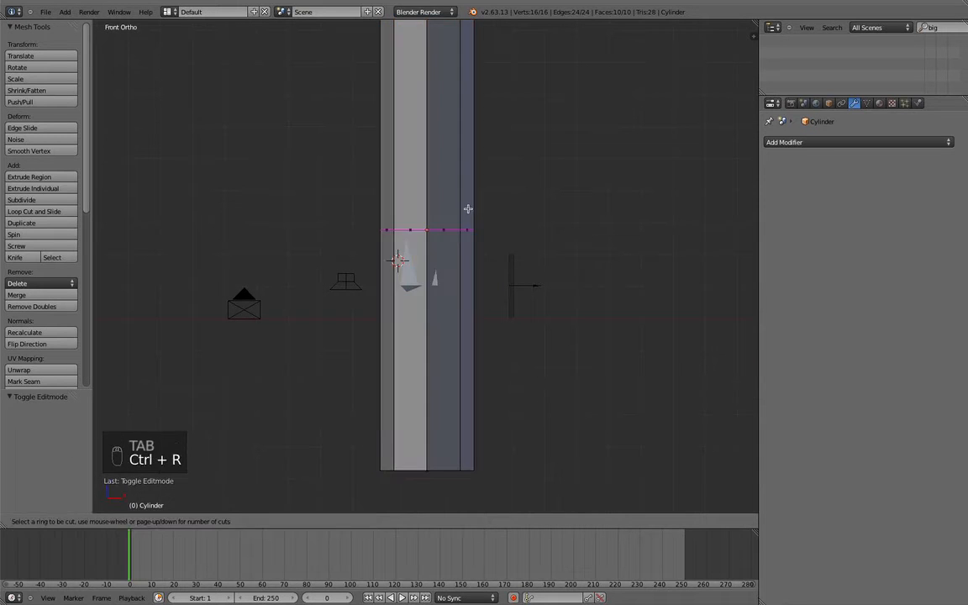
scroll(468, 208, "up", 1)
scroll(469, 209, "up", 20)
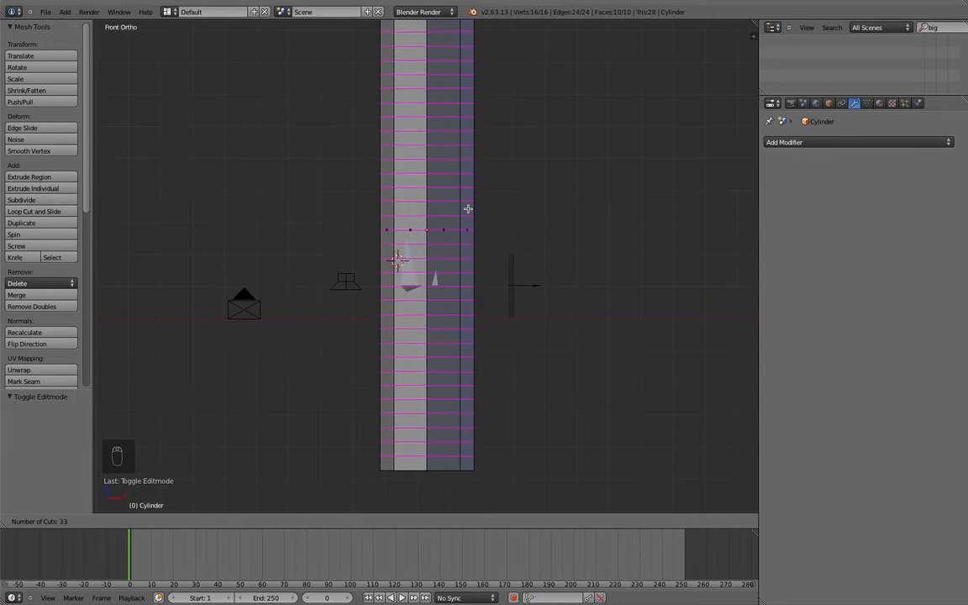
left_click(468, 209)
middle_click_drag(500, 197, 304, 191)
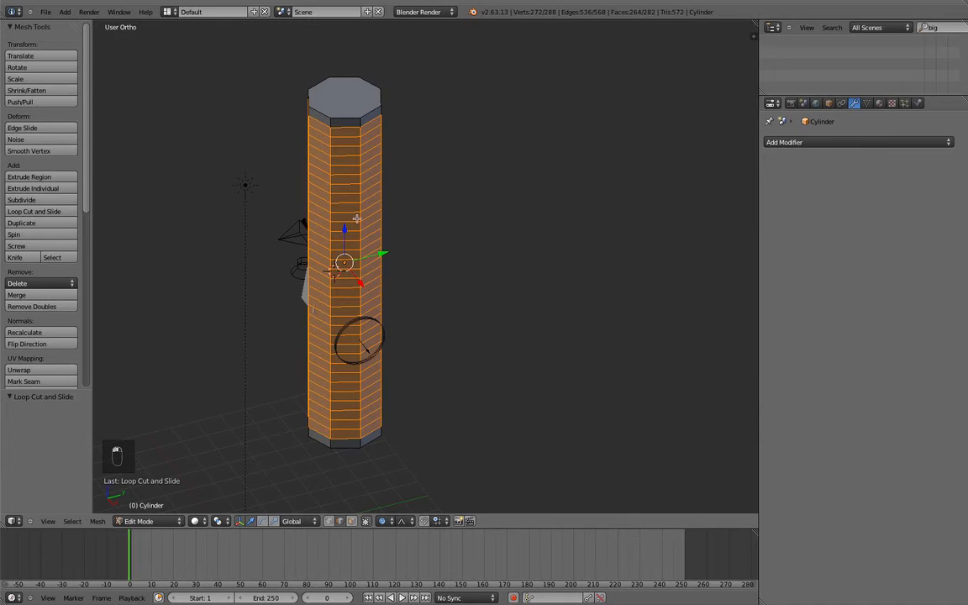
middle_click_drag(432, 227, 496, 189)
middle_click_drag(362, 112, 381, 196)
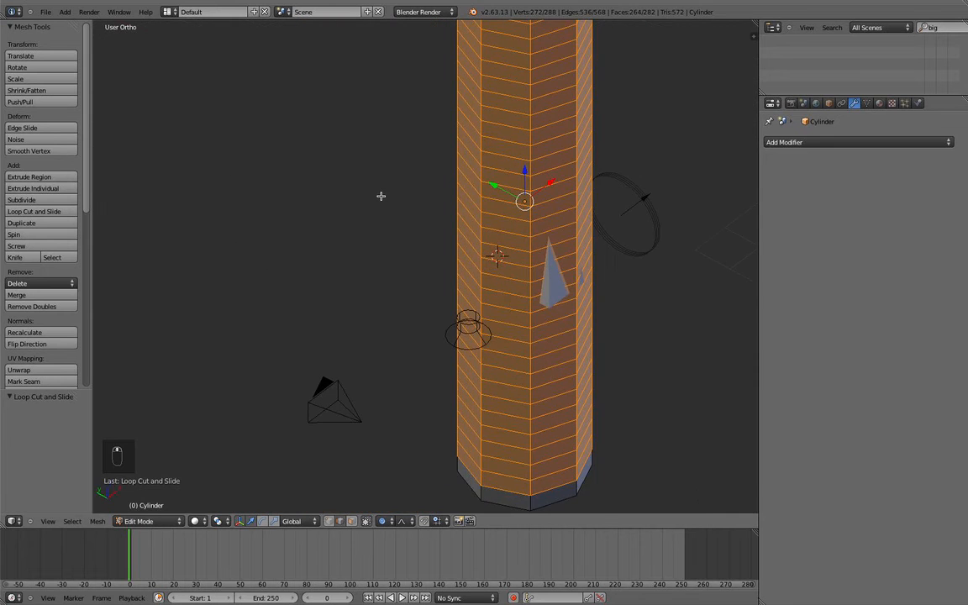
In wireframe front view, move the armature about 0.27 along X and -5.07 along Z to the cylinder's base.
key("KP_1")
key("Tab")
right_click(534, 308)
middle_click_drag(558, 348, 511, 238, "shift")
key("z")
scroll(530, 276, "down", 1)
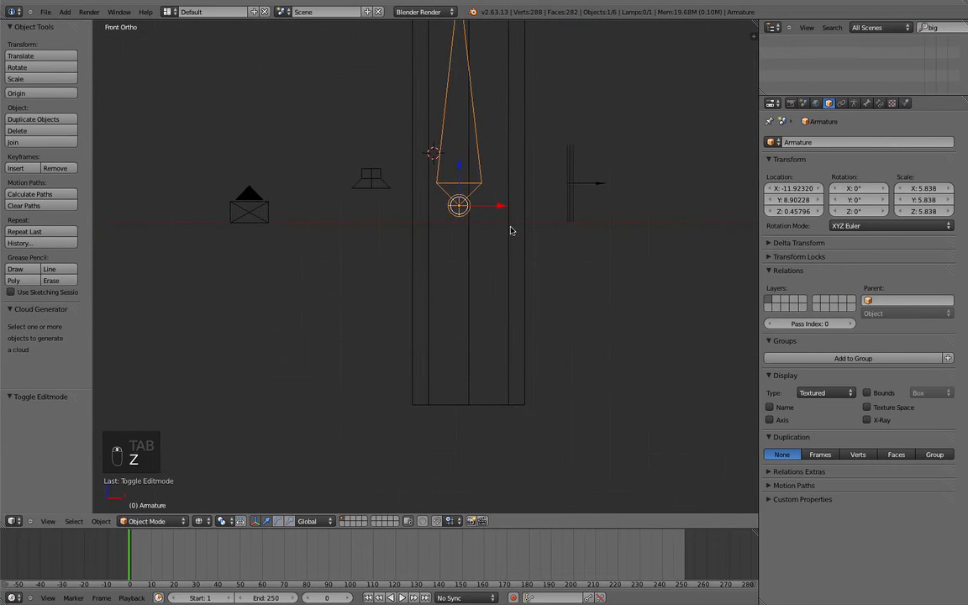
key("g")
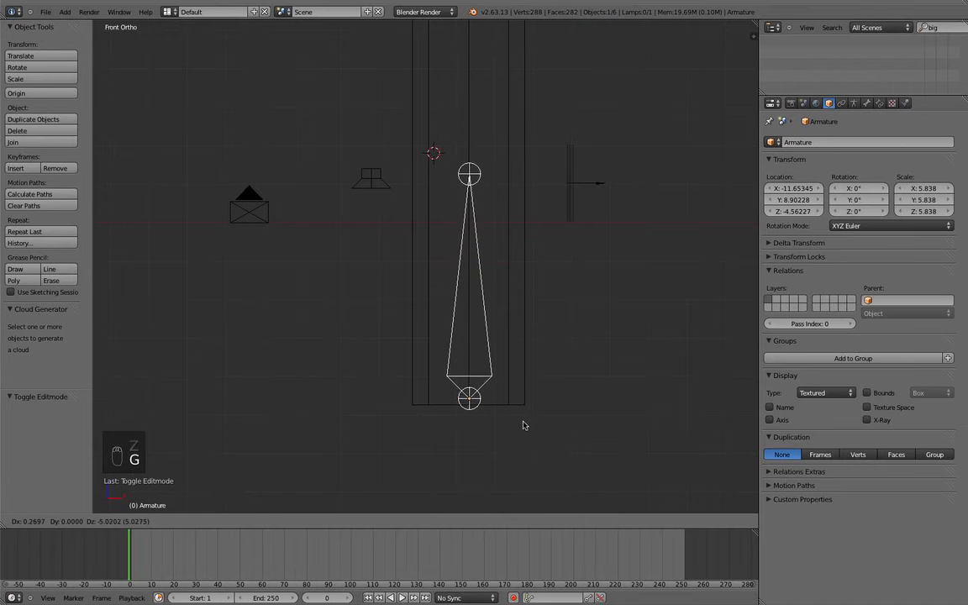
left_click(525, 424)
Extrude a second bone from the first bone's tip, about 8.23 units straight up inside the cylinder, and return to Object Mode.
middle_click_drag(523, 426, 493, 506, "shift")
scroll(486, 454, "down", 5)
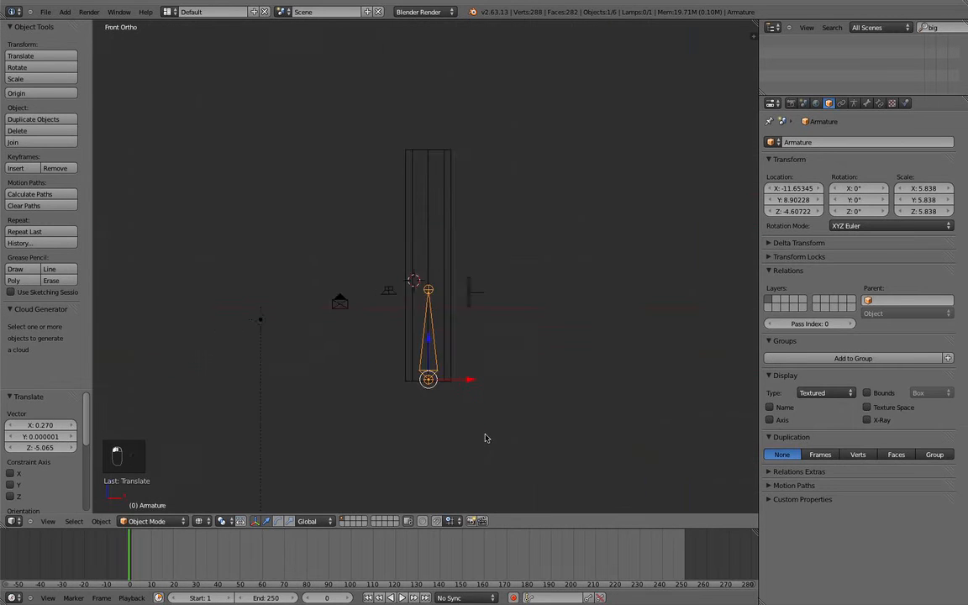
key("Tab")
middle_click_drag(437, 327, 435, 418, "shift")
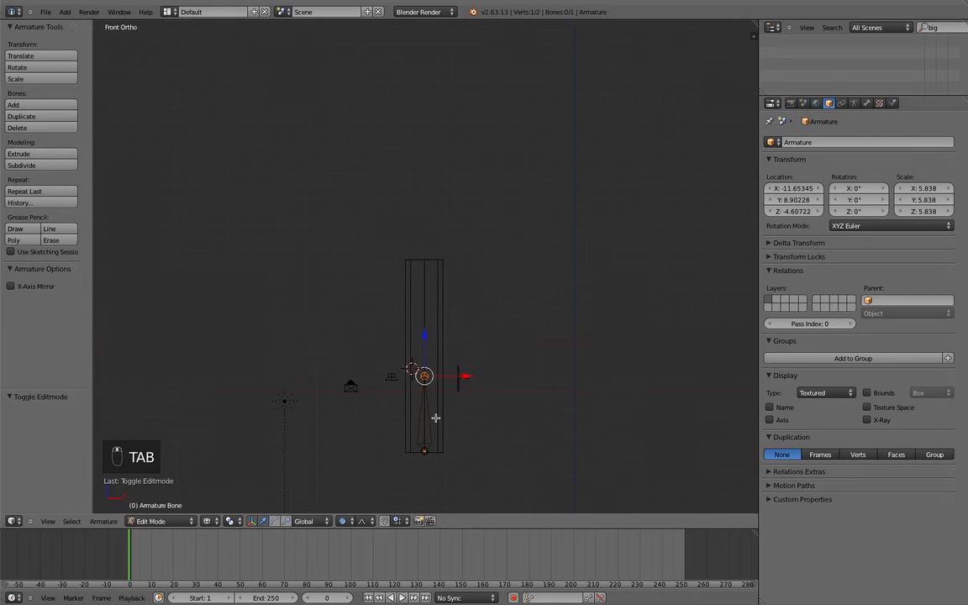
key("e")
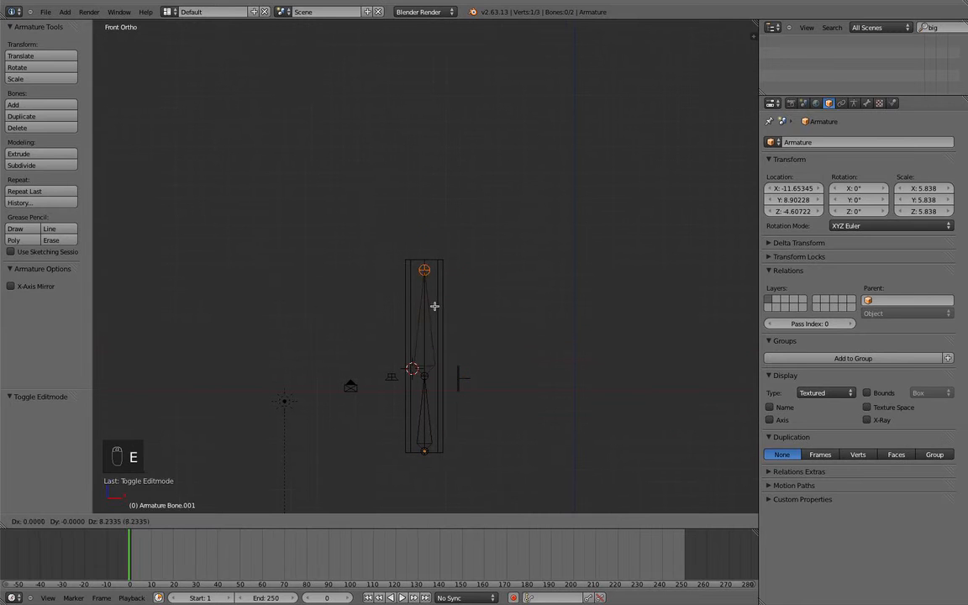
left_click(435, 305)
key("a")
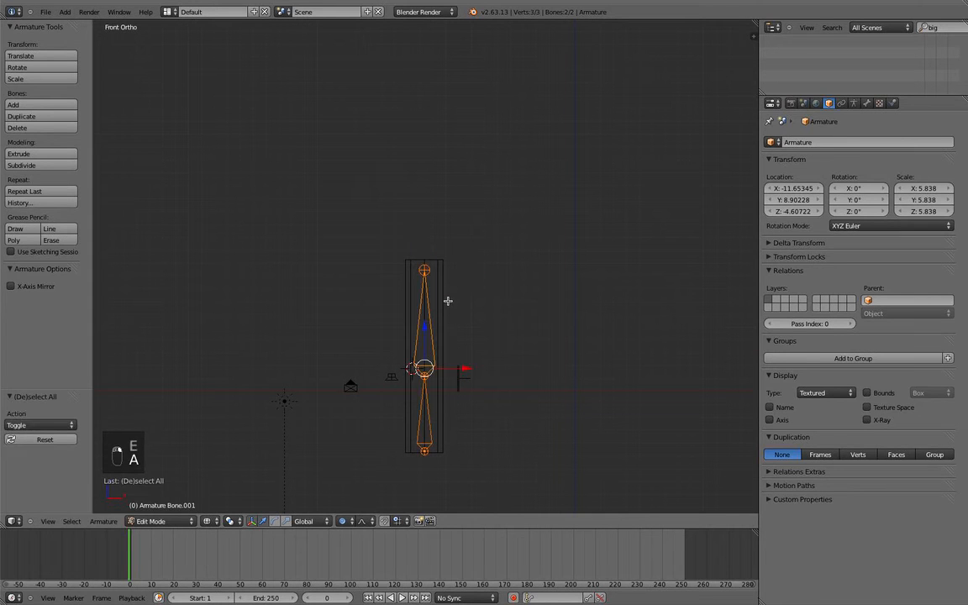
key("a")
key("a")
key("Tab")
Parent the cylinder to the armature using Armature Deform With Automatic Weights.
right_click(448, 317)
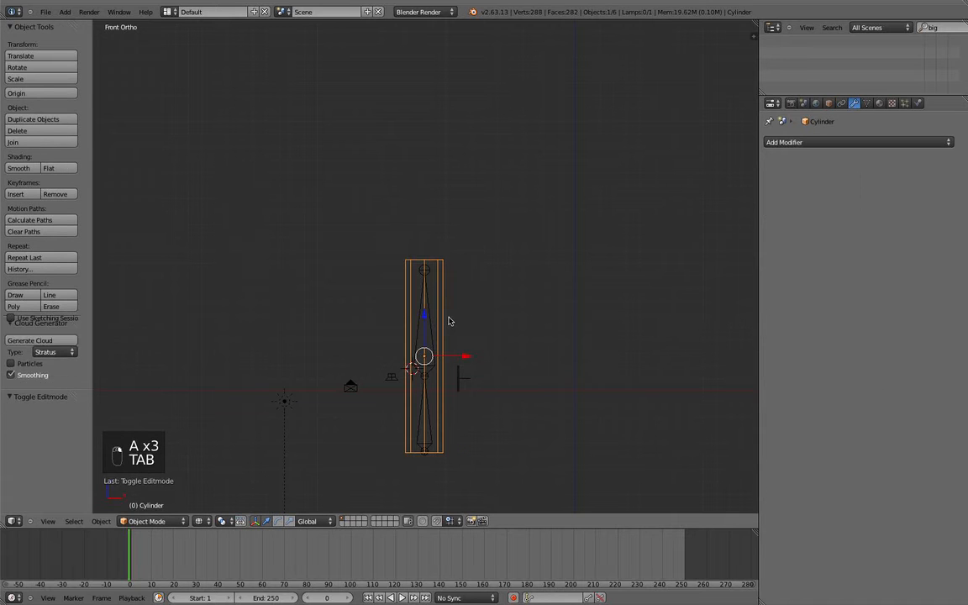
scroll(480, 328, "up", 1)
middle_click_drag(480, 329, 483, 236, "shift")
scroll(483, 235, "up", 2)
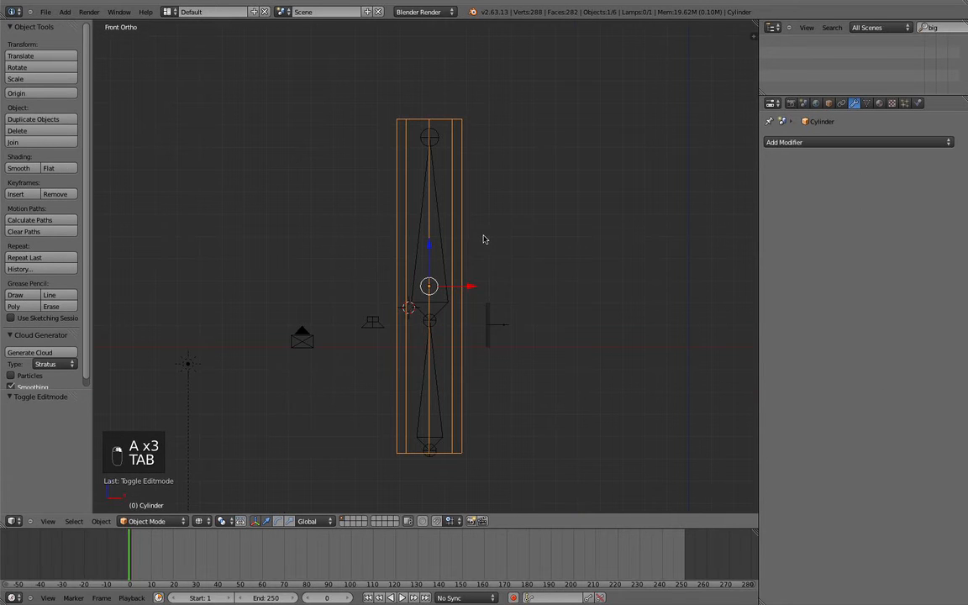
right_click(450, 300)
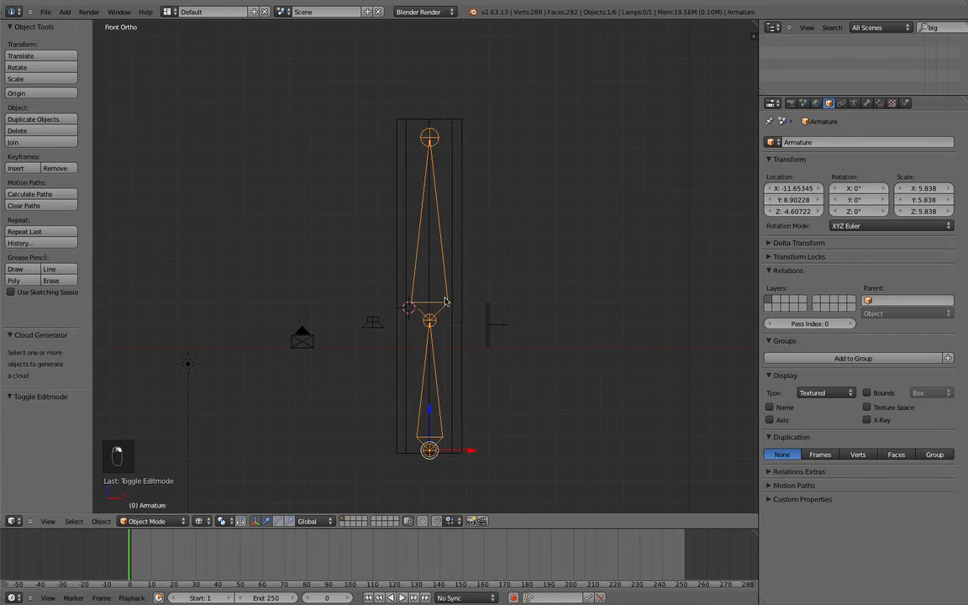
right_click(454, 251, "shift")
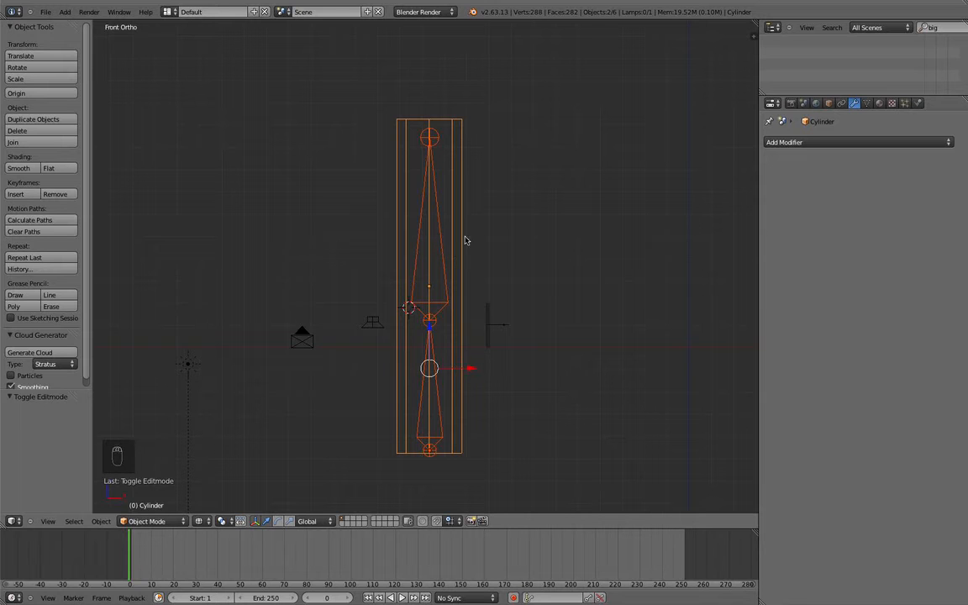
key("ctrl+p")
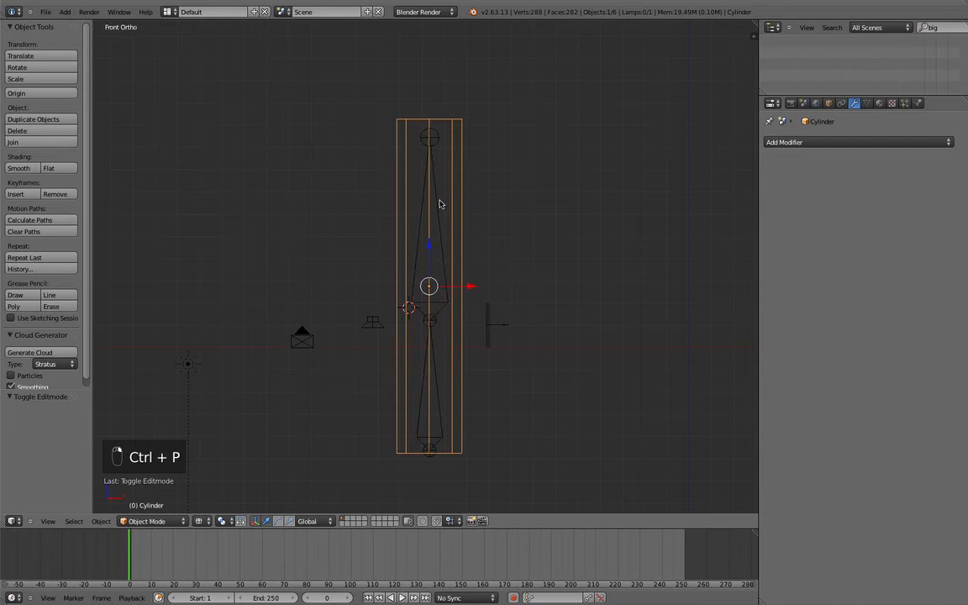
right_click(439, 205, "shift")
key("ctrl+p")
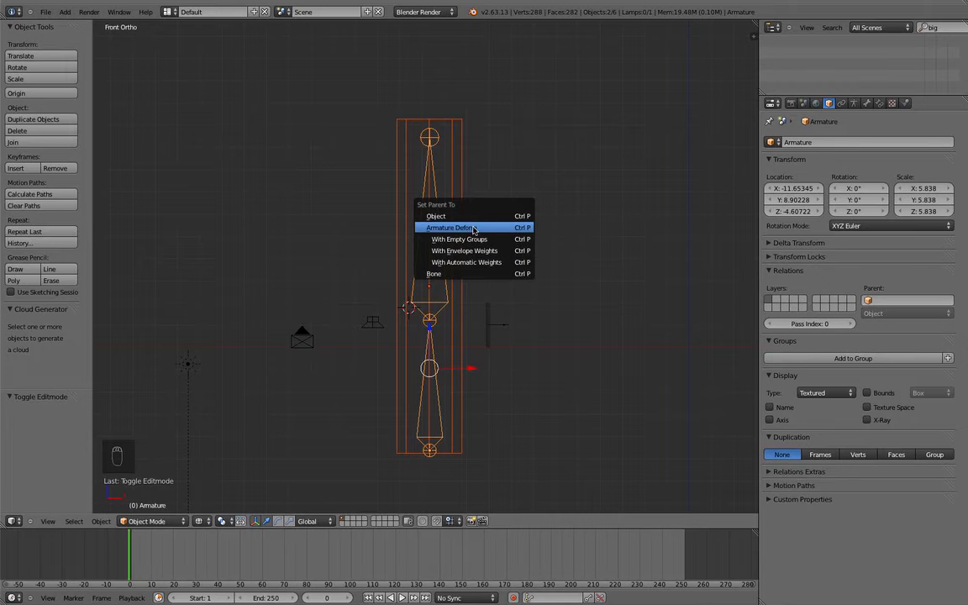
left_click(497, 262)
right_click(434, 267)
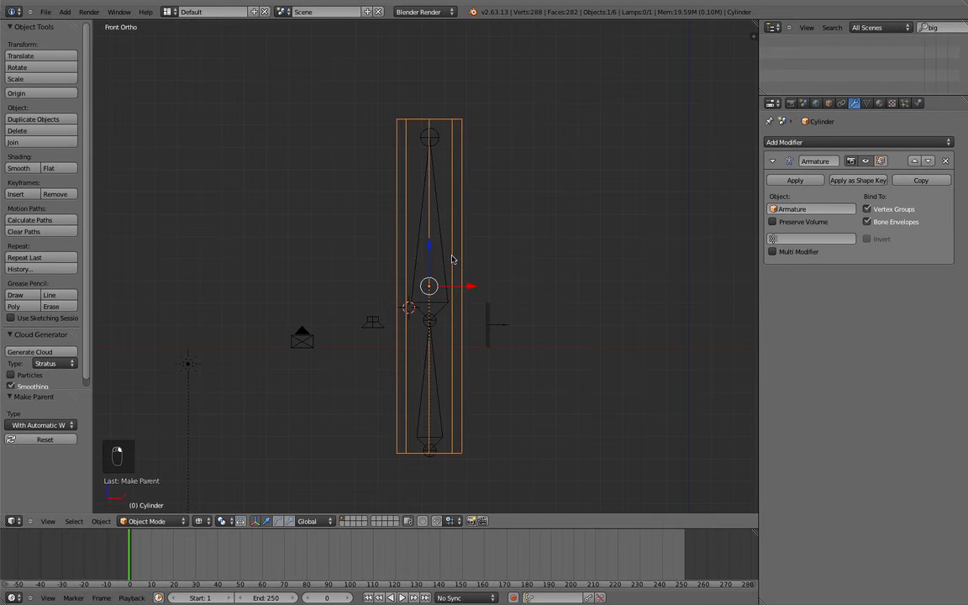
Put the armature in Pose Mode and rotate the upper bone about 38.5° in front view.
right_click(445, 275)
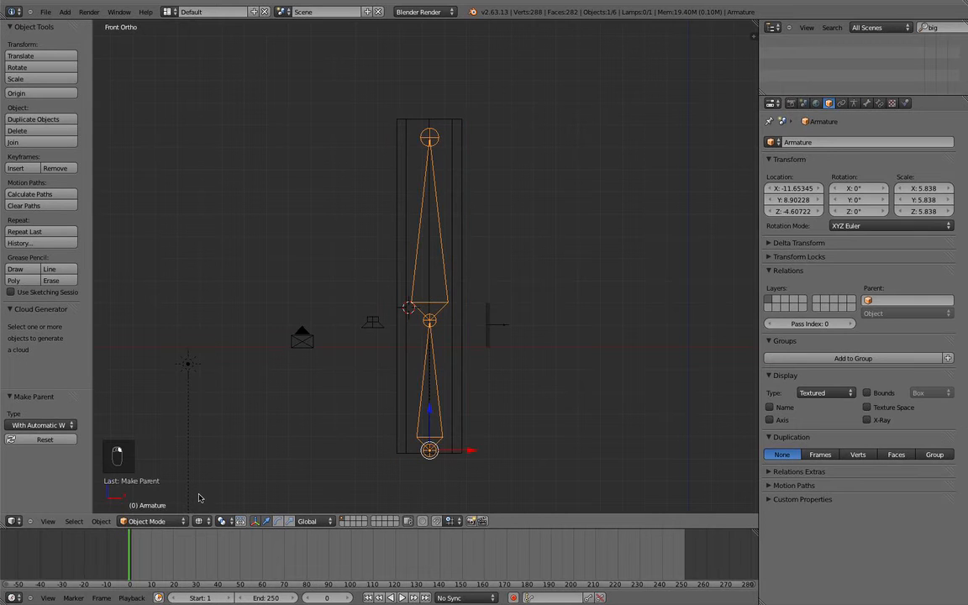
left_click(156, 522)
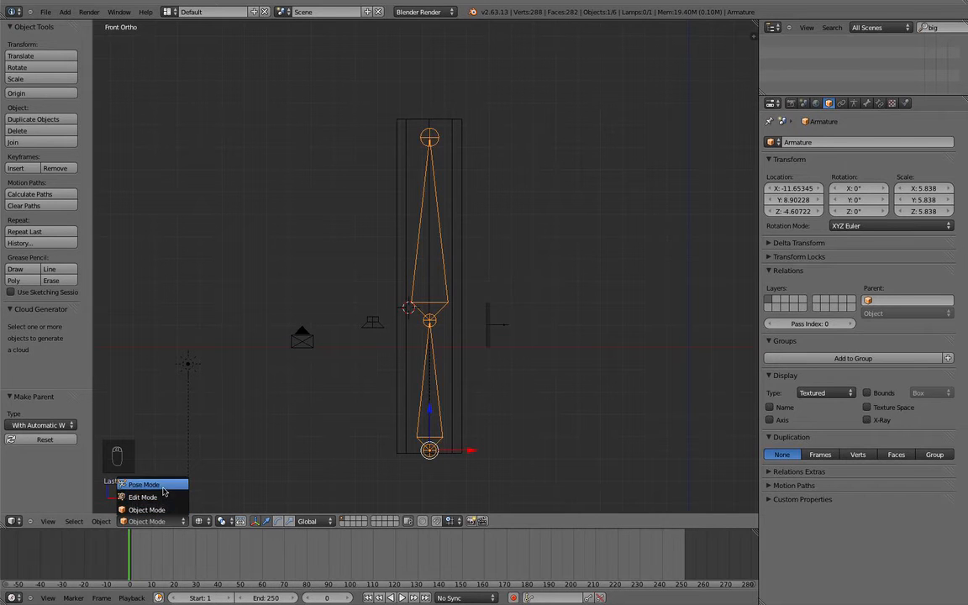
left_click(148, 442)
right_click(415, 307)
right_click(446, 301)
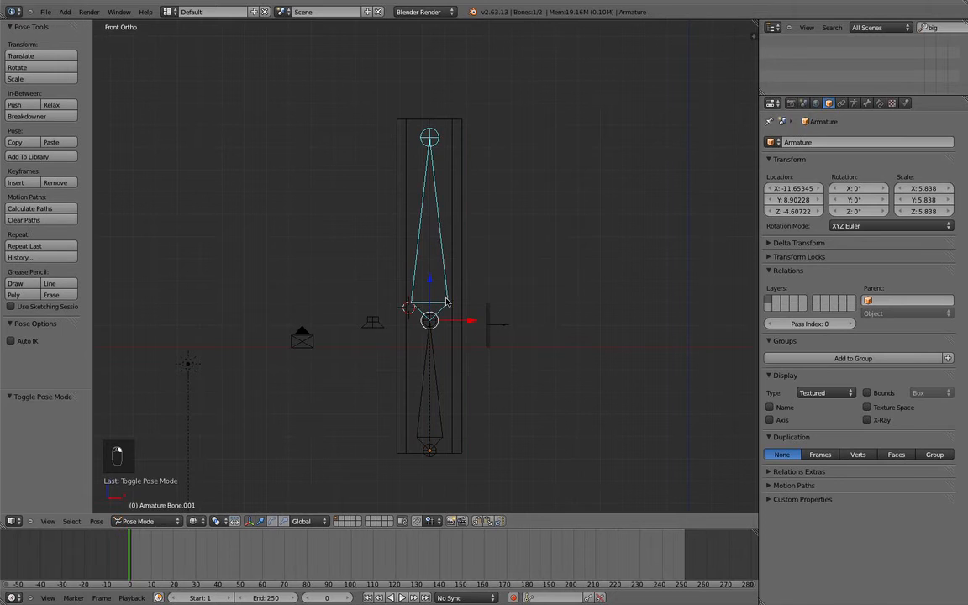
key("r")
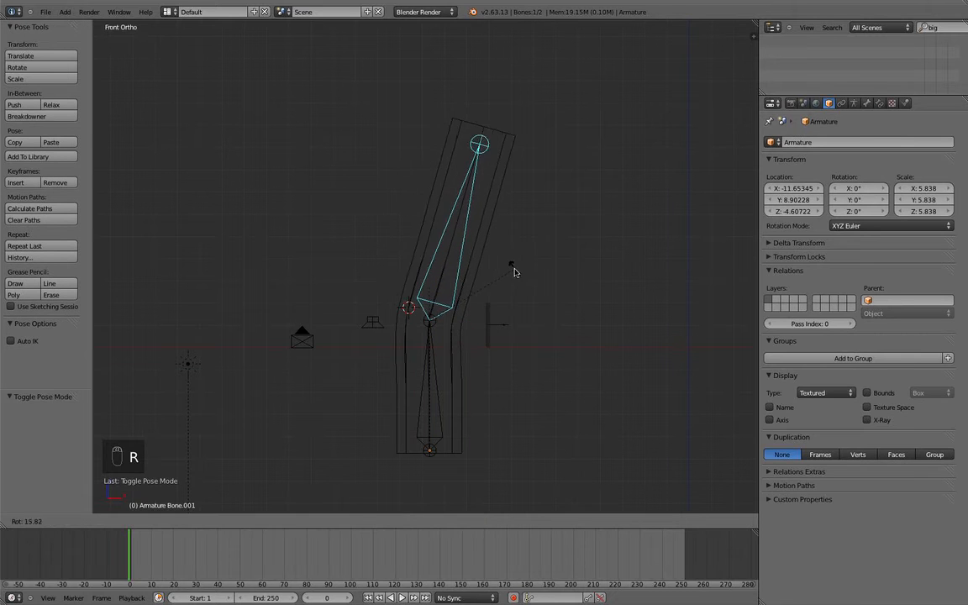
left_click(532, 307)
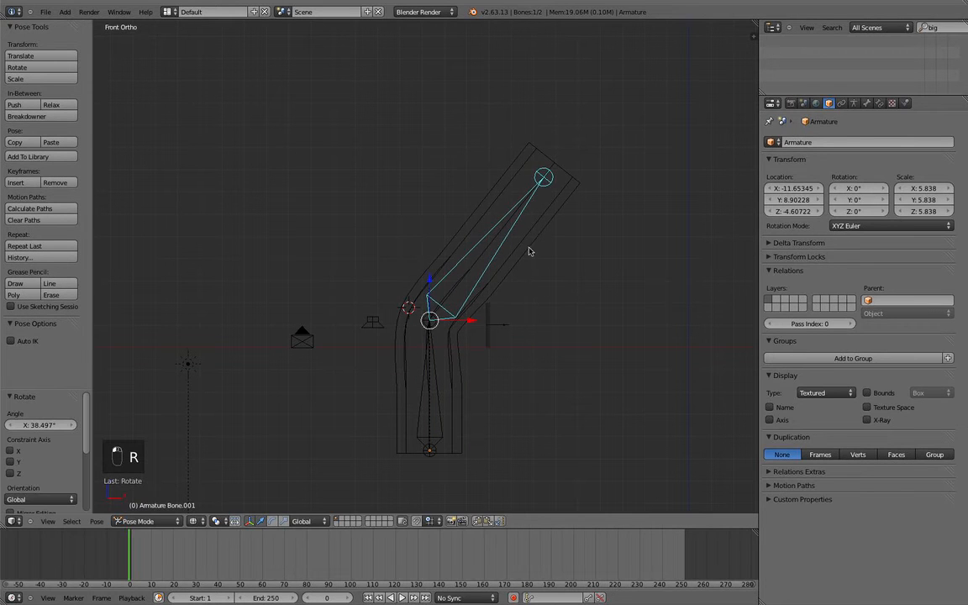
Display the bent cylinder in solid shading and deselect the bones.
key("Tab")
key("Tab")
middle_click_drag(547, 205, 482, 343)
key("z")
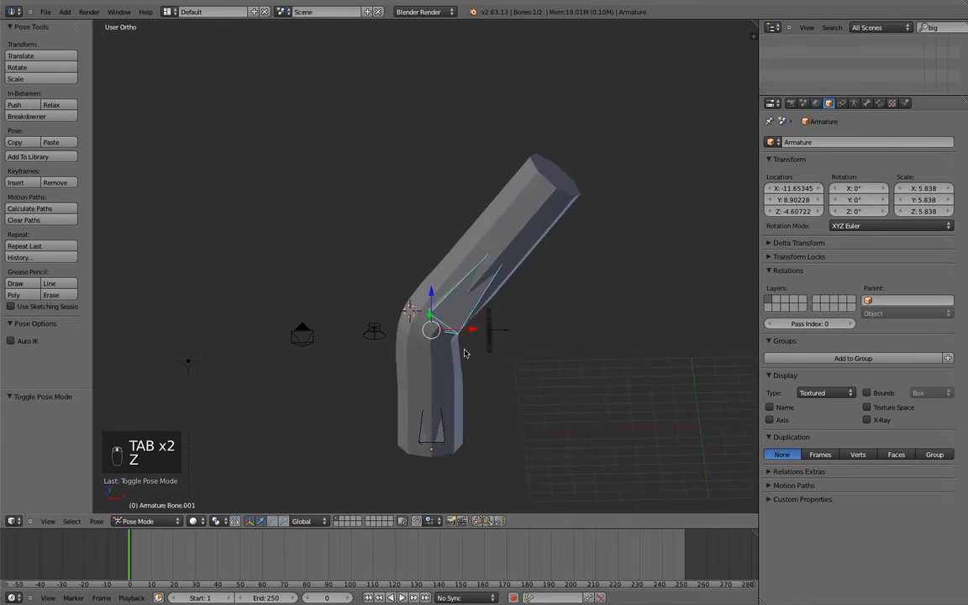
key("a")
middle_click_drag(491, 385, 571, 344)
Rotate the upper bone twice in front view, finishing with a rotation of about 64.7°.
right_click(431, 315)
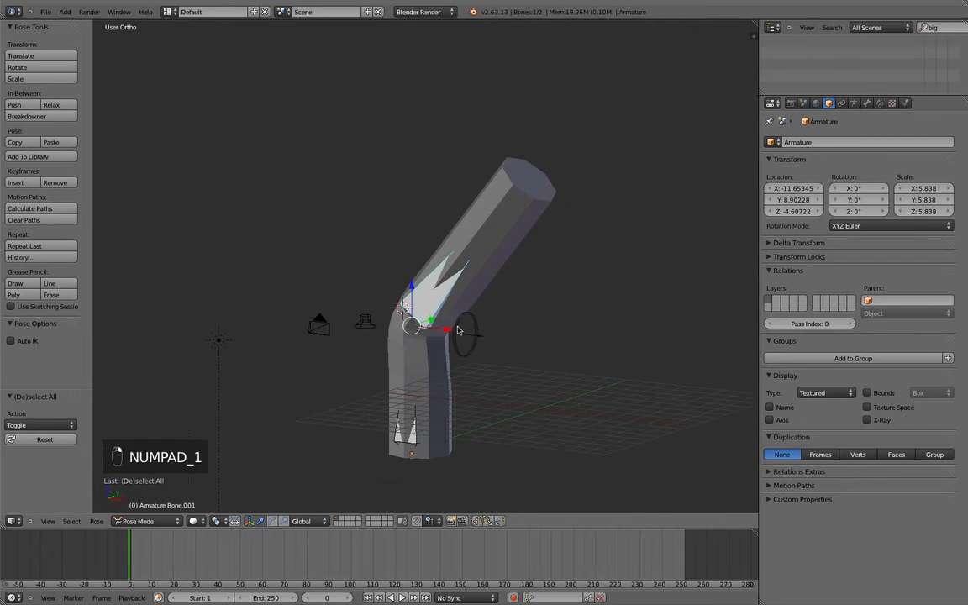
key("KP_1")
key("r")
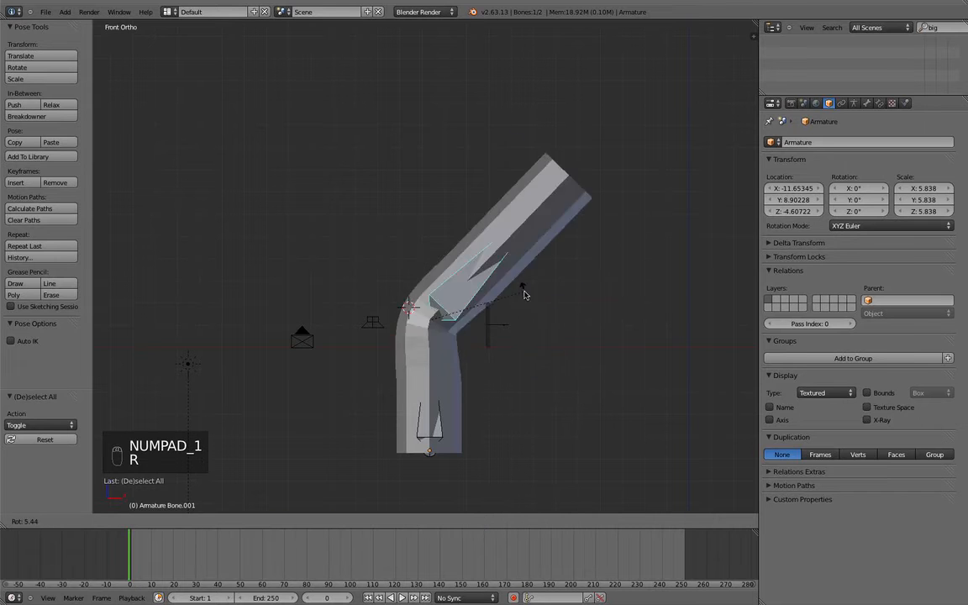
left_click(442, 237)
key("r")
left_click(542, 372)
Rotate the lower bone about -12° and deselect all bones.
right_click(439, 428)
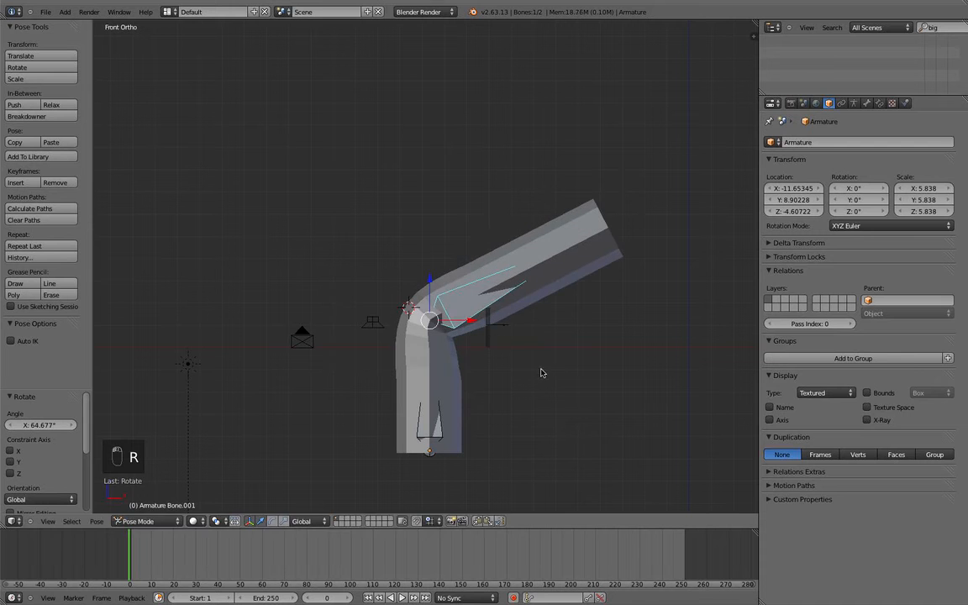
key("r")
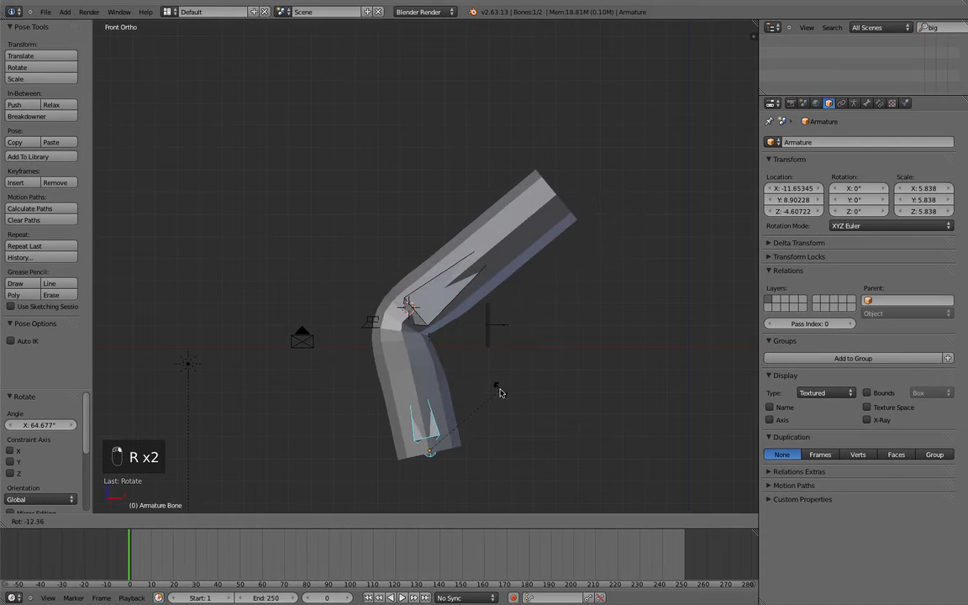
left_click(499, 398)
key("Tab")
key("Tab")
key("a")
key("a")
key("a")
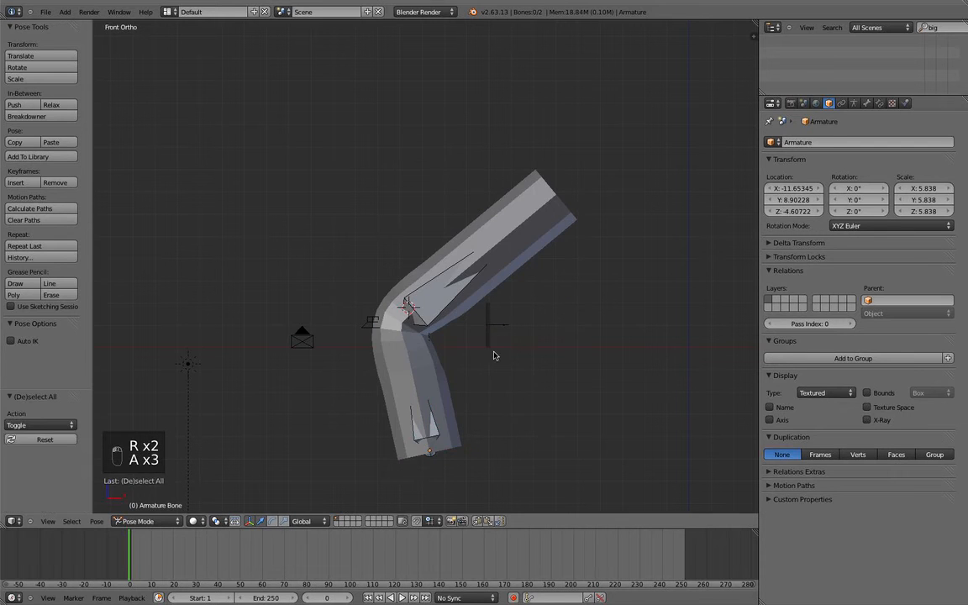
Examine the bent cylinder's joint up close and from several sides.
middle_click_drag(508, 367, 519, 364)
key("Tab")
key("Tab")
right_click(447, 315)
scroll(448, 315, "down", 3)
middle_click_drag(448, 314, 439, 246)
scroll(428, 314, "up", 4)
scroll(428, 313, "up", 4)
scroll(495, 357, "down", 4)
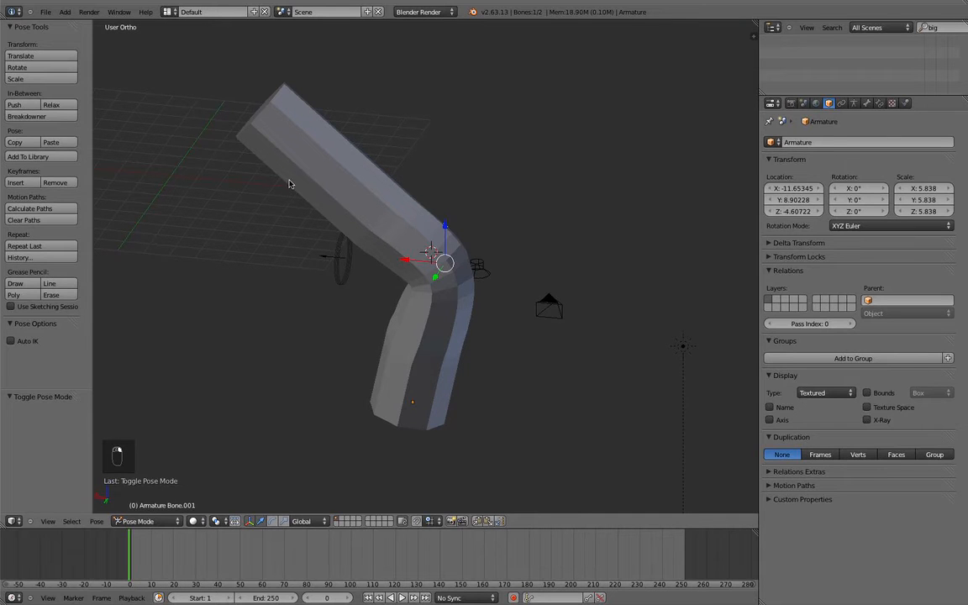
Switch to wireframe and inspect the cylinder's loop cuts and undeformed mesh in Edit Mode.
key("Tab")
key("Tab")
middle_click_drag(400, 223, 353, 223)
key("z")
middle_click_drag(533, 259, 411, 257)
right_click(417, 273)
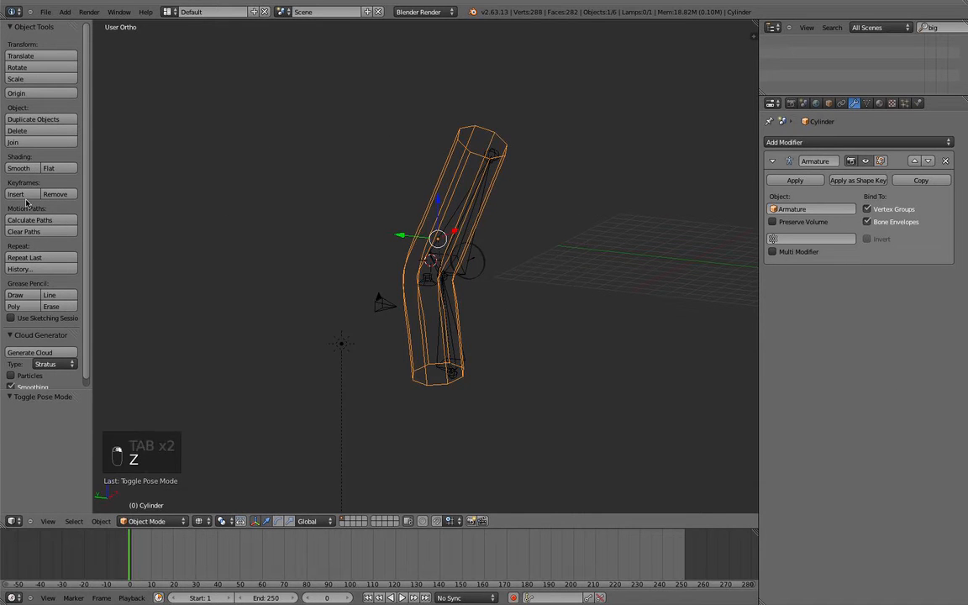
key("Tab")
middle_click_drag(502, 307, 556, 320)
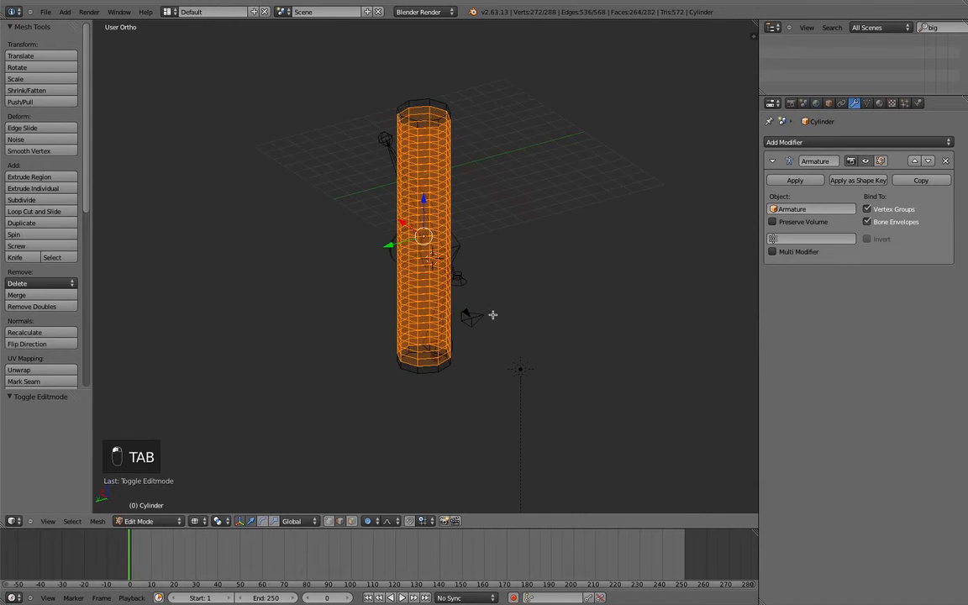
Return the cylinder to Object Mode, switch back to solid shading, and delete it.
key("Tab")
mouse_move(477, 311)
middle_mouse_down()
mouse_move(577, 307)
mouse_move(491, 283)
mouse_move(365, 298)
mouse_move(302, 234)
mouse_move(434, 296)
middle_mouse_up()
key("z")
scroll(483, 288, "up", 4)
key("x")
left_click(437, 297)
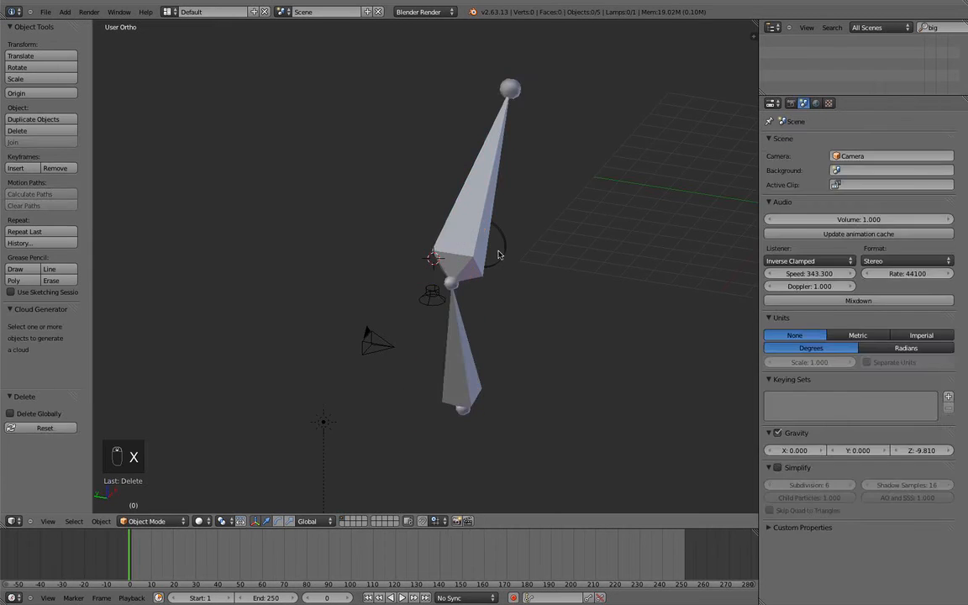
Return the armature from Pose Mode to Object Mode and delete it.
right_click(486, 249)
key("x")
middle_click_drag(477, 244, 446, 287)
key("Tab")
key("Tab")
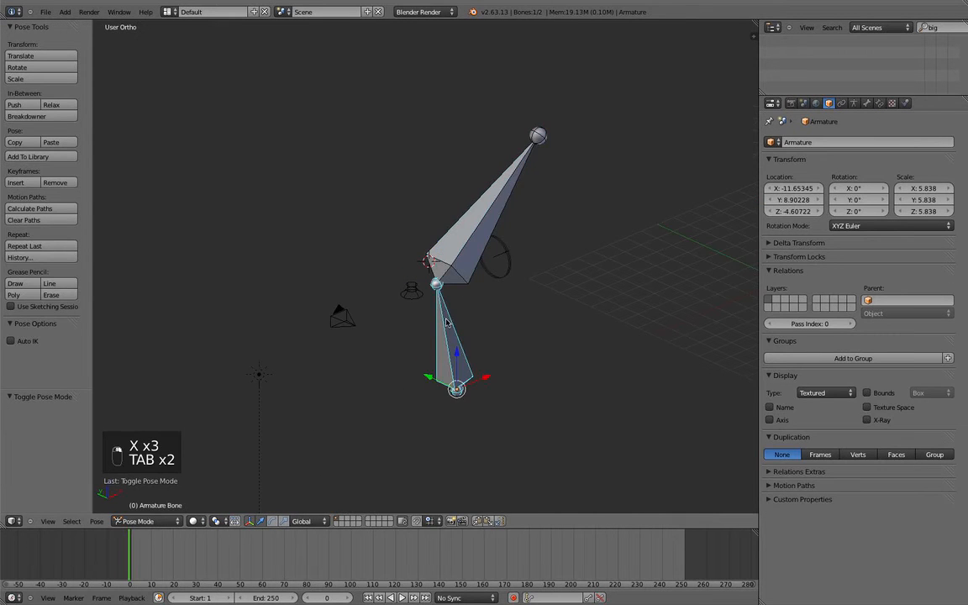
left_click(139, 521)
left_click(140, 567)
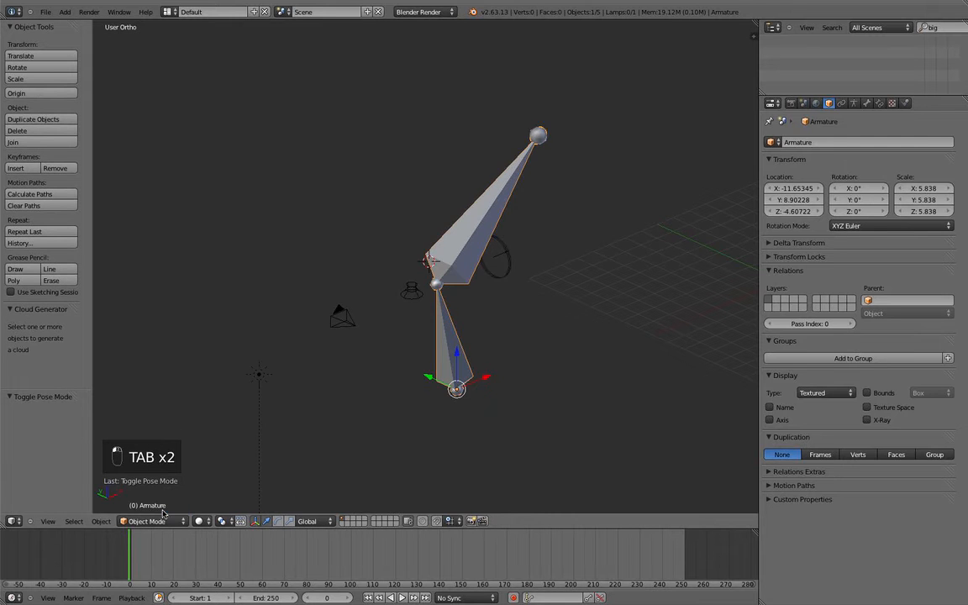
middle_click_drag(397, 453, 390, 400)
key("x")
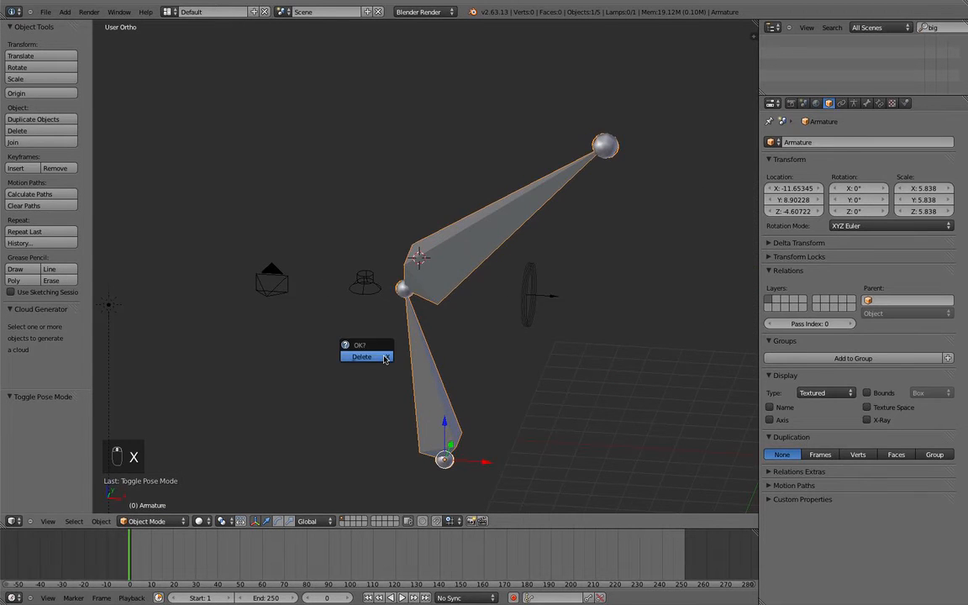
left_click(388, 356)
Move the speaker about 3.77 along X, then move it together with the force field about -4.35 along X.
middle_click_drag(357, 316, 528, 333)
right_click(371, 296)
key("g")
key("x")
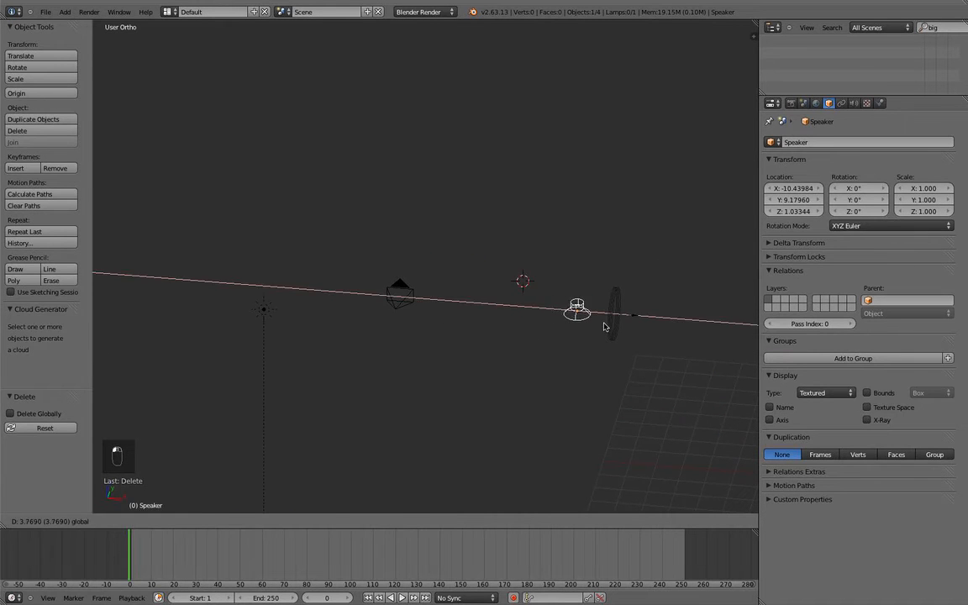
left_click(604, 323)
right_click(623, 316, "shift")
key("g")
key("x")
left_click(519, 309)
middle_click_drag(519, 310, 394, 292)
Select the force field on its own and delete it.
right_click(382, 290)
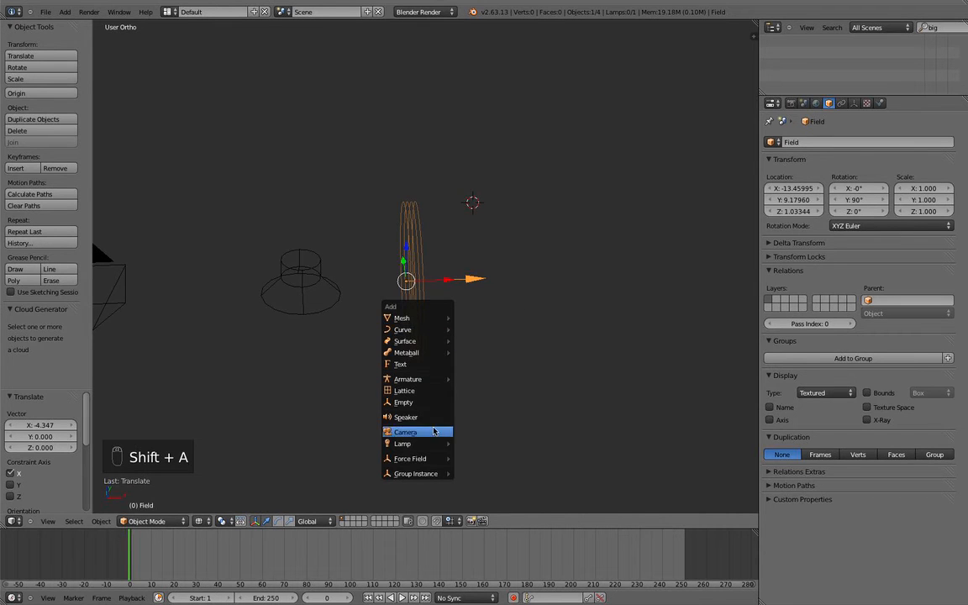
mouse_move(422, 456)
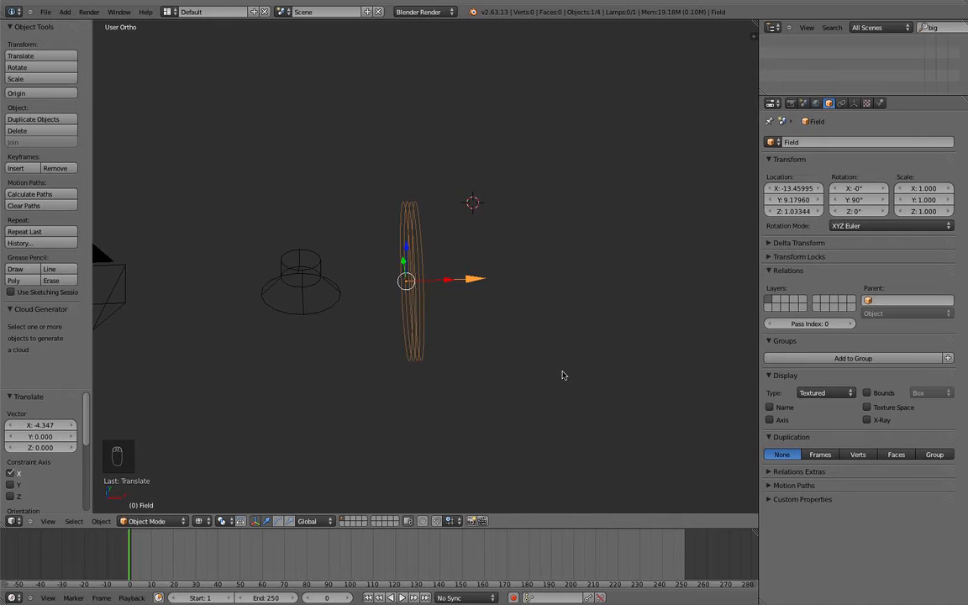
scroll(469, 299, "down", 3)
mouse_move(467, 298)
middle_mouse_down()
mouse_move(507, 314)
mouse_move(470, 314)
middle_mouse_up()
scroll(471, 317, "up", 1)
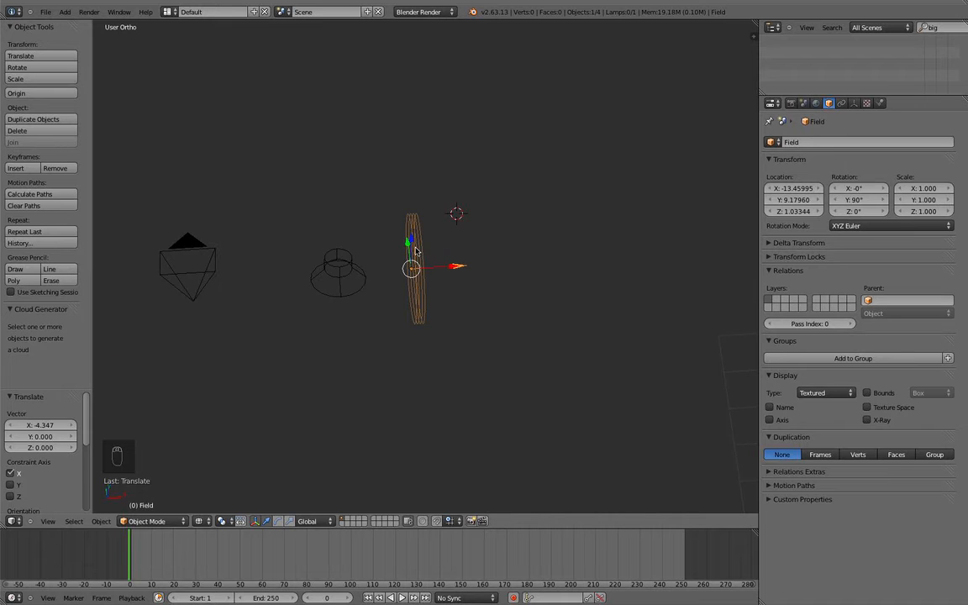
key("KP_1")
key("x")
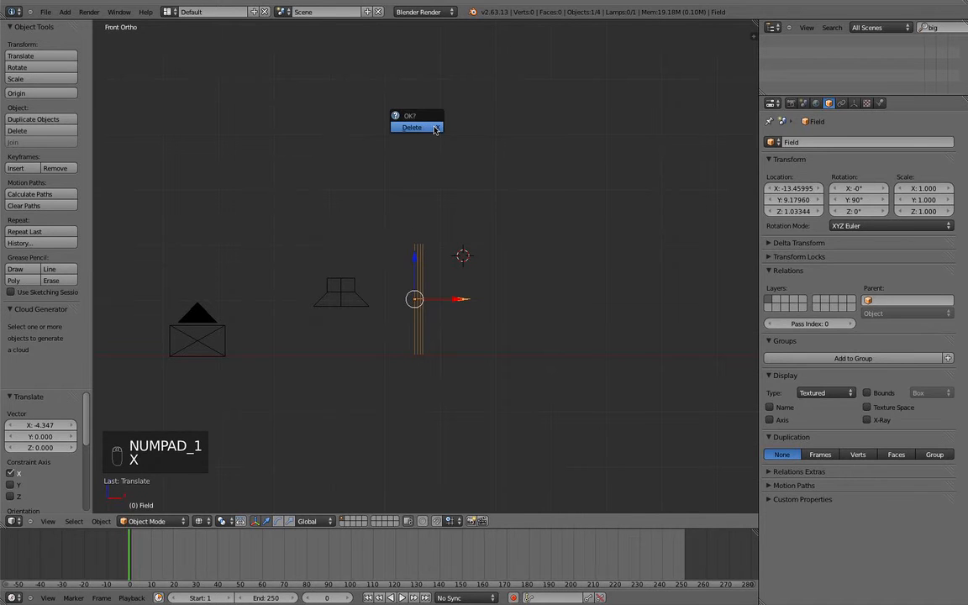
left_click(434, 131)
Select the speaker and delete it.
middle_click_drag(368, 322, 328, 221)
right_click(422, 206)
middle_click_drag(413, 384, 476, 390)
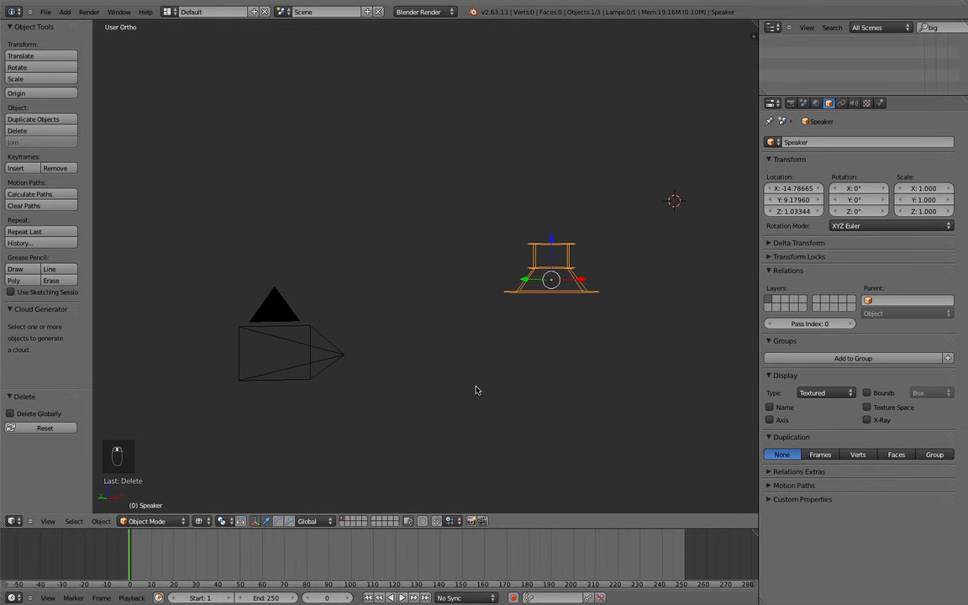
key("KP_1")
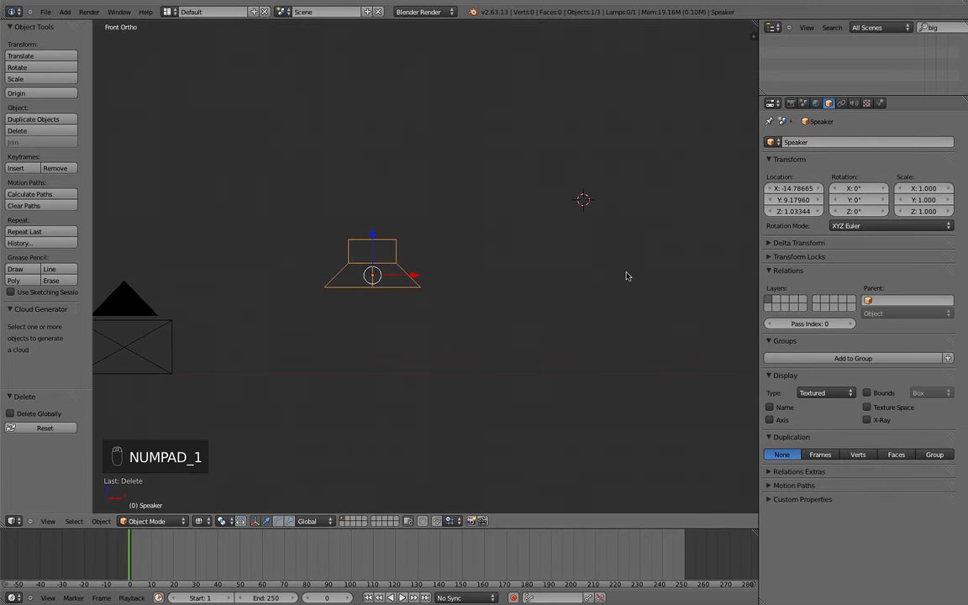
key("KP_7")
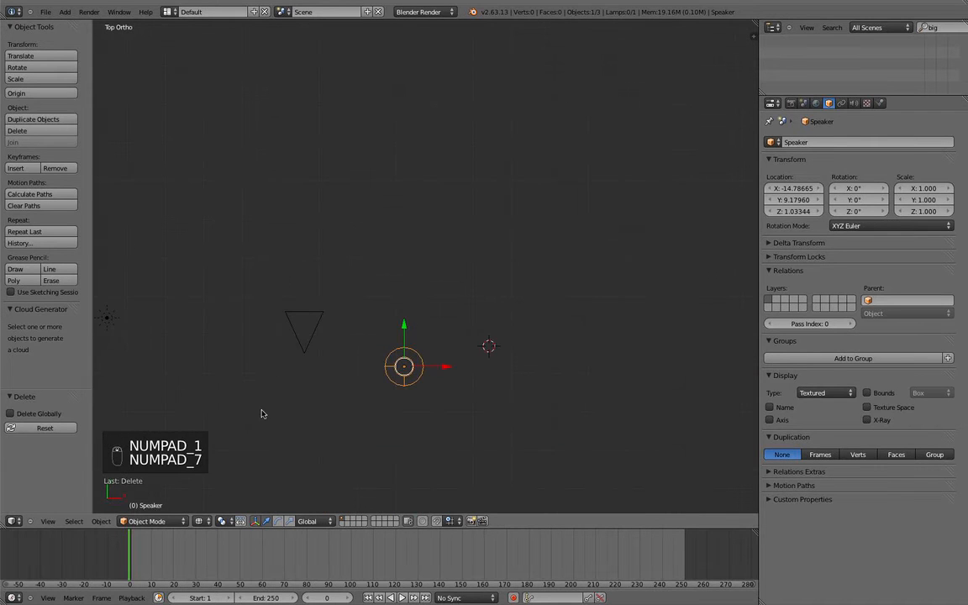
key("x")
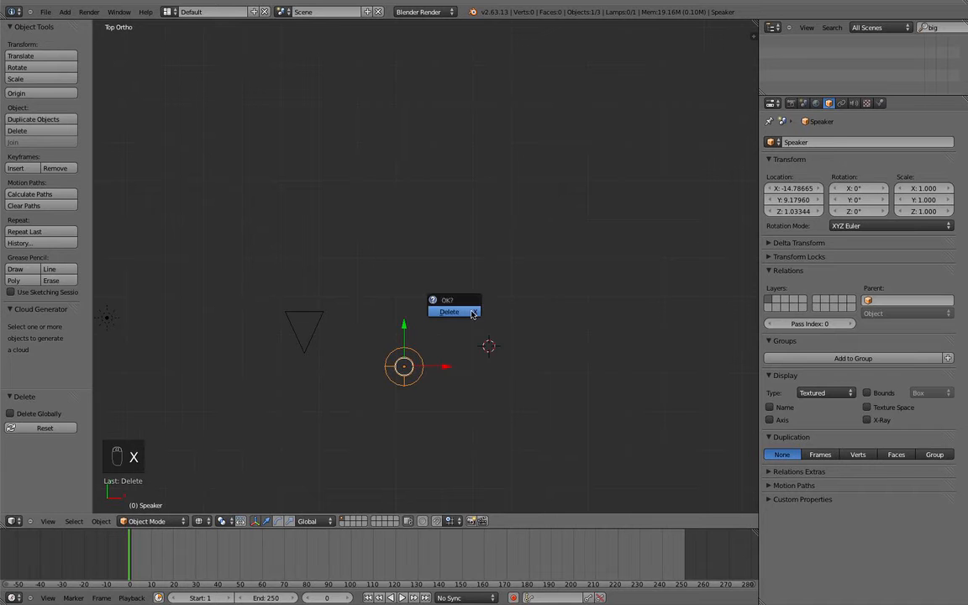
left_click(472, 313)
Select the camera, look through it and aim it in fly mode at about 76.2° X and 76.5° Z rotation.
middle_click_drag(386, 330, 435, 326, "shift")
right_click(359, 333)
middle_click_drag(399, 360, 410, 325)
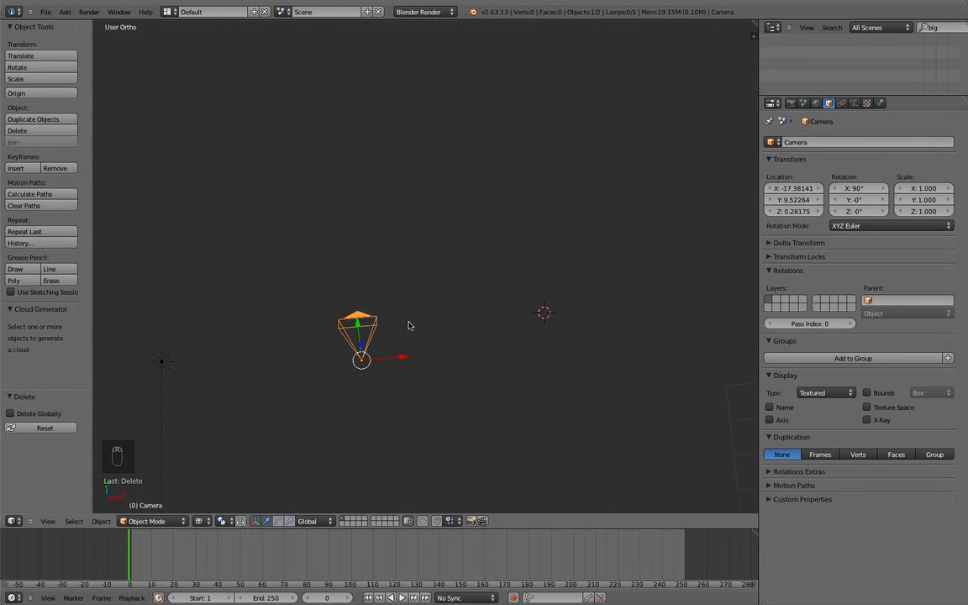
key("KP_0")
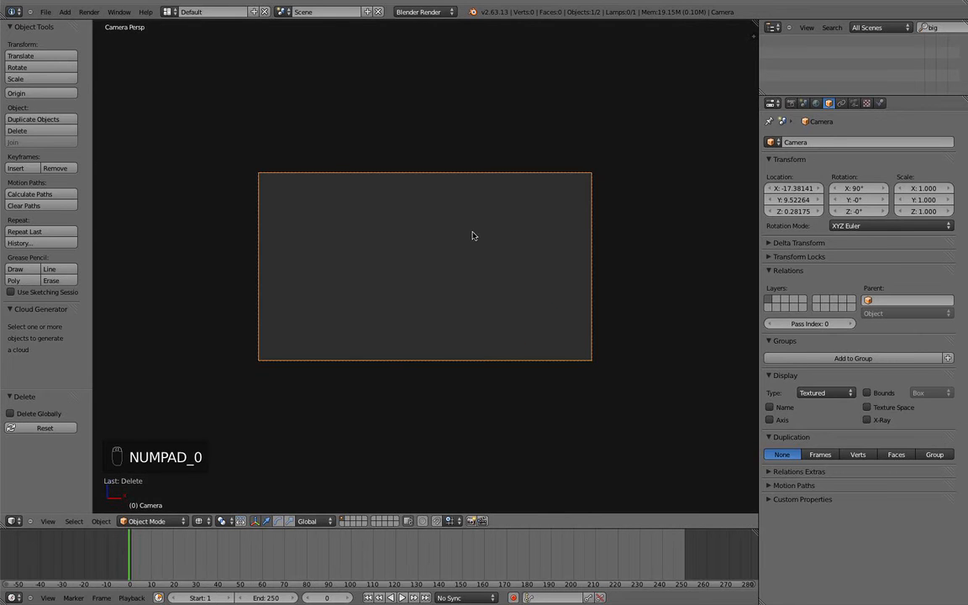
key("shift+f")
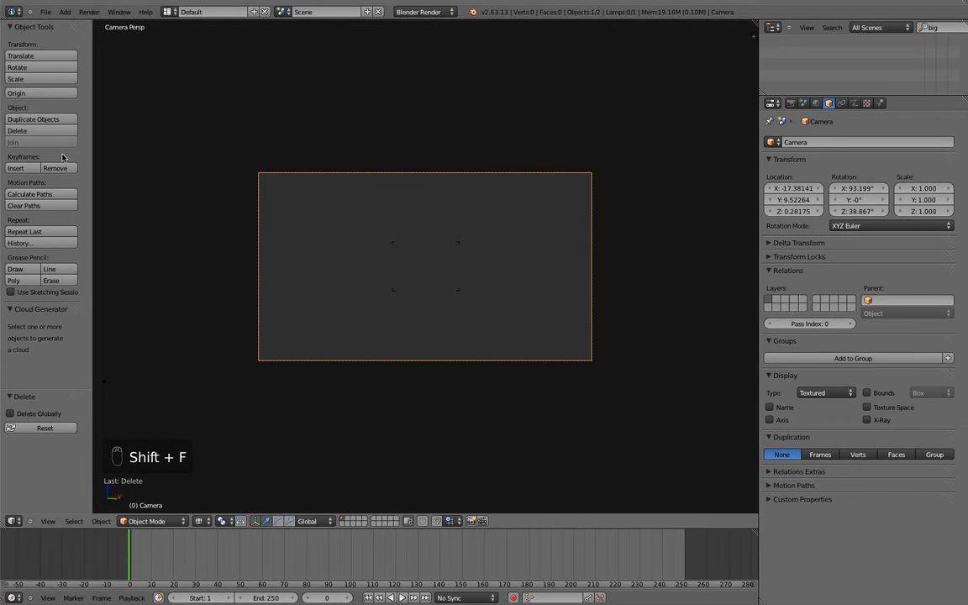
left_click(412, 351)
Add a cube mesh to the scene.
key("shift+a")
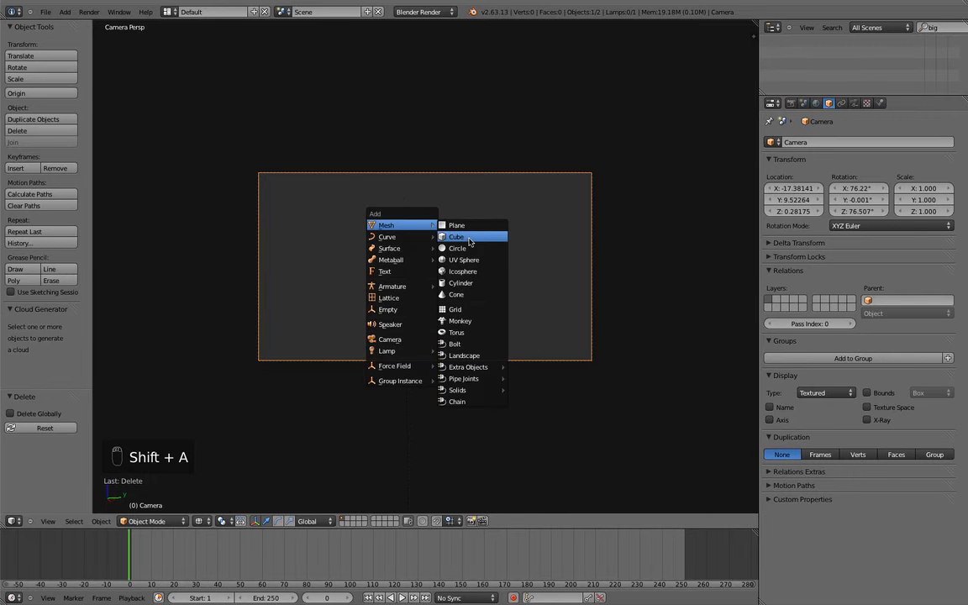
left_click(422, 214)
middle_click_drag(469, 243, 428, 254)
scroll(425, 257, "down", 5)
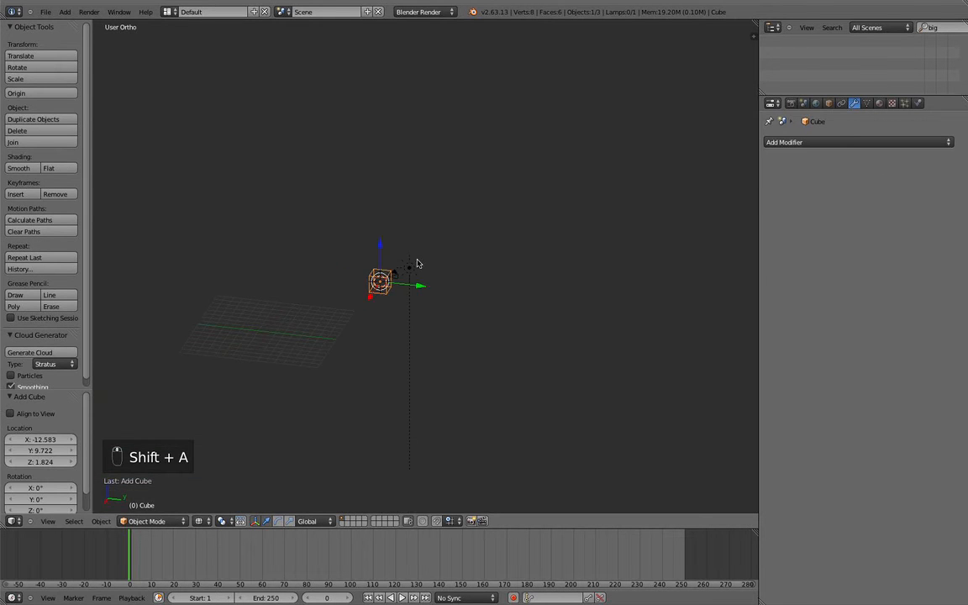
Move the cube along X in front of the camera, then raise it about 4.91 along Z.
middle_click_drag(403, 289, 389, 340)
left_click(347, 344)
left_click(323, 347)
key("g")
key("x")
left_click(417, 275)
left_click_drag(407, 228, 410, 261)
middle_click_drag(411, 260, 523, 208)
left_click_drag(424, 276, 441, 233)
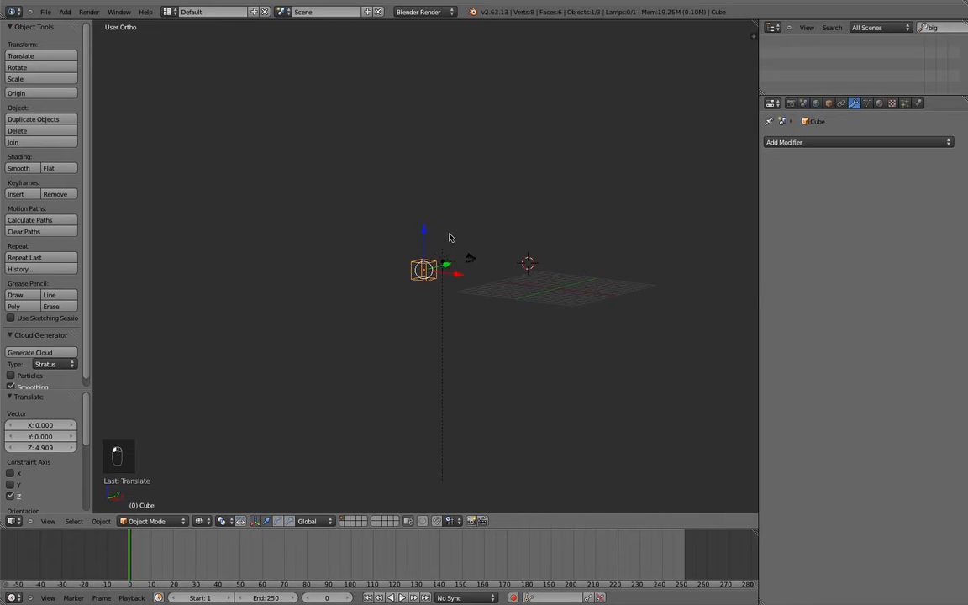
Look through the camera in solid shading, render an image of the cube, and close the render.
key("KP_0")
key("z")
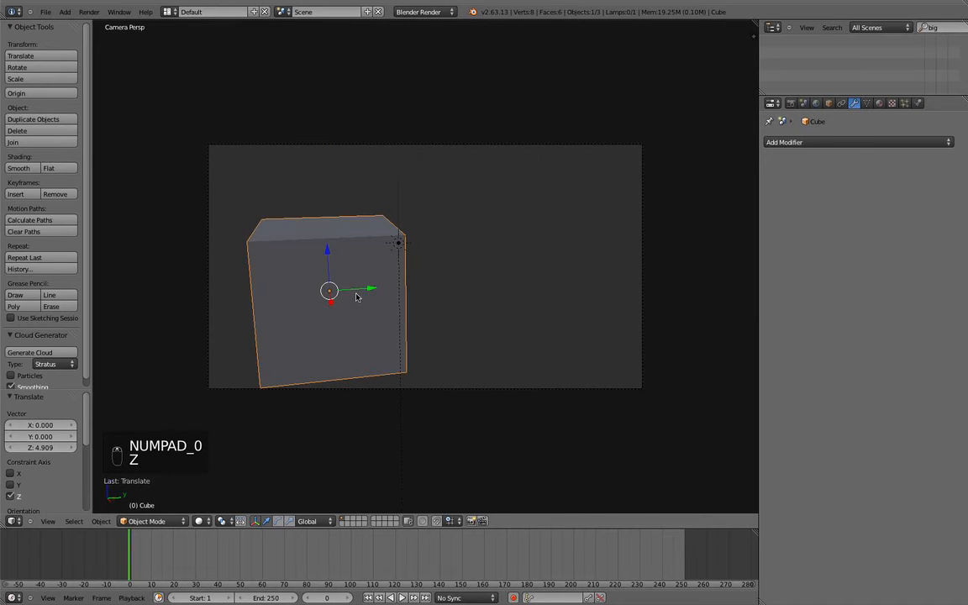
left_click(98, 14)
left_click(105, 24)
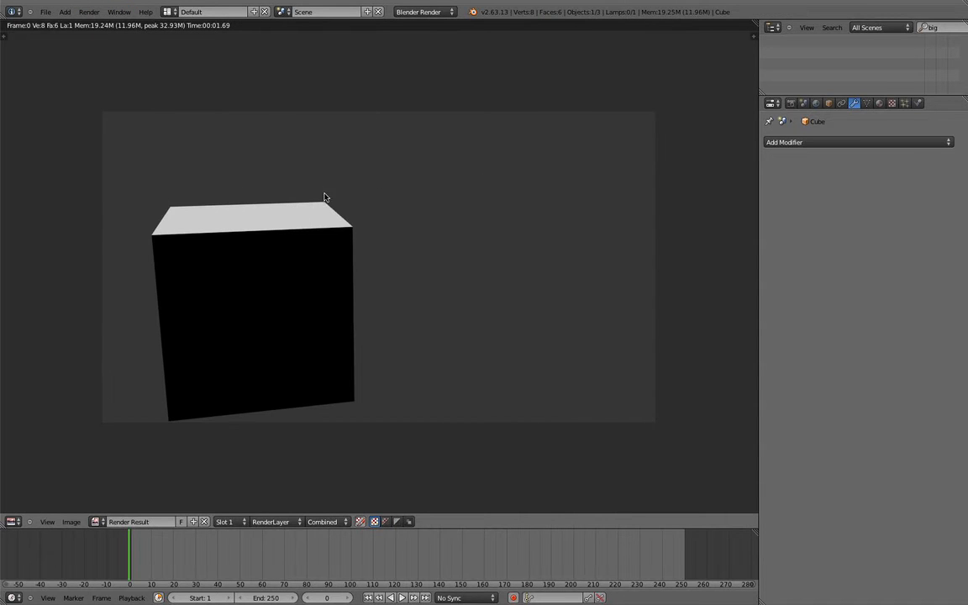
key("Escape")
Select the camera and move it in the top view to about X -18.8, Y 9.26, keeping its rotation.
scroll(420, 228, "down", 4)
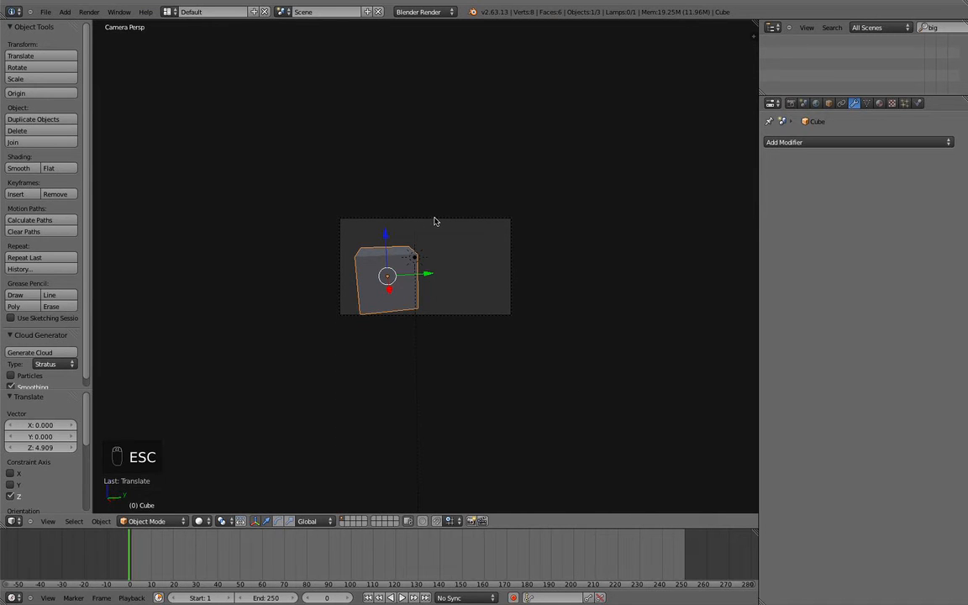
right_click(508, 222)
scroll(506, 225, "down", 2)
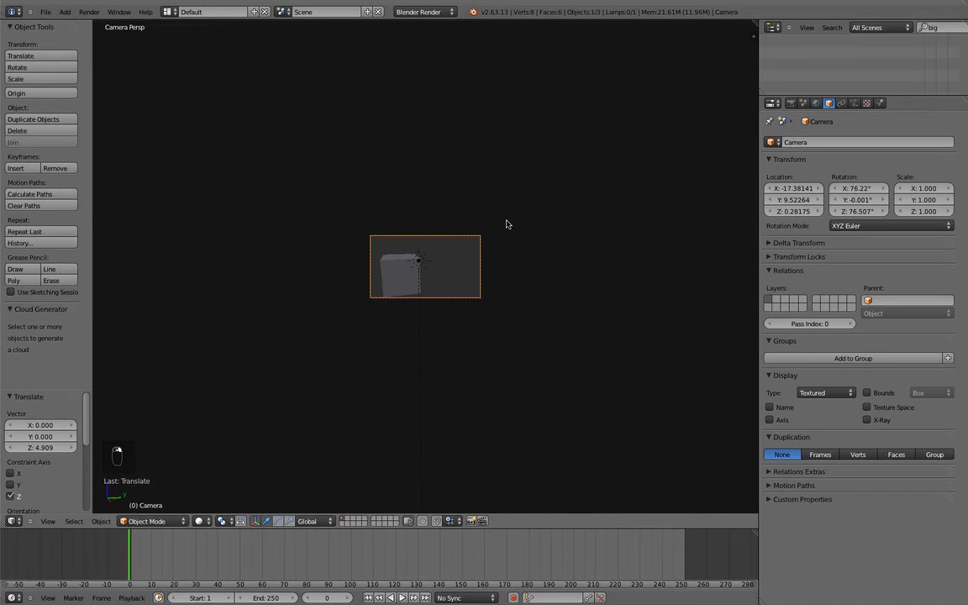
key("KP_7")
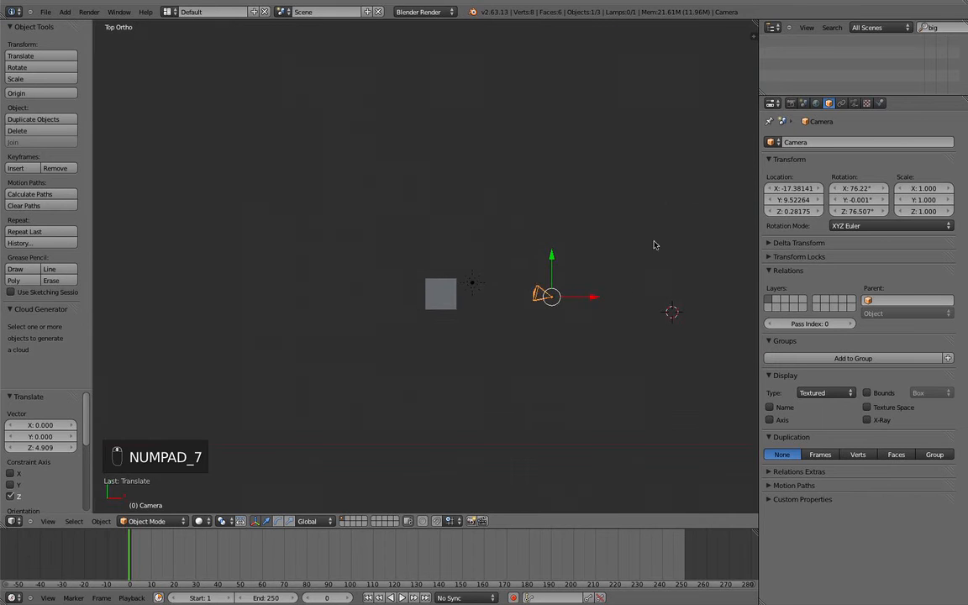
key("g")
left_click(630, 270)
left_click_drag(555, 272, 563, 299)
left_click(583, 298)
key("r")
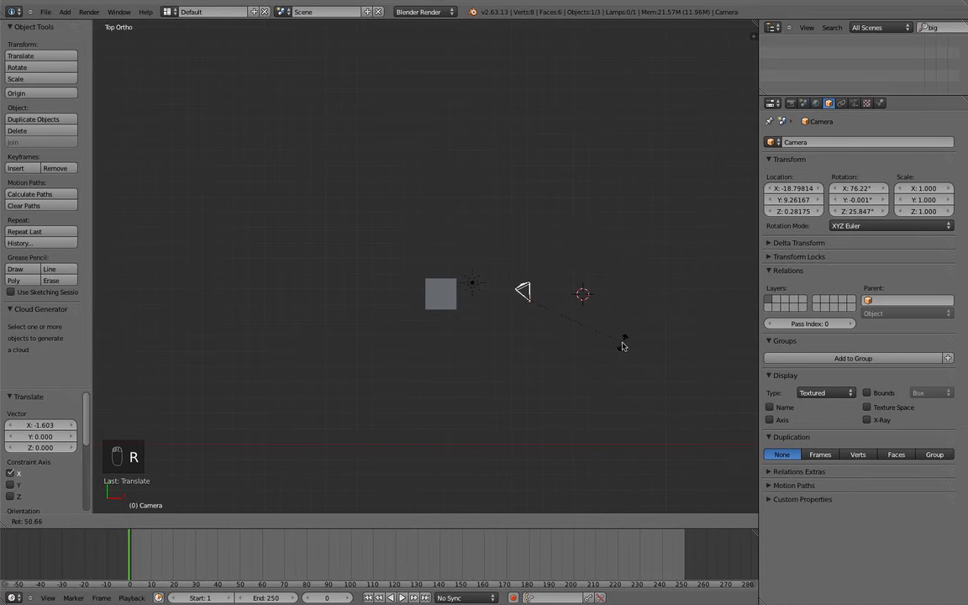
right_click(581, 239)
Select the sun lamp and raise it along Z, high above the cube.
middle_click_drag(555, 308, 544, 281, "shift")
scroll(489, 383, "up", 2)
scroll(495, 317, "down", 3)
middle_click_drag(426, 239, 400, 262)
scroll(476, 276, "up", 5)
right_click(417, 269)
right_click(438, 265)
scroll(404, 259, "up", 4)
middle_click_drag(474, 232, 411, 264)
left_click_drag(382, 228, 383, 56)
Duplicate the sun lamp twice and spread the copies around the cube.
middle_click_drag(383, 56, 441, 123)
key("shift+d")
left_click(526, 178)
key("shift+d")
left_click(443, 116)
Select all three sun lamps and lower them together about 4.38 along Z.
right_click(422, 160, "shift")
right_click(483, 120, "shift")
left_click_drag(422, 105, 418, 178)
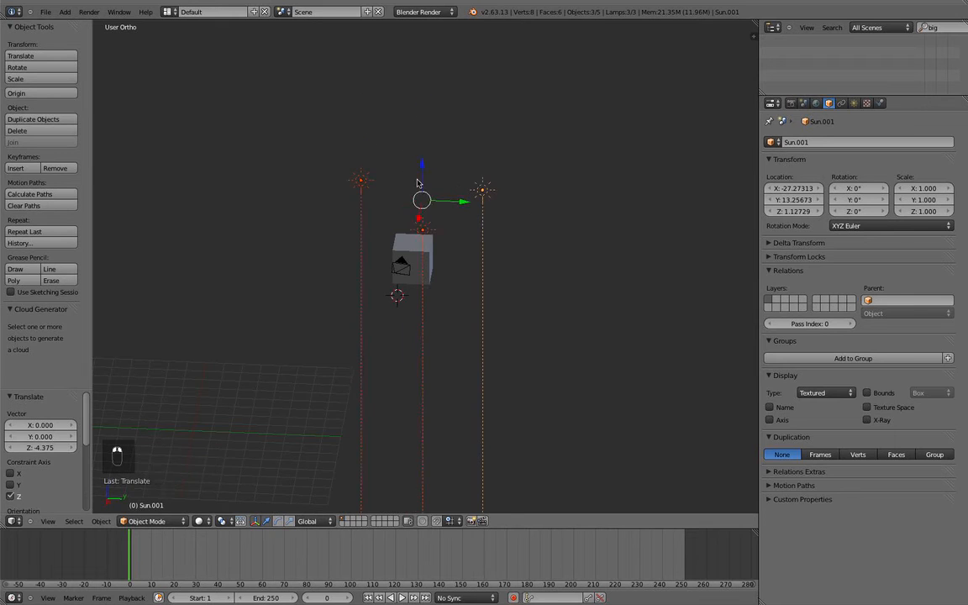
Render the cube through the camera with all three sun lamps, then close the render.
middle_click_drag(407, 177, 442, 220)
key("KP_0")
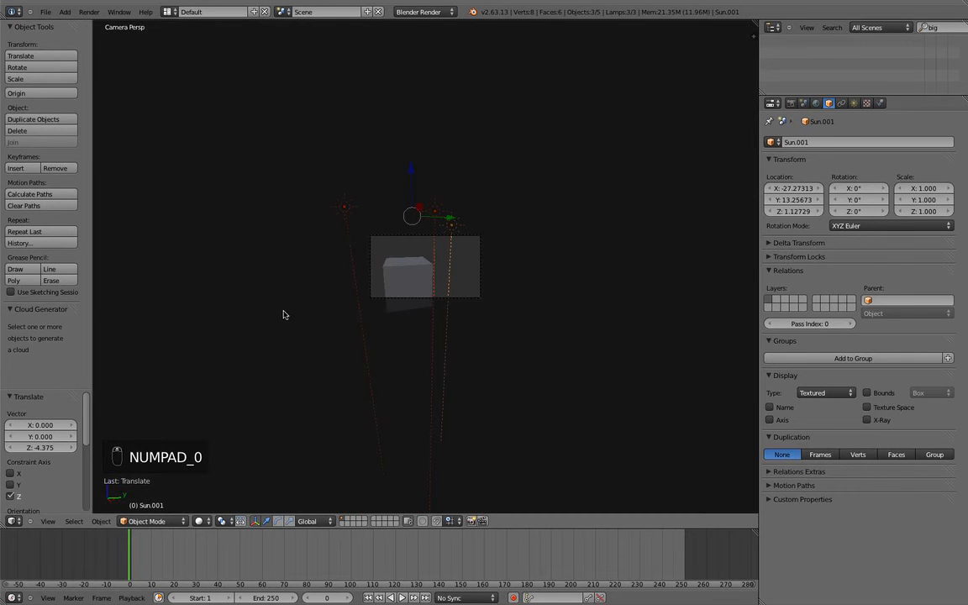
left_click(202, 523)
left_click(90, 13)
left_click(105, 23)
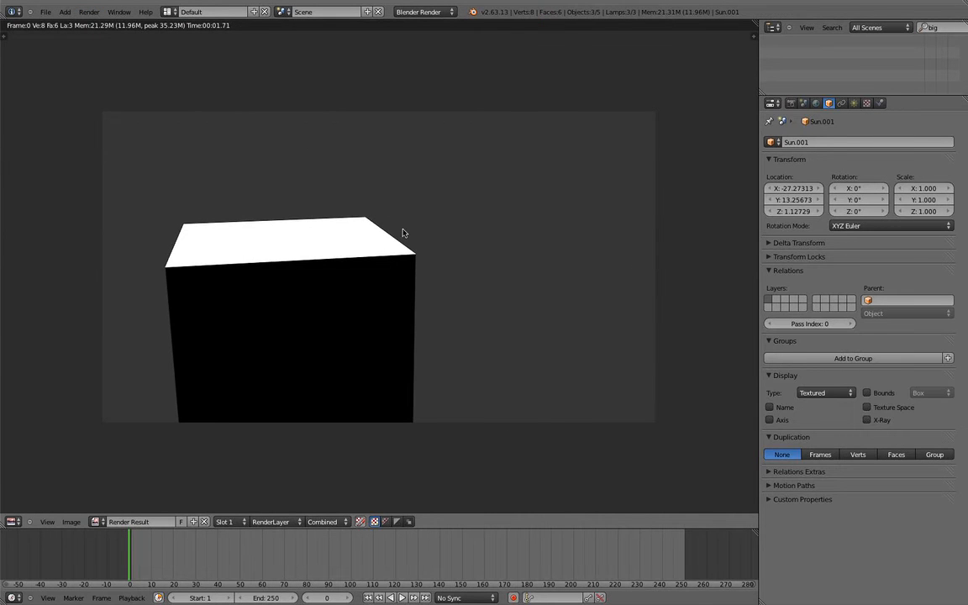
key("Escape")
Delete the three sun lamps and the cube, leaving only the camera.
middle_click_drag(439, 182, 378, 194)
scroll(378, 194, "down", 3)
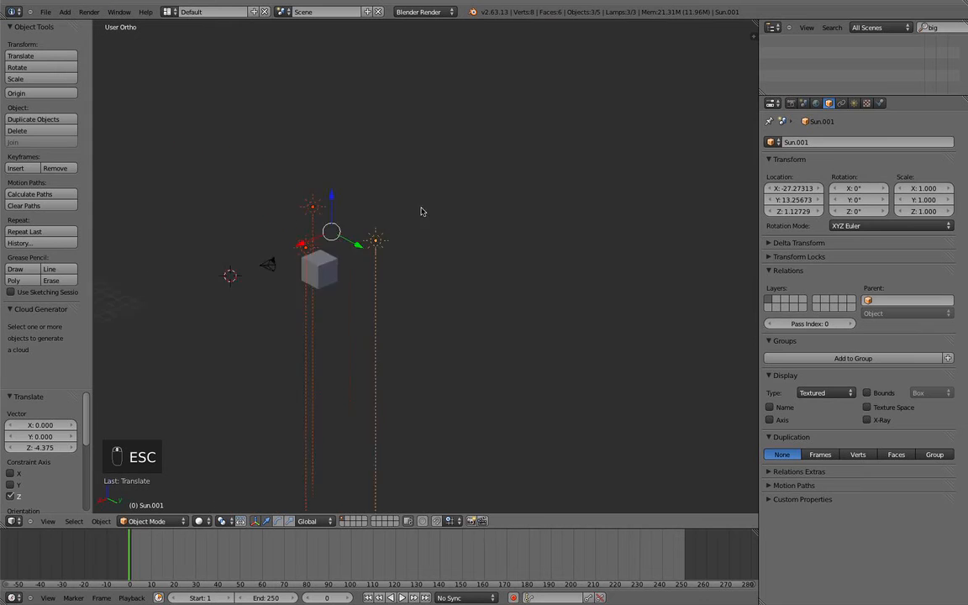
right_click(288, 227, "shift")
right_click(328, 180, "shift")
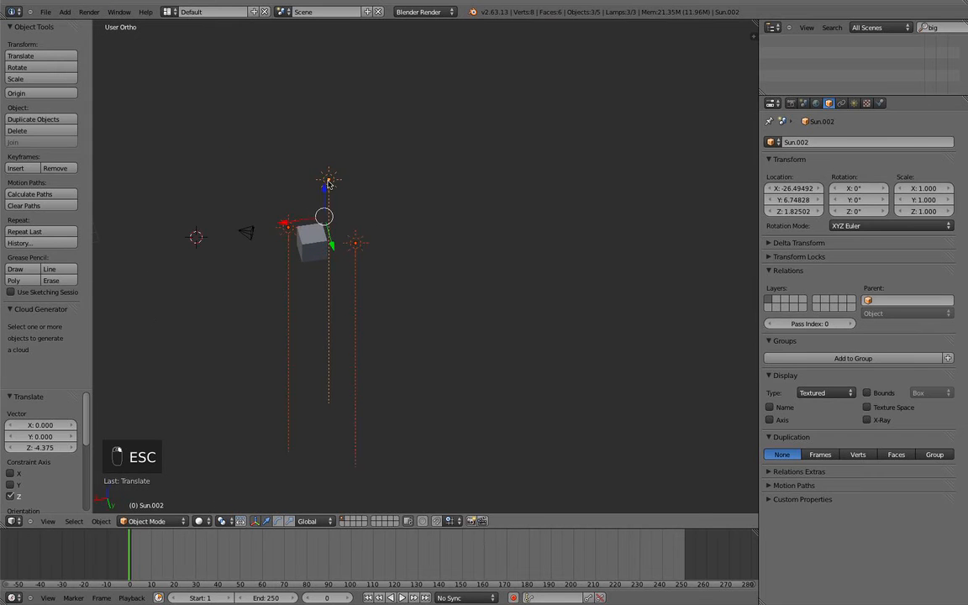
key("x")
left_click(329, 183)
right_click(313, 232)
key("x")
left_click(313, 229)
Select the camera and move it in the top view about 20.08 along X and 1.62 along Y.
right_click(244, 231)
scroll(286, 230, "down", 4)
key("KP_7")
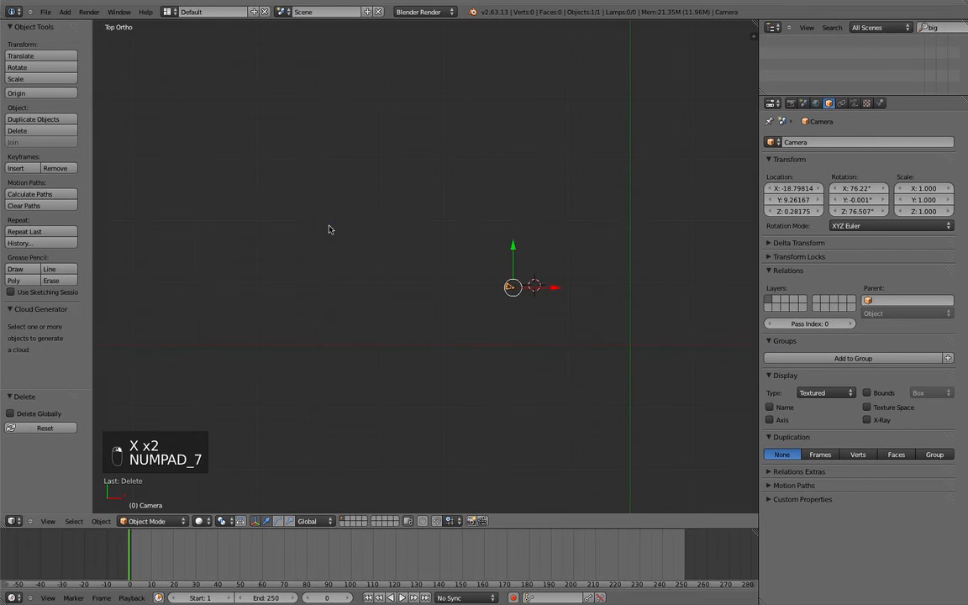
scroll(429, 226, "down", 5)
key("g")
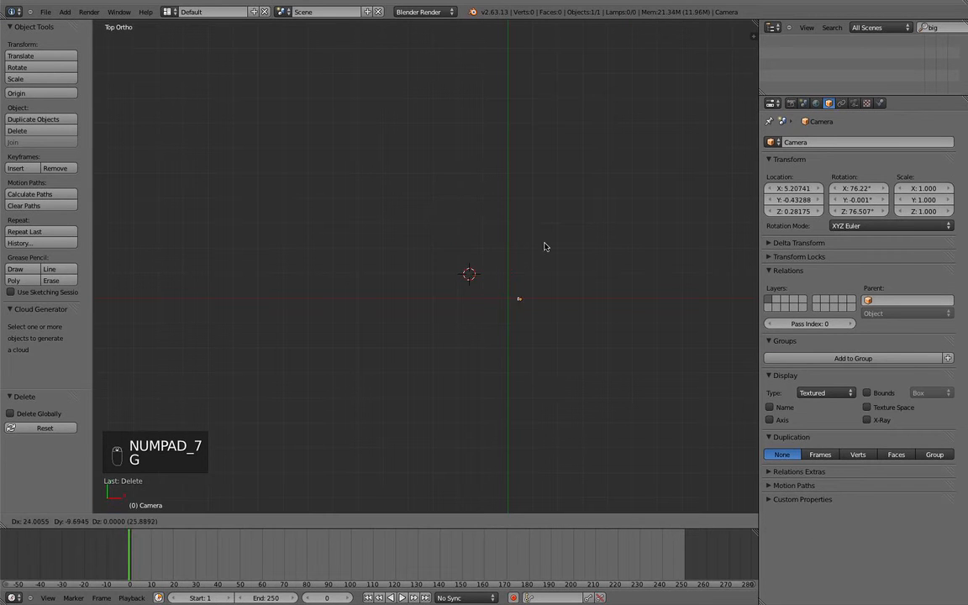
left_click(542, 249)
Rotate the camera in the top view to about -3.6° around Z so that it faces along positive Y.
key("r")
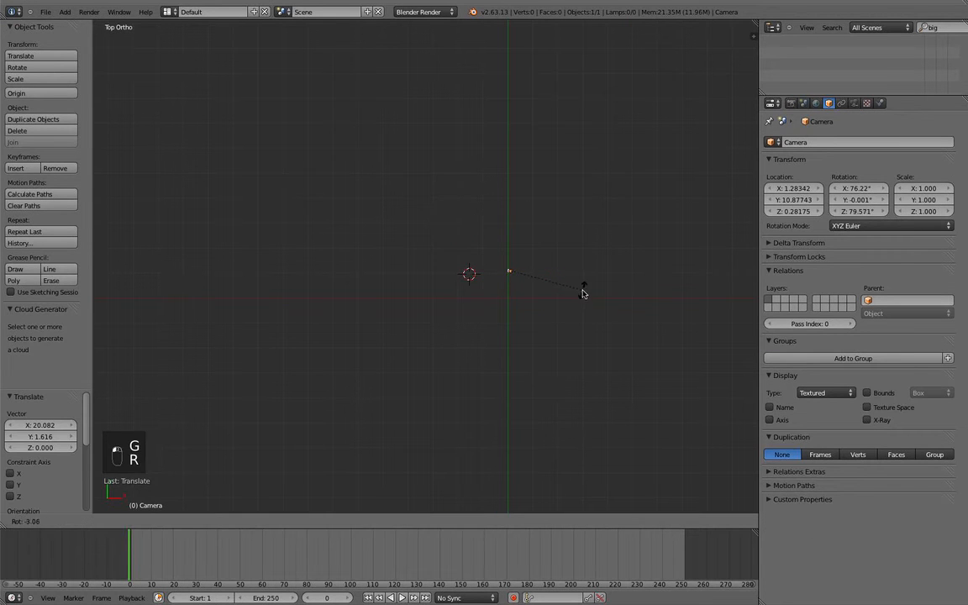
left_click(582, 290)
middle_click_drag(521, 385, 512, 309)
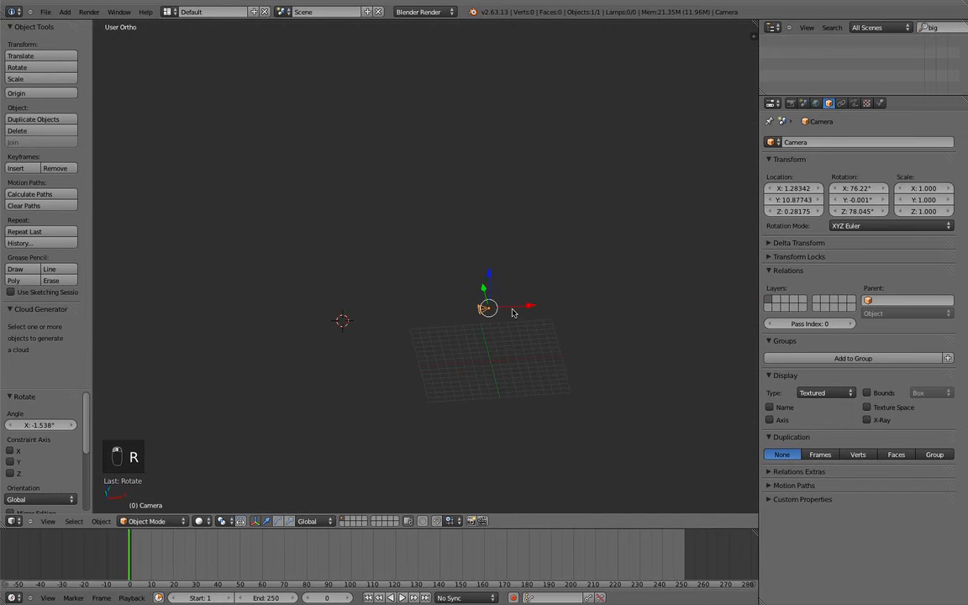
key("KP_7")
scroll(513, 303, "up", 6)
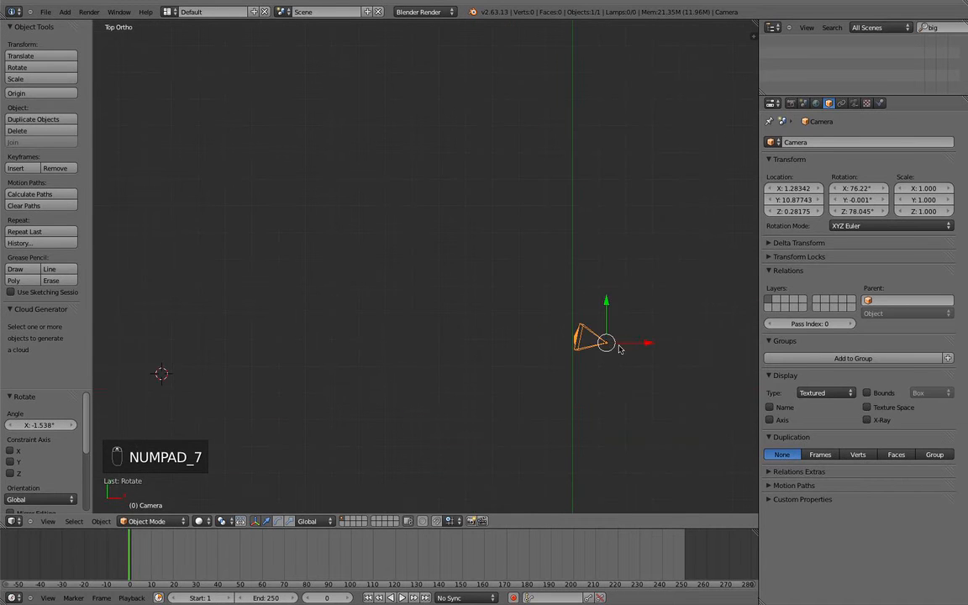
key("r")
left_click(518, 412)
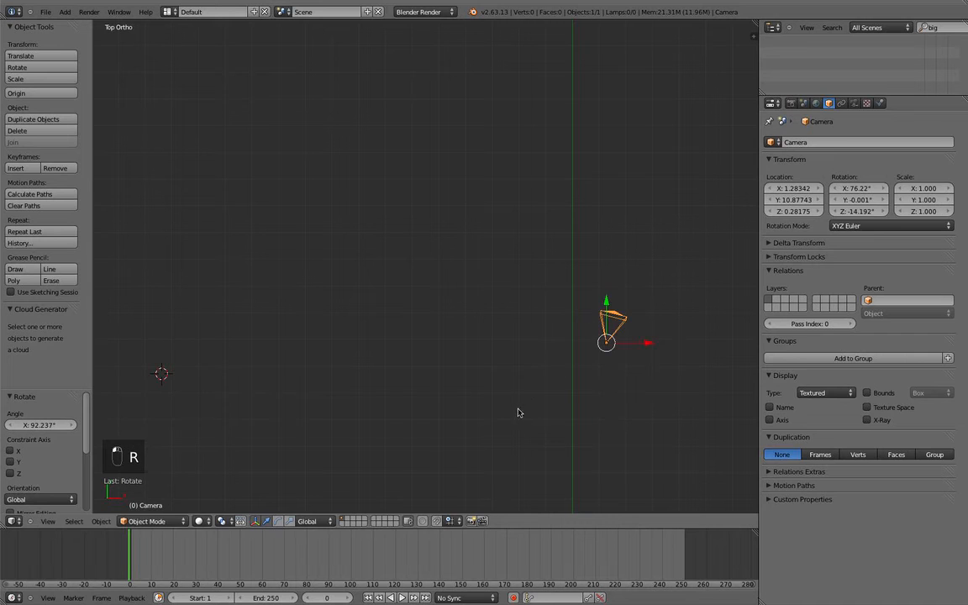
key("r")
left_click(658, 479)
key("e")
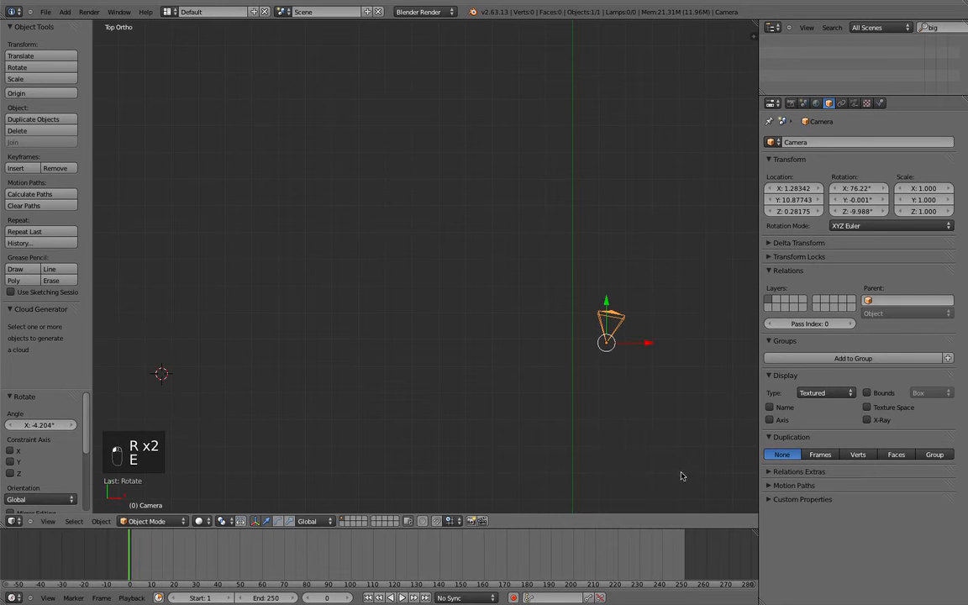
key("r")
left_click(625, 458)
Move the camera close to the Y axis, then shift it about -14.38 along Y to the grid's edge.
key("g")
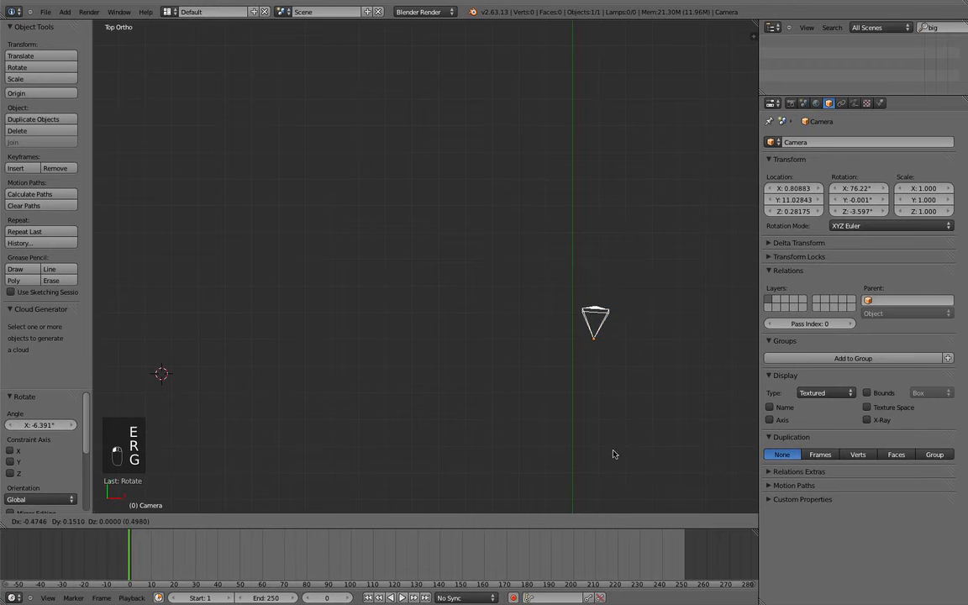
left_click(597, 480)
middle_click_drag(597, 481, 551, 294)
scroll(551, 294, "down", 3)
left_click_drag(449, 369, 250, 426)
Add a new cube mesh at the 3D cursor.
key("shift+a")
mouse_move(363, 463)
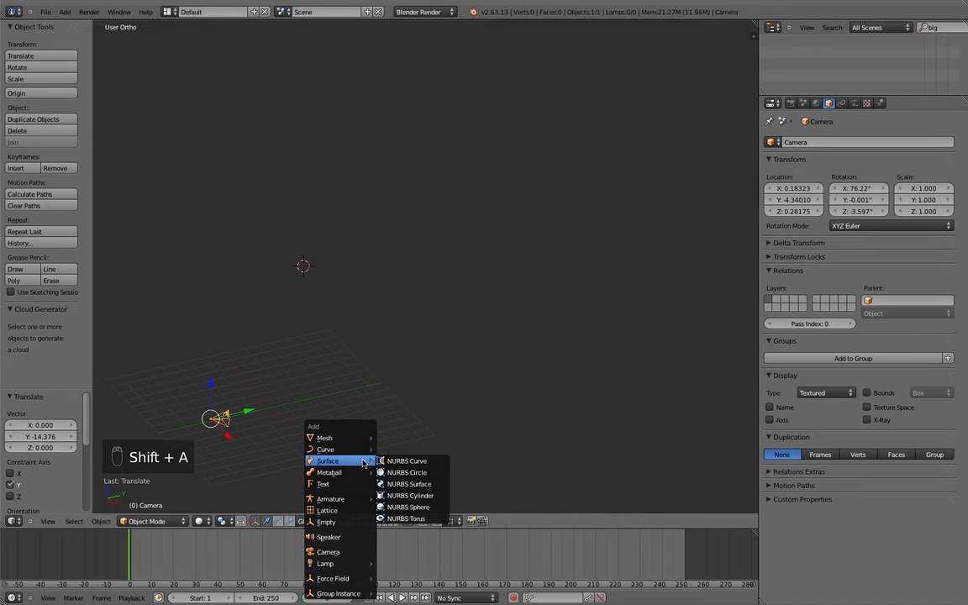
mouse_move(365, 438)
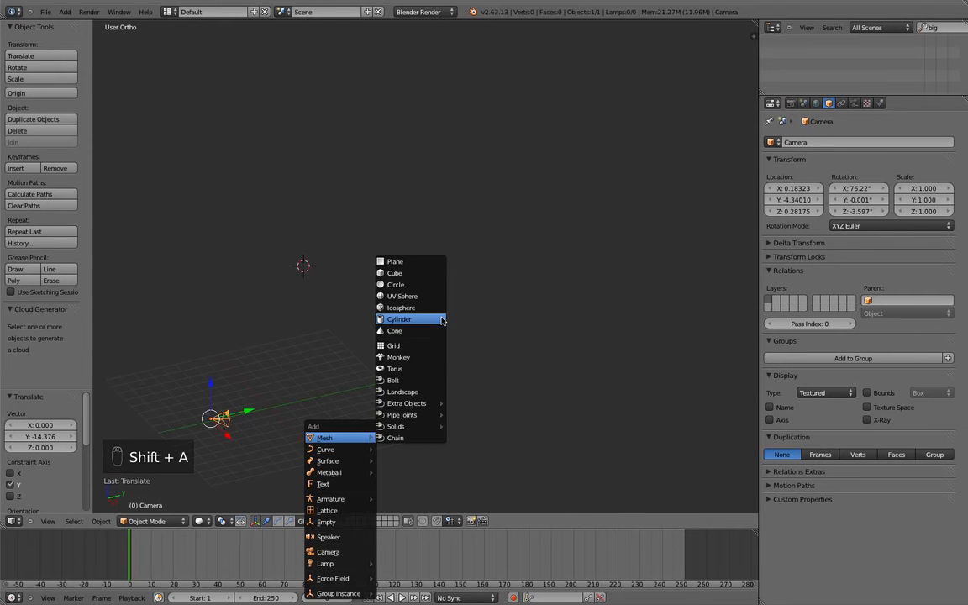
left_click(430, 274)
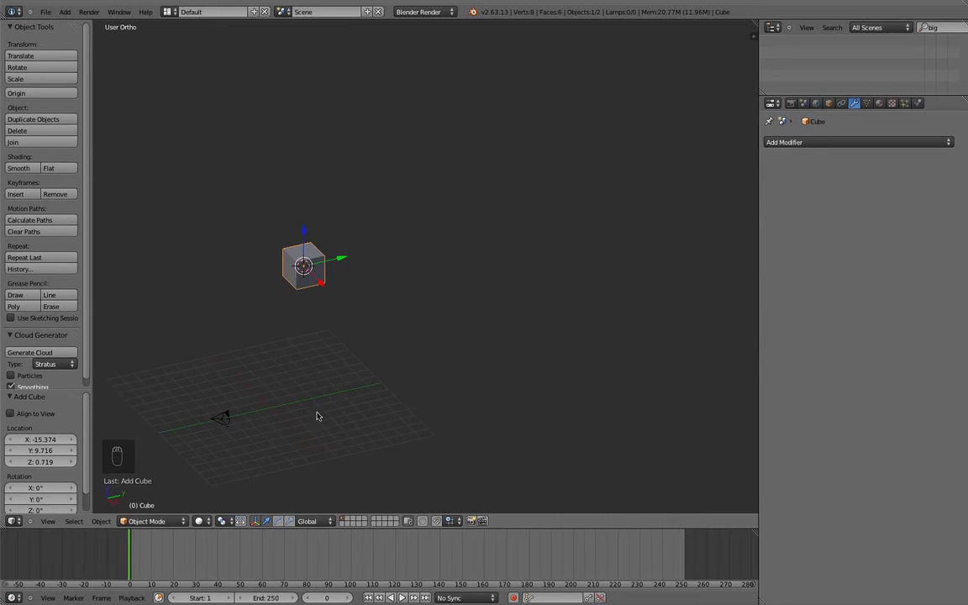
Lower the cube along Z onto the grid and move it in front of the camera, ending with about 1.73 along Y.
key("g")
key("z")
left_click(270, 353)
middle_click_drag(270, 352, 344, 375)
left_click_drag(349, 368, 468, 413)
middle_click_drag(468, 414, 400, 380)
left_click_drag(395, 375, 359, 335)
Look through the camera and fly it to an angled view from above that frames the whole cube.
key("KP_0")
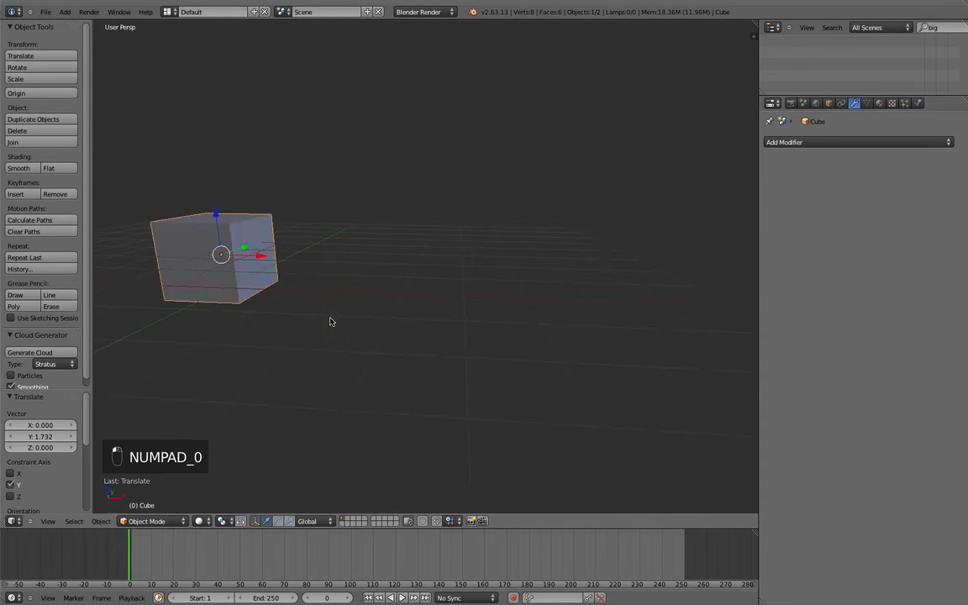
key("shift+f")
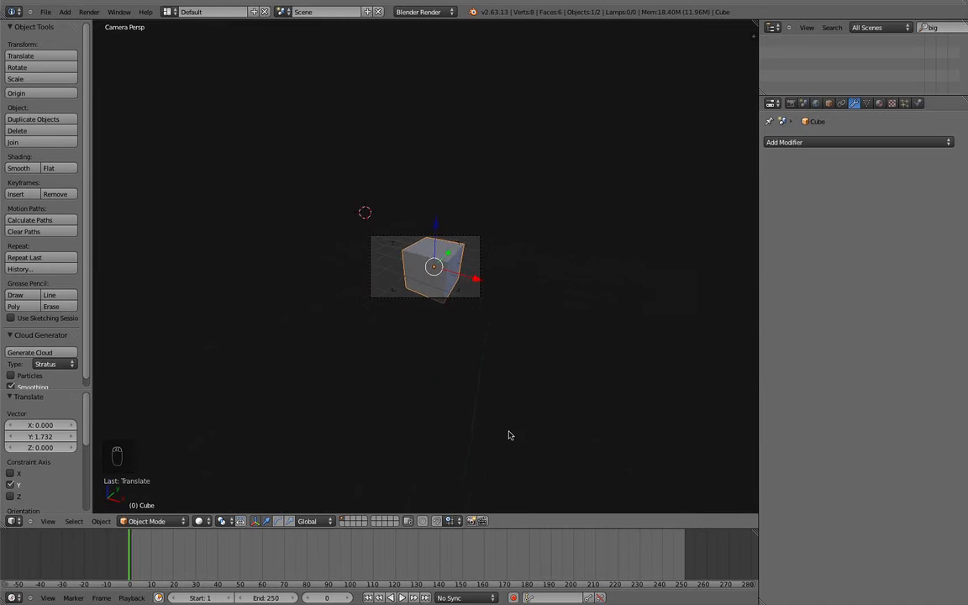
scroll(427, 267, "up", 3)
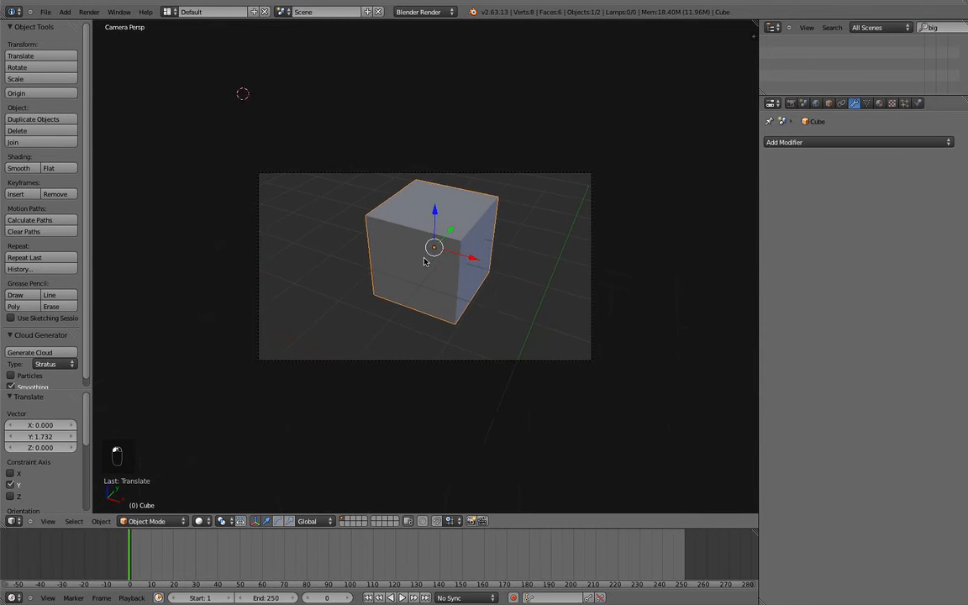
middle_click_drag(425, 265, 415, 329, "shift")
scroll(415, 328, "up", 3)
scroll(415, 327, "down", 3)
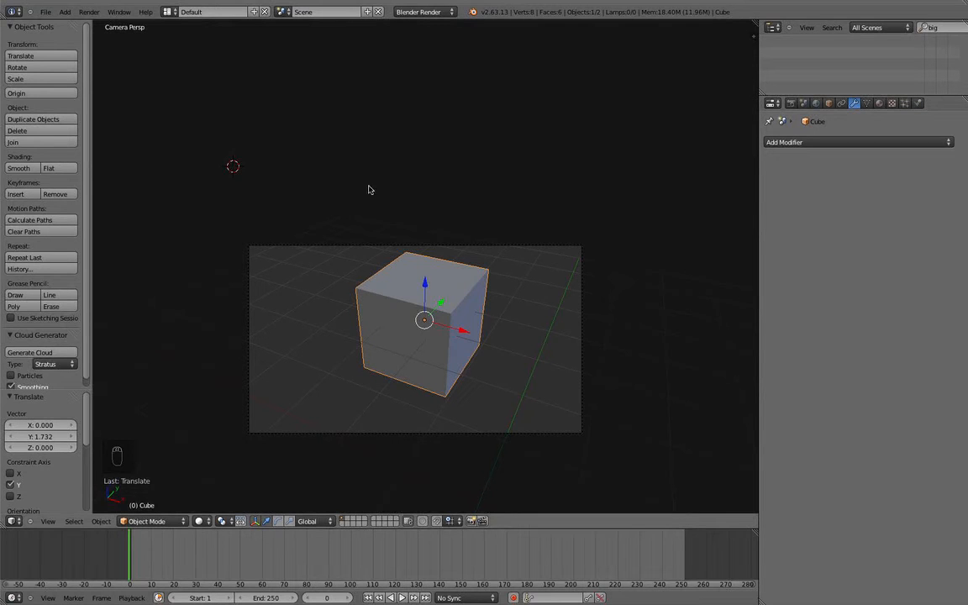
Switch the render engine to Cycles Render and render an image of the cube.
left_click(424, 13)
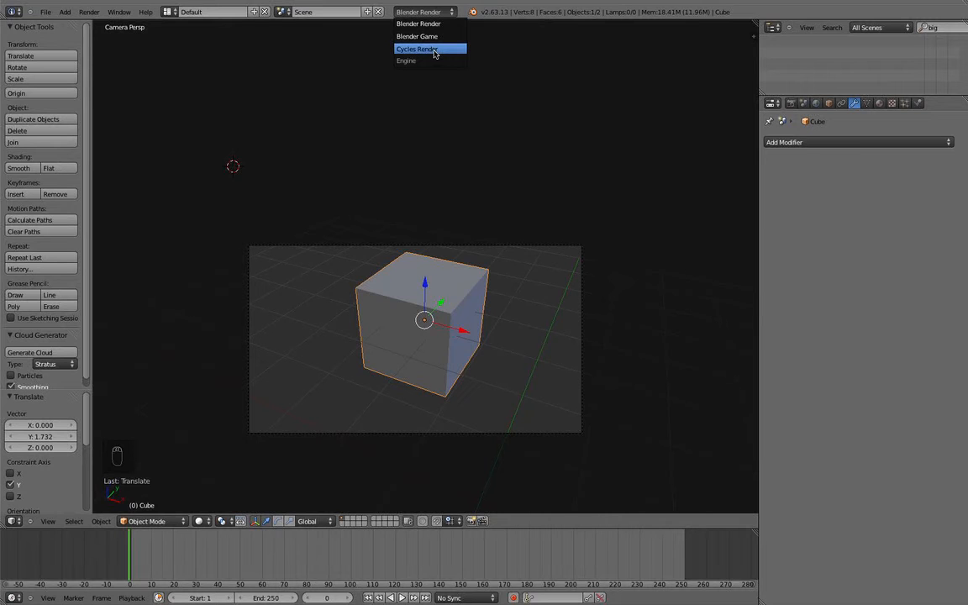
left_click(435, 51)
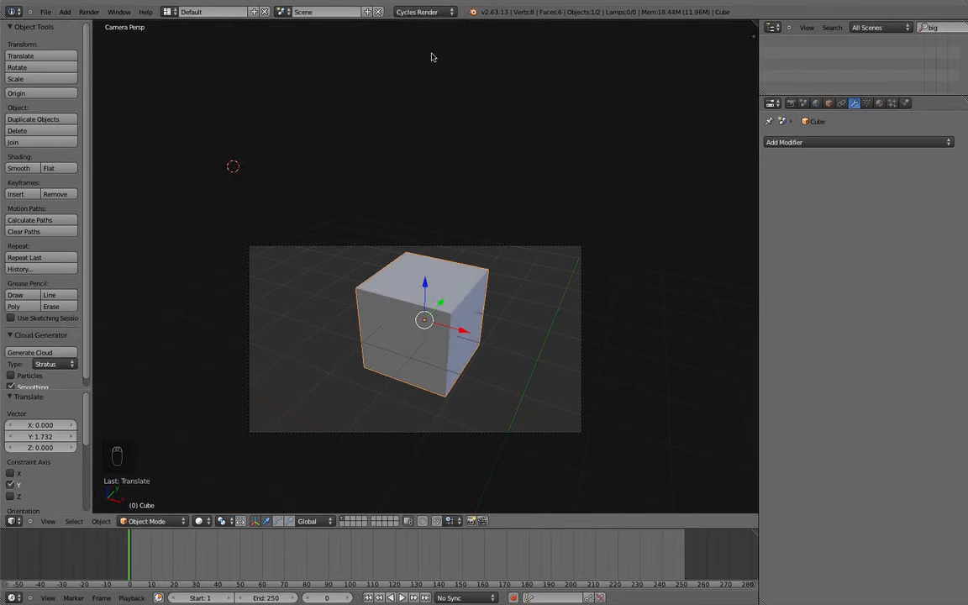
left_click(89, 13)
left_click(104, 25)
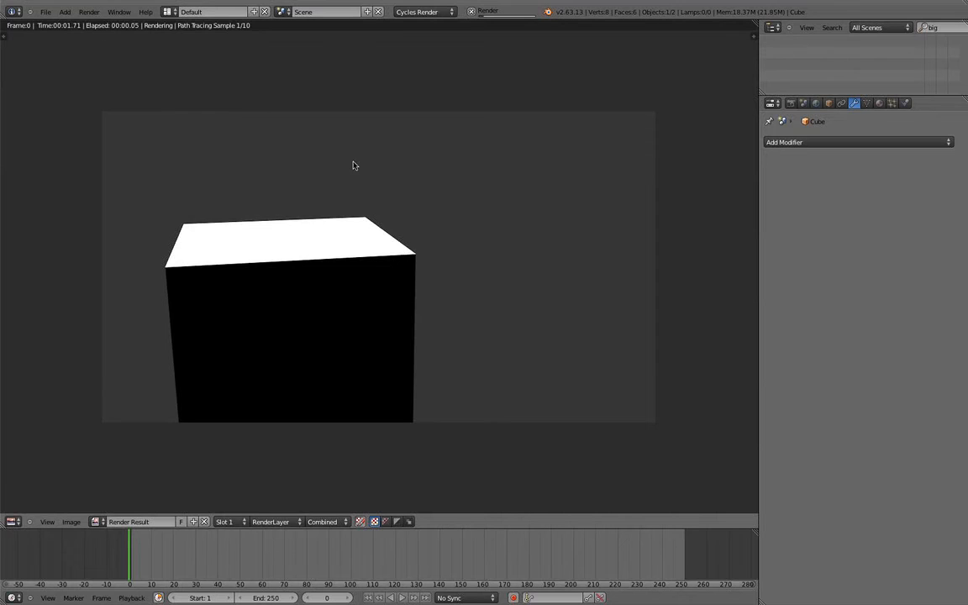
Inspect and close the Cycles render, and reposition the cube along Y within the camera frame, ending with a shift of about 0.36.
scroll(450, 223, "down", 1)
middle_click_drag(450, 223, 391, 276)
scroll(331, 266, "up", 3)
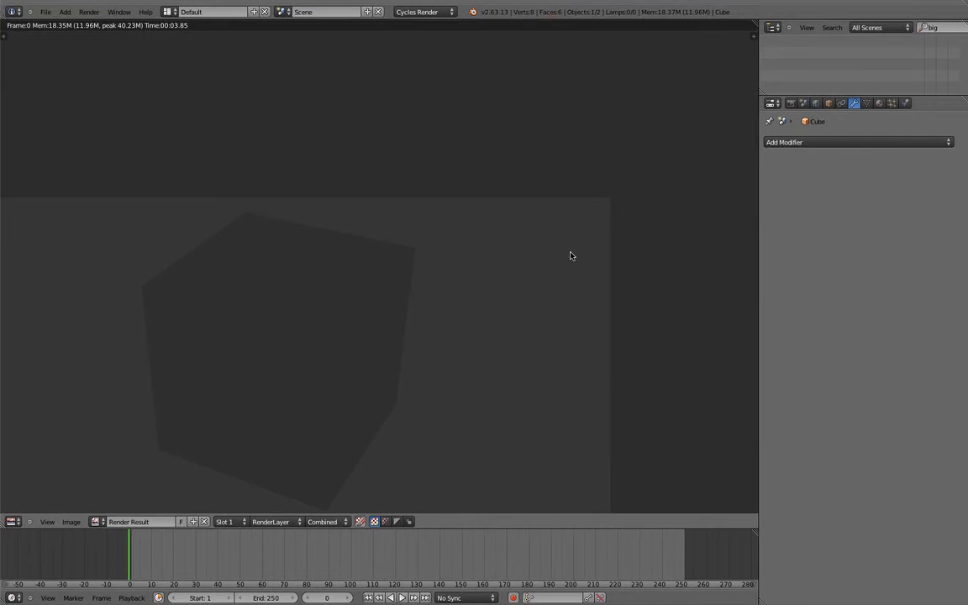
key("Escape")
scroll(568, 251, "up", 2)
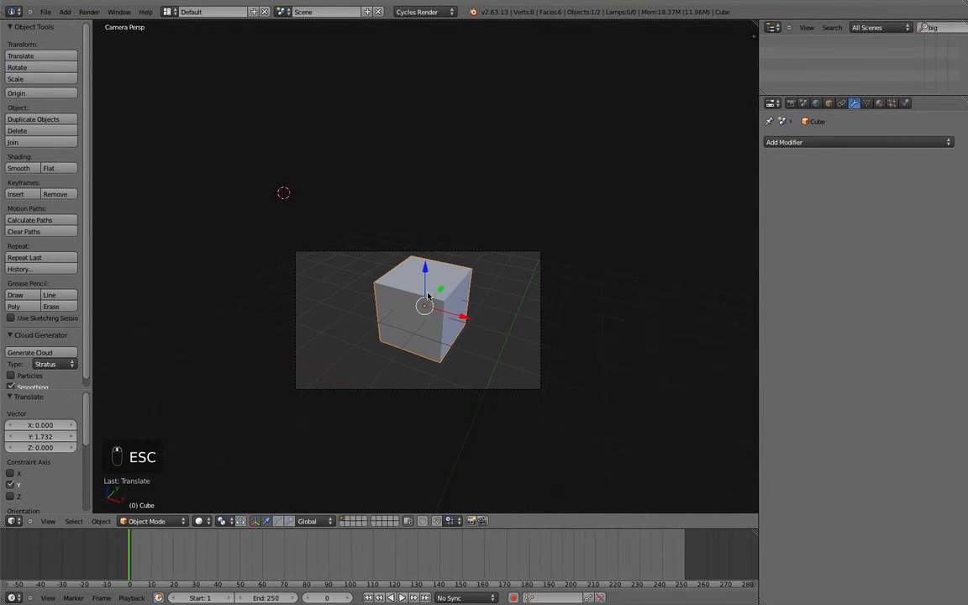
left_click_drag(435, 290, 422, 311)
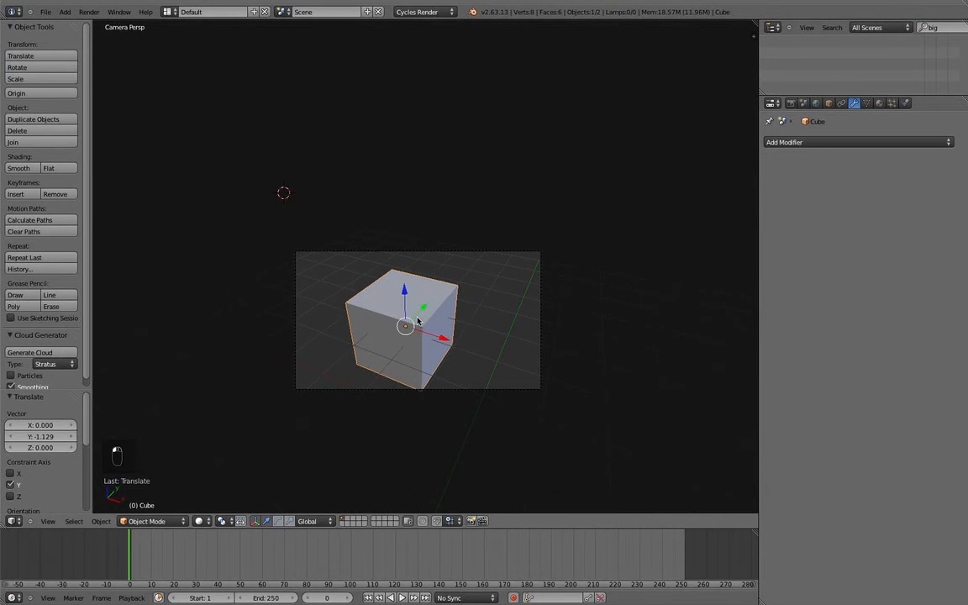
Switch the render engine to Blender Game and add a new material to the cube.
left_click(424, 11)
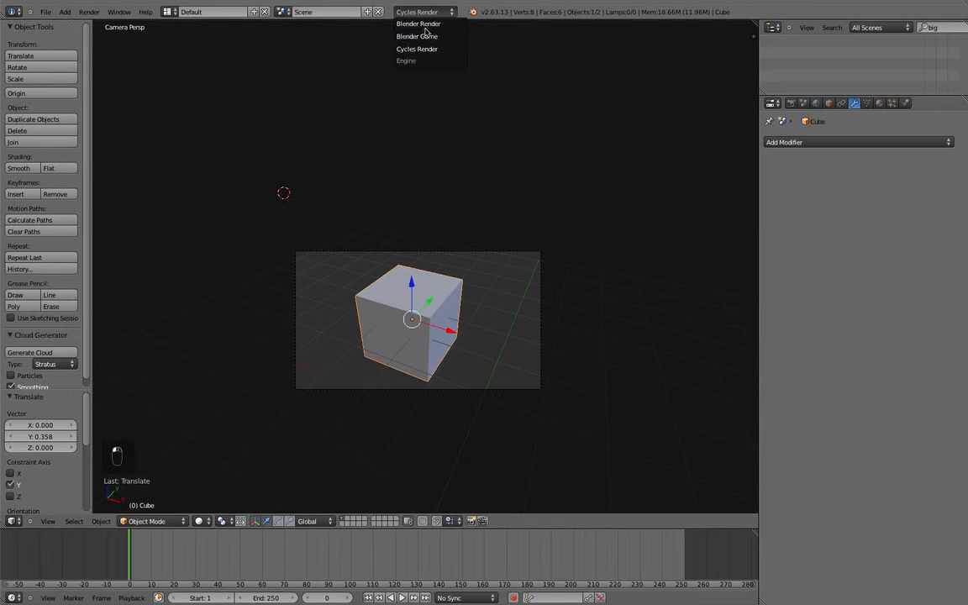
left_click(428, 34)
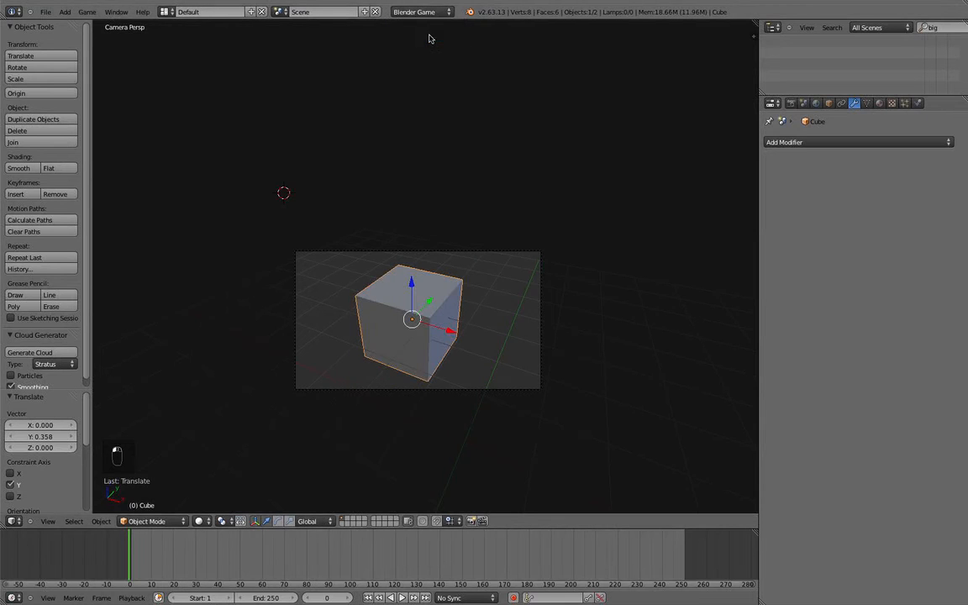
left_click(879, 103)
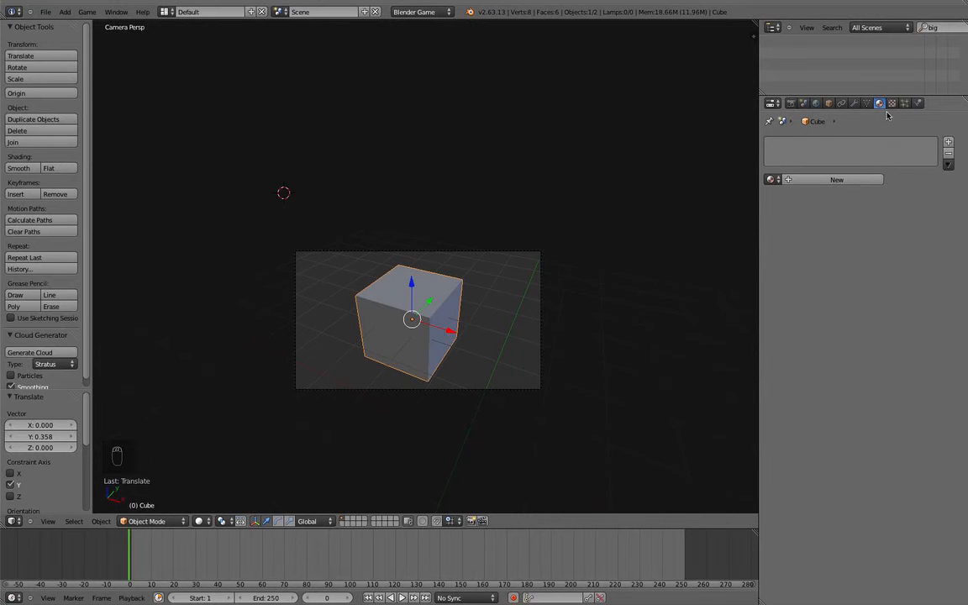
left_click(832, 179)
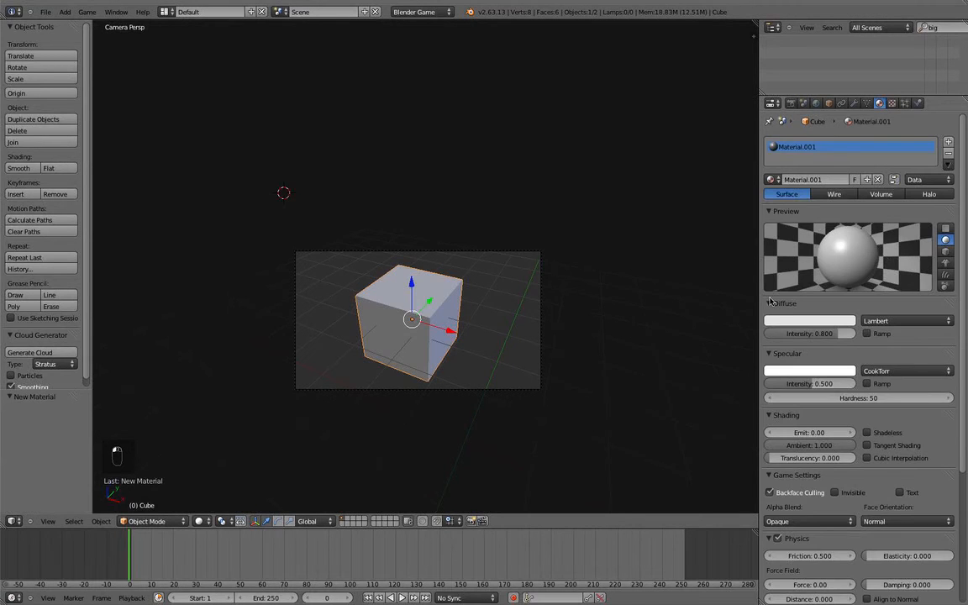
Lower the material's diffuse intensity to about 0.409 and look through the remaining material settings.
left_click_drag(803, 333, 766, 332)
scroll(816, 350, "down", 5)
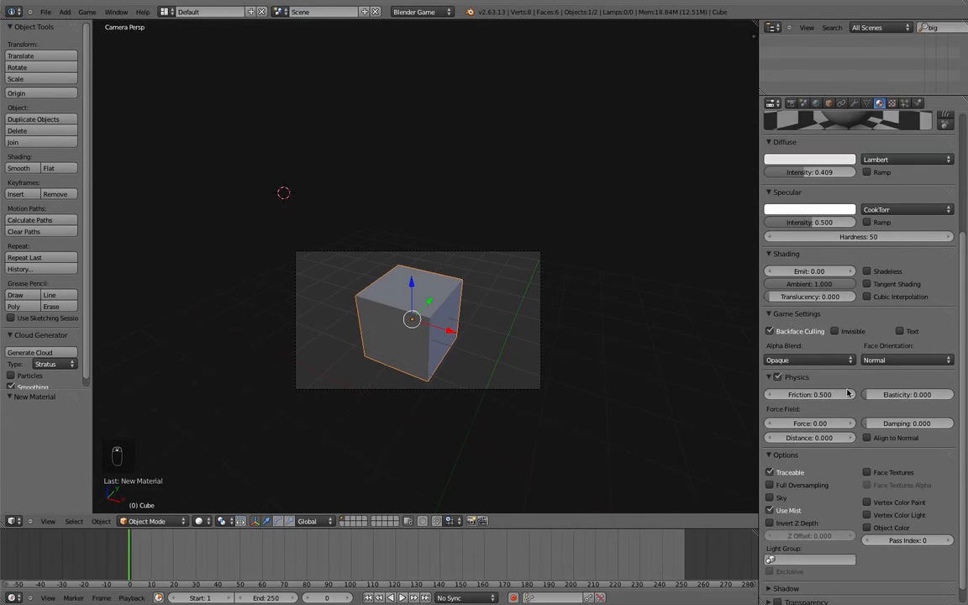
scroll(937, 259, "down", 1)
scroll(929, 261, "up", 4)
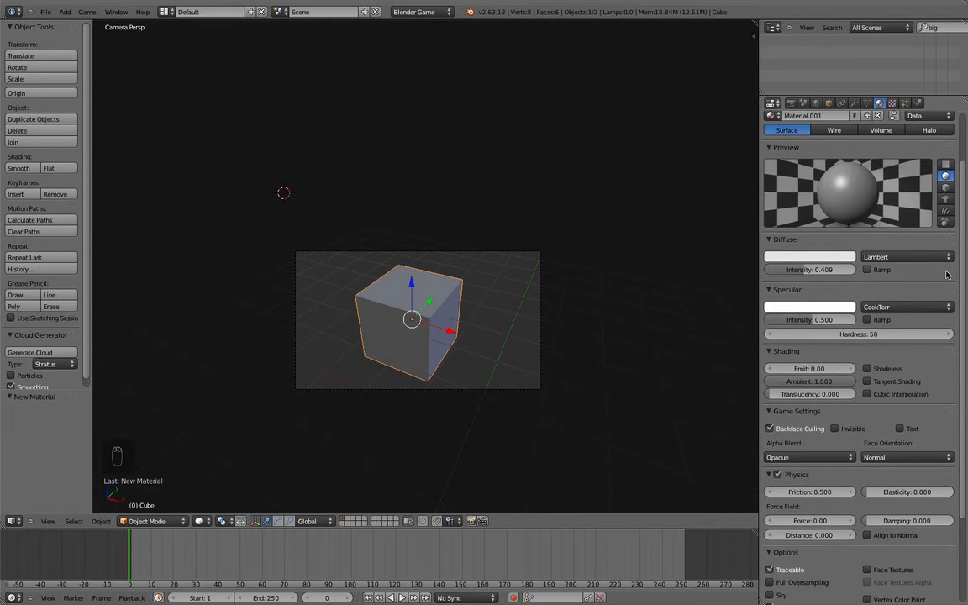
Try the Oren-Nayar diffuse shader model and set the material's diffuse shader to Minnaert.
left_click(919, 257)
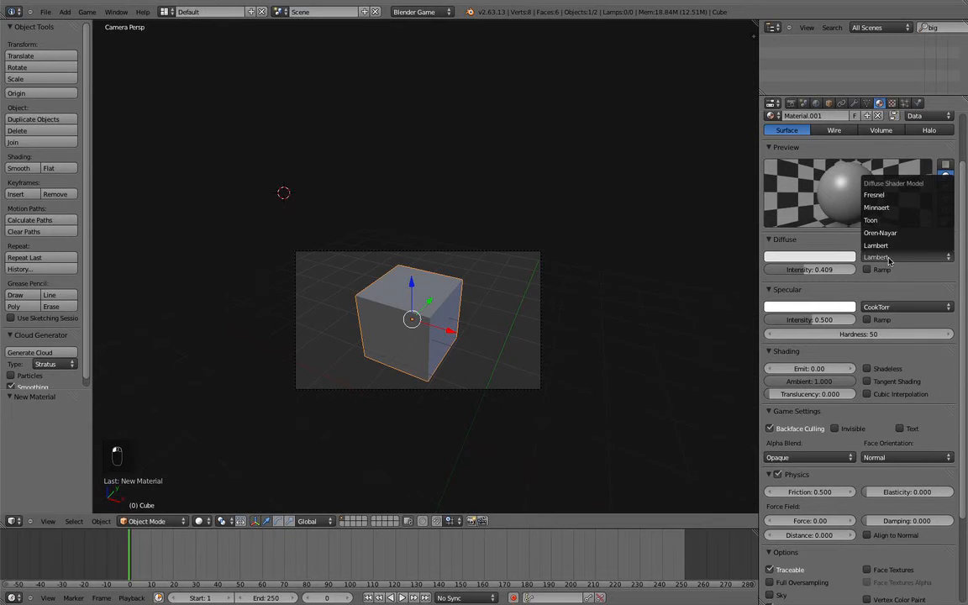
left_click(891, 236)
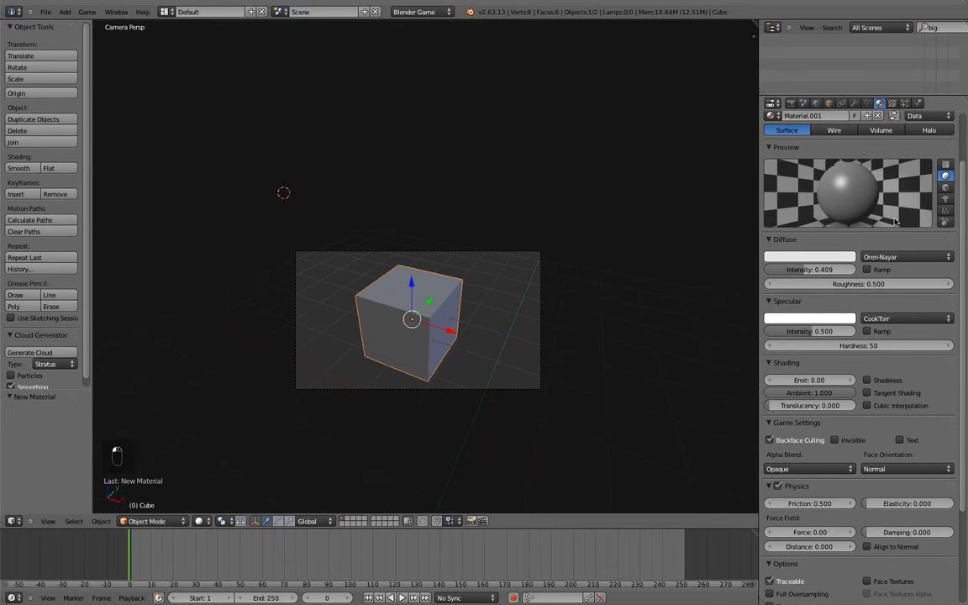
left_click(895, 256)
left_click(893, 204)
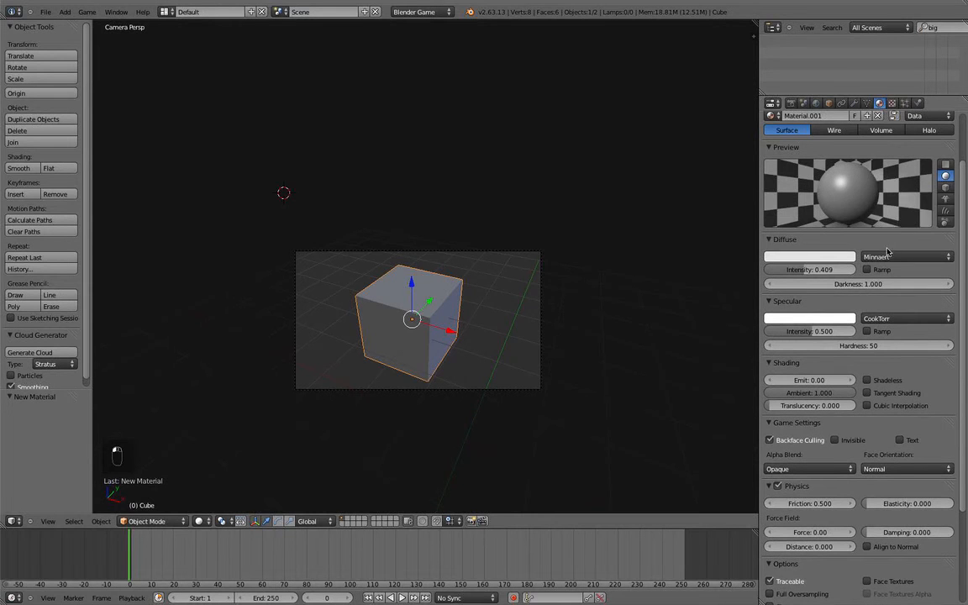
left_click(887, 257)
left_click(899, 208)
Set the material's specular shader model to Phong with an intensity of 1.000.
left_click(904, 318)
left_click(813, 294)
left_click_drag(805, 334, 859, 333)
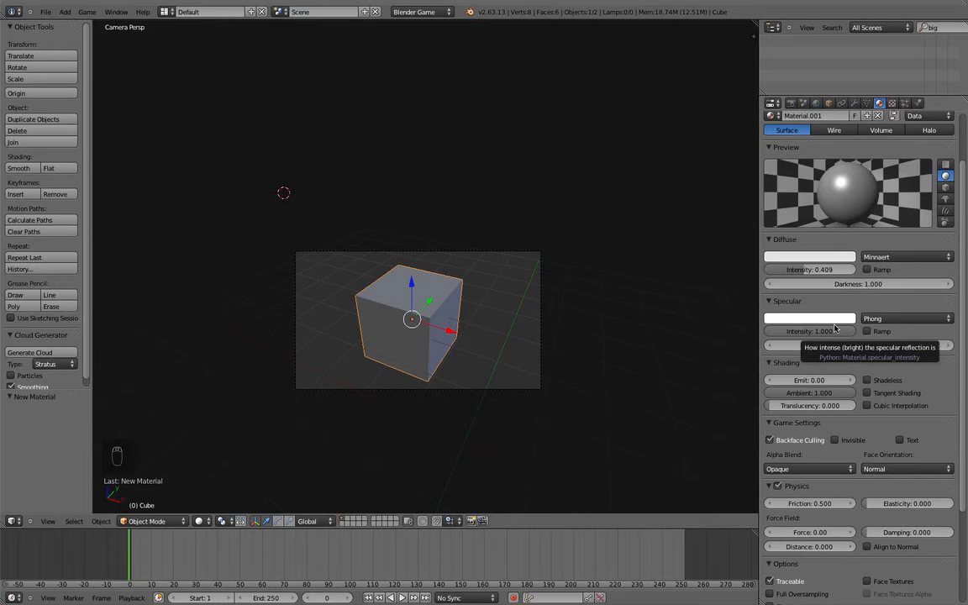
Set the diffuse color to blue (R 0.000, G 0.221, B 0.800) and the specular color to orange-red.
left_click(785, 256)
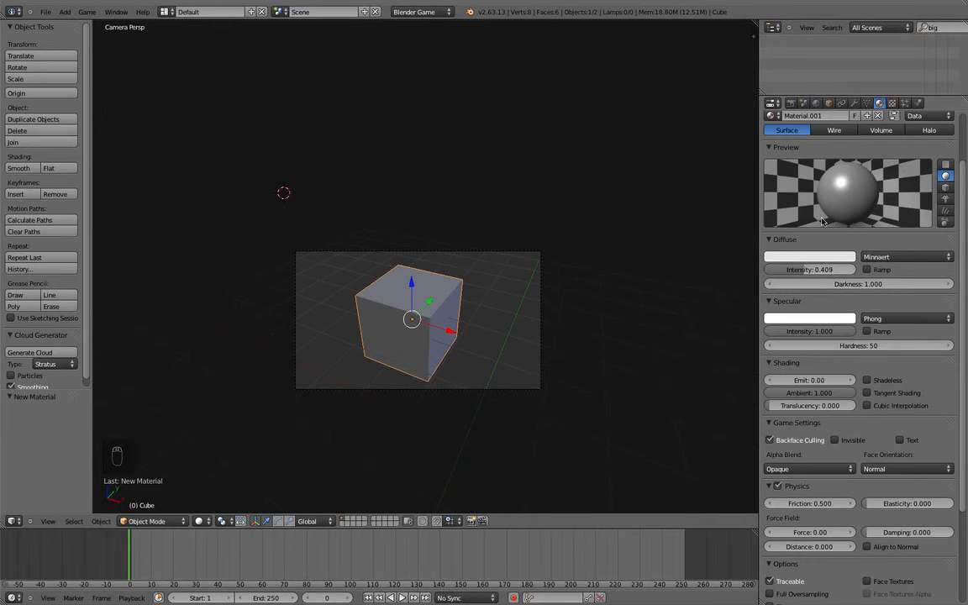
left_click(802, 258)
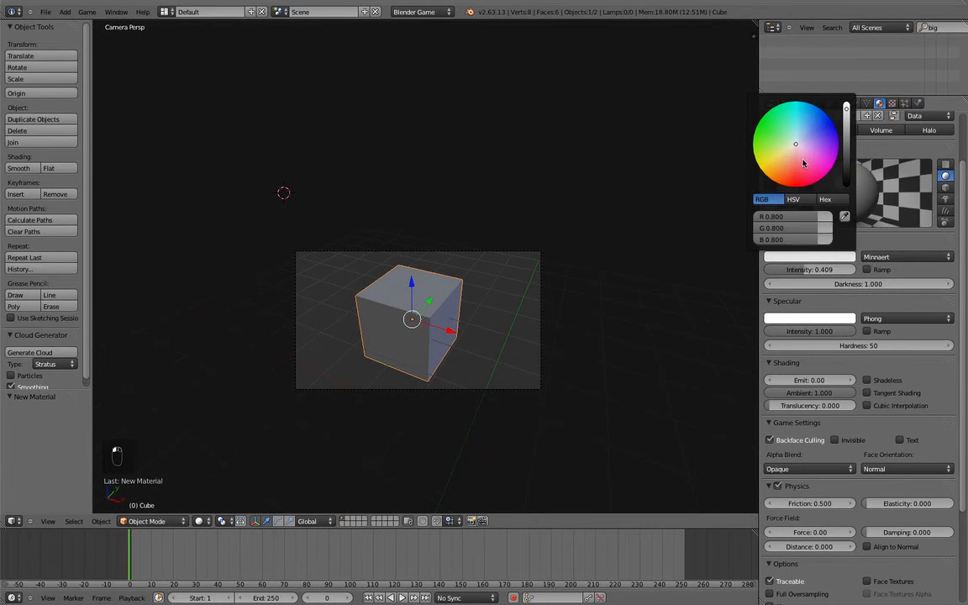
left_click(827, 114)
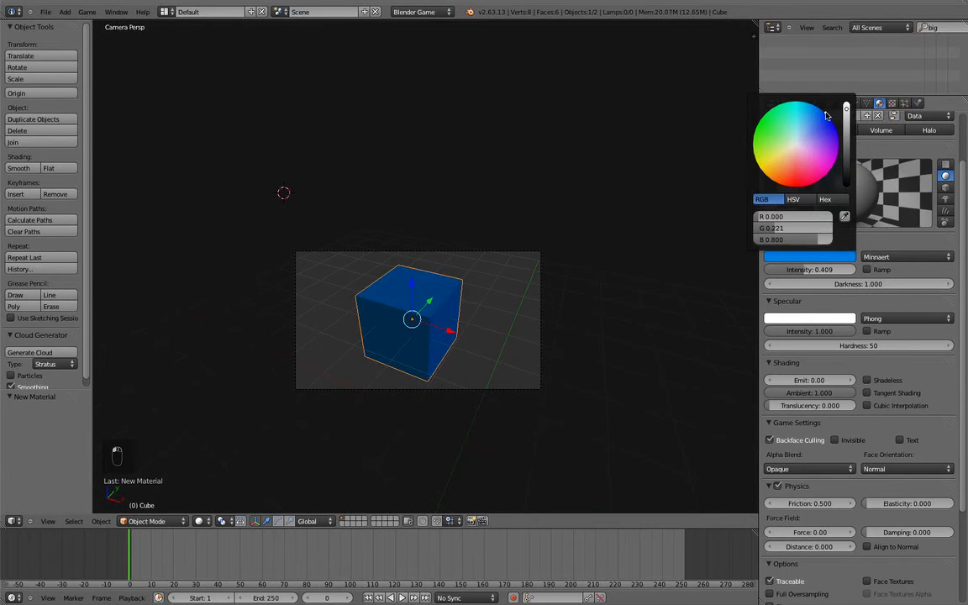
left_click(811, 318)
left_click(818, 221)
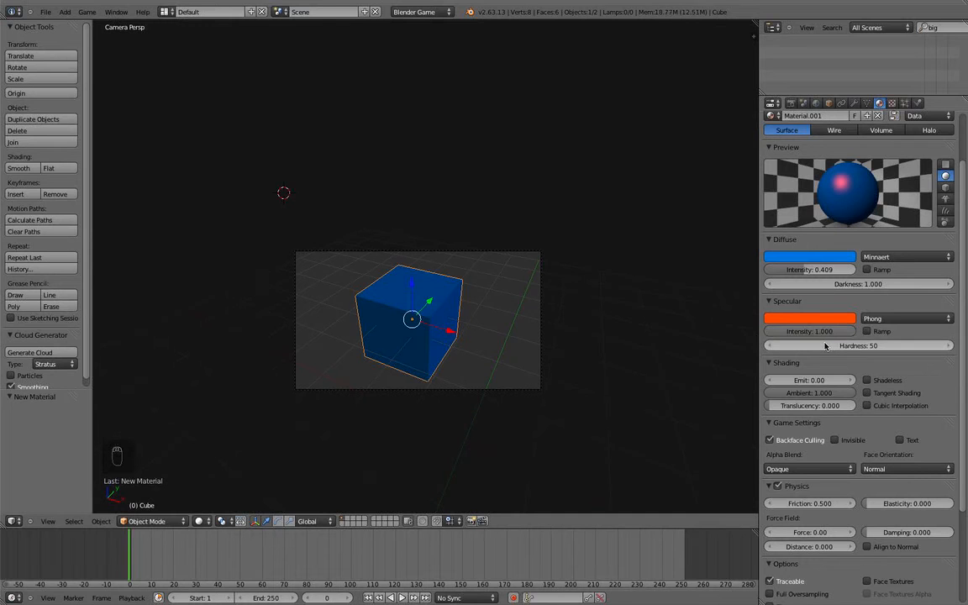
Raise the specular hardness to 66, keep the Phong shader model, and enable the specular color ramp.
left_click_drag(892, 341, 897, 339)
left_click(896, 320)
left_click(893, 299)
left_click(885, 330)
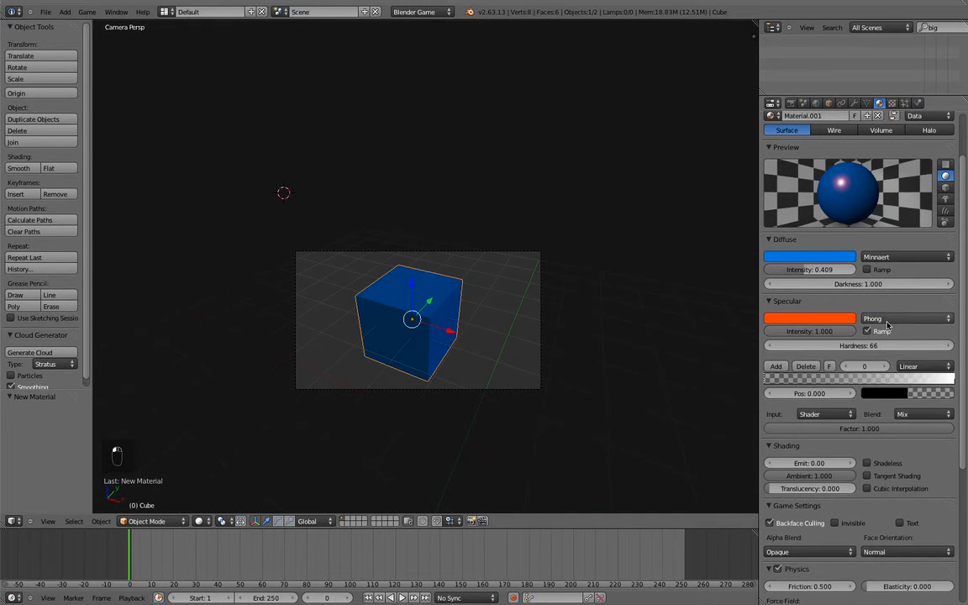
Try the WardIso specular shader model on the material and return to Phong.
left_click(891, 318)
left_click(850, 284)
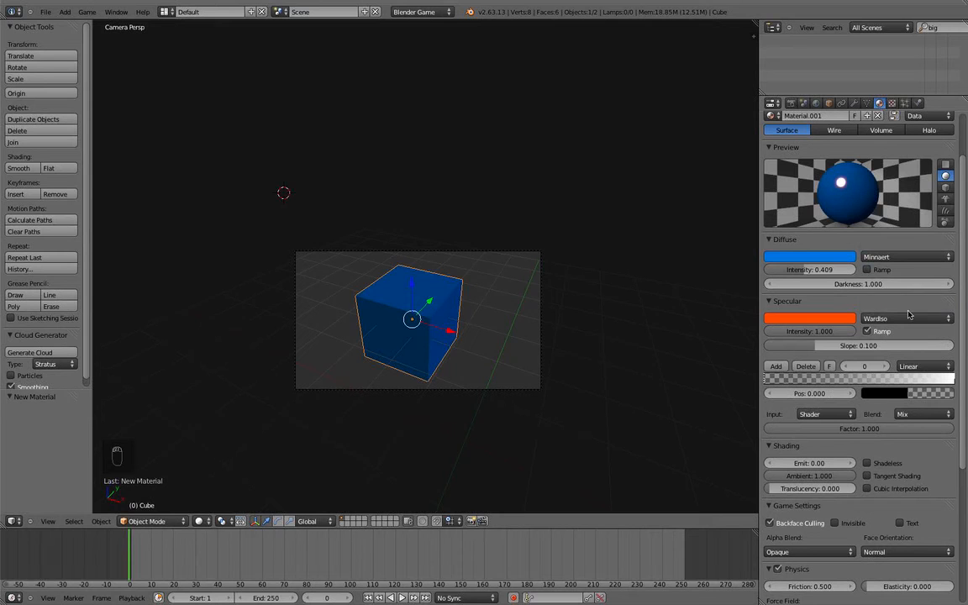
left_click(883, 320)
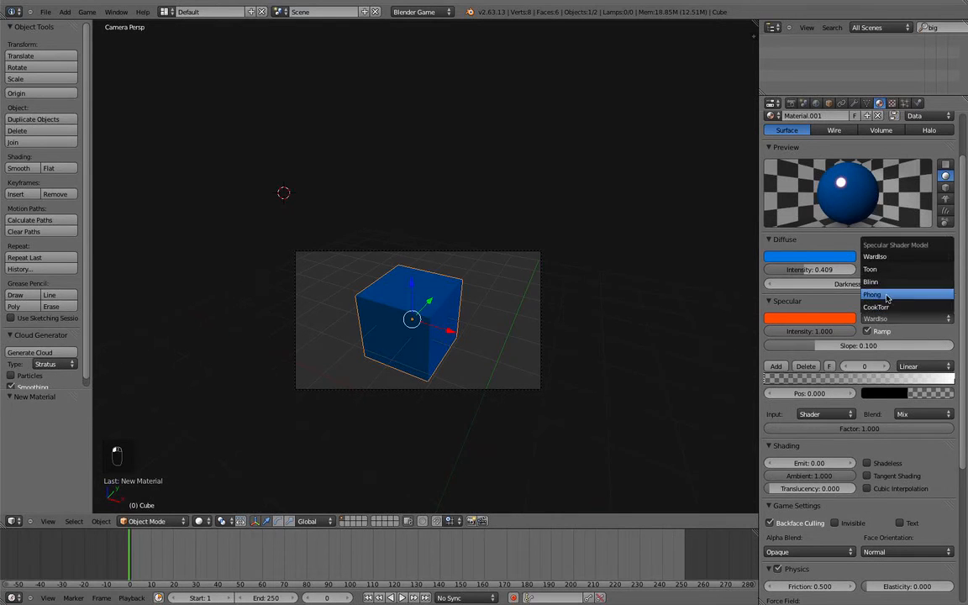
left_click(825, 292)
Switch the render engine to Blender Render, render an image of the unlit cube through the camera, and close the result.
scroll(531, 298, "down", 4)
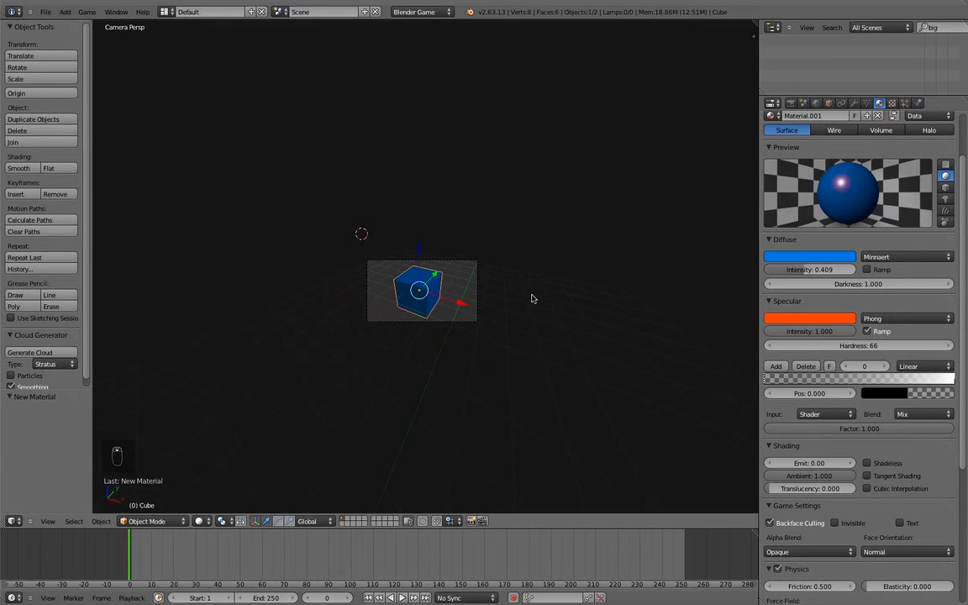
key("KP_0")
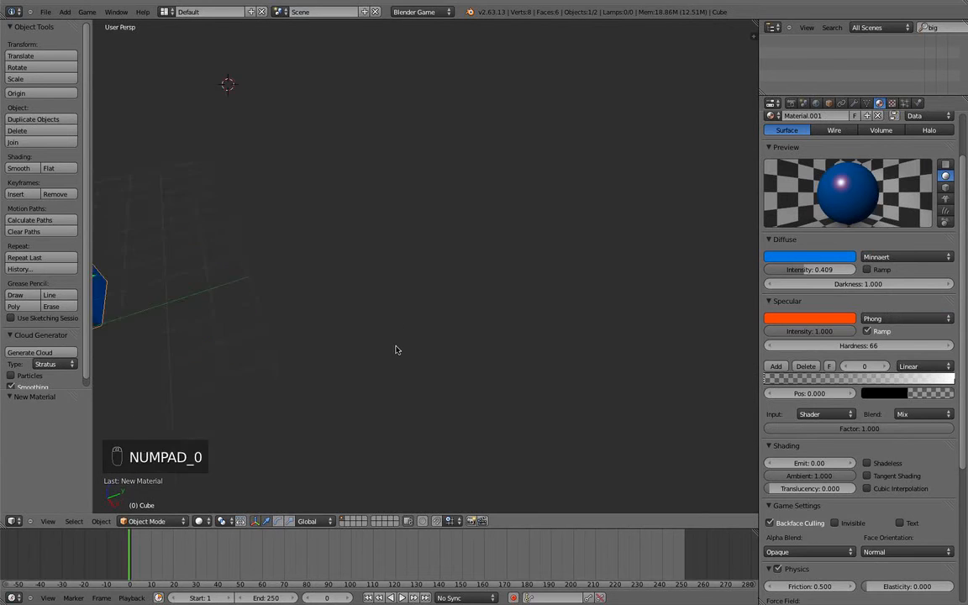
key("KP_0")
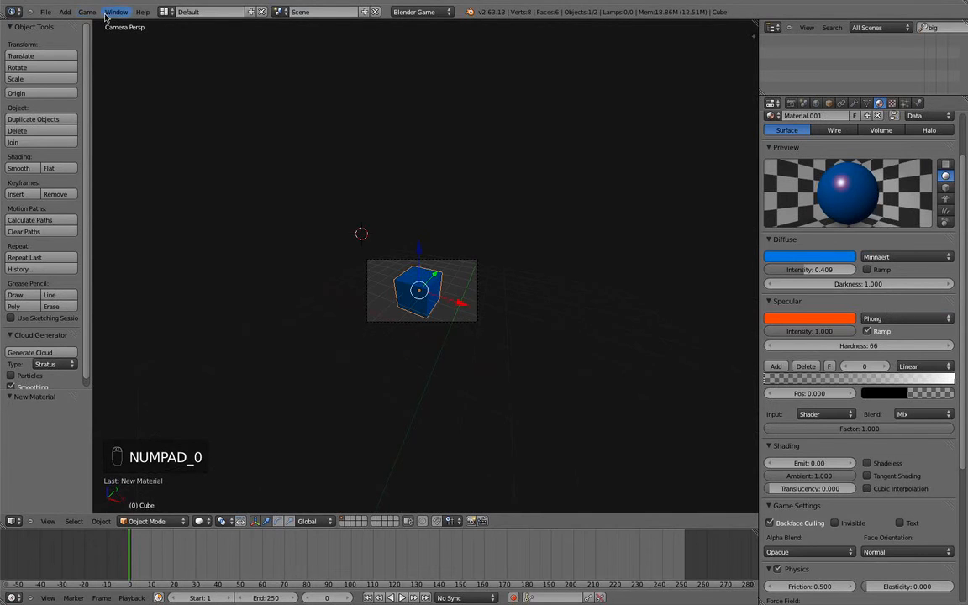
left_click(451, 14)
left_click(412, 23)
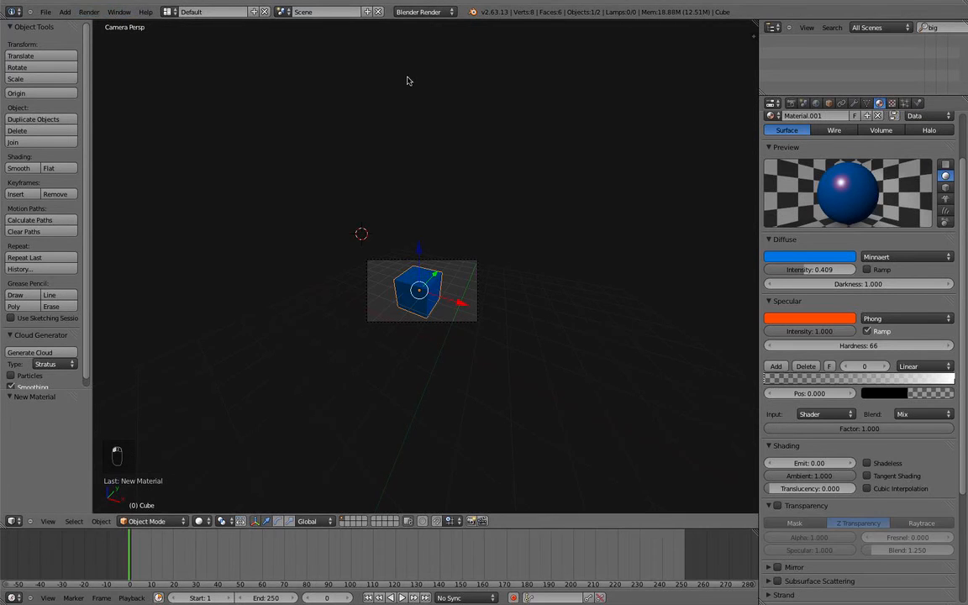
left_click(89, 11)
left_click(115, 28)
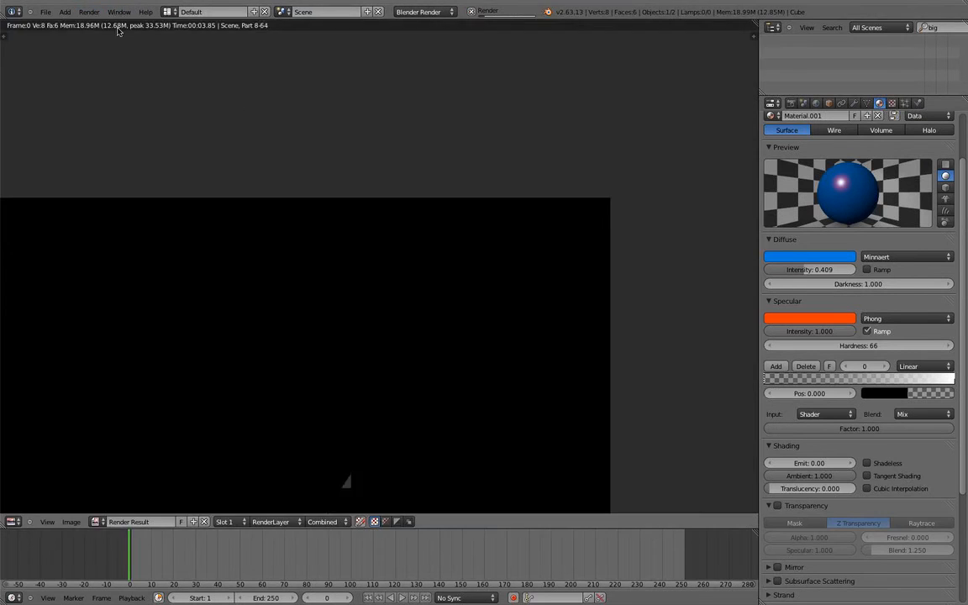
key("Escape")
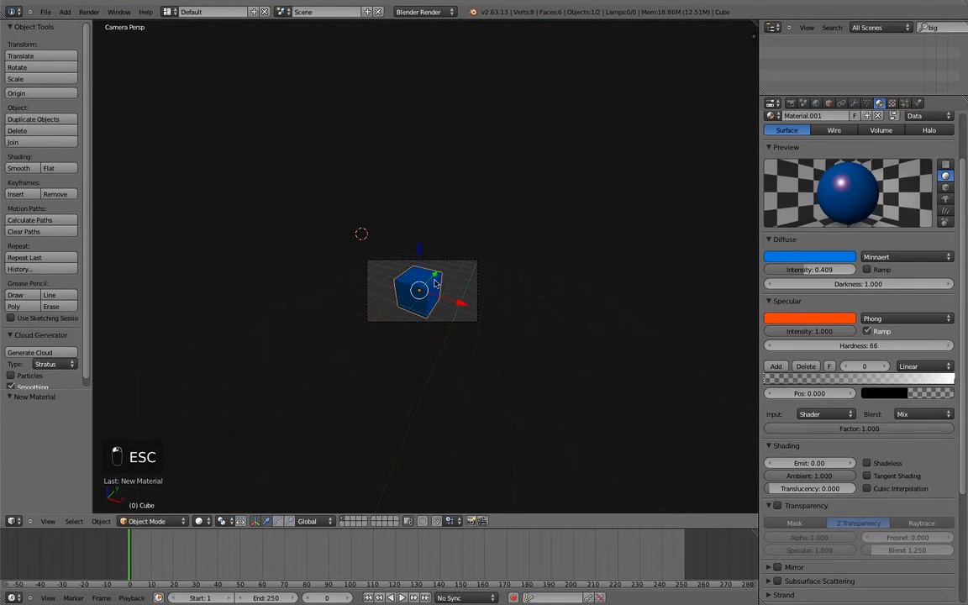
Add a sun lamp at the 3D cursor.
key("shift+a")
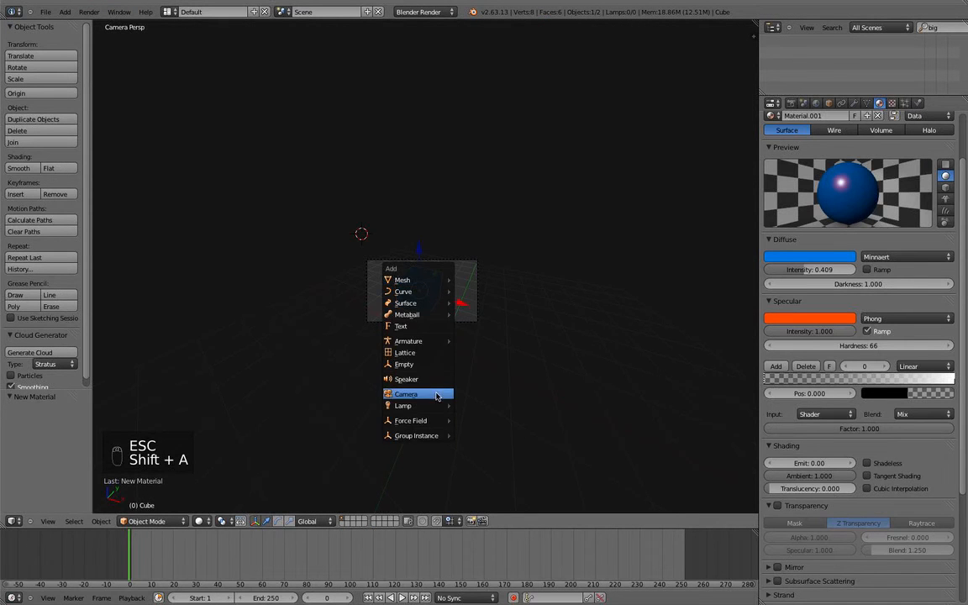
mouse_move(445, 316)
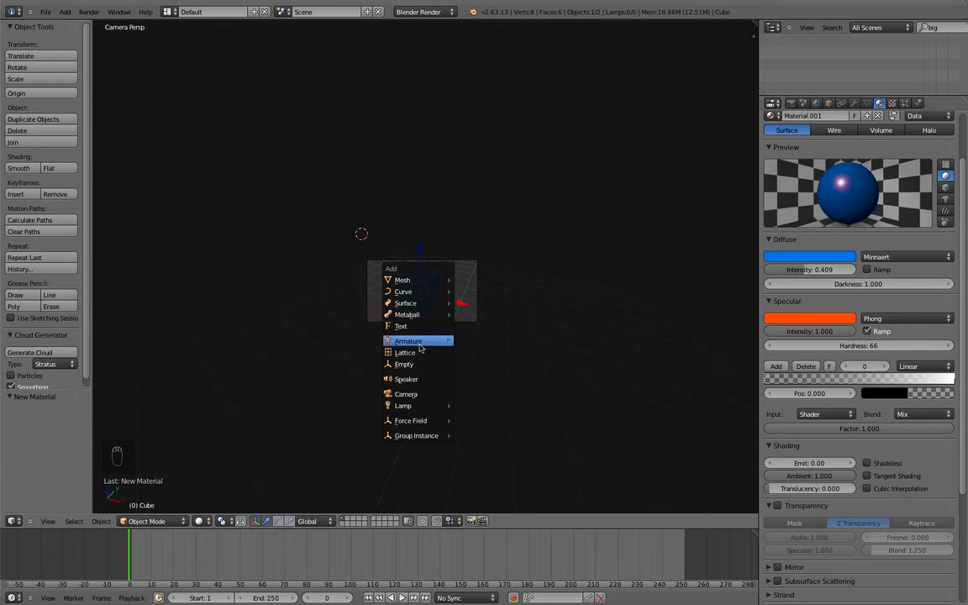
mouse_move(429, 406)
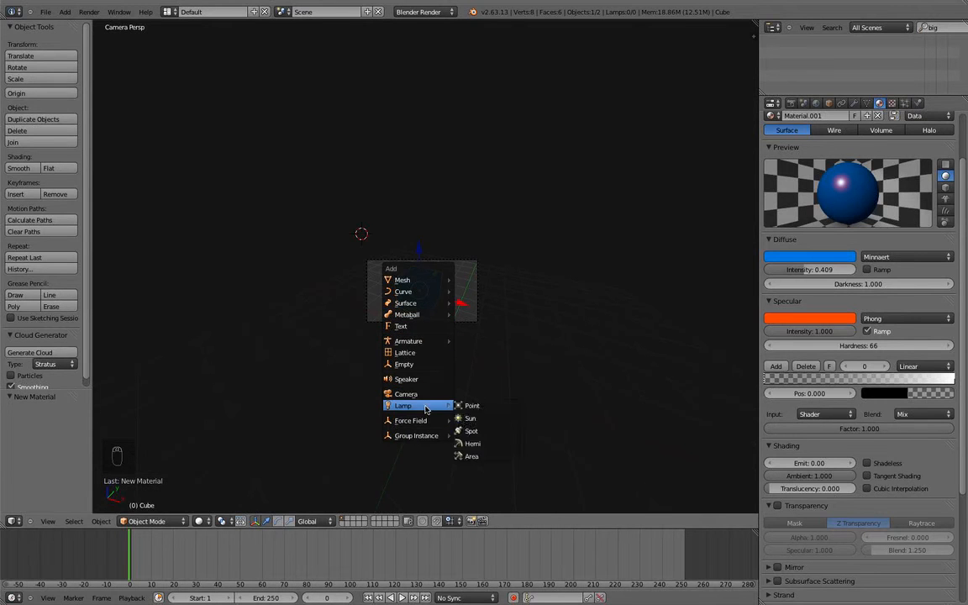
left_click(475, 418)
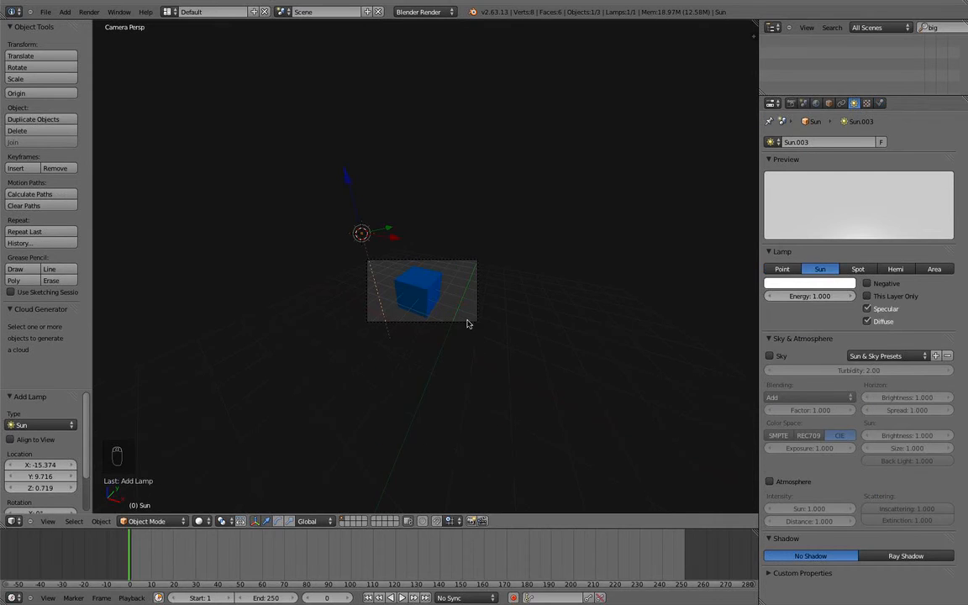
Render the sun-lit cube twice, examining how its faces are lit, and close each render.
left_click(89, 11)
left_click(105, 25)
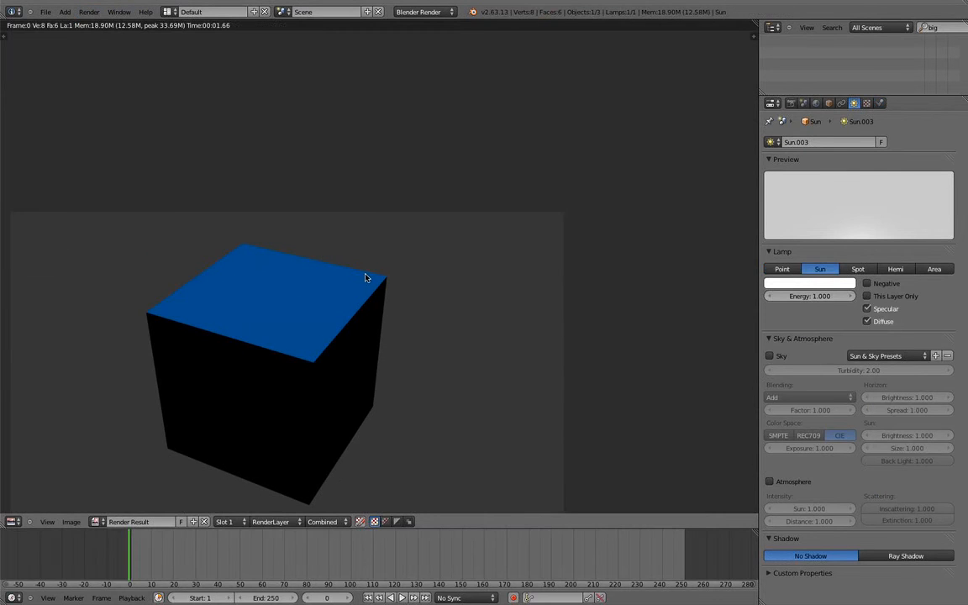
key("Escape")
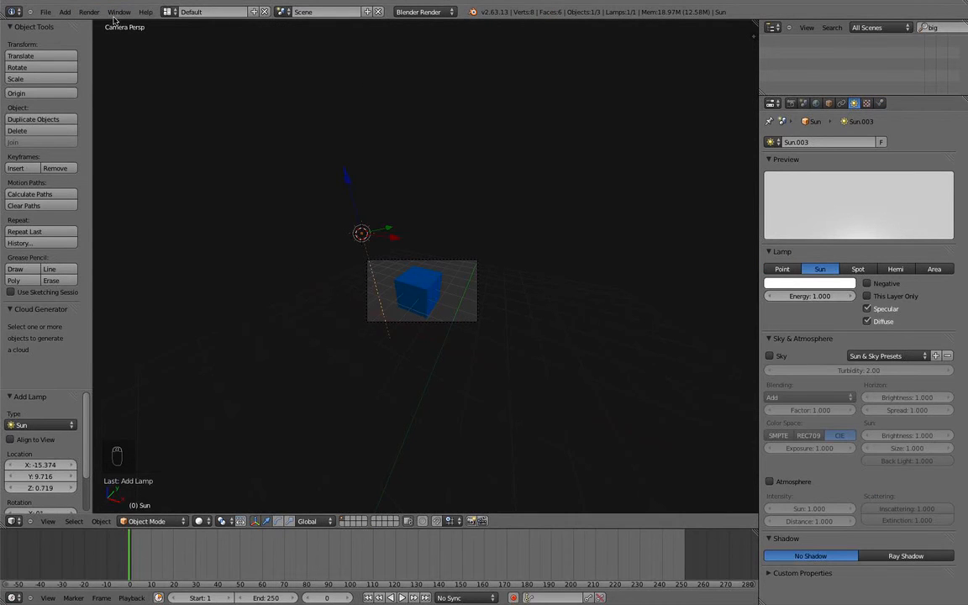
left_click(89, 12)
left_click(108, 24)
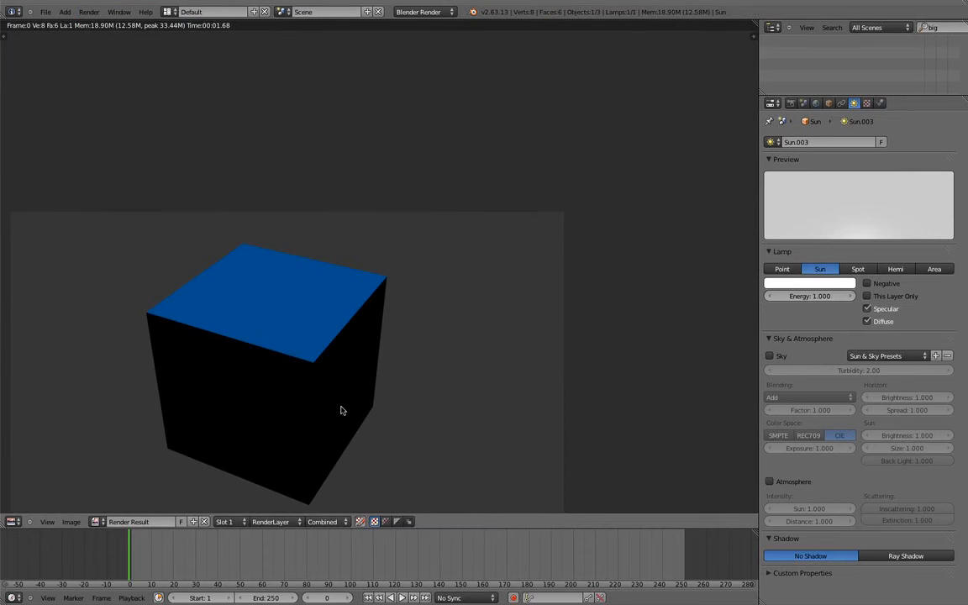
key("Escape")
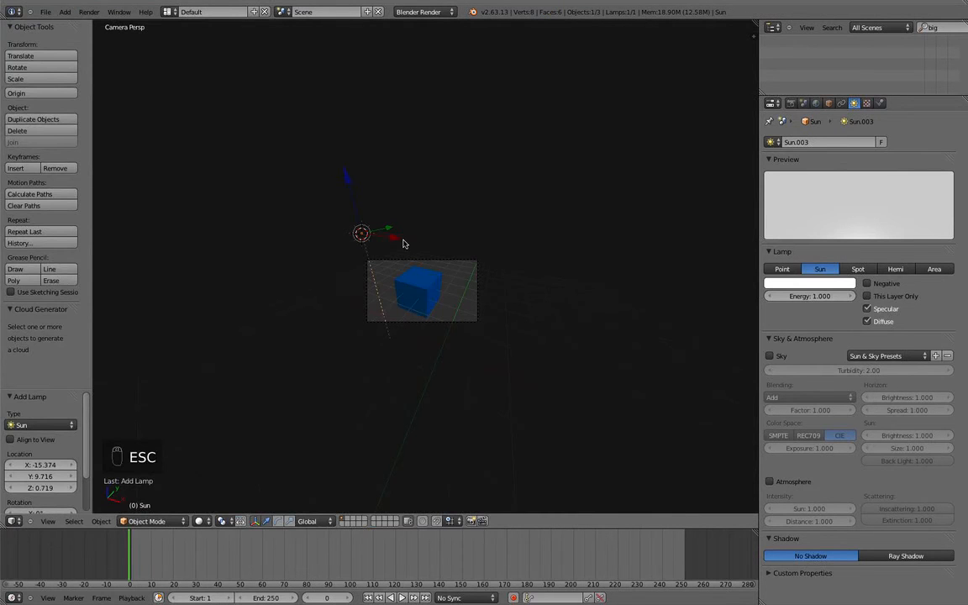
Duplicate the sun lamp and move the copy to the other side of the grid, ending with about -7.94 along Y.
key("shift+d")
left_click(471, 346)
middle_click_drag(472, 345, 306, 290)
key("g")
key("y")
left_click(259, 311)
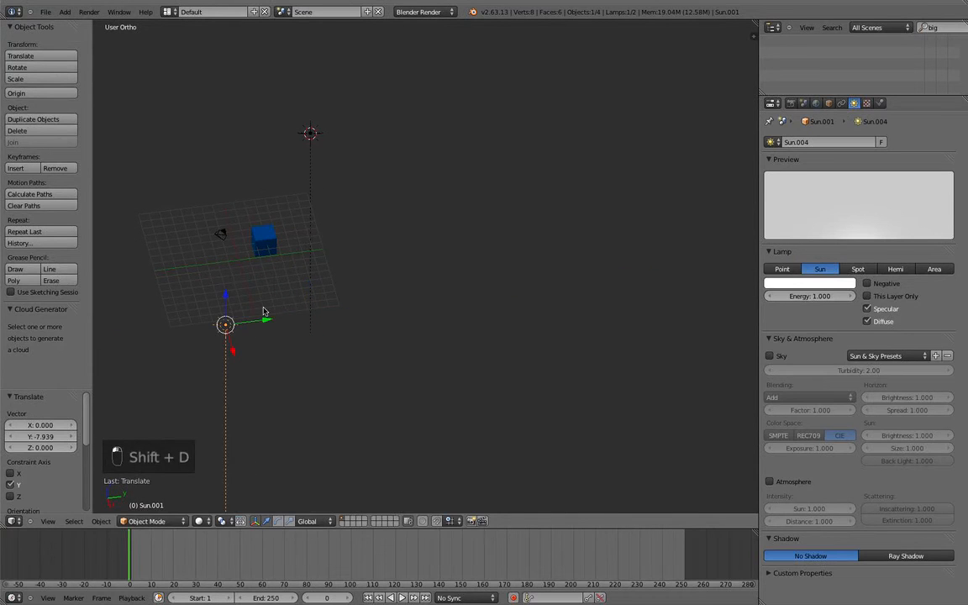
Reposition the duplicated sun lamp along Z, along X, and by about -5.18 along Y.
key("g")
key("z")
left_click(262, 274)
middle_click_drag(262, 274, 391, 265)
key("g")
key("x")
left_click(668, 324)
middle_click_drag(668, 325, 459, 284)
key("g")
key("y")
left_click(223, 343)
Render the cube through the camera with both sun lamps, examine how its faces are lit, and close the result.
middle_click_drag(223, 343, 318, 359)
key("KP_0")
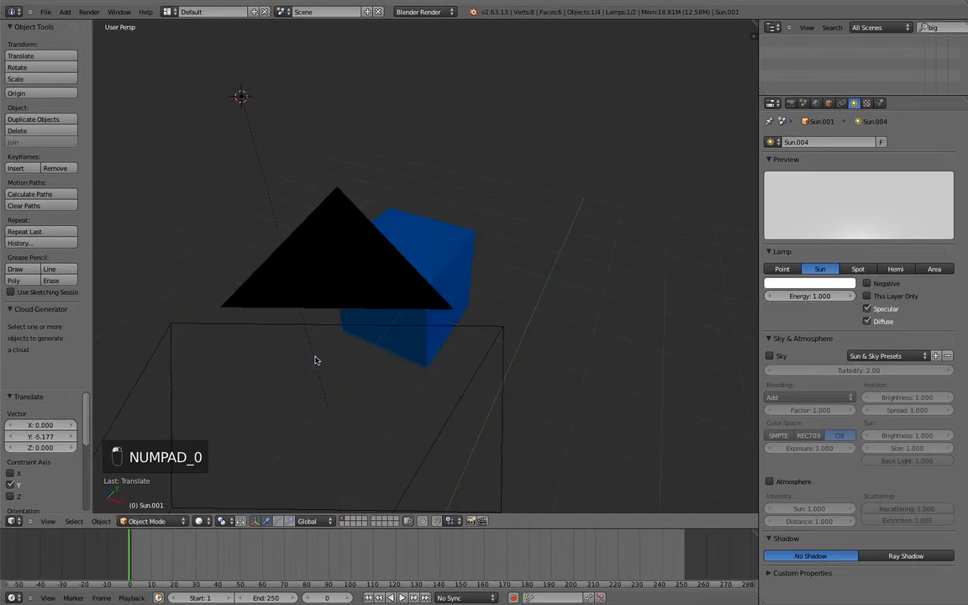
left_click(89, 11)
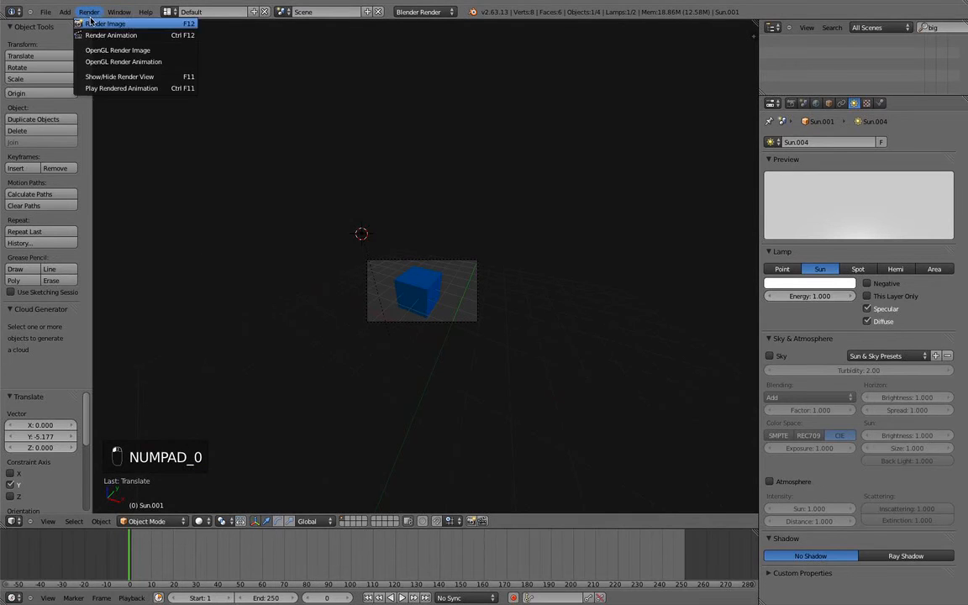
left_click(105, 24)
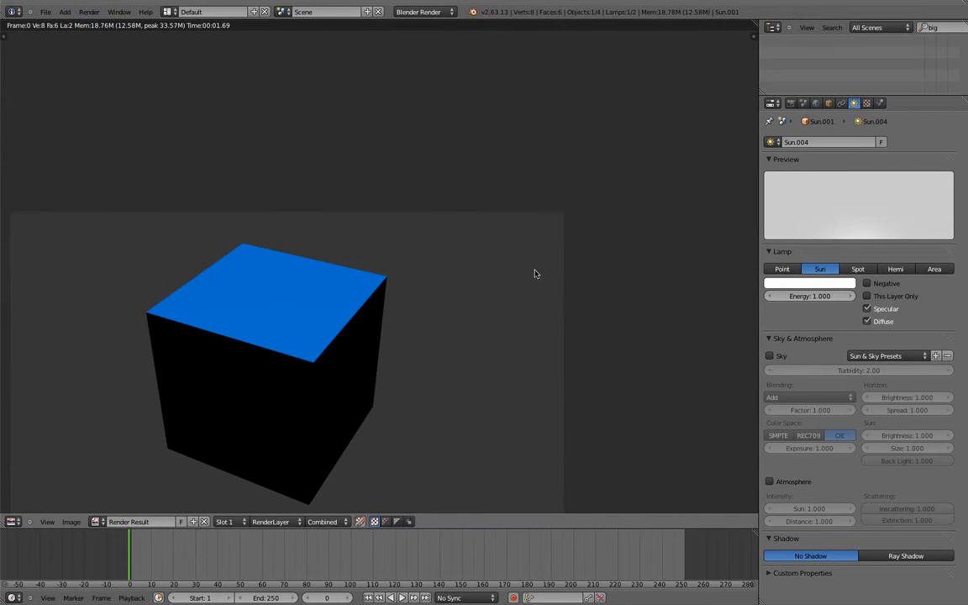
key("Escape")
Move the duplicated sun lamp again, finishing with a shift of about -4.72 along X.
middle_click_drag(536, 284, 387, 333)
left_click_drag(354, 347, 329, 248)
middle_click_drag(328, 249, 500, 297)
left_click_drag(524, 312, 483, 302)
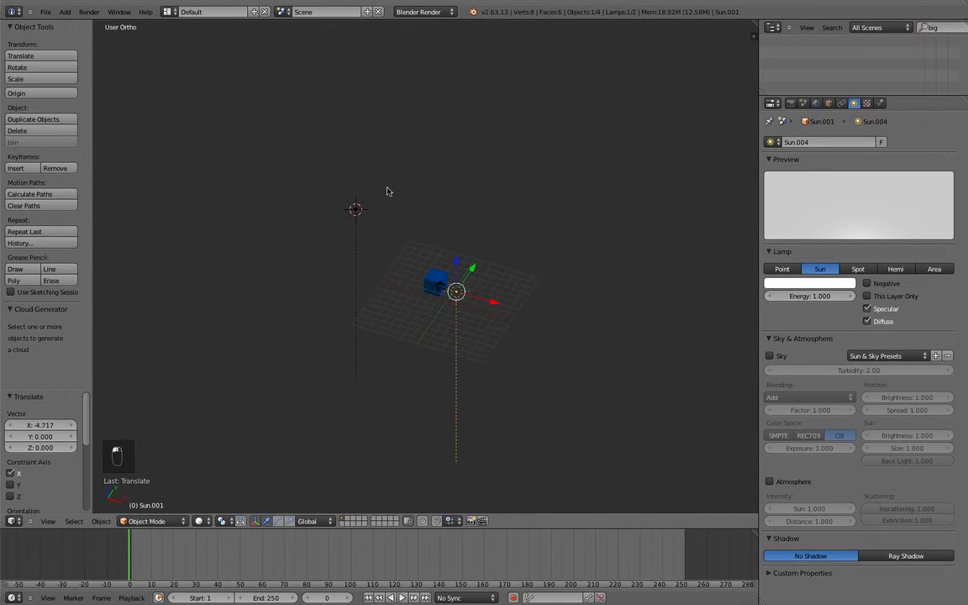
Render the image again with the lamp in its new position and close the result.
left_click(89, 12)
left_click(94, 21)
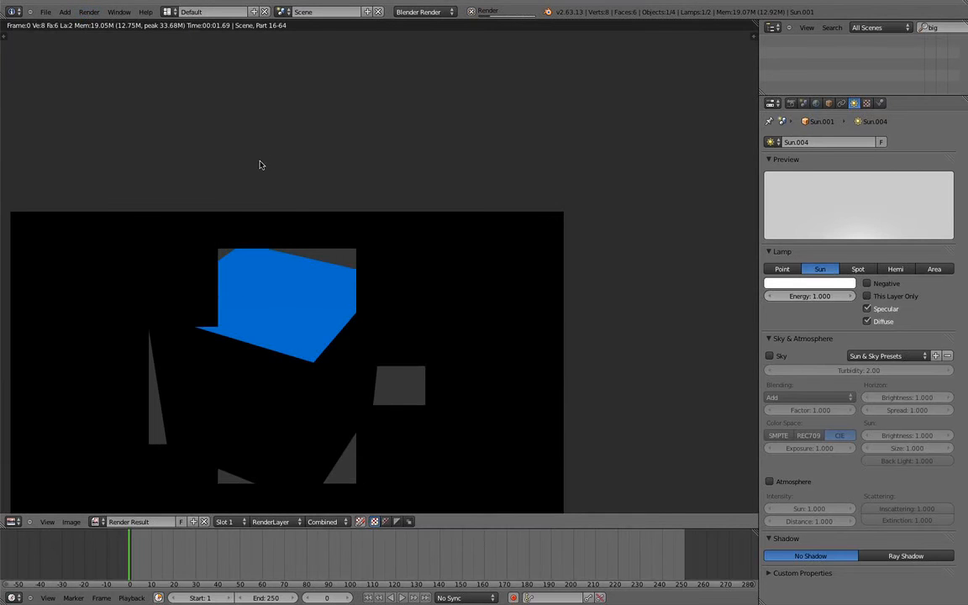
key("Escape")
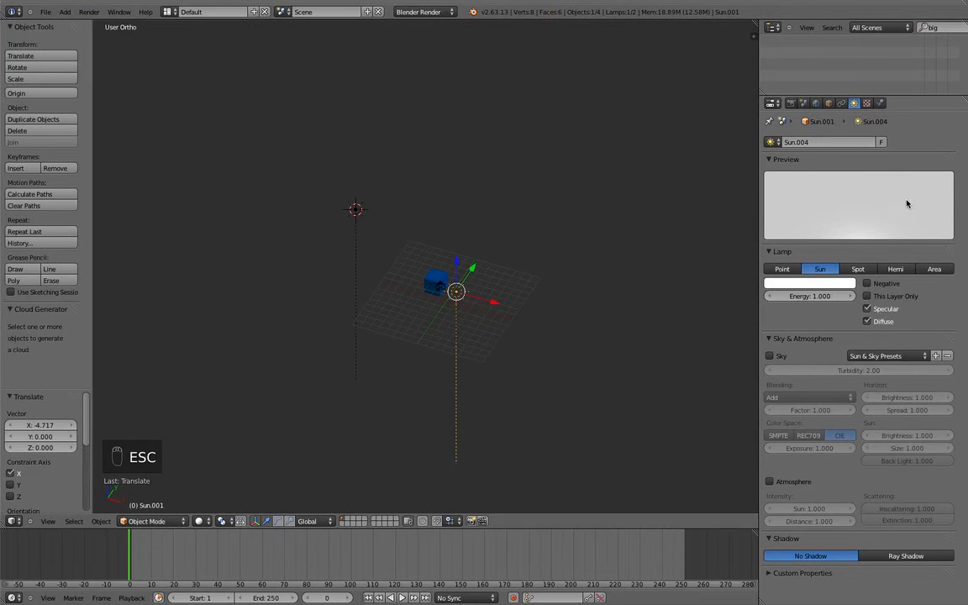
Select the cube and look through its diffuse, specular, shading and transparency material settings.
scroll(490, 273, "up", 1)
scroll(490, 272, "up", 2)
right_click(443, 301)
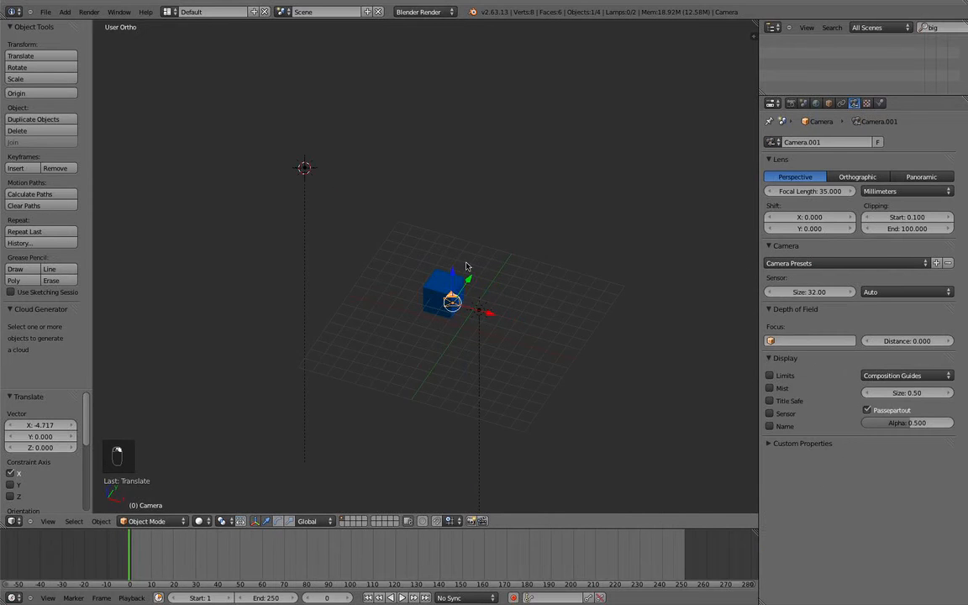
right_click(443, 290)
scroll(846, 342, "down", 3)
scroll(845, 342, "up", 2)
scroll(866, 340, "down", 5)
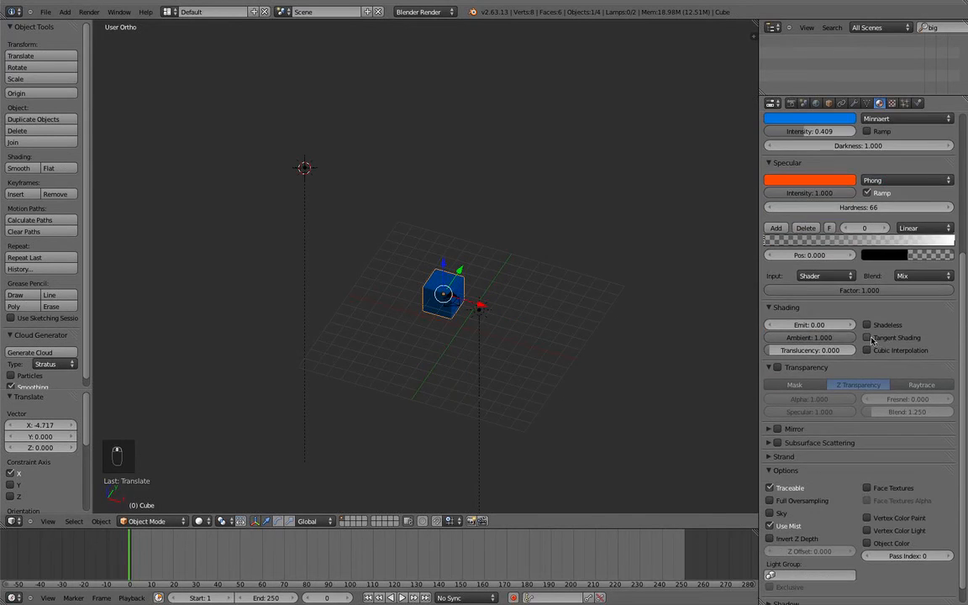
scroll(872, 340, "up", 5)
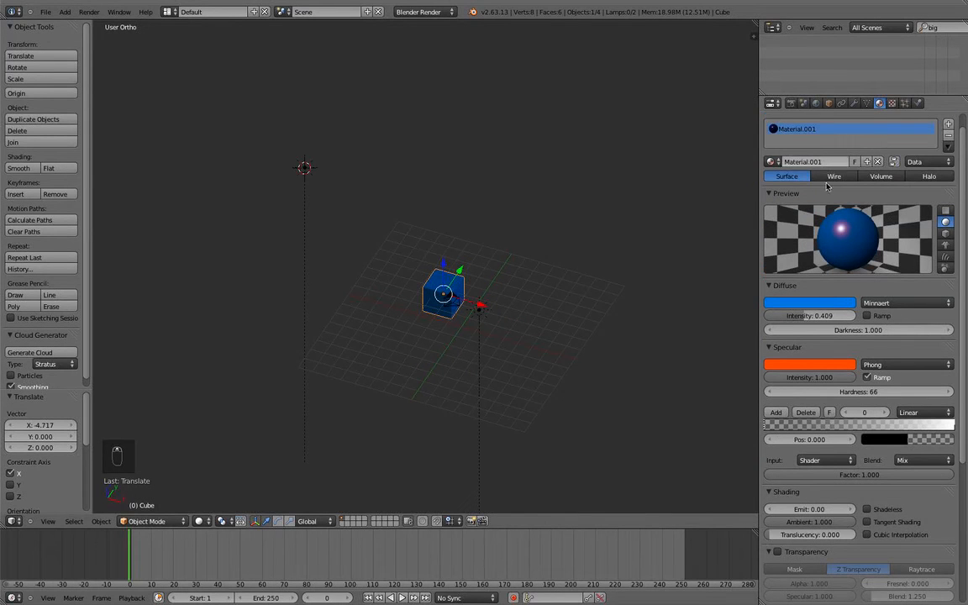
Show the cube's modifier settings and look through the available modifiers.
left_click(854, 103)
scroll(684, 212, "up", 8)
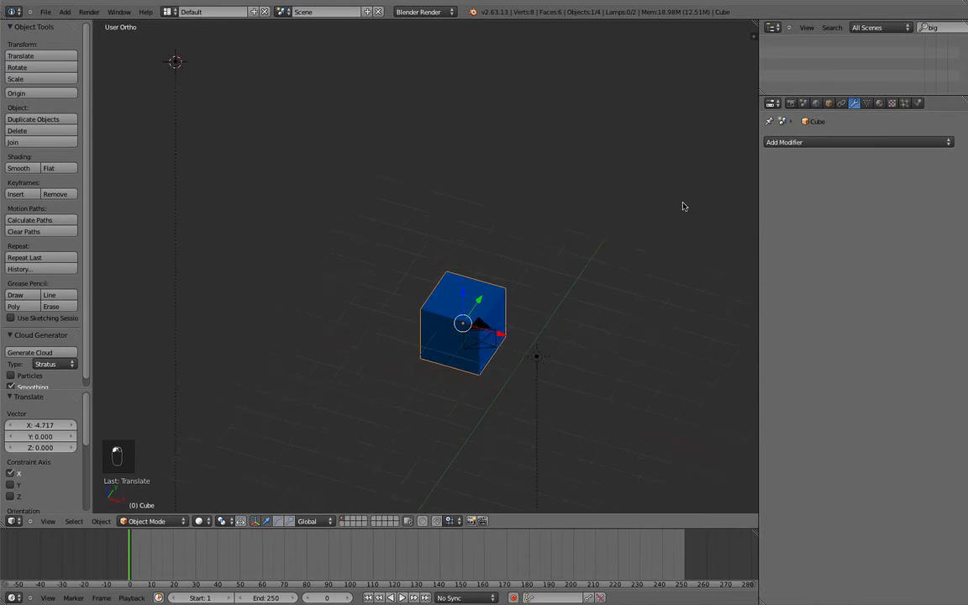
left_click(811, 142)
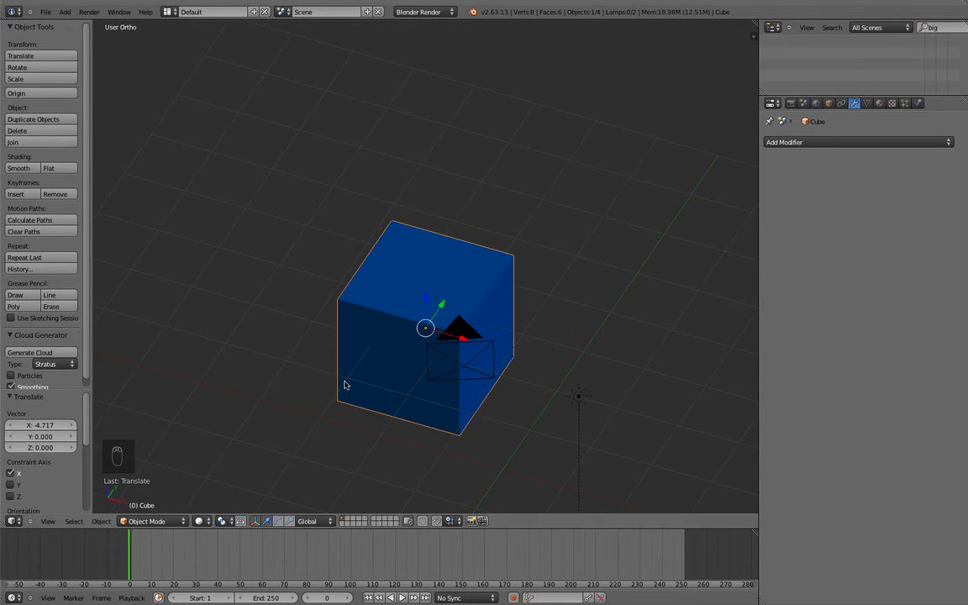
Delete the cube's top face in edit mode using face selection, and return to object mode.
key("Tab")
left_click(351, 522)
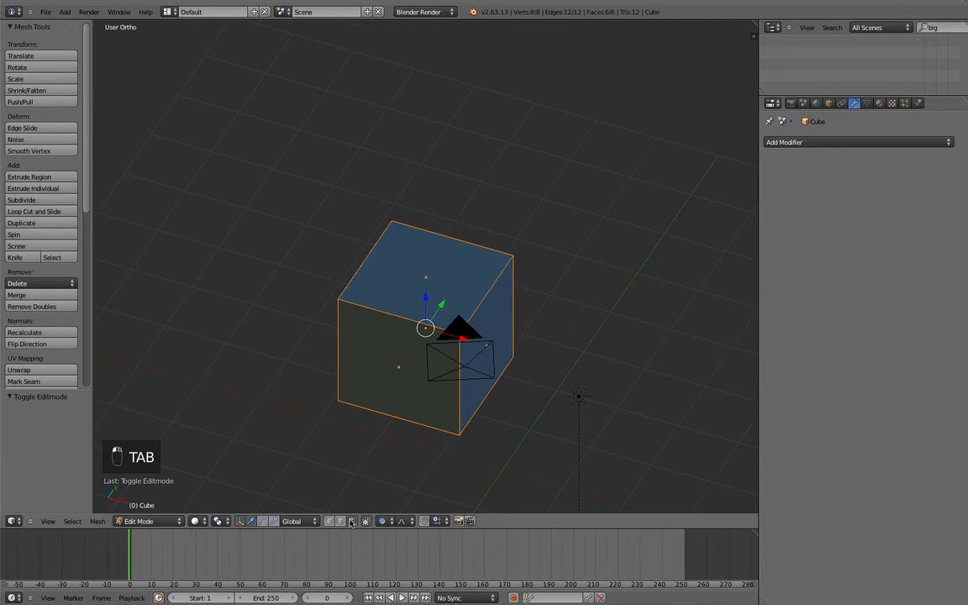
right_click(424, 296)
key("x")
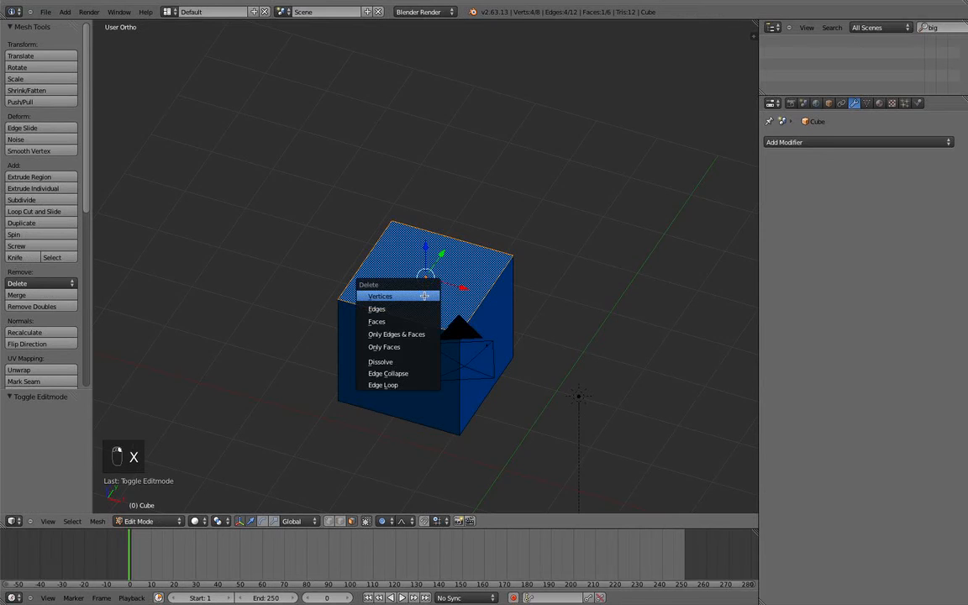
left_click(388, 319)
key("a")
key("Tab")
Add a Solidify modifier to the open cube and set its thickness to 0.1572.
middle_click_drag(427, 287, 619, 277)
scroll(428, 302, "down", 4)
scroll(526, 266, "up", 3)
key("KP_5")
scroll(526, 254, "down", 5)
scroll(530, 253, "up", 5)
mouse_move(528, 253)
middle_mouse_down()
mouse_move(510, 250)
mouse_move(545, 259)
middle_mouse_up()
scroll(549, 257, "up", 3)
left_click(710, 142)
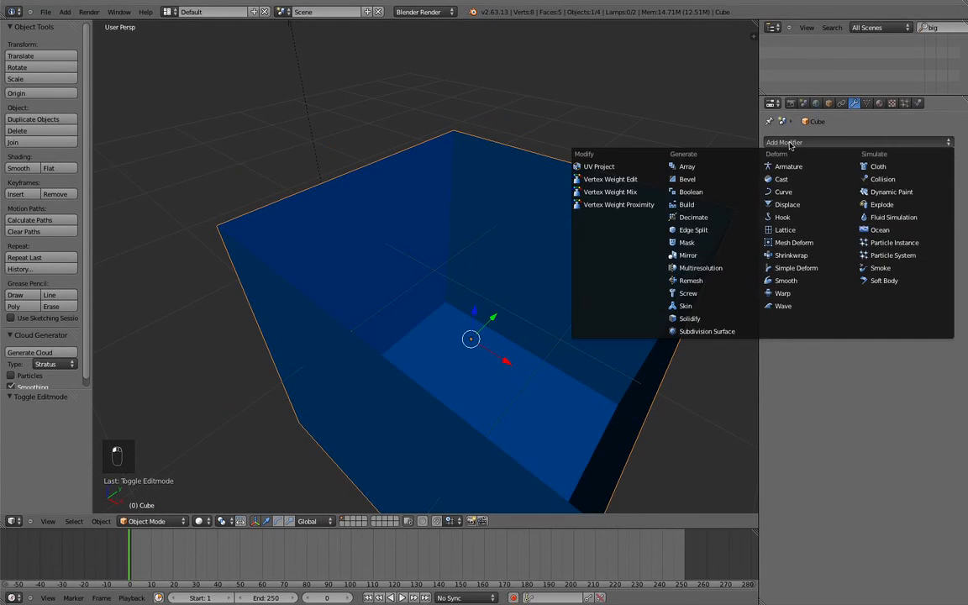
left_click(731, 321)
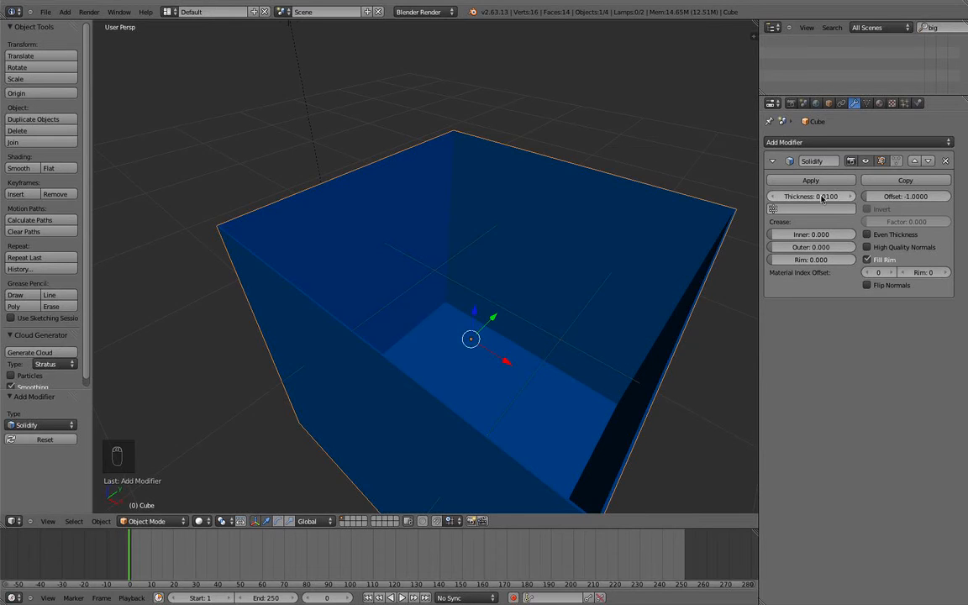
left_click_drag(813, 200, 748, 181)
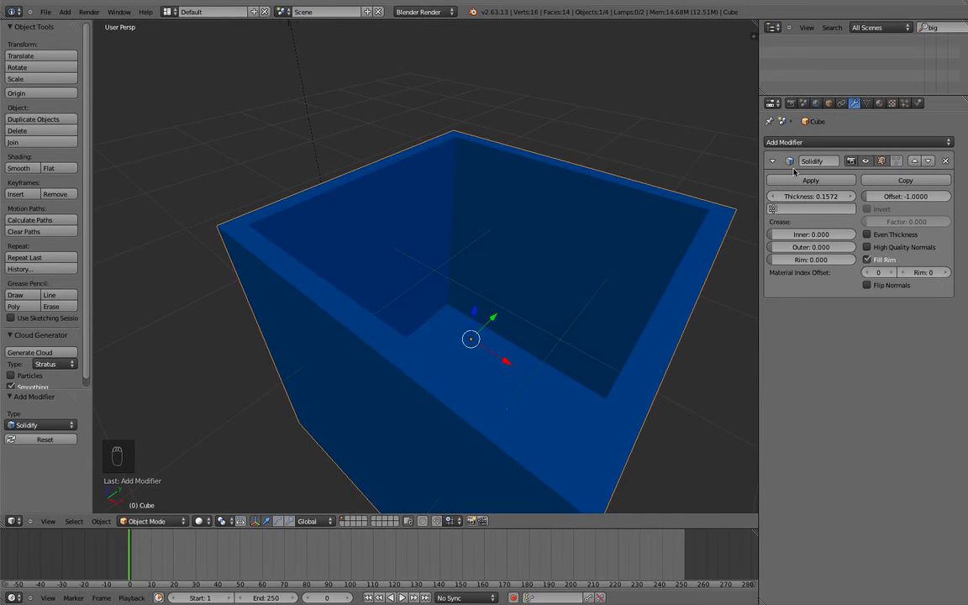
Add a Subdivision Surface modifier with 5 view subdivisions and compare the smoothed shape with its edit cage.
left_click(716, 142)
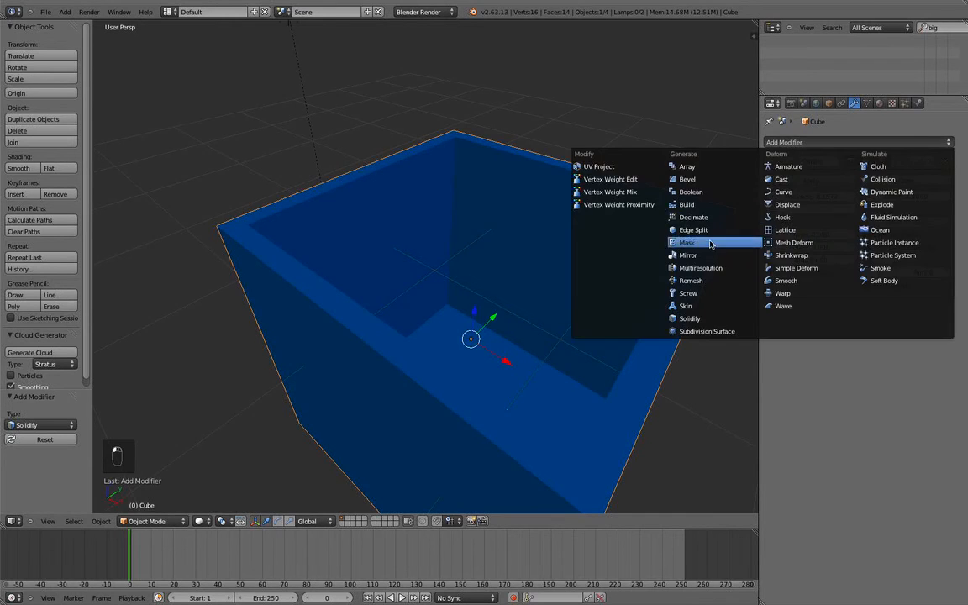
left_click(706, 331)
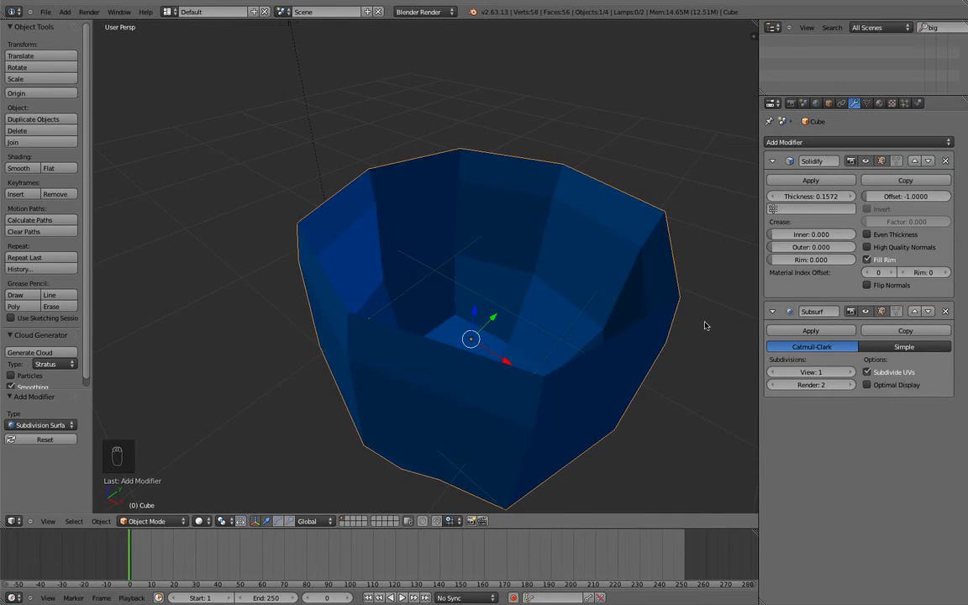
left_click(848, 379)
left_click(849, 378)
left_click(849, 378)
left_click(848, 379)
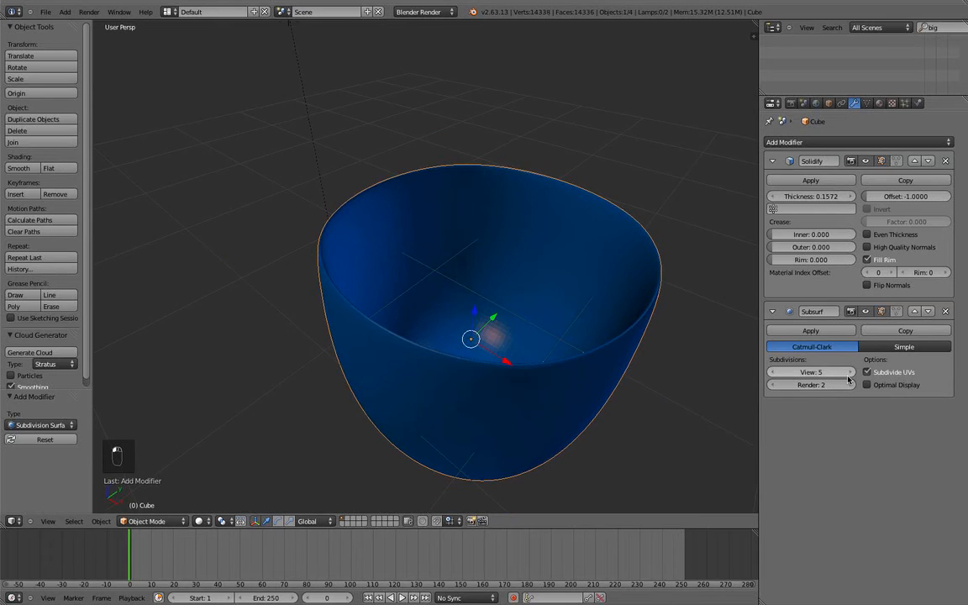
key("Tab")
scroll(630, 277, "down", 4)
scroll(622, 277, "up", 5)
key("Tab")
scroll(628, 277, "down", 5)
scroll(627, 277, "up", 5)
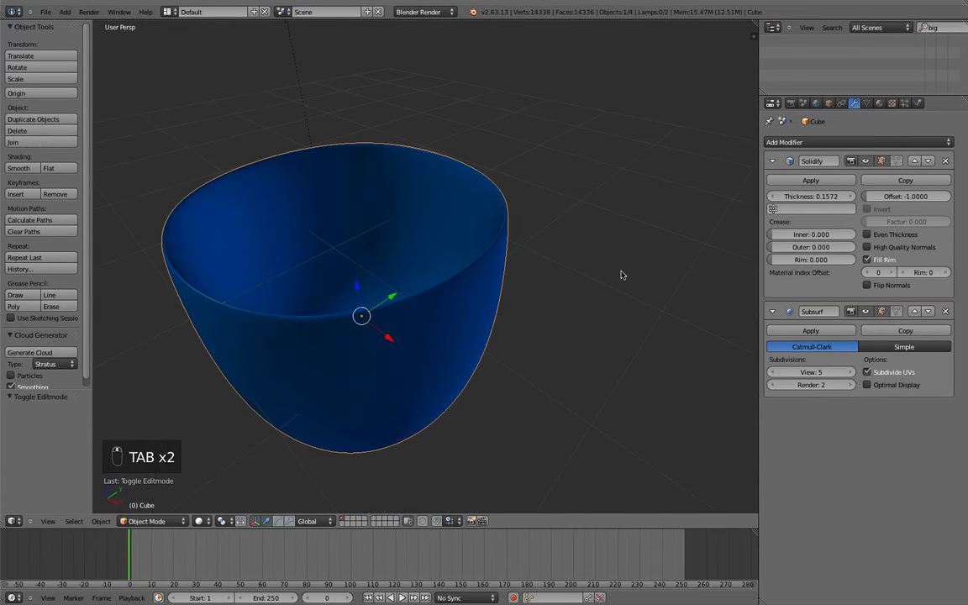
Select a side face of the cage in edit mode and move it about -0.36 along X.
key("Tab")
right_click(470, 378)
scroll(473, 377, "down", 6)
mouse_move(462, 310)
left_mouse_down()
mouse_move(568, 380)
mouse_move(443, 285)
mouse_move(493, 315)
mouse_move(471, 295)
left_mouse_up()
middle_click_drag(471, 294, 510, 320)
scroll(499, 307, "down", 4)
scroll(501, 310, "up", 3)
scroll(510, 319, "up", 4)
scroll(549, 427, "down", 7)
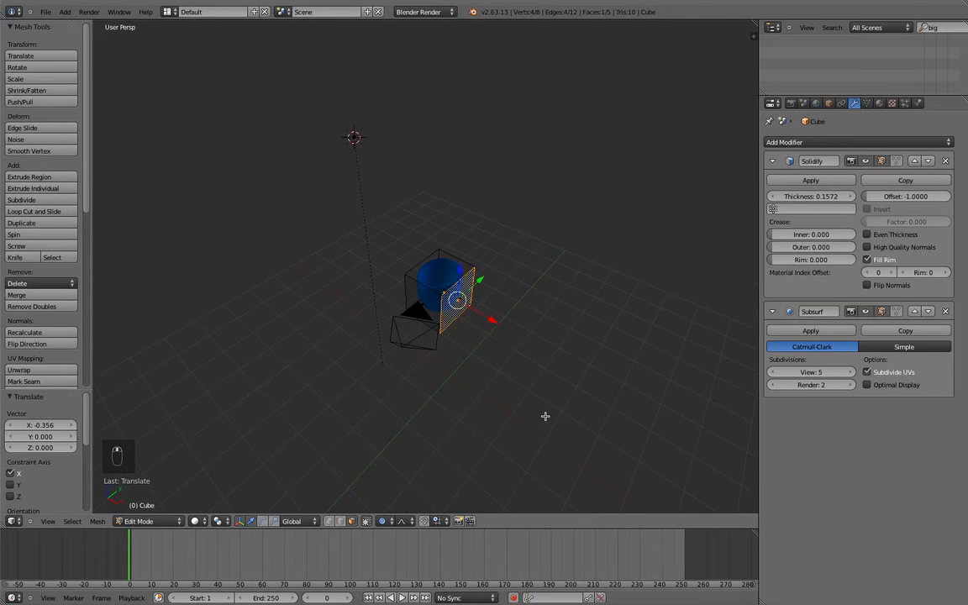
Nudge the selected side face slightly along X, inspect the bowl in both modes, deselect everything and leave edit mode.
left_click(498, 327)
left_click_drag(496, 323, 502, 328)
scroll(511, 320, "up", 7)
key("Tab")
scroll(496, 323, "down", 6)
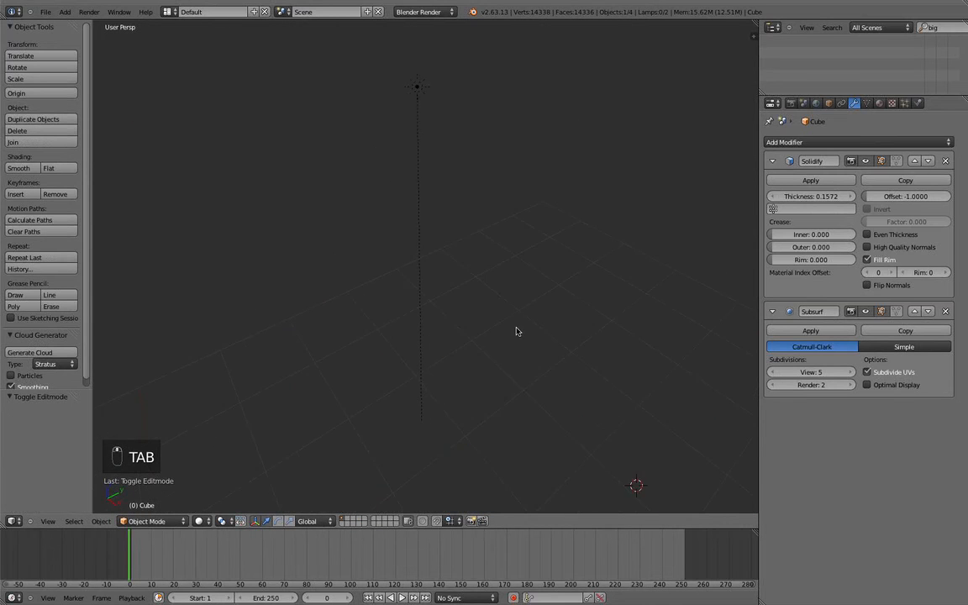
scroll(513, 319, "up", 5)
key("Tab")
middle_click_drag(512, 317, 496, 310)
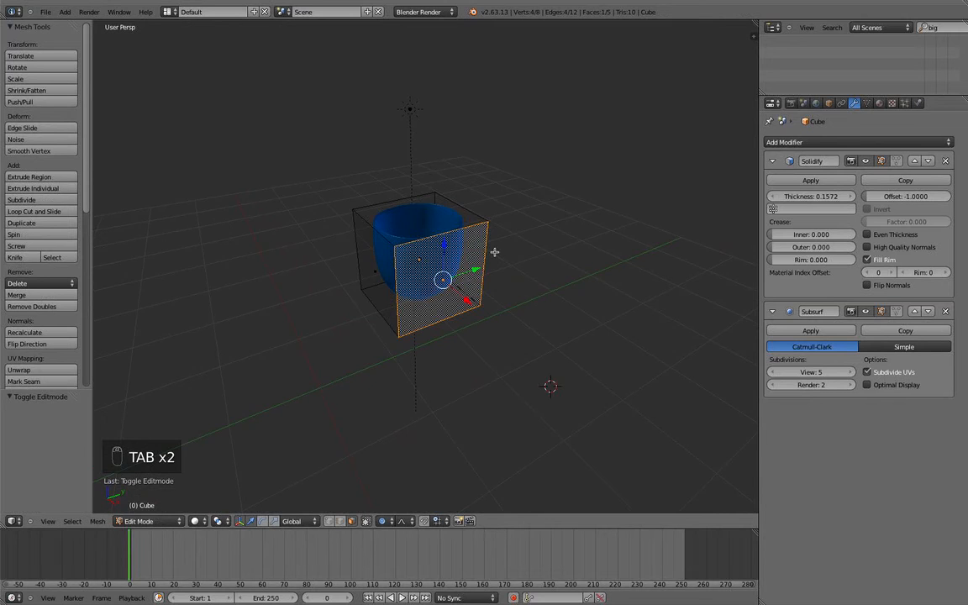
scroll(470, 242, "up", 6)
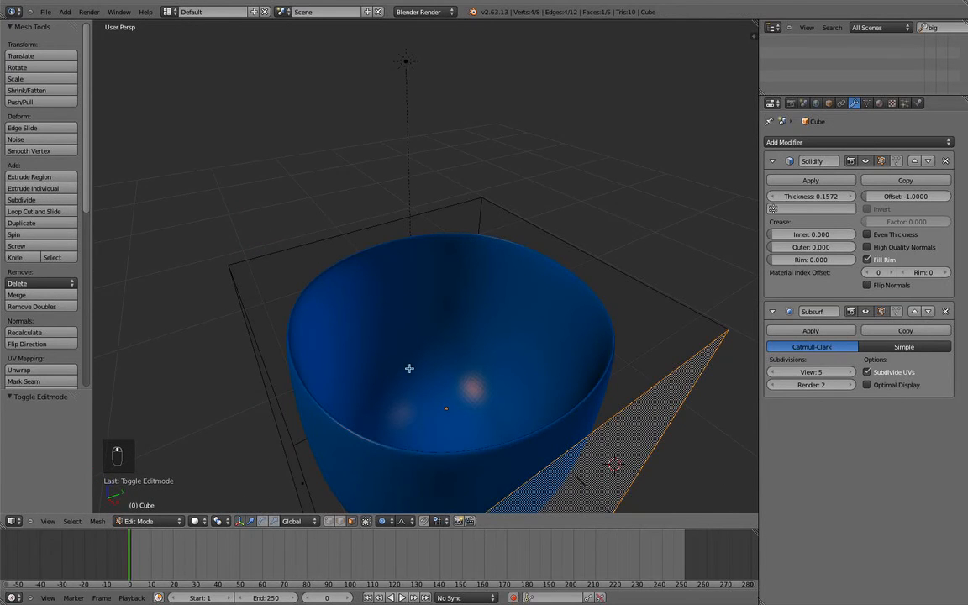
key("a")
key("Tab")
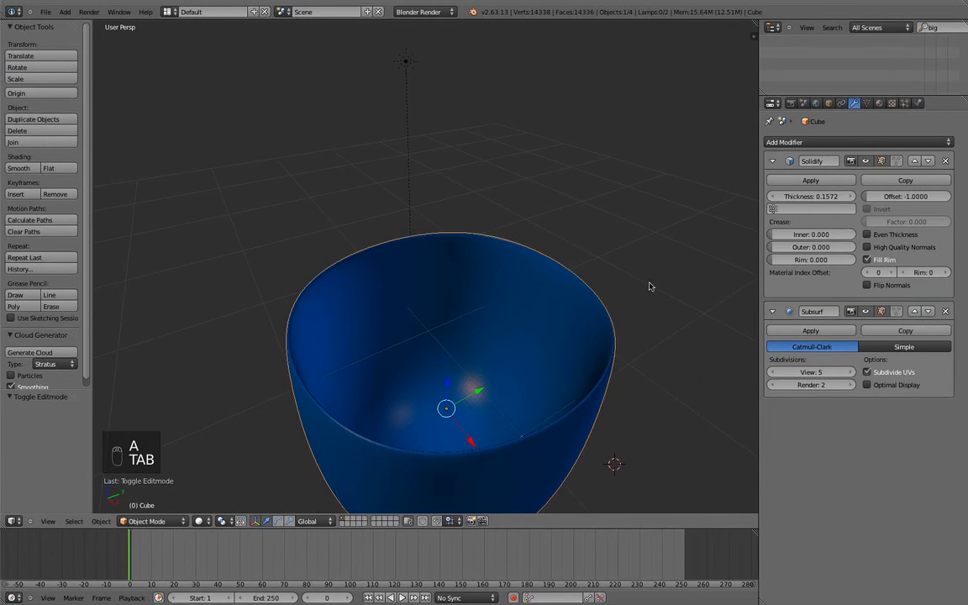
Add a Build modifier to the bowl and play the animation to preview its effect.
left_click(807, 142)
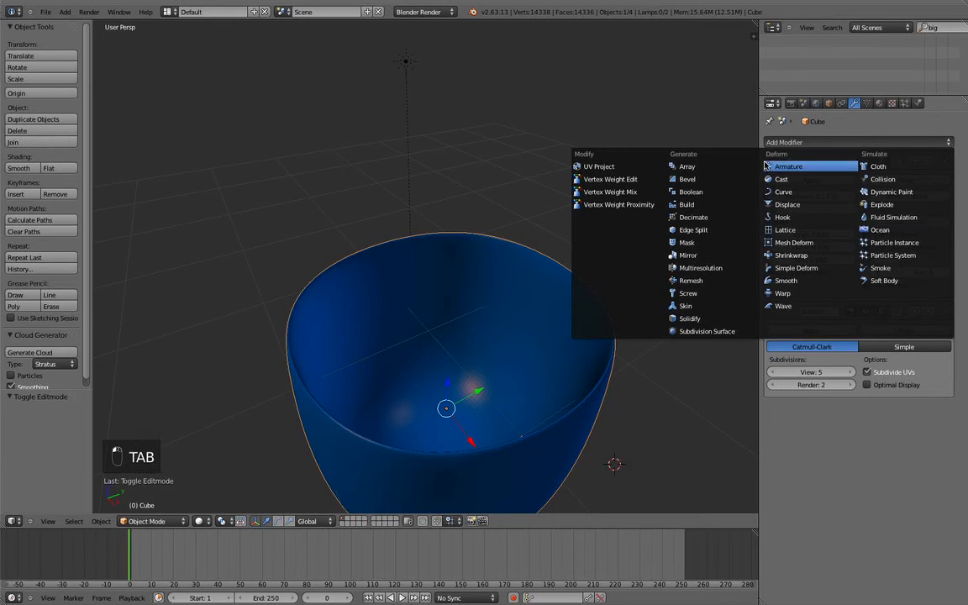
left_click(730, 206)
scroll(703, 269, "down", 4)
key("alt+a")
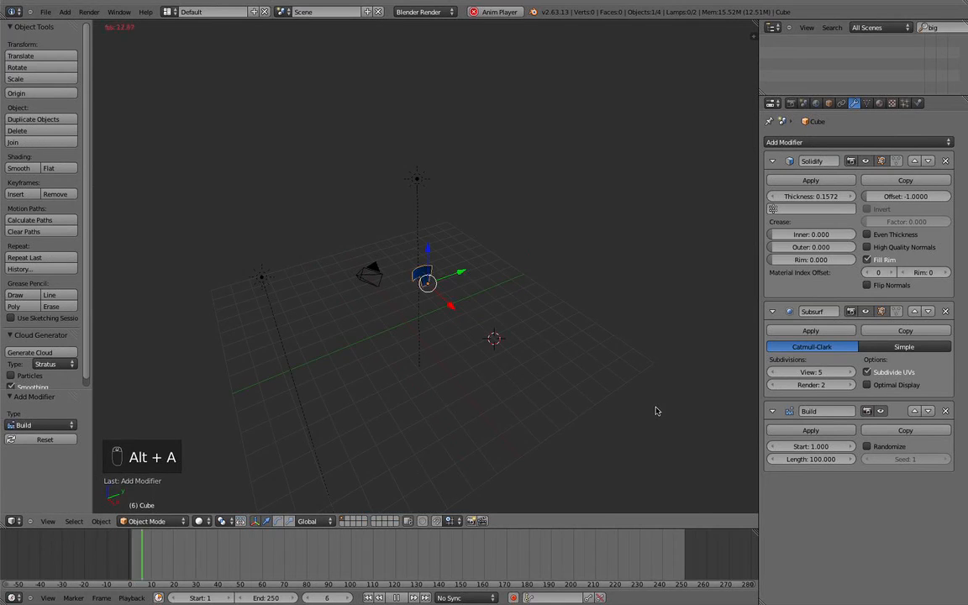
scroll(655, 408, "up", 4)
scroll(655, 408, "down", 4)
key("alt+a")
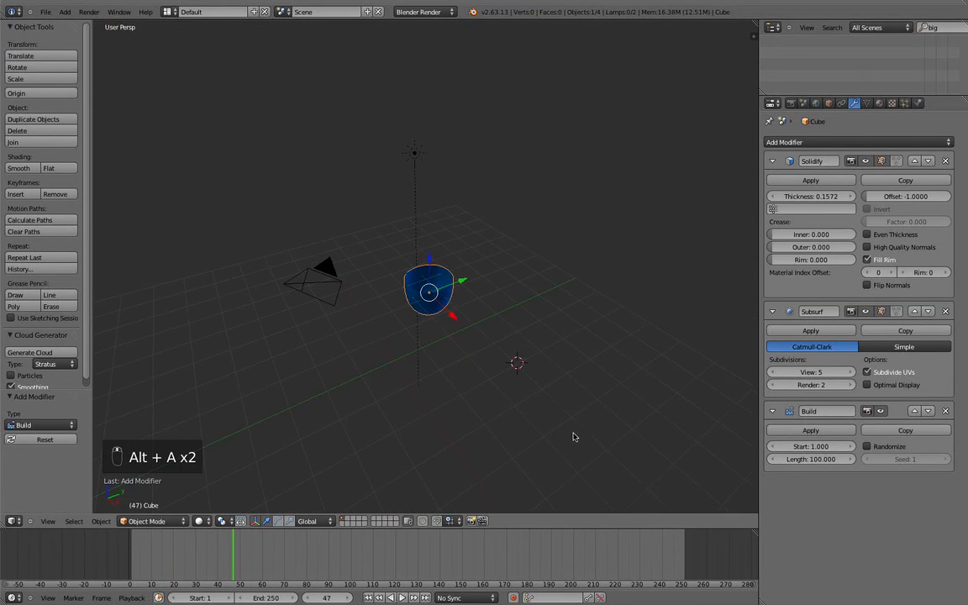
Replay the bowl's build animation twice from frame 0 and remove the Build modifier.
left_click(95, 556)
scroll(399, 378, "up", 2)
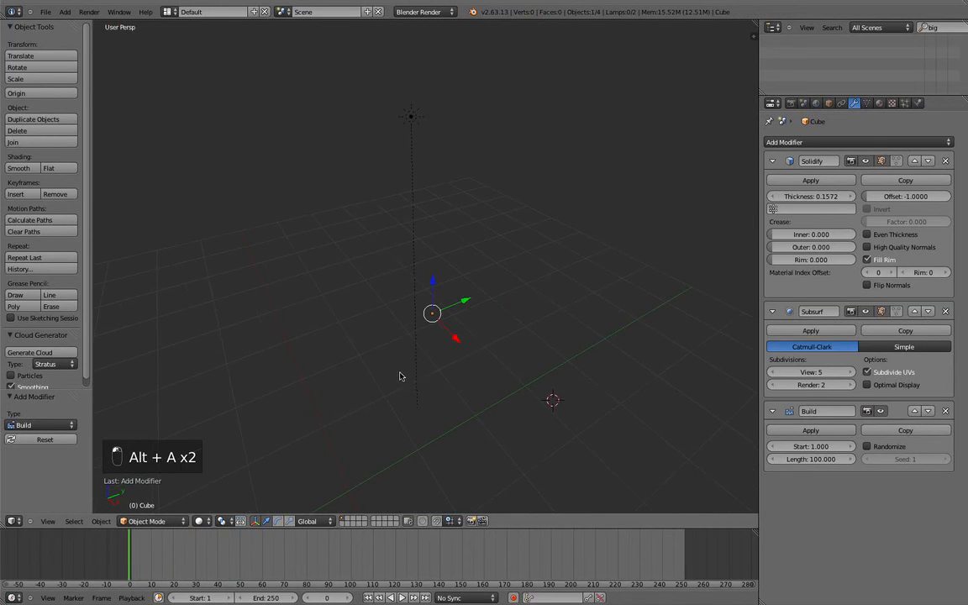
key("alt+a")
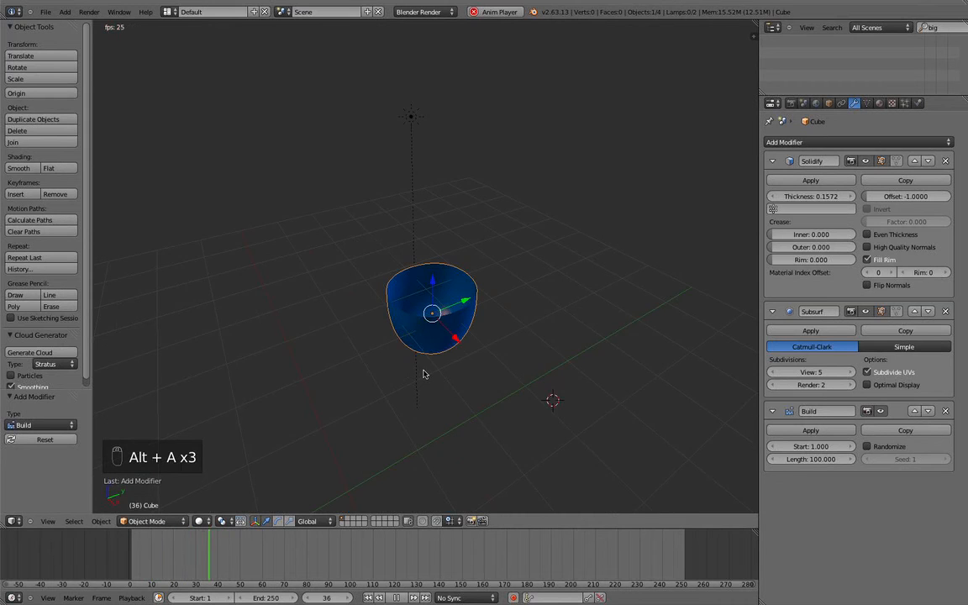
key("alt+a")
left_click(130, 555)
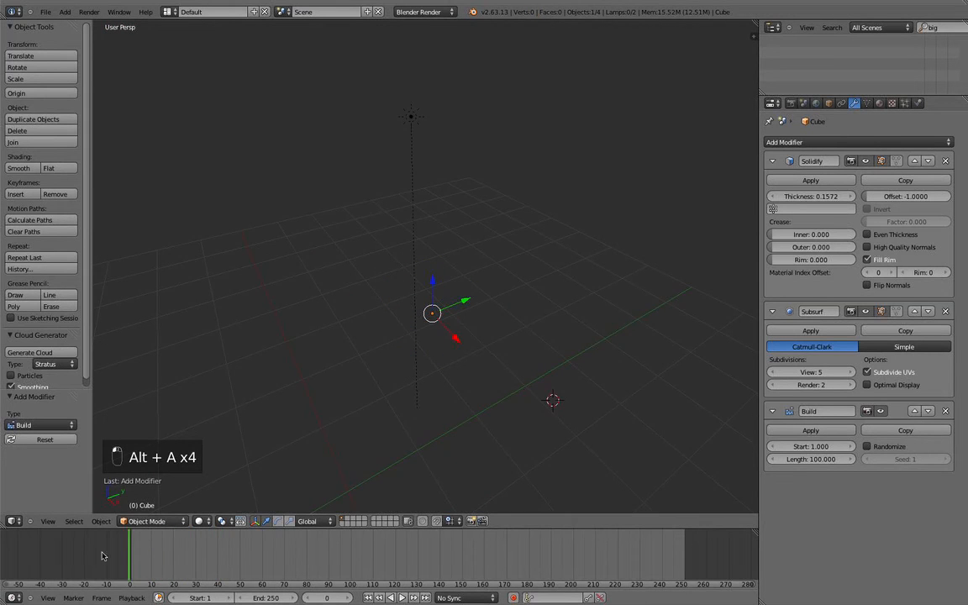
key("alt+a")
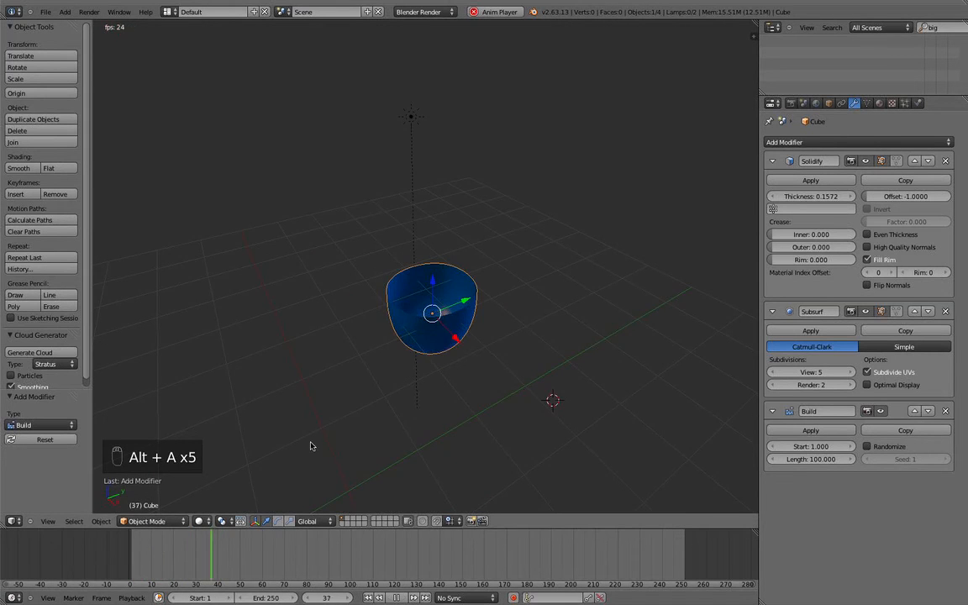
key("alt+a")
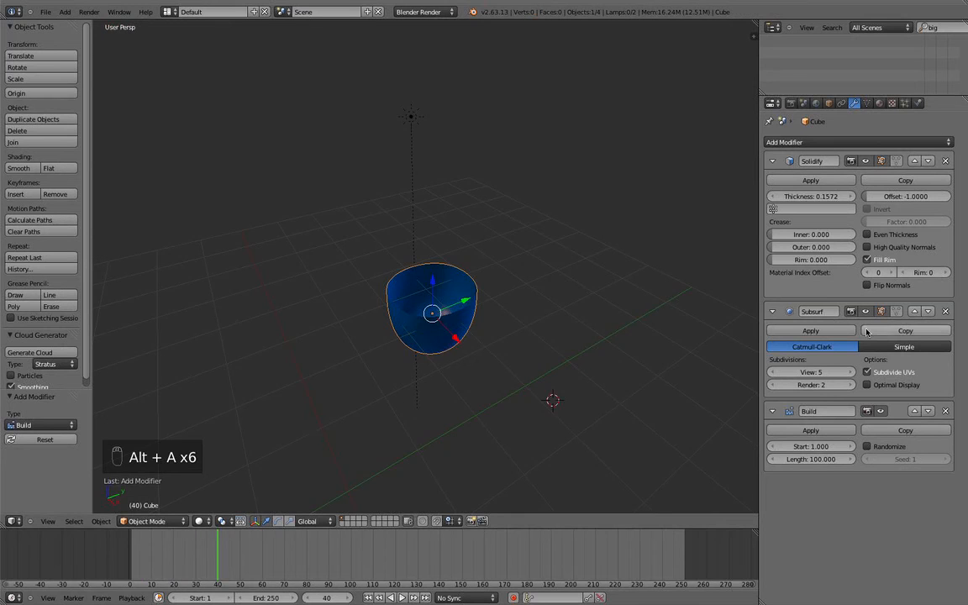
left_click(945, 411)
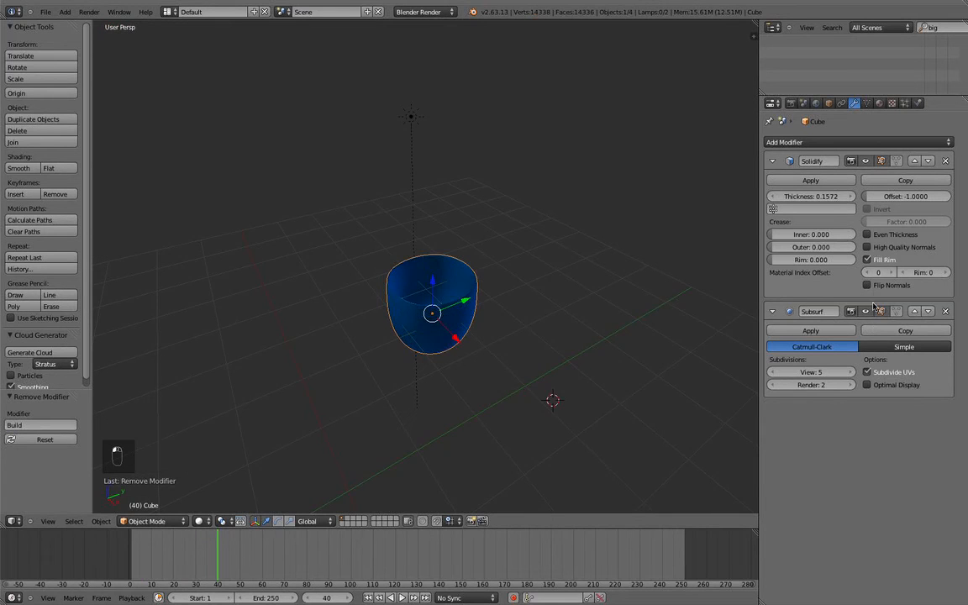
Add a Bevel modifier to the bowl, inspect it in edit mode and set its width to 1.24.
left_click(804, 143)
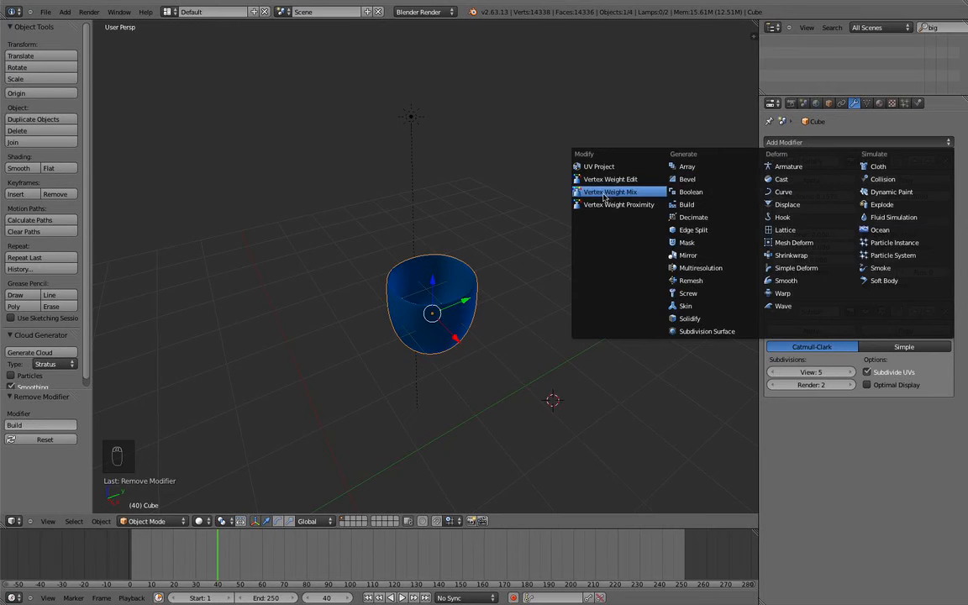
left_click(690, 318)
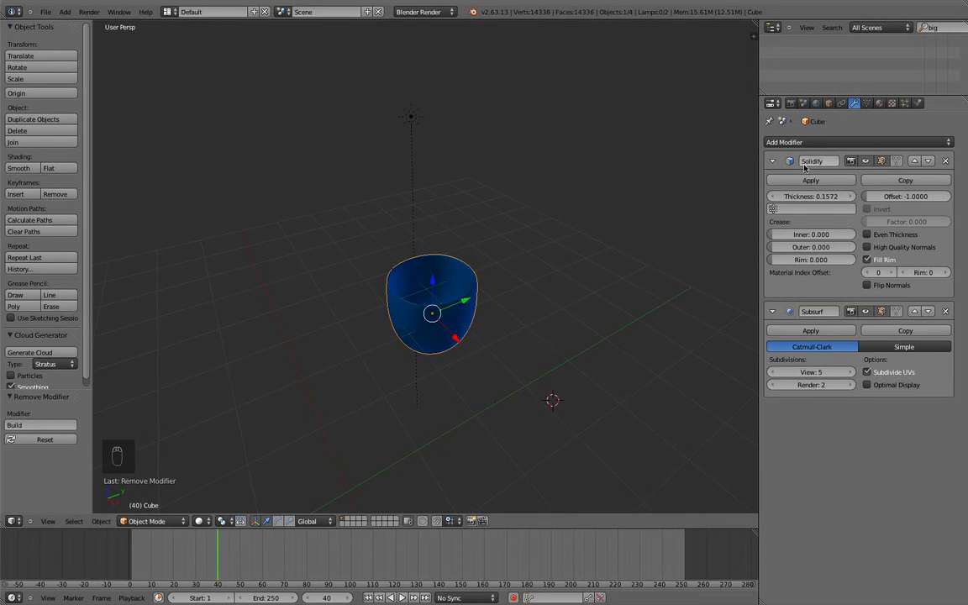
left_click(803, 142)
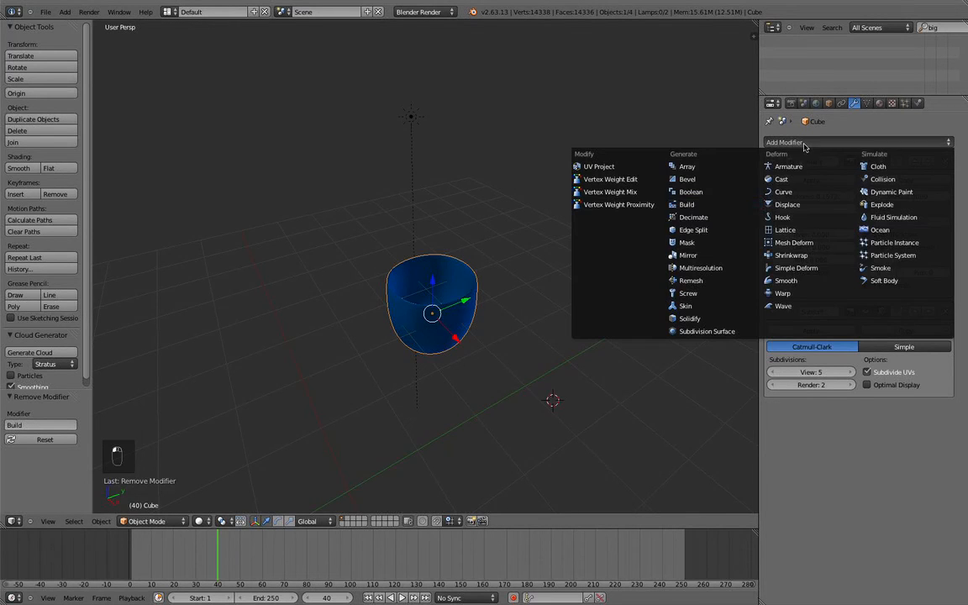
left_click(700, 180)
scroll(584, 207, "up", 4)
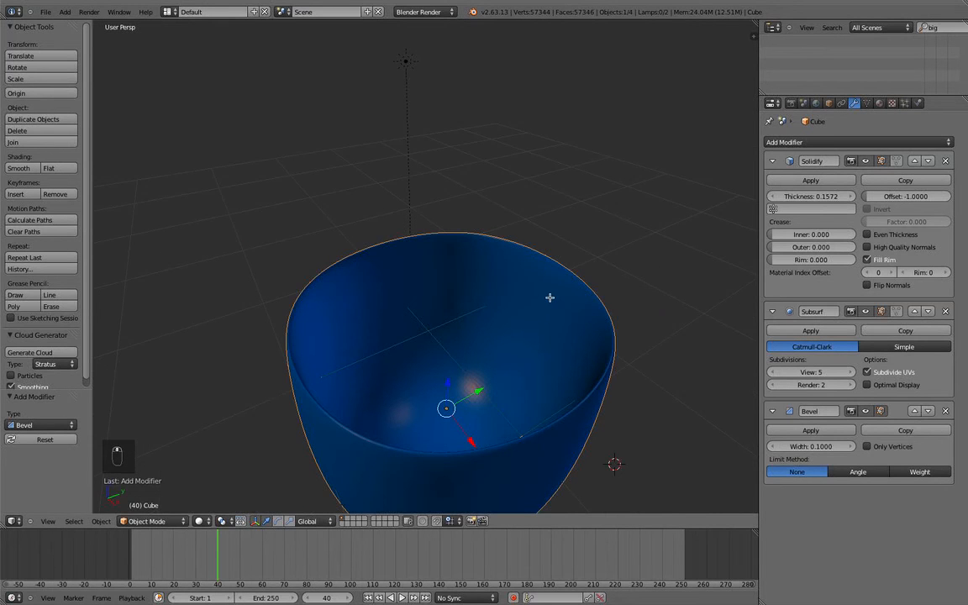
key("Tab")
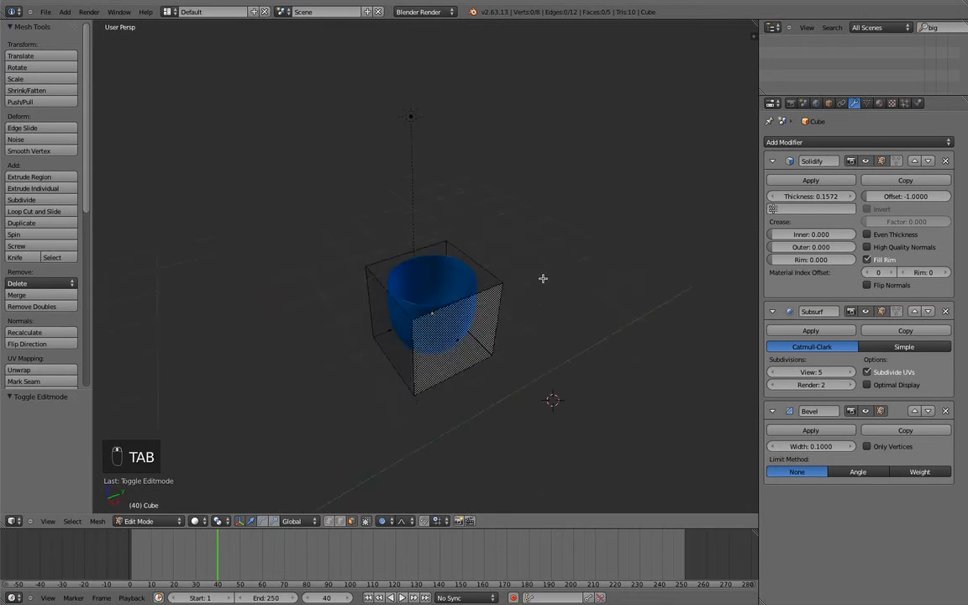
middle_click_drag(543, 278, 544, 278)
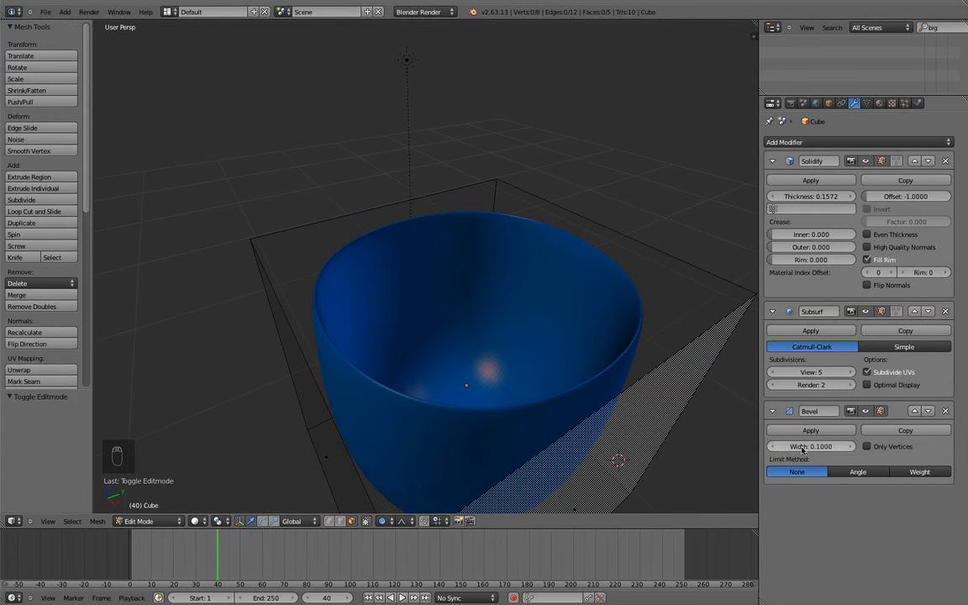
left_click_drag(720, 407, 845, 362)
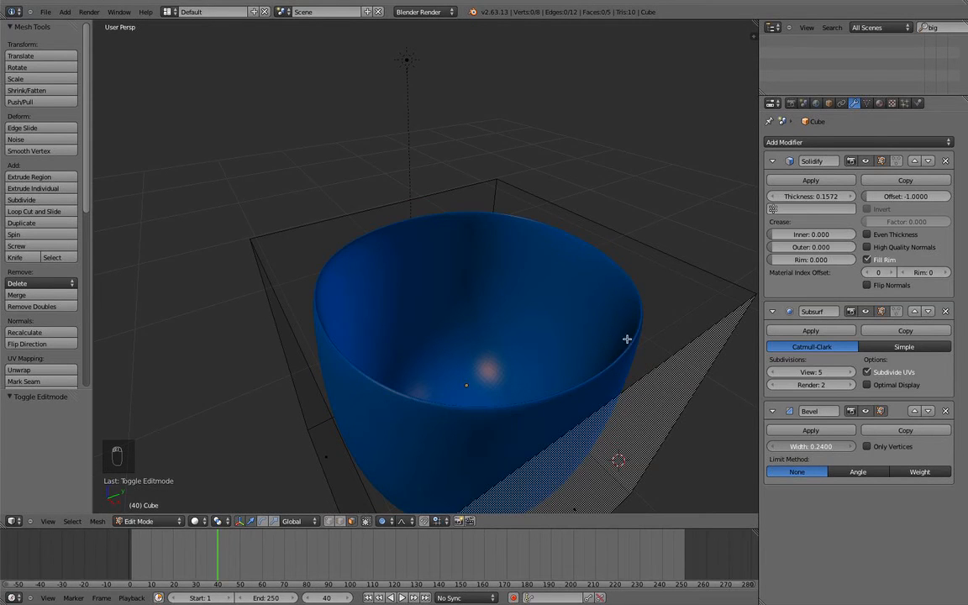
key("Tab")
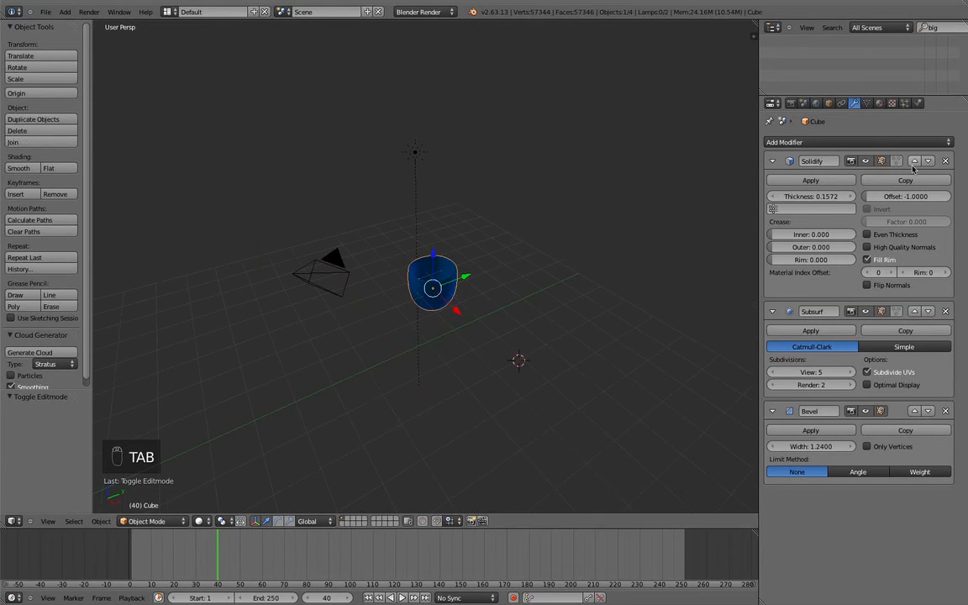
Apply the Solidify modifier to the bowl and inspect the thickened cage in edit mode.
left_click(817, 182)
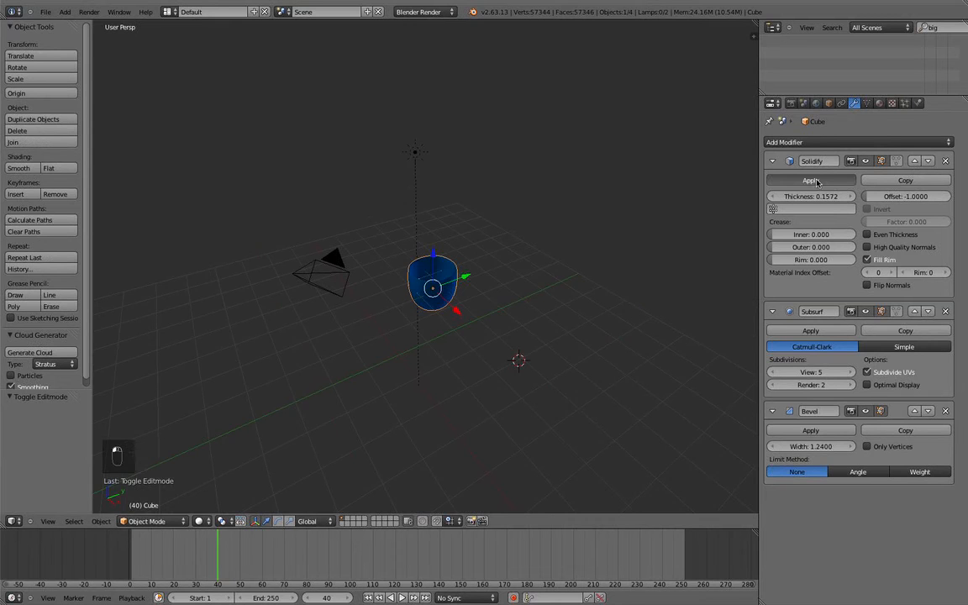
scroll(614, 255, "up", 8)
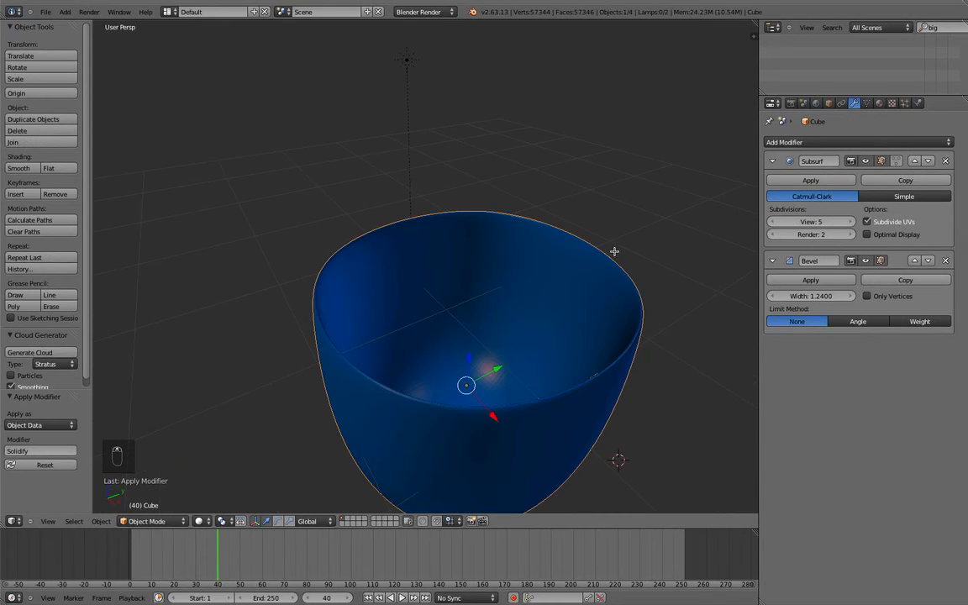
key("Tab")
scroll(614, 252, "down", 8)
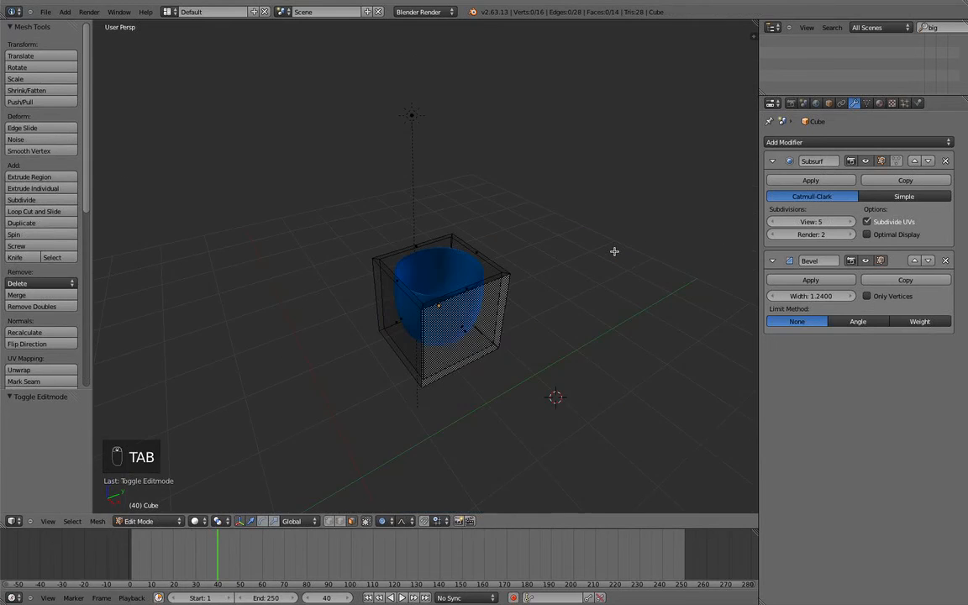
scroll(614, 252, "up", 8)
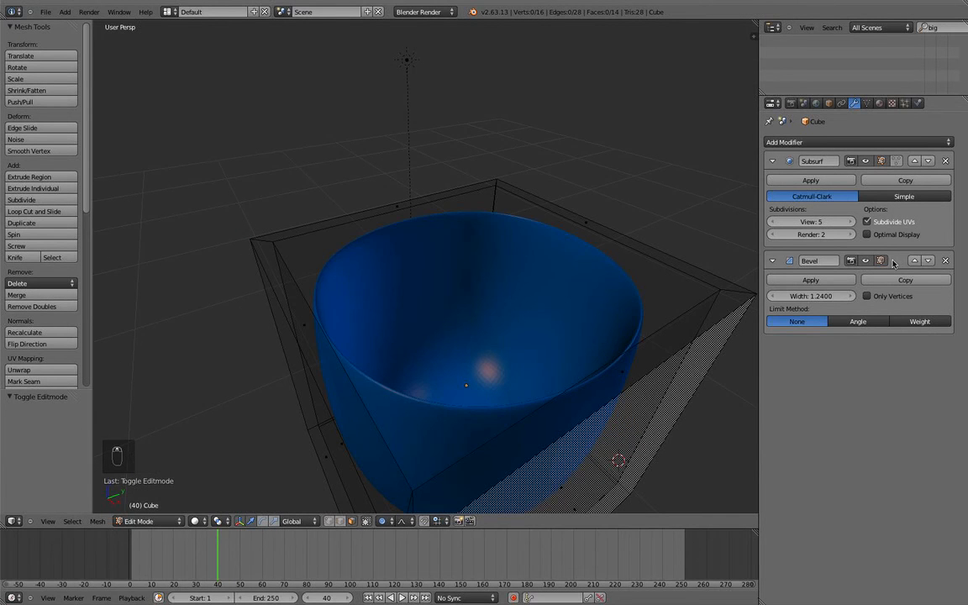
key("z")
key("z")
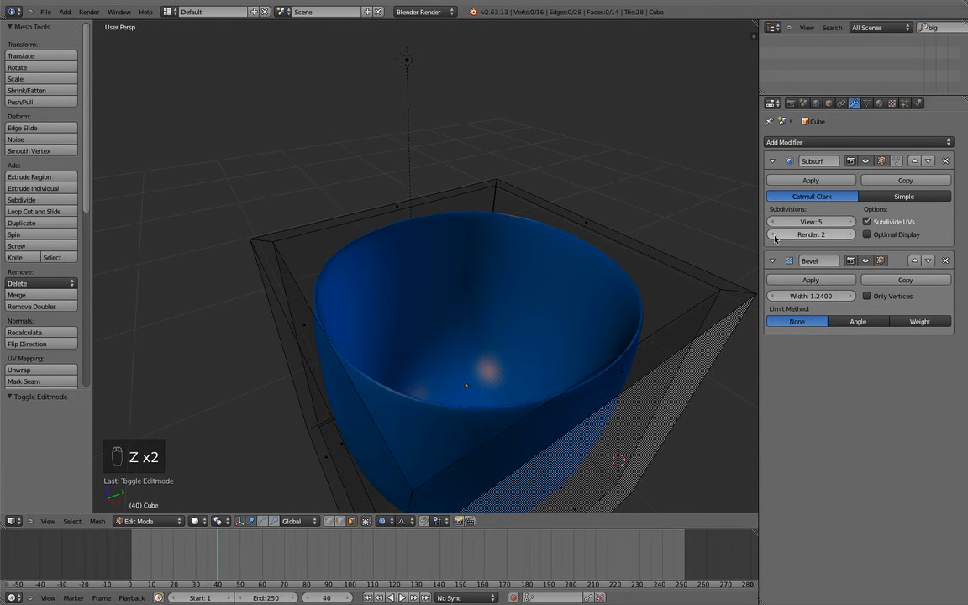
Set the Subsurf modifier's view subdivisions to 0, check the wireframe and return to object mode.
left_click_drag(805, 223, 729, 238)
key("z")
scroll(588, 243, "down", 8)
middle_click_drag(588, 244, 534, 223)
key("z")
key("Tab")
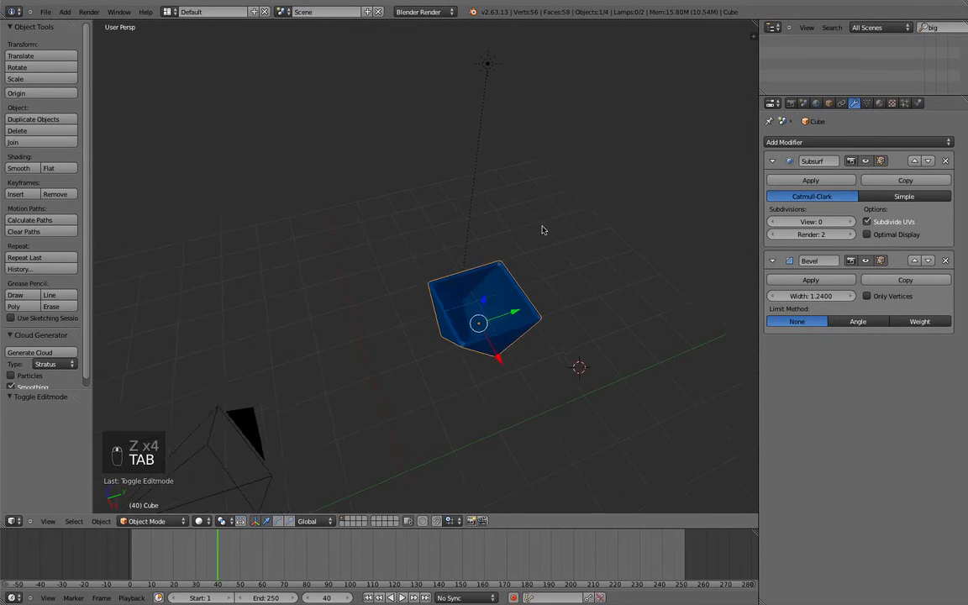
Reduce the Bevel width to 0.06 and place the Bevel modifier above Subsurf in the stack.
scroll(540, 225, "up", 5)
left_click_drag(819, 299, 776, 296)
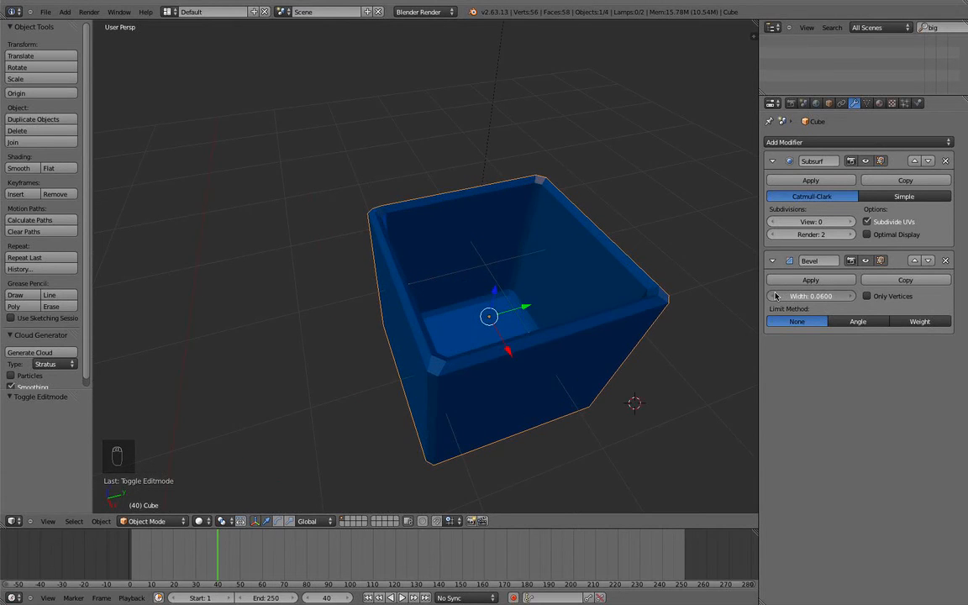
left_click(914, 260)
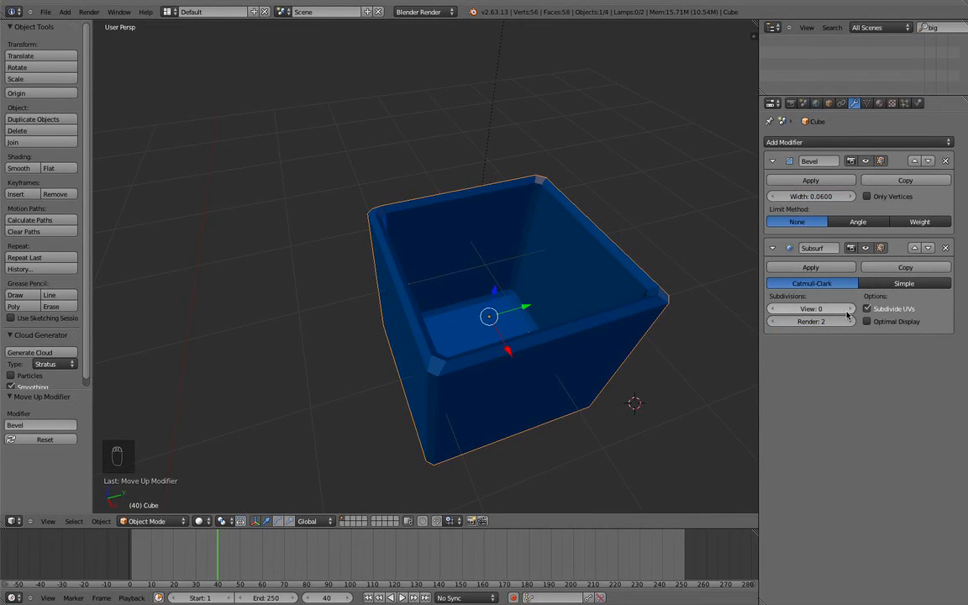
Raise the Subsurf view level to 2 and compare the rounded box with its cage in edit mode.
key("ctrl+1")
key("ctrl+2")
scroll(724, 307, "up", 8)
scroll(727, 306, "down", 8)
middle_click_drag(737, 305, 671, 299)
key("Tab")
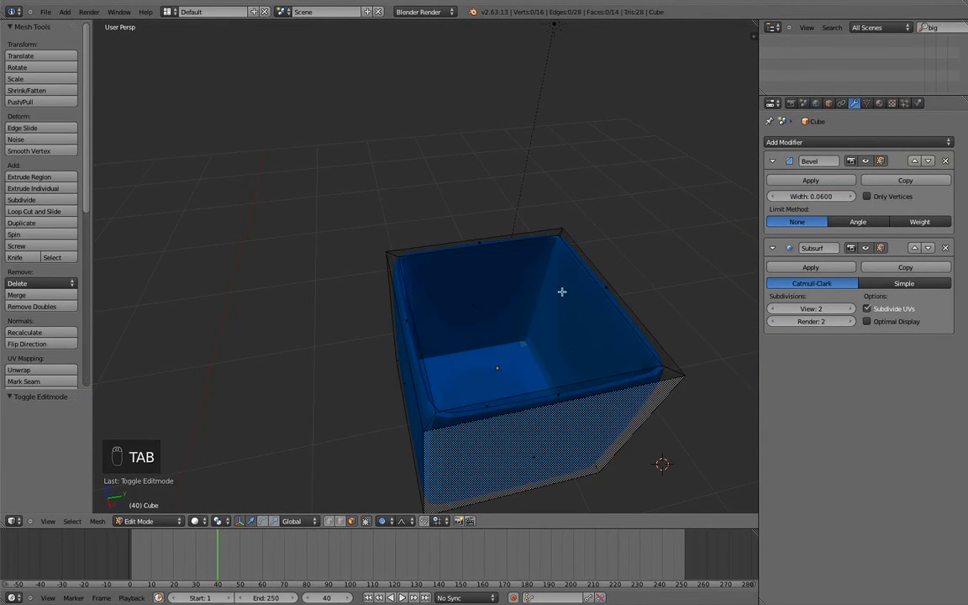
key("Tab")
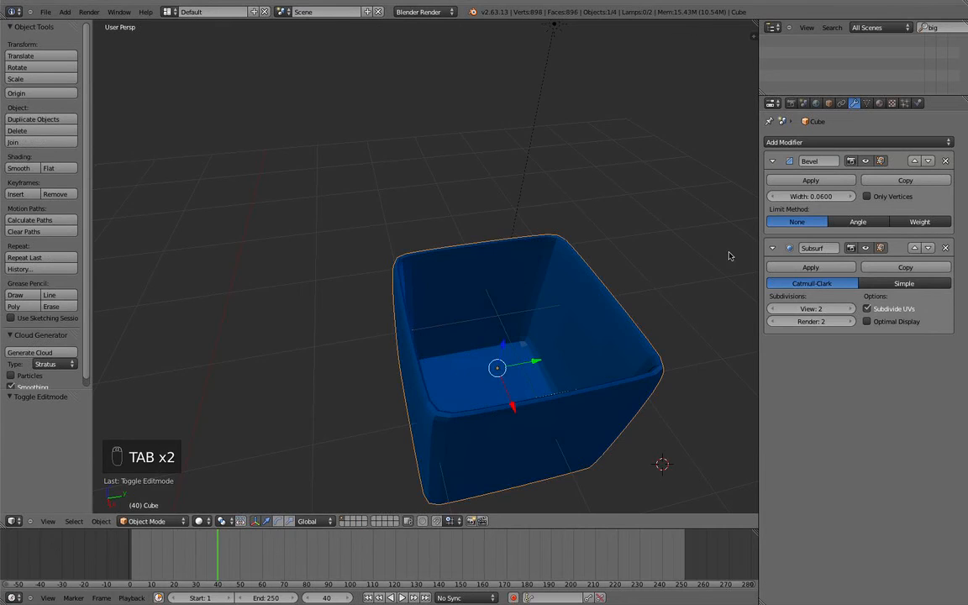
Remove the Subsurf and Bevel modifiers and add a Mirror modifier on the X axis to the box.
left_click(946, 248)
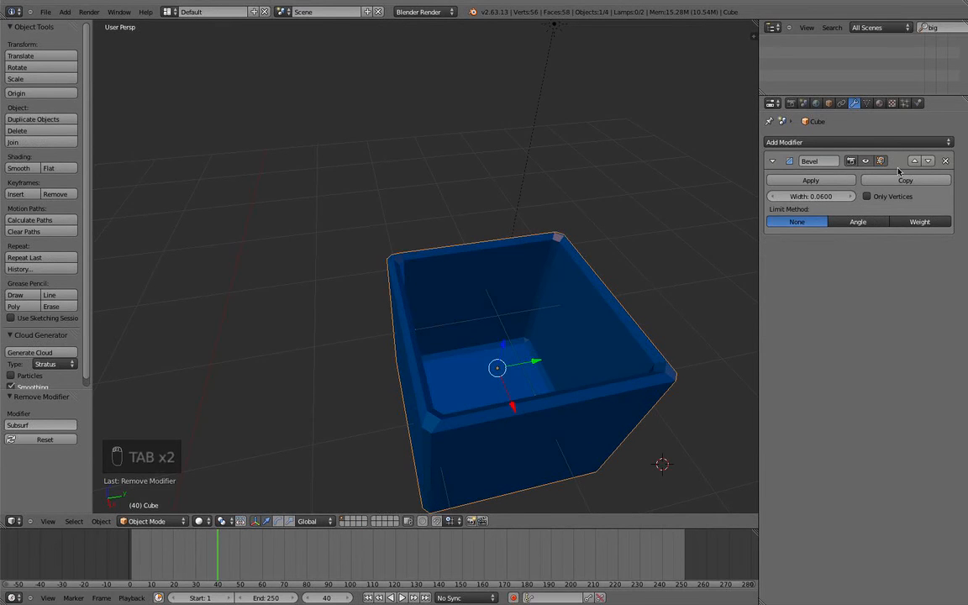
left_click(908, 142)
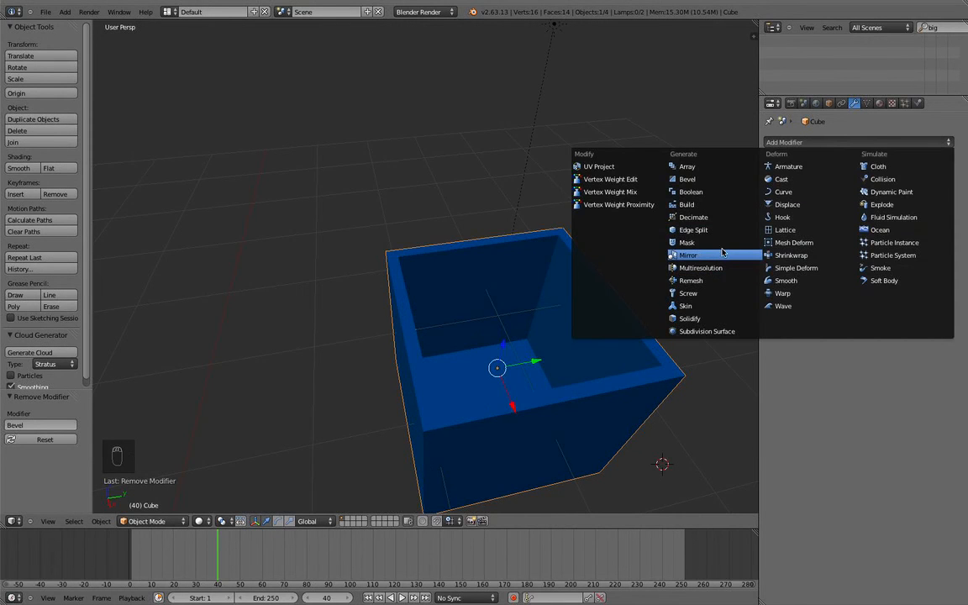
left_click(689, 254)
key("Tab")
key("Tab")
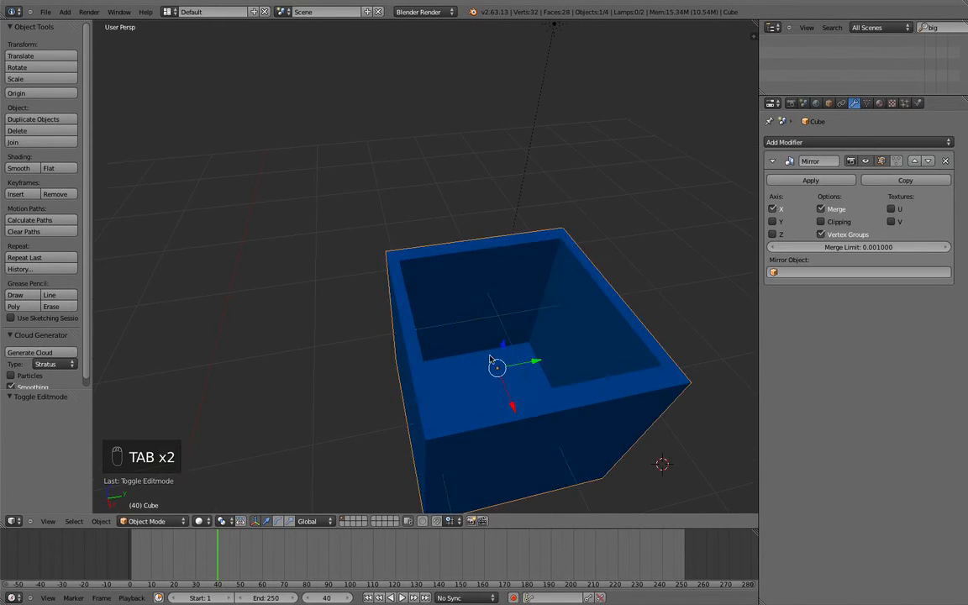
Select the whole mesh in edit mode and move it about 1.165 along X away from its mirrored copy.
scroll(458, 315, "down", 4)
key("Tab")
key("a")
key("a")
key("a")
key("a")
left_click_drag(468, 330, 478, 370)
middle_click_drag(477, 370, 502, 371)
In front orthographic view, add one vertical loop cut through the middle of the editable box and deselect everything.
scroll(483, 351, "down", 5)
key("KP_1")
key("KP_5")
middle_click_drag(470, 334, 290, 396, "shift")
scroll(285, 396, "up", 6)
middle_click_drag(214, 322, 359, 454, "shift")
scroll(403, 361, "up", 3)
middle_click_drag(417, 341, 418, 371, "shift")
scroll(458, 311, "up", 2)
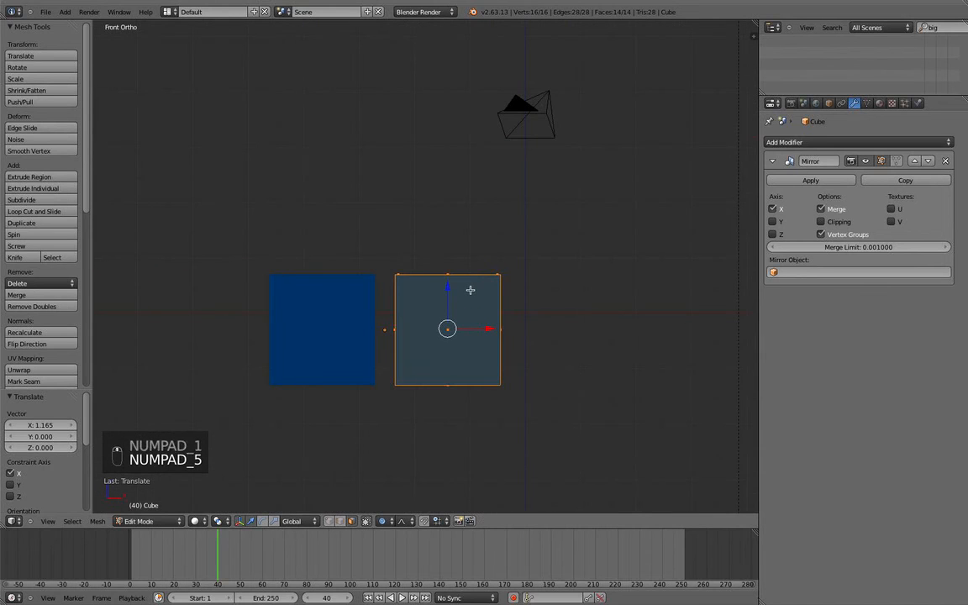
key("ctrl+r")
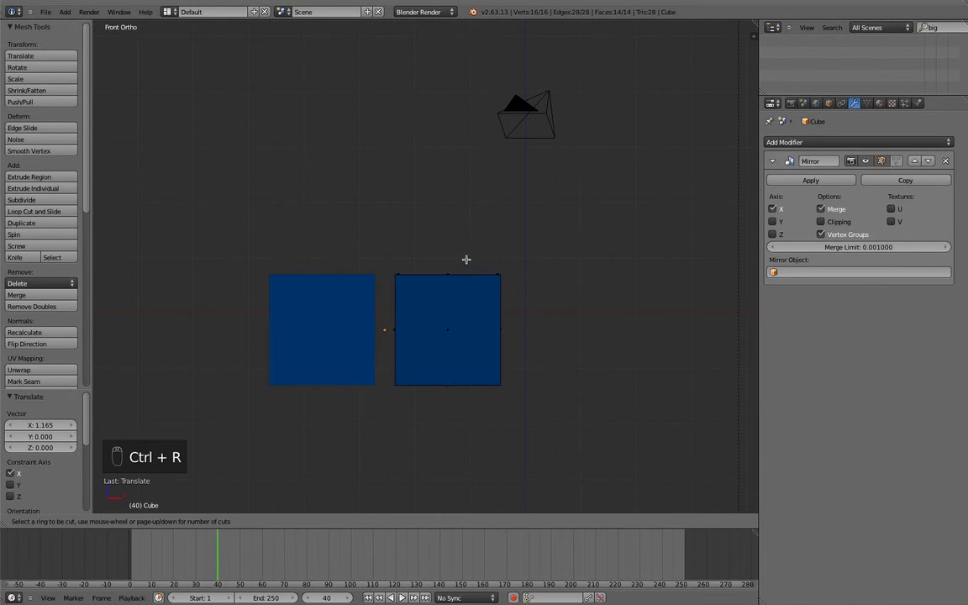
left_click(454, 268)
left_click(458, 269)
key("a")
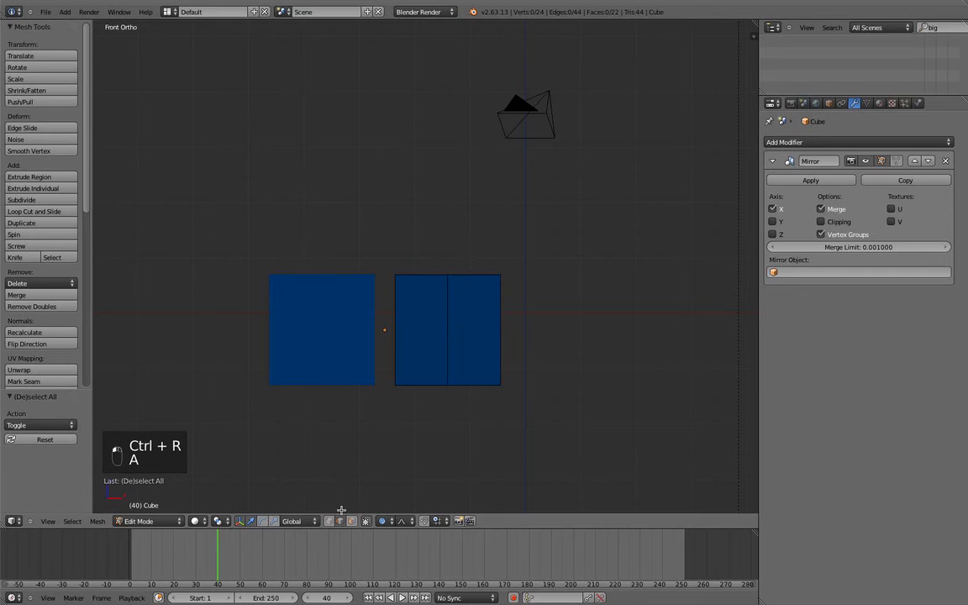
Use vertex selection, try a box selection above the centre loop and switch to wireframe display.
key("a")
key("a")
key("b")
mouse_move(445, 254)
left_mouse_down()
mouse_move(472, 299)
mouse_move(438, 256)
left_mouse_up()
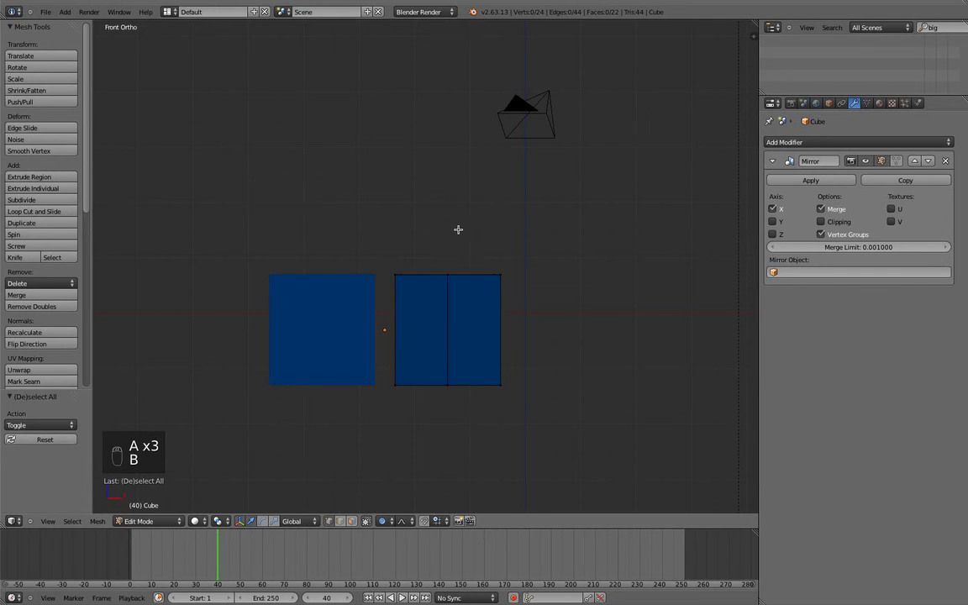
scroll(461, 226, "up", 2)
key("z")
key("z")
key("z")
key("z")
key("z")
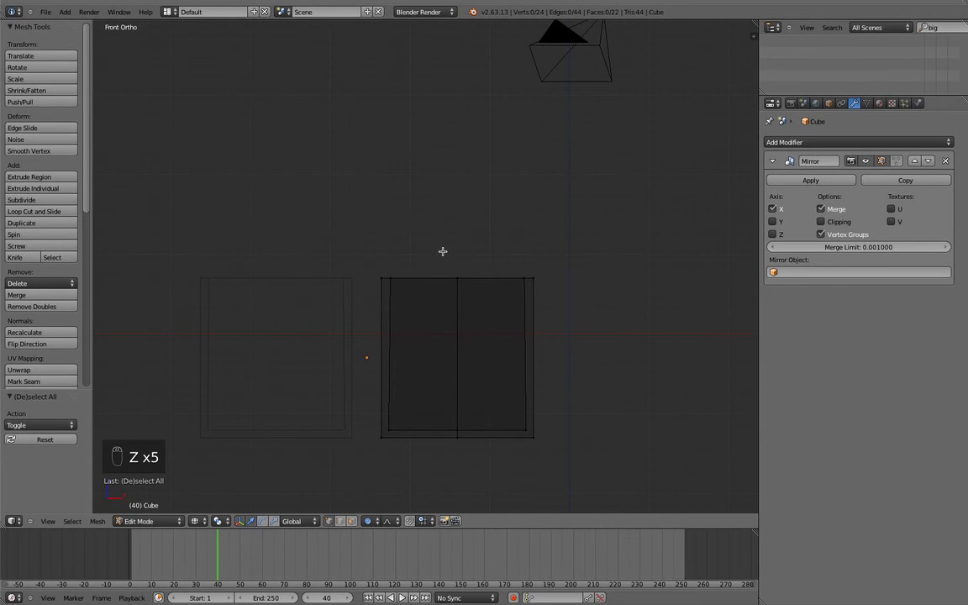
Box-select the top vertices of the centre loop and raise them about 0.80 along Z with proportional editing.
key("z")
key("z")
key("b")
left_click_drag(386, 218, 473, 185)
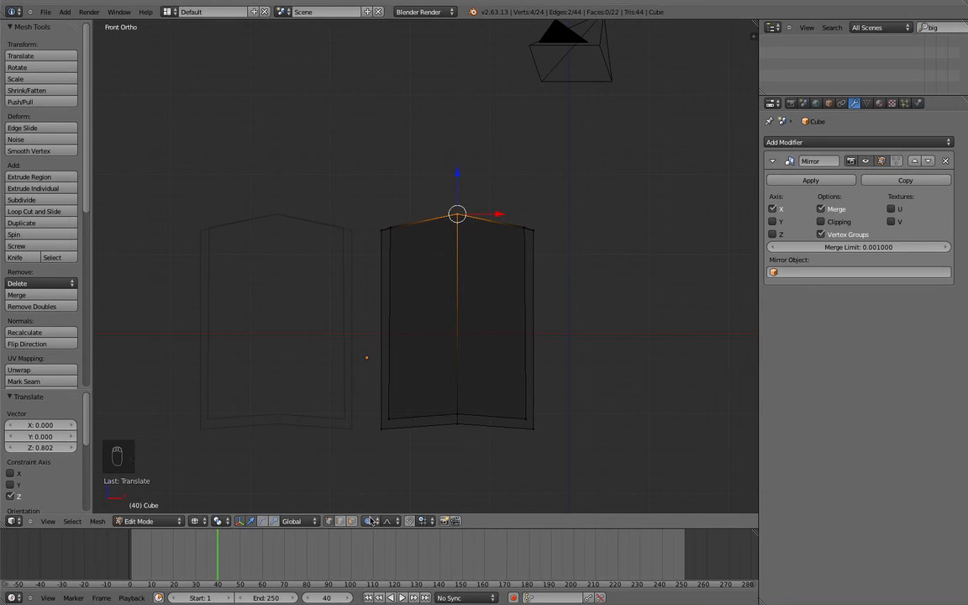
Undo the last move, disable proportional editing and raise the selected top vertices about 0.55 along Z.
key("super+z")
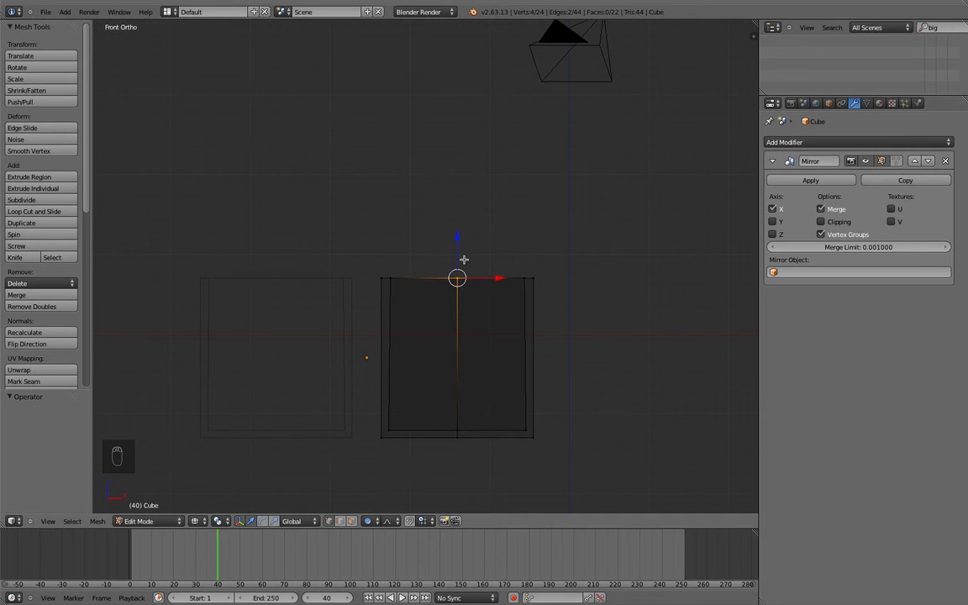
left_click(372, 521)
left_click(381, 510)
key("g")
key("z")
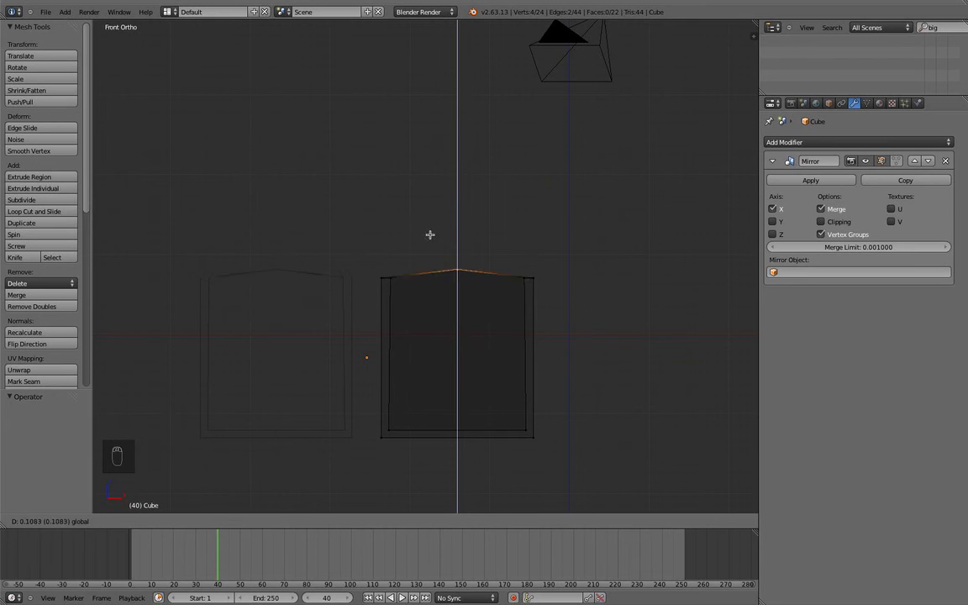
left_click(434, 199)
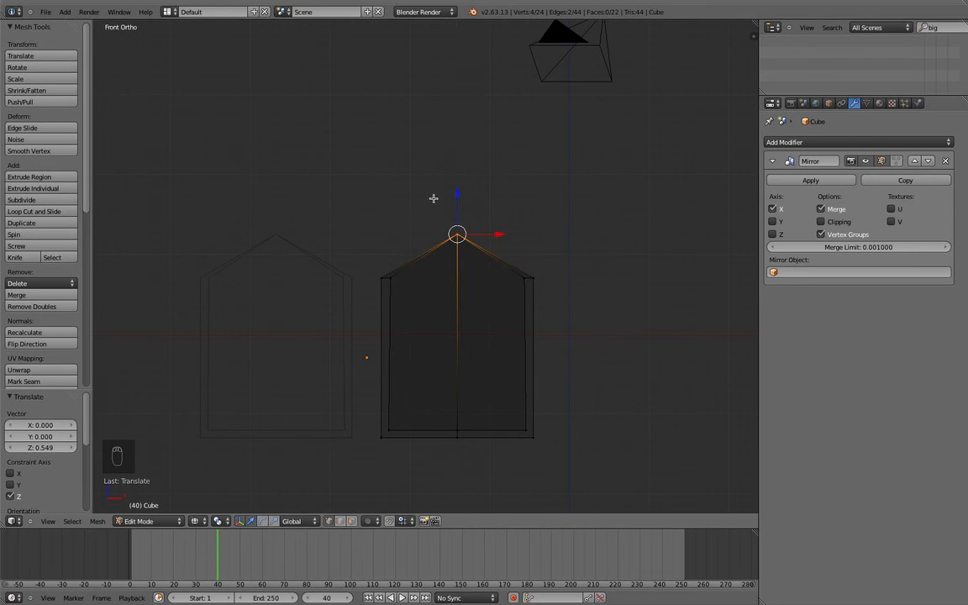
Enable proportional editing, raise the selected top vertices about 0.49 along Z and disable proportional editing again.
left_click(371, 522)
left_click(387, 435)
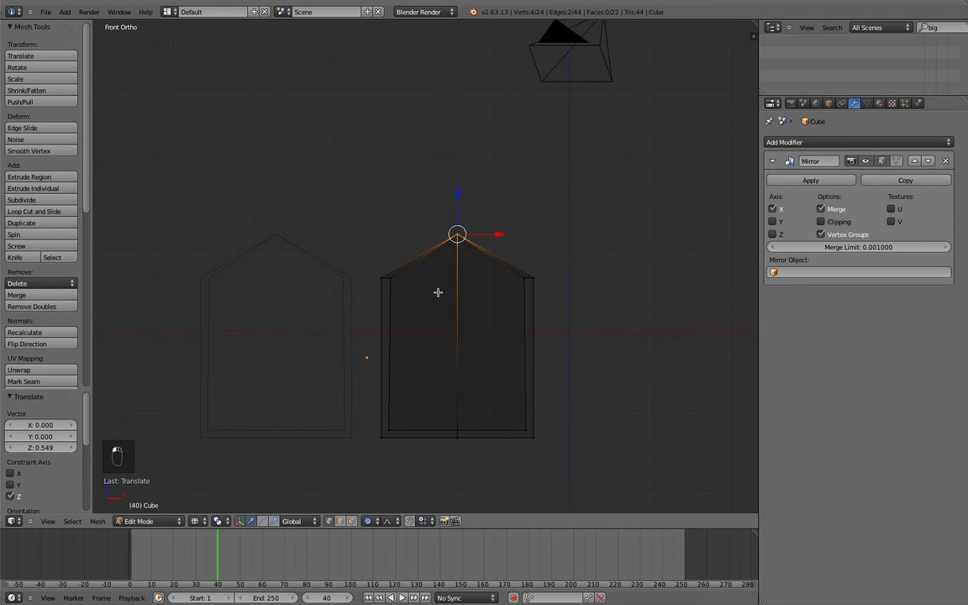
key("g")
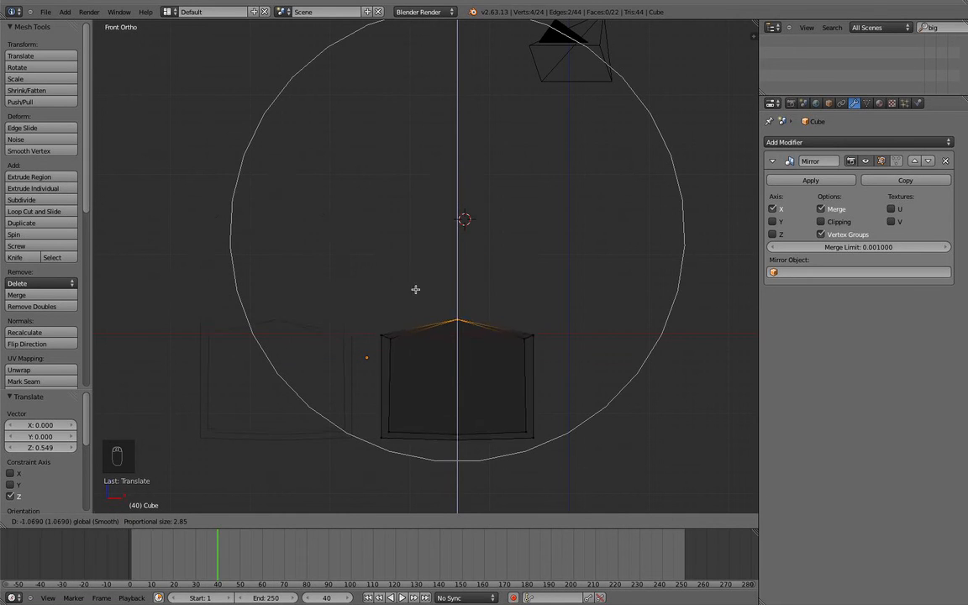
left_click(431, 172)
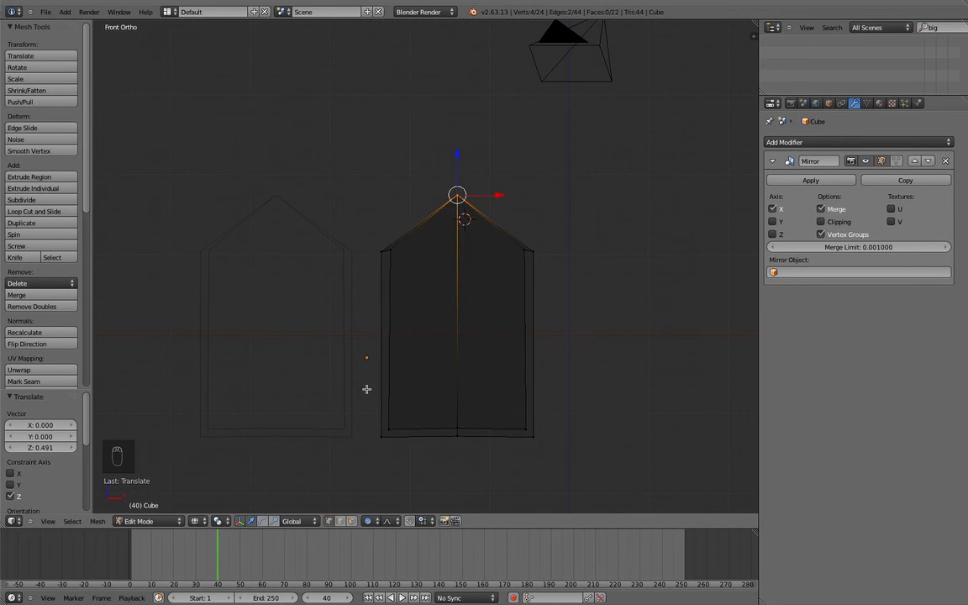
left_click(370, 522)
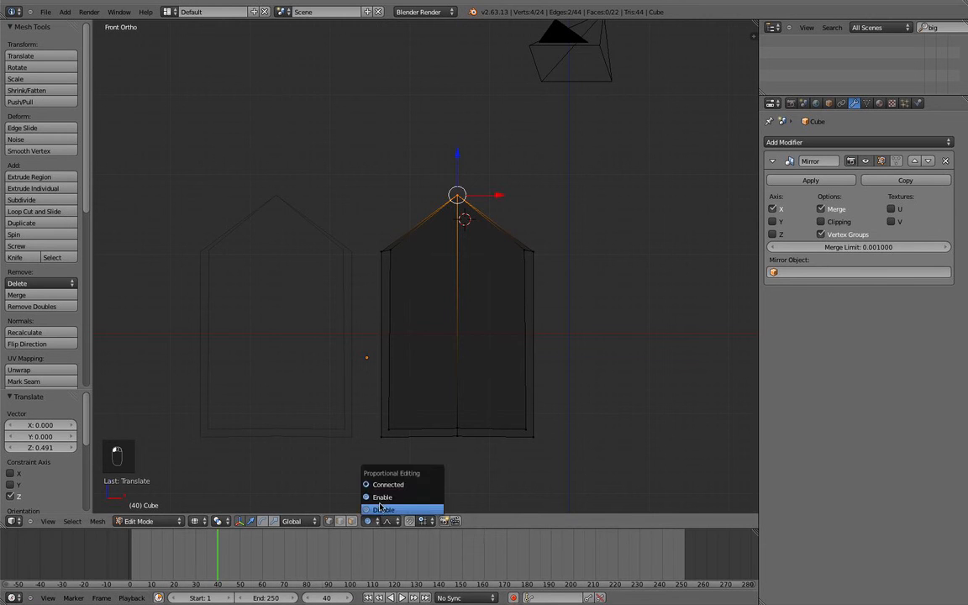
left_click(383, 508)
middle_click_drag(395, 471, 377, 428)
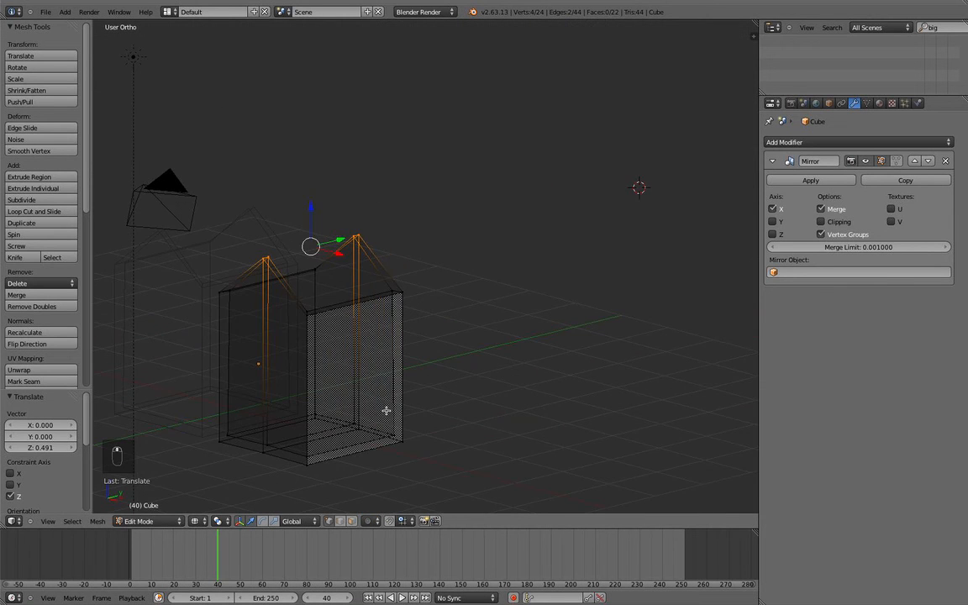
Switch back to solid display and view the mirrored house shape in object mode before resuming edit mode.
key("Tab")
scroll(372, 393, "up", 3)
key("z")
middle_click_drag(382, 385, 413, 375)
left_click_drag(442, 374, 436, 374)
key("Tab")
middle_click_drag(414, 343, 453, 353)
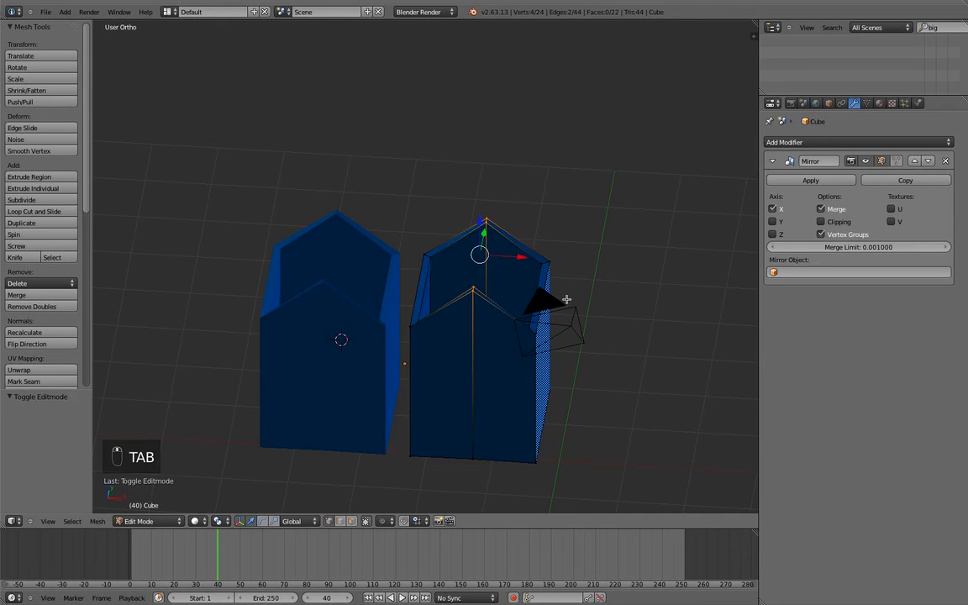
Replace the Mirror modifier on the house-shaped mesh with an Array modifier.
left_click(945, 161)
left_click(849, 143)
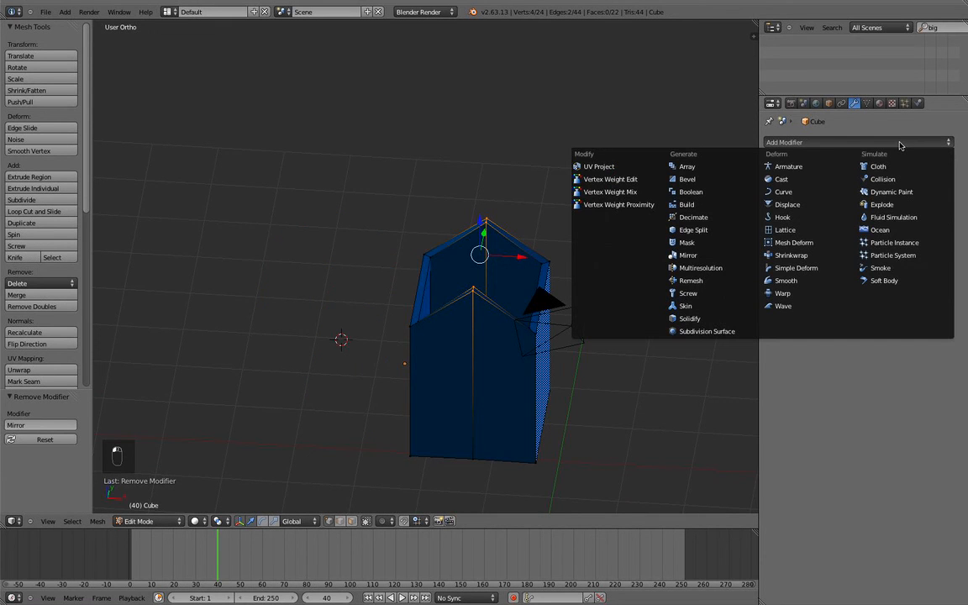
left_click(731, 166)
middle_click_drag(753, 272, 583, 305)
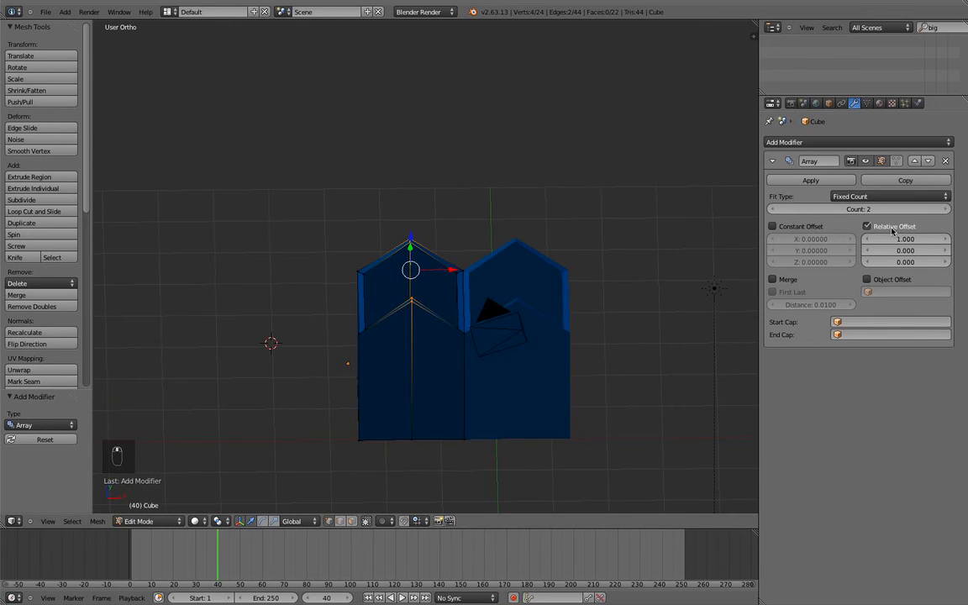
Set the array's count to 7 and its relative Y offset to -0.760.
left_click(934, 210)
left_click(934, 210)
left_click(934, 210)
left_click(934, 210)
left_click(934, 210)
scroll(583, 357, "down", 3)
middle_click_drag(584, 357, 547, 332)
left_click_drag(908, 254, 902, 253)
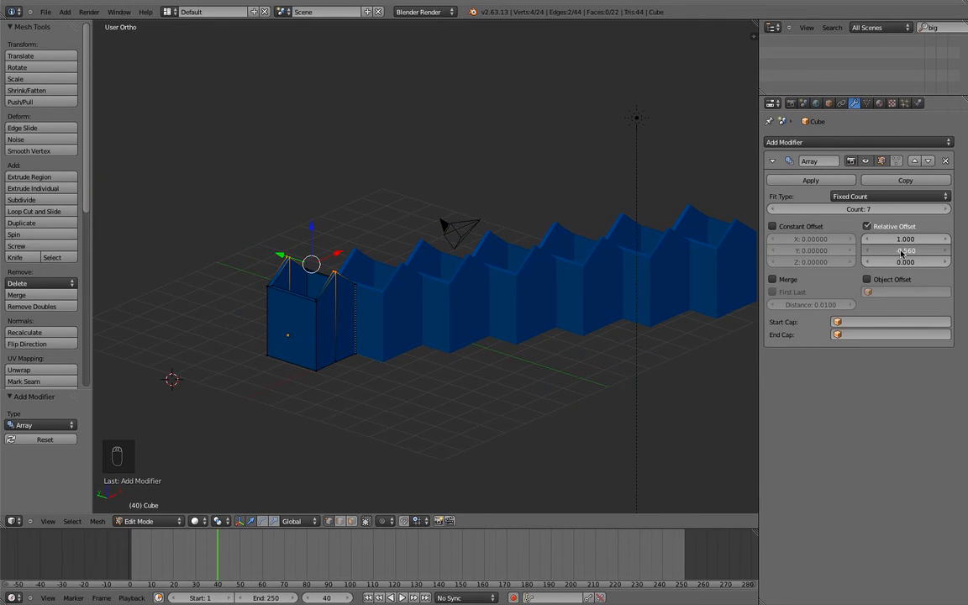
left_click(870, 254)
left_click(871, 253)
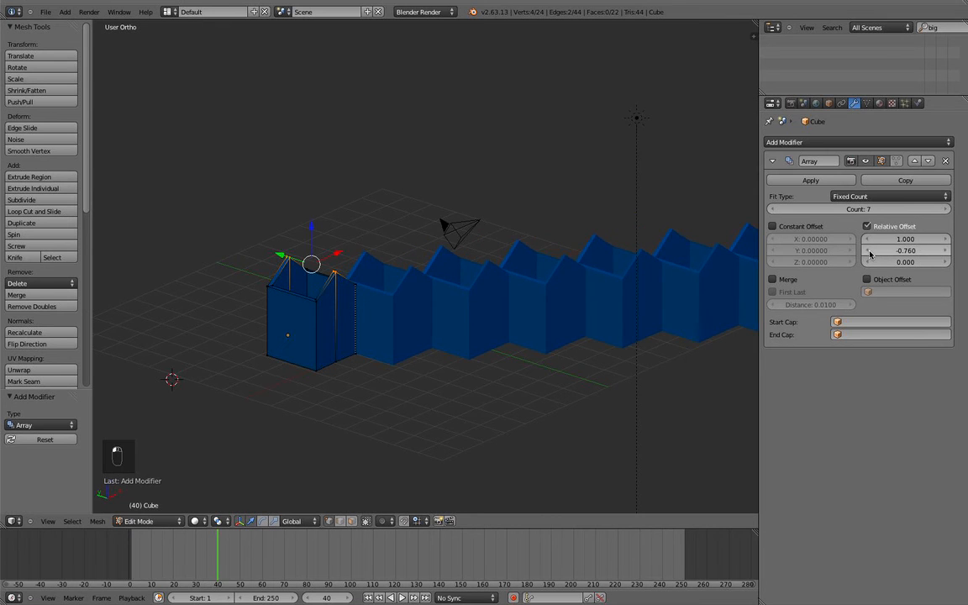
Examine the staggered row of arrayed houses from several angles, in both object and edit mode.
middle_click_drag(729, 292, 527, 289)
scroll(423, 243, "up", 4)
scroll(533, 78, "down", 4)
middle_click_drag(533, 77, 362, 178)
scroll(406, 269, "down", 5)
scroll(403, 216, "up", 3)
middle_click_drag(391, 247, 460, 268)
key("Tab")
key("Tab")
scroll(437, 299, "up", 3)
Leave edit mode and delete the whole arrayed cube object.
key("x")
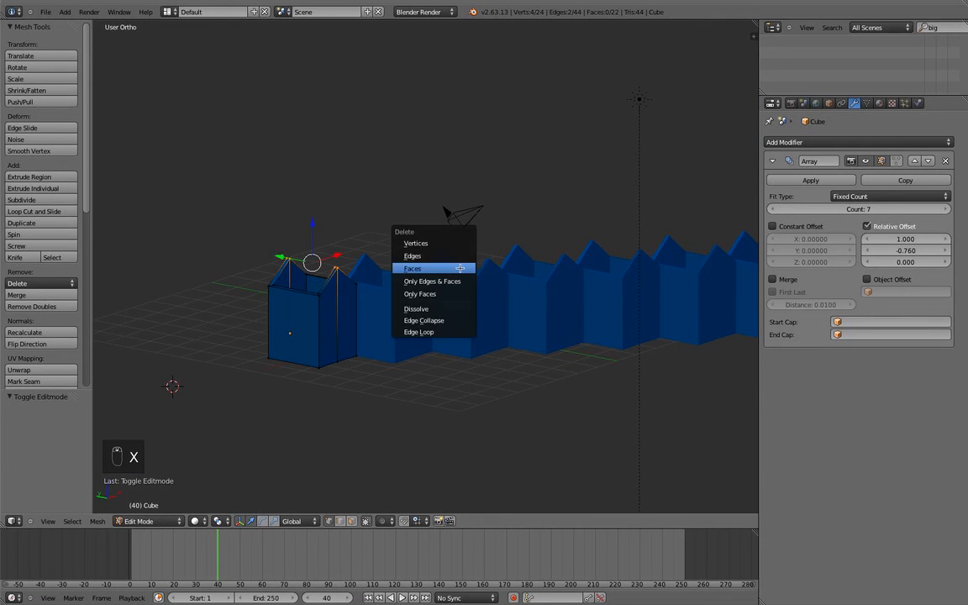
left_click(486, 269)
key("Tab")
key("x")
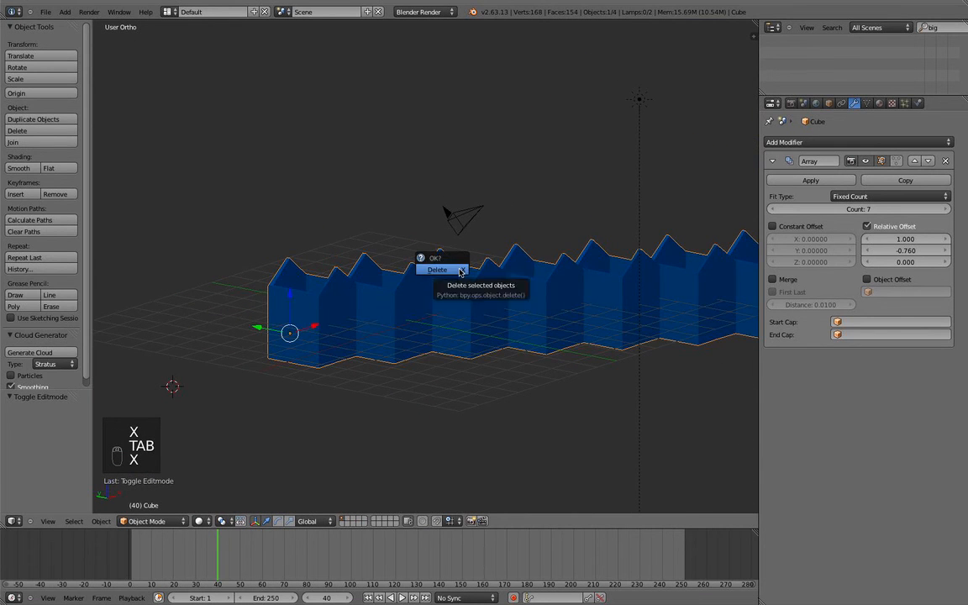
left_click(459, 273)
Add a plane mesh in the front orthographic view and look at it from the top.
key("KP_1")
key("KP_5")
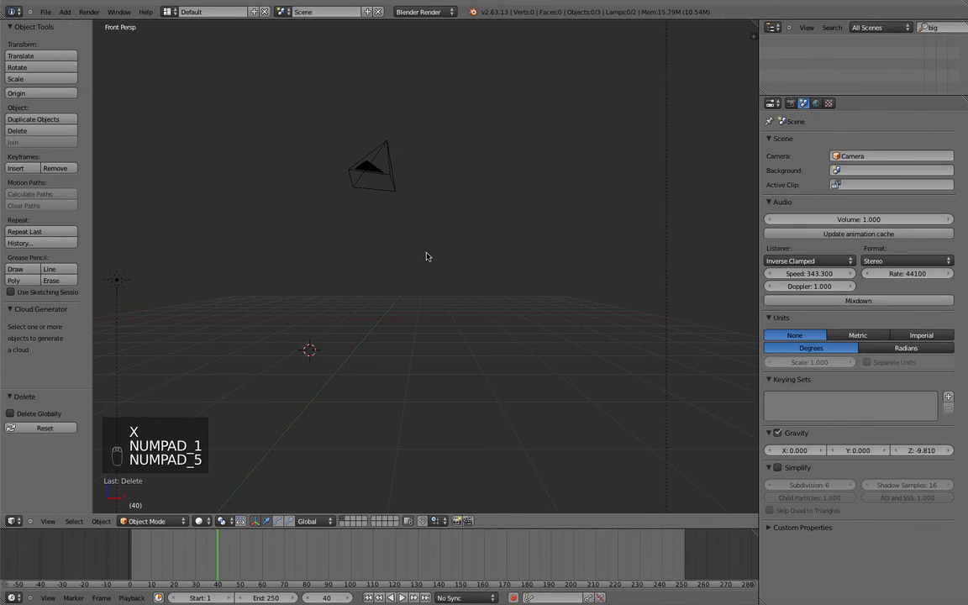
key("KP_5")
key("shift+a")
mouse_move(424, 139)
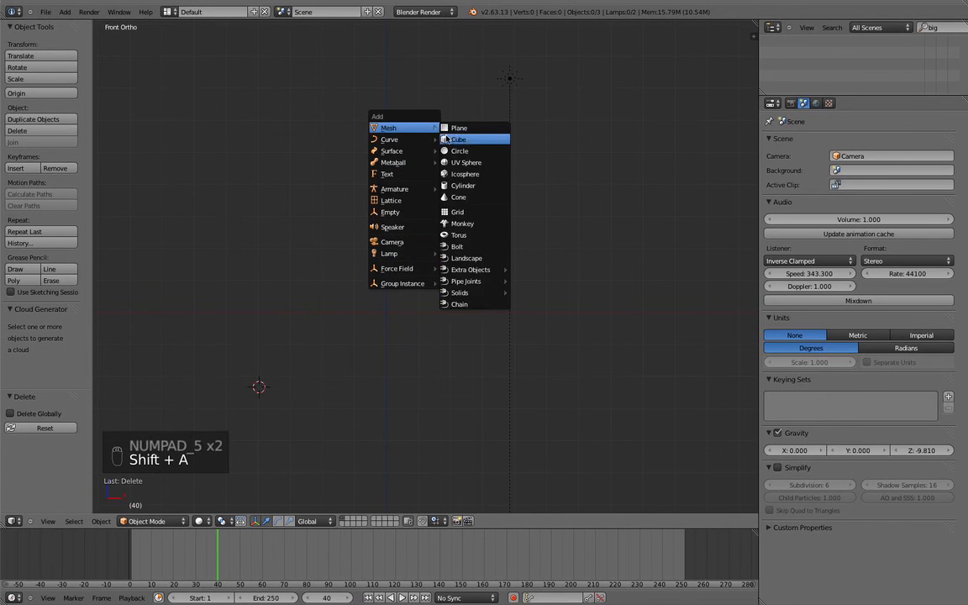
left_click(476, 128)
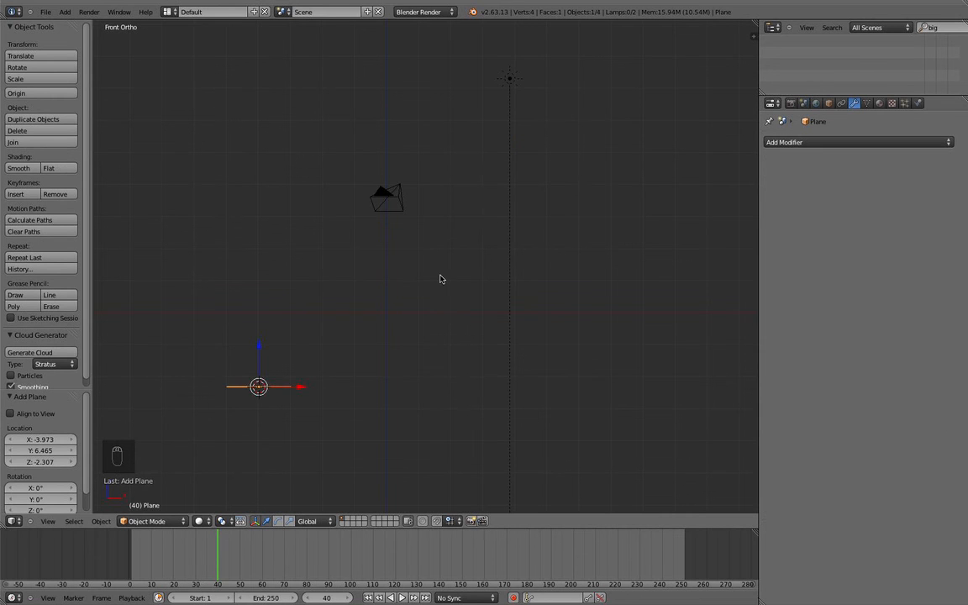
key("KP_7")
middle_click_drag(441, 276, 479, 273, "shift")
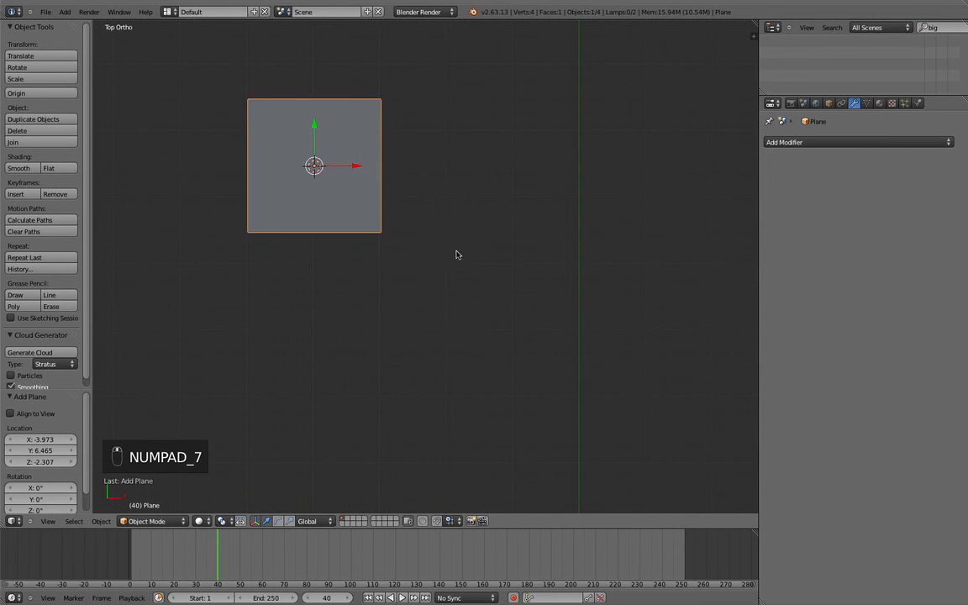
Cut two vertical edge loops into the plane in edit mode and scale them to 0.35 along X.
key("Tab")
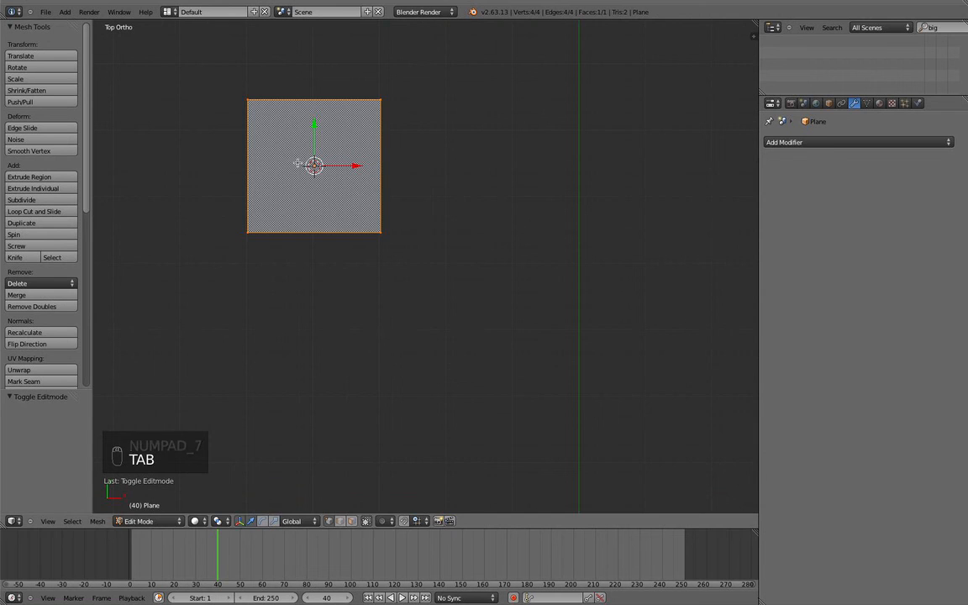
key("ctrl+r")
scroll(295, 106, "up", 1)
left_click(295, 106)
right_click(295, 105)
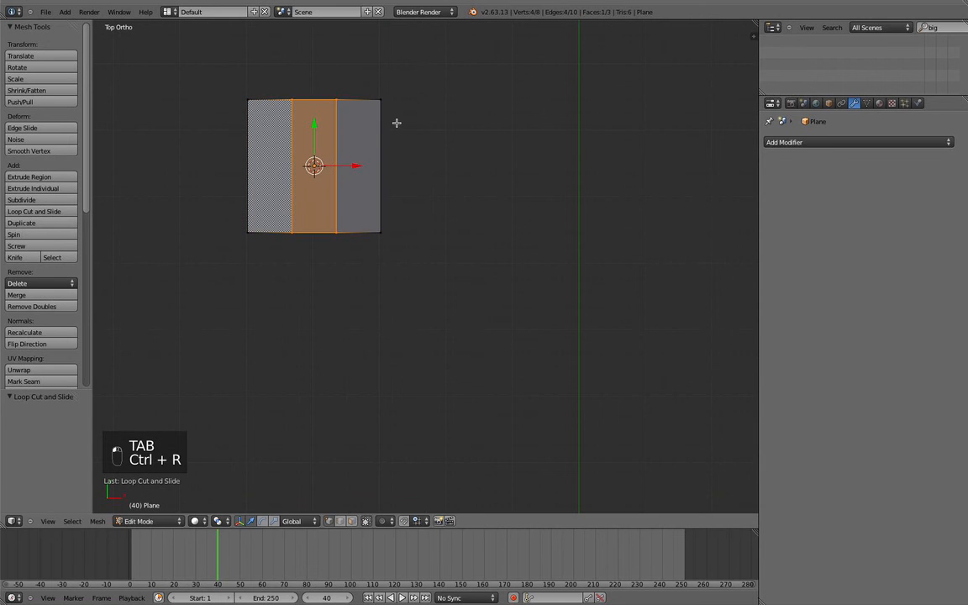
key("s")
key("x")
left_click(353, 160)
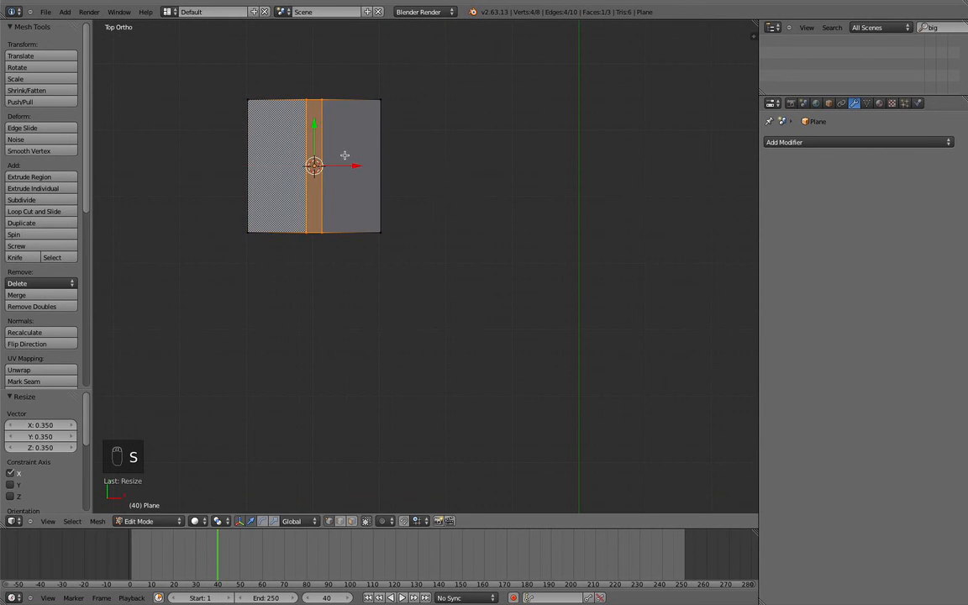
Cut two horizontal edge loops into the plane and scale them closer together along Y, matching the narrow vertical strip.
key("ctrl+r")
scroll(383, 156, "up", 1)
left_click(383, 156)
right_click(383, 156)
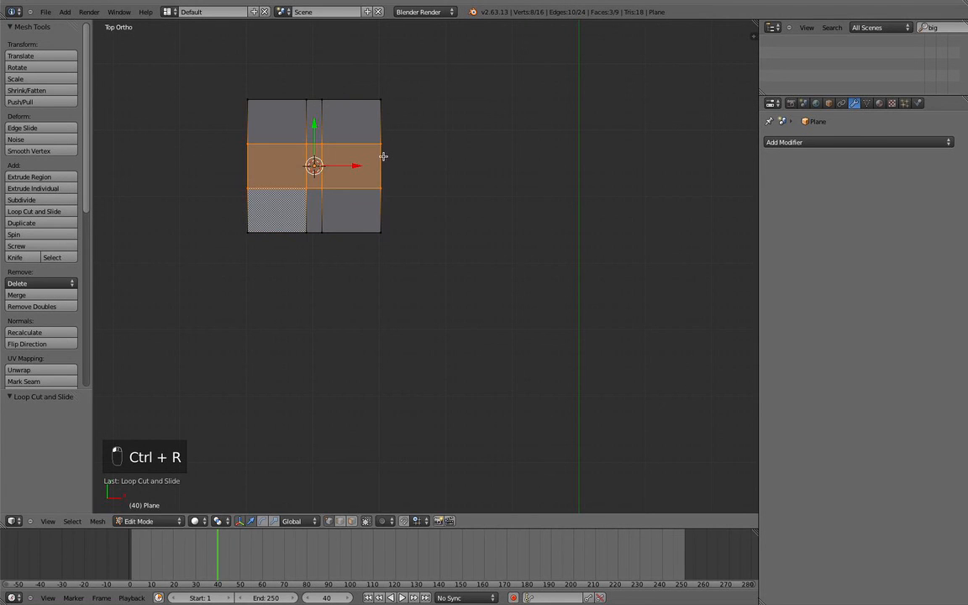
key("s")
key("y")
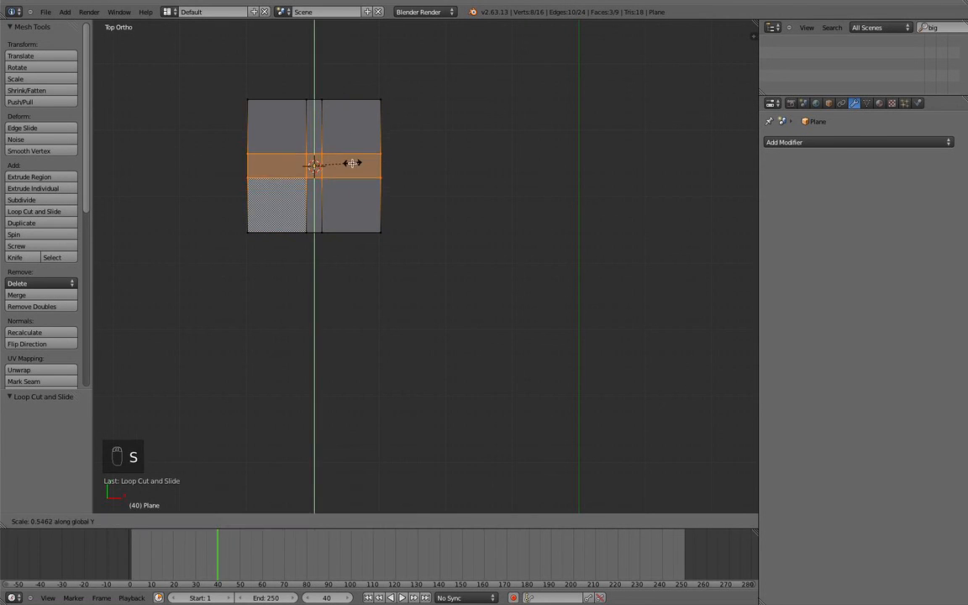
left_click(343, 164)
Delete the plane's four corner faces in face selection to leave a cross, and select all its remaining faces.
key("a")
left_click(352, 523)
right_click(336, 206)
right_click(239, 200, "shift")
right_click(277, 126, "shift")
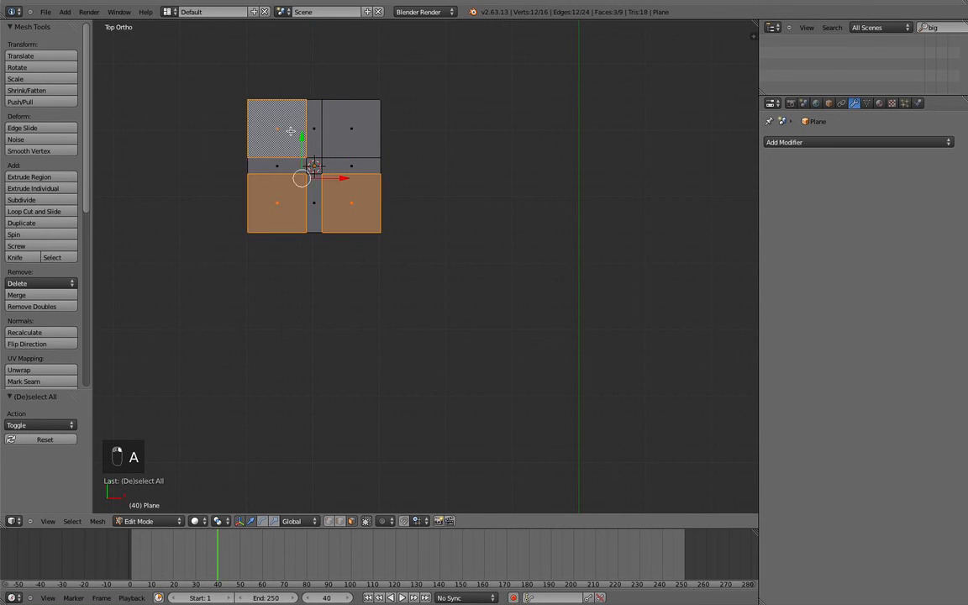
right_click(352, 130, "shift")
key("x")
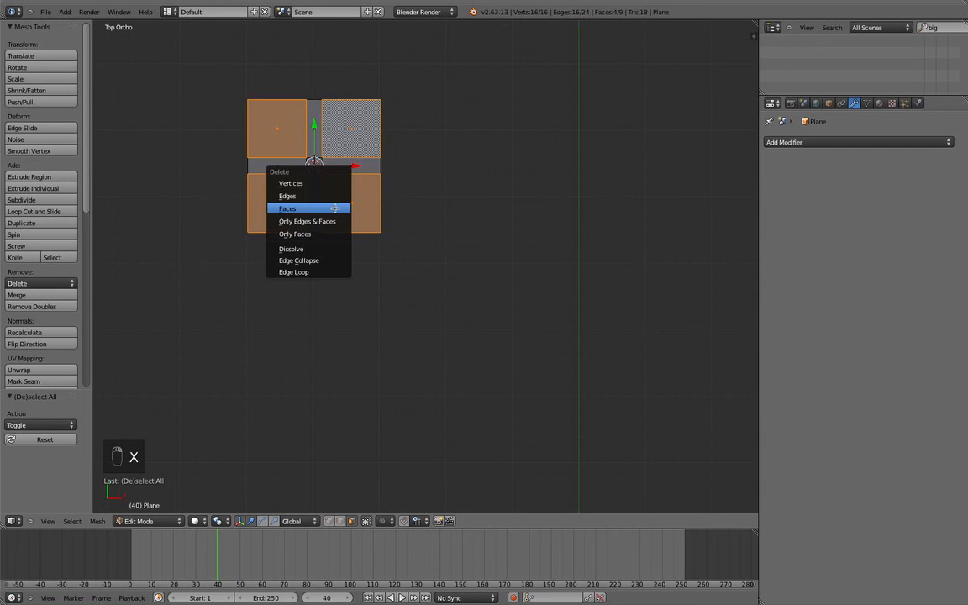
left_click(335, 208)
key("a")
Add two Array modifiers to the cross-shaped mesh.
middle_click_drag(368, 255, 450, 333, "shift")
scroll(442, 295, "up", 3)
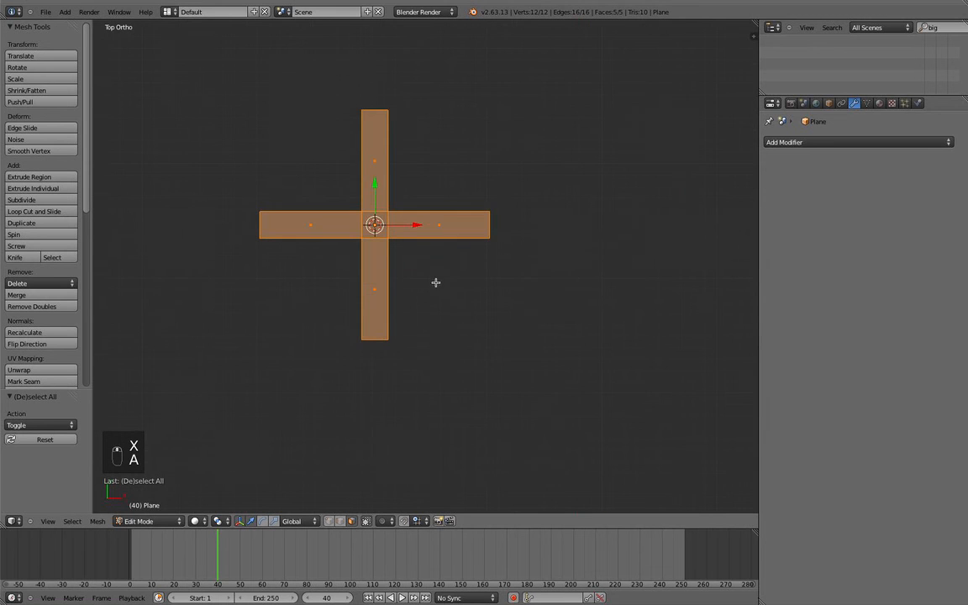
left_click(776, 143)
left_click(687, 166)
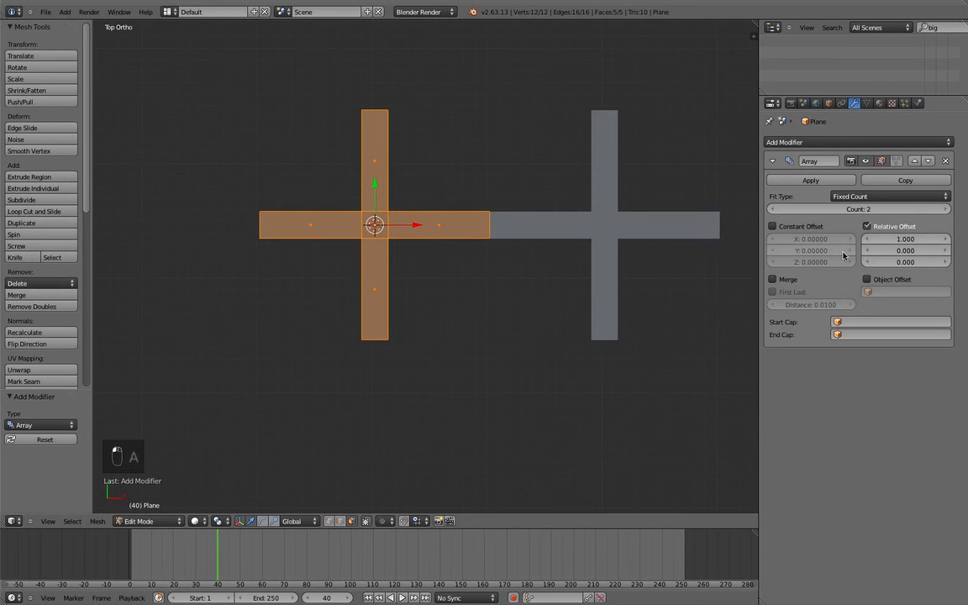
left_click(810, 145)
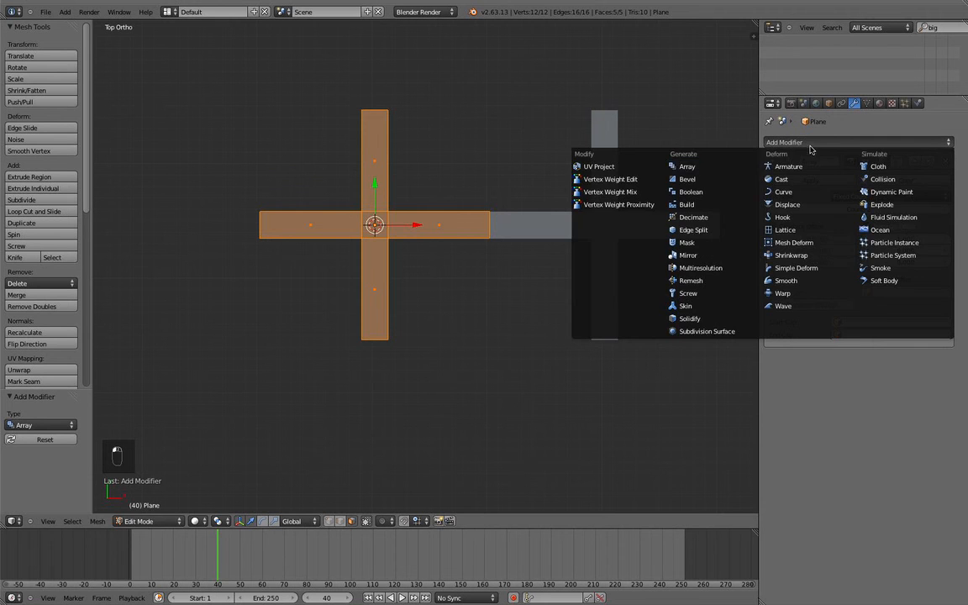
left_click(656, 152)
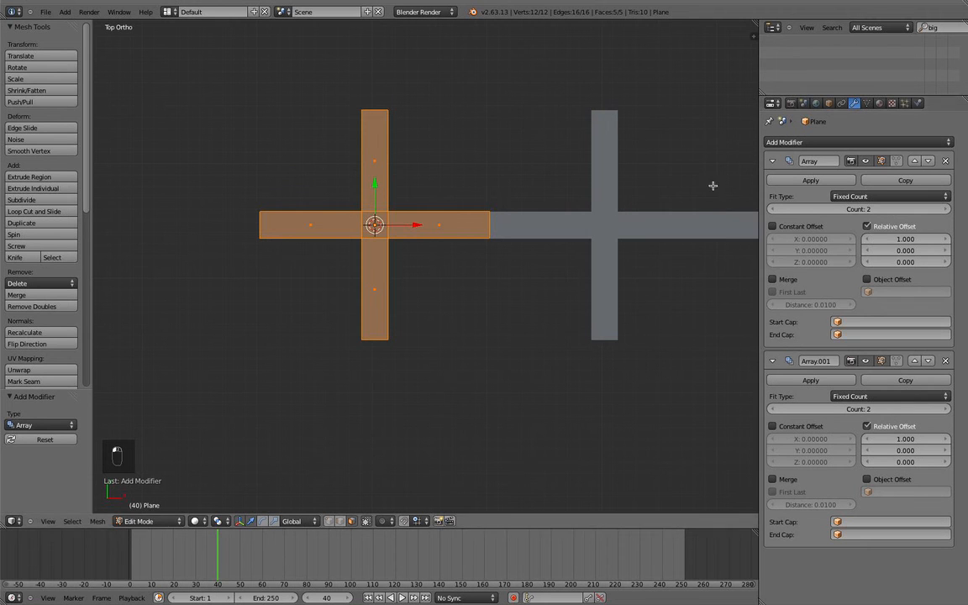
Set the second array's relative offset to 0 in X and 1 in Y, and return to object mode.
left_click(894, 438)
type("0")
key("Return")
left_click(900, 449)
type("1")
key("Return")
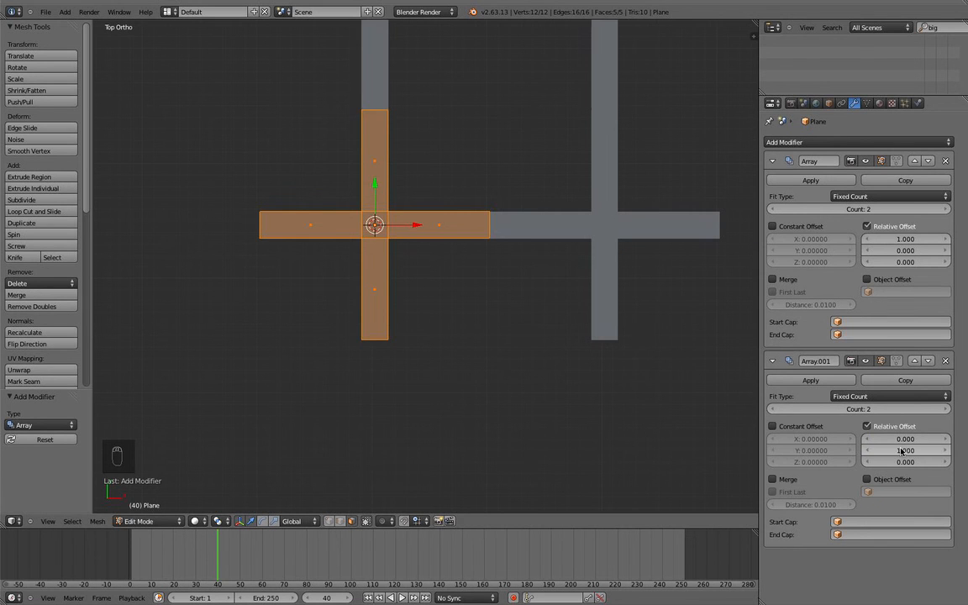
scroll(631, 336, "up", 5, "shift")
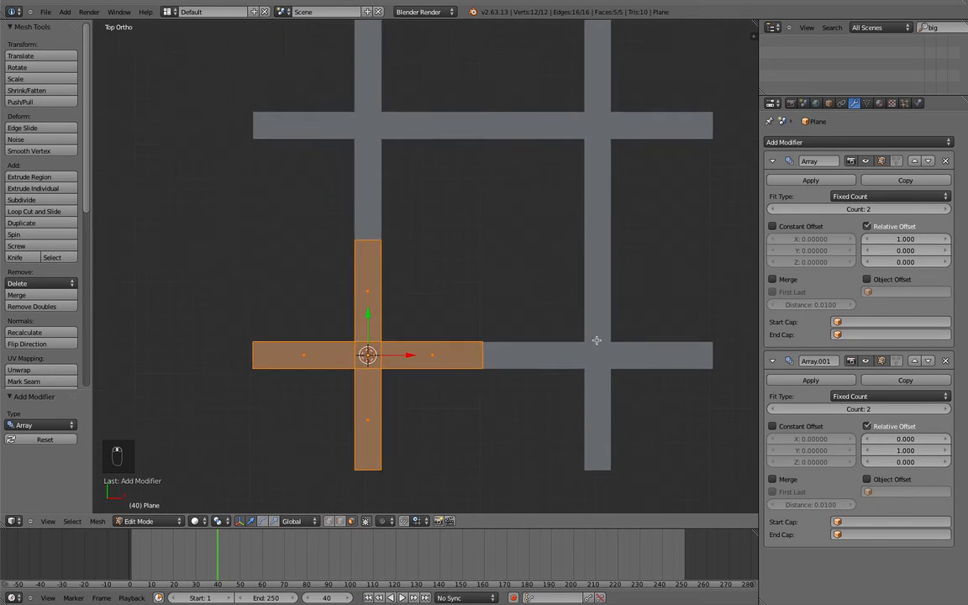
scroll(600, 357, "down", 4)
key("Tab")
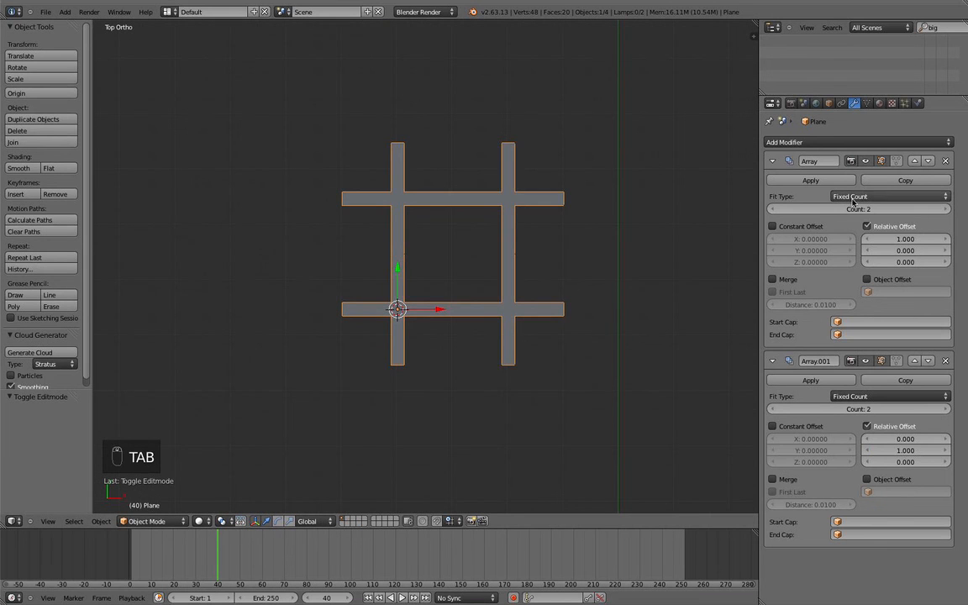
Raise the first array's count to 187 and the second array's count to 206.
left_click_drag(855, 209, 771, 190)
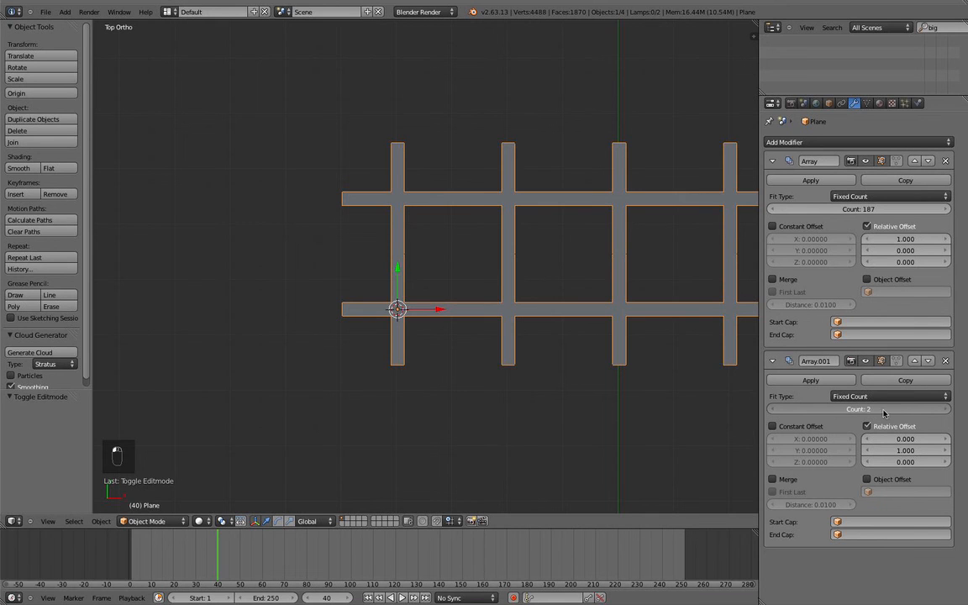
left_click_drag(873, 411, 966, 432)
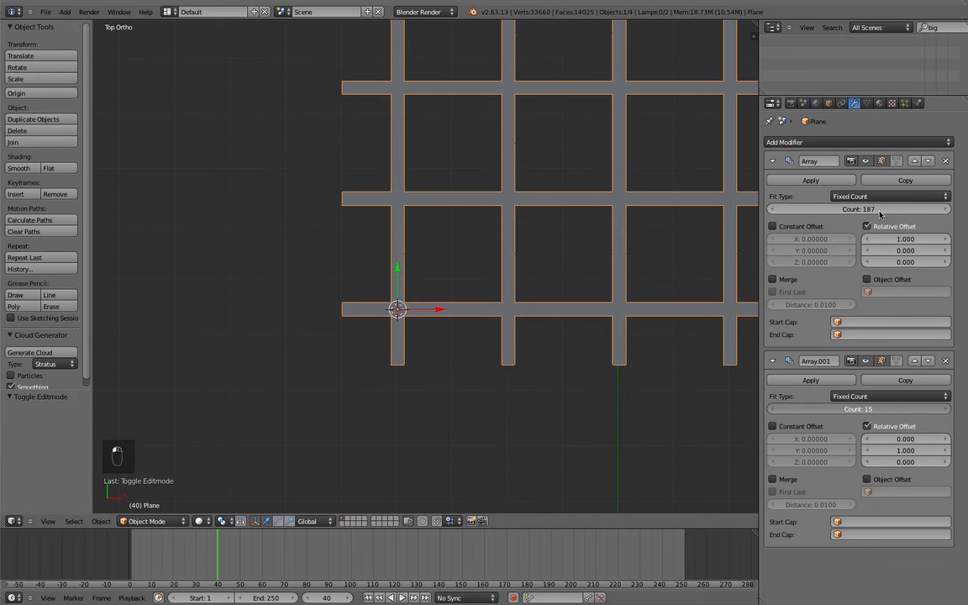
left_click_drag(635, 103, 708, 139)
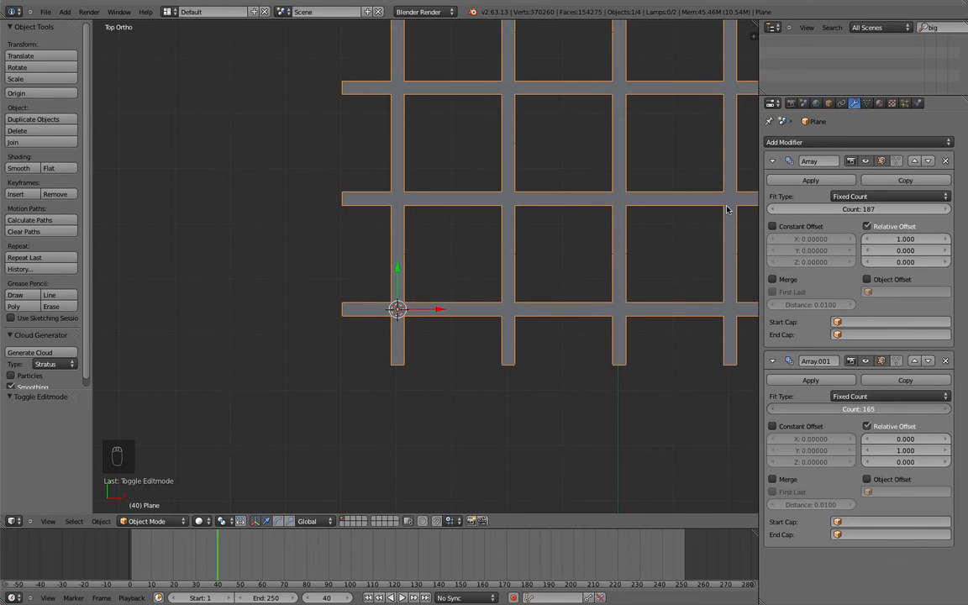
Set the first array's count to 18.
scroll(727, 210, "down", 3)
left_click(840, 209)
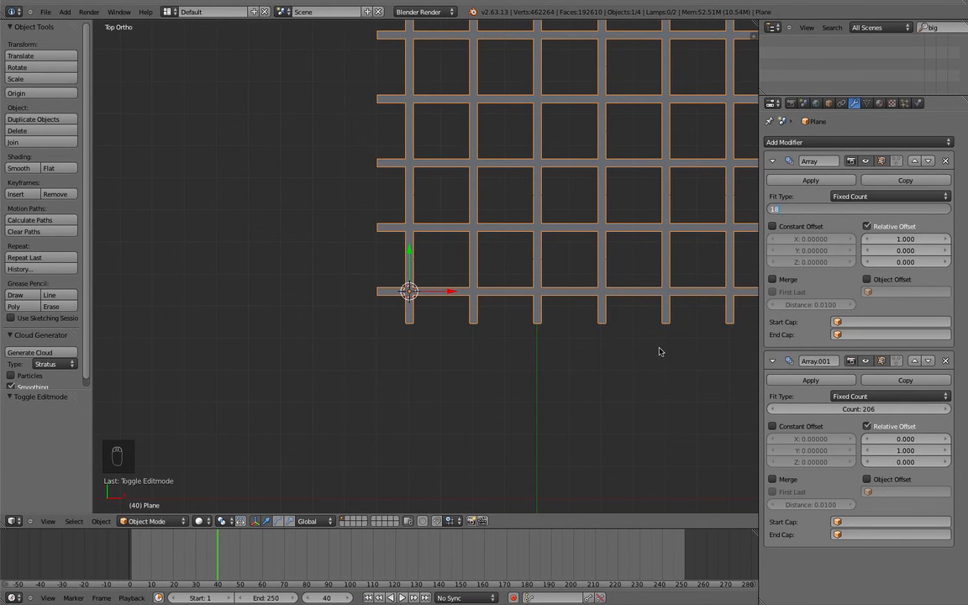
left_click(593, 324)
Set the second array's count to 18 to make the grid square.
scroll(597, 322, "down", 5)
scroll(605, 273, "up", 1)
scroll(607, 263, "down", 5)
middle_click_drag(608, 261, 480, 166)
scroll(618, 231, "down", 9)
scroll(480, 165, "up", 4)
scroll(480, 165, "up", 2)
left_click(861, 407)
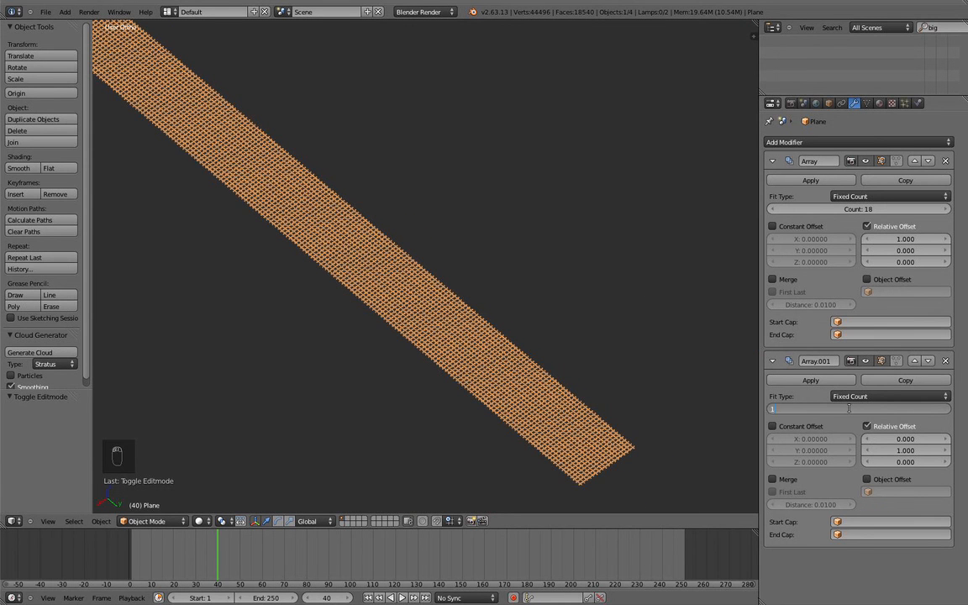
type("18")
key("Return")
In top view, add a loop cut across the base cross's upper arm, shift it sideways along X into a kink and deselect all.
middle_click_drag(227, 389, 456, 224)
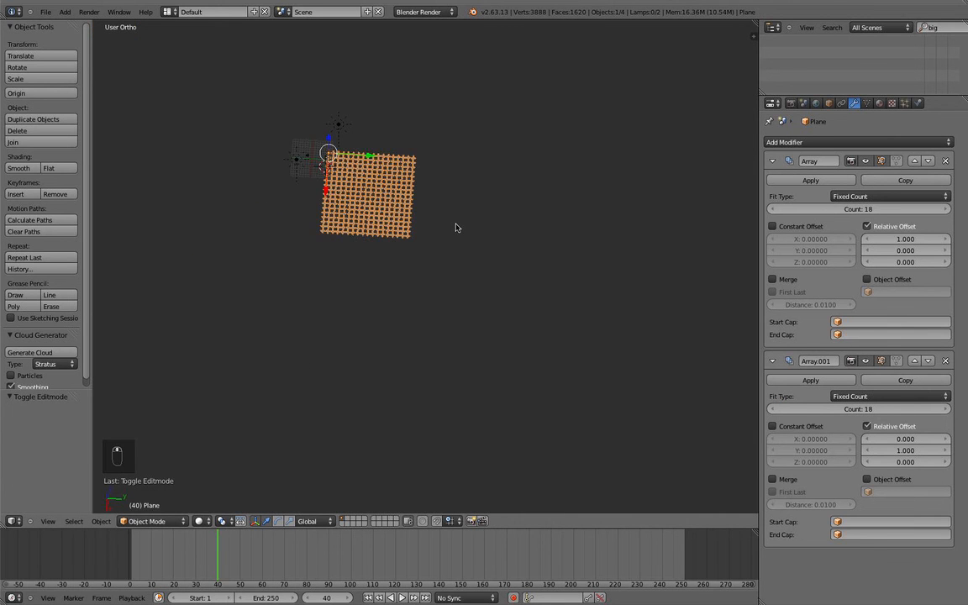
key("KP_7")
scroll(456, 227, "up", 8)
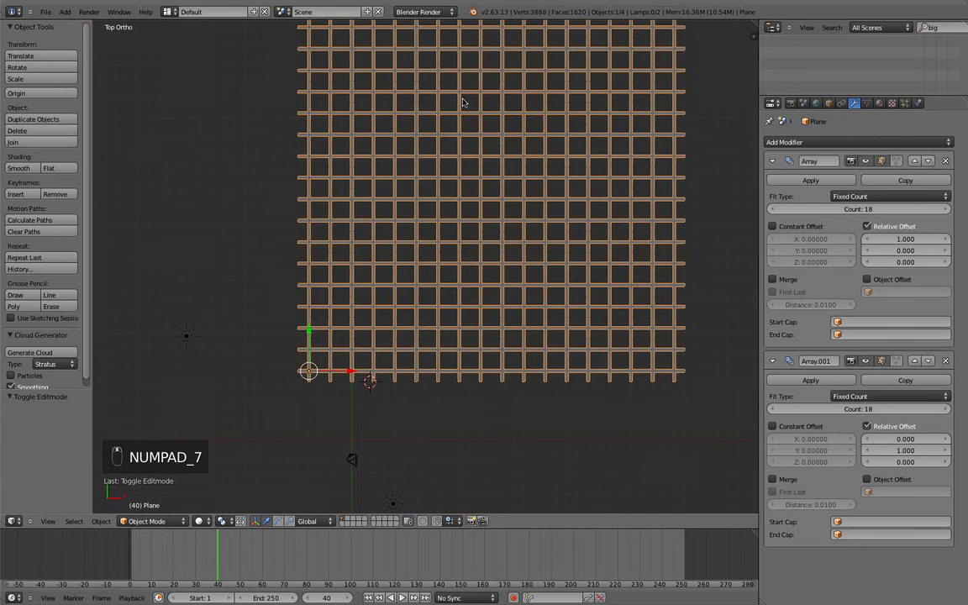
key("Tab")
scroll(425, 241, "up", 7)
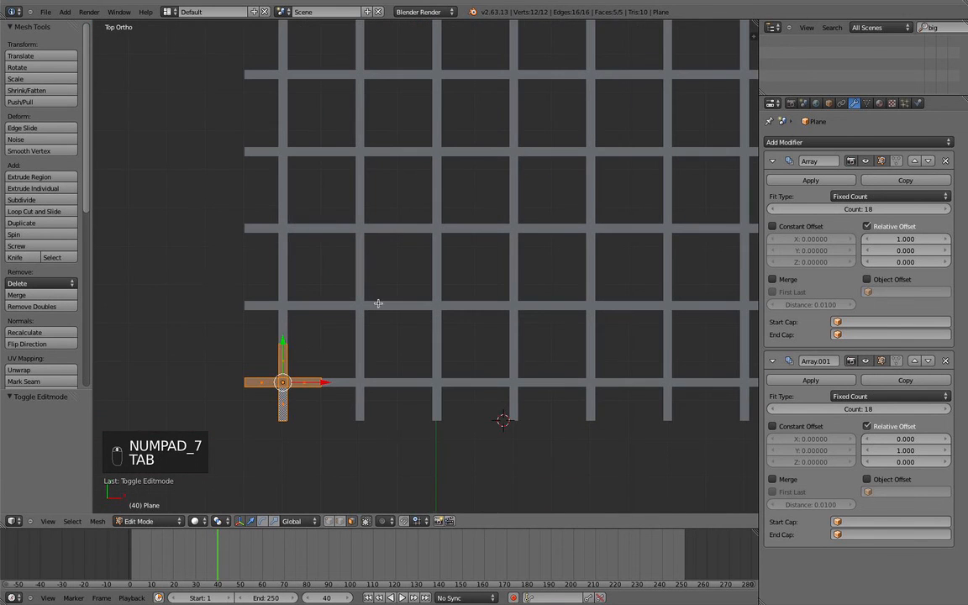
key("ctrl+r")
left_click(286, 360)
left_click(295, 360)
left_click_drag(305, 361, 329, 352)
key("a")
Add six evenly spaced loop cuts across the base cross's right arm, leaving only one middle cut edge selected.
scroll(330, 353, "down", 3)
scroll(340, 317, "up", 4)
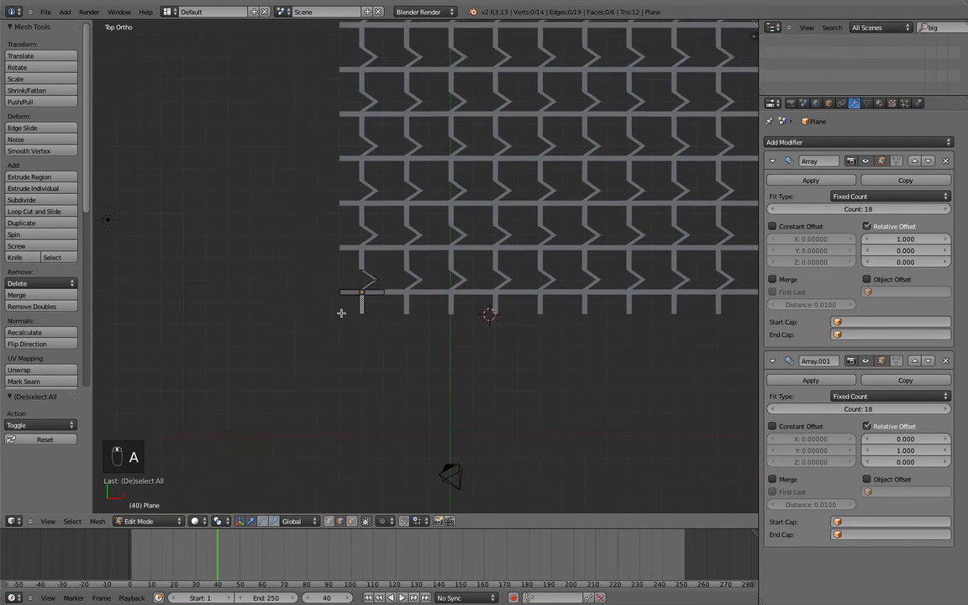
scroll(344, 304, "up", 1)
key("ctrl+r")
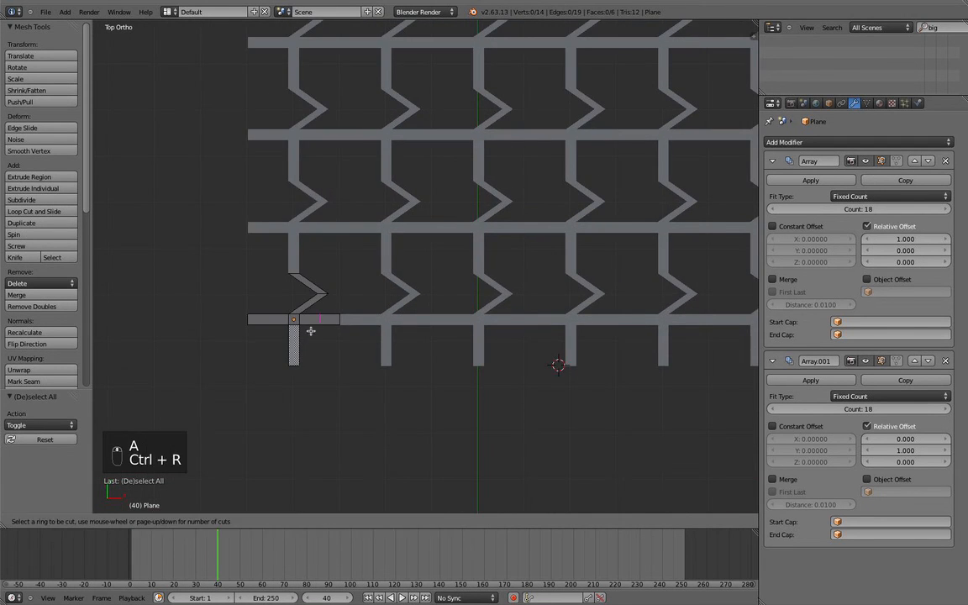
left_click(311, 321)
scroll(299, 378, "up", 2)
middle_click_drag(300, 377, 438, 320, "shift")
scroll(341, 367, "up", 2)
key("a")
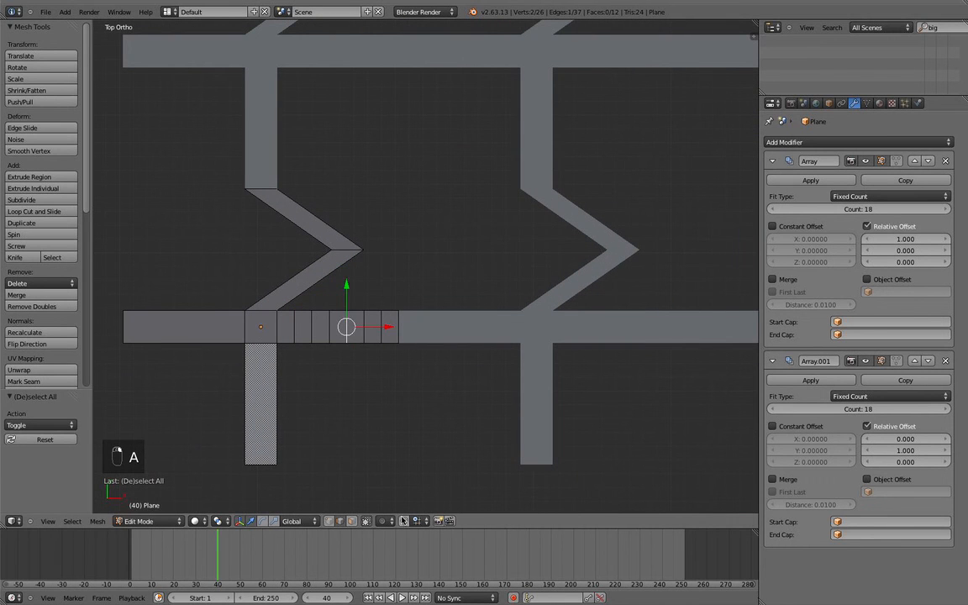
Enable proportional editing for the mesh.
left_click(387, 521)
left_click(411, 437)
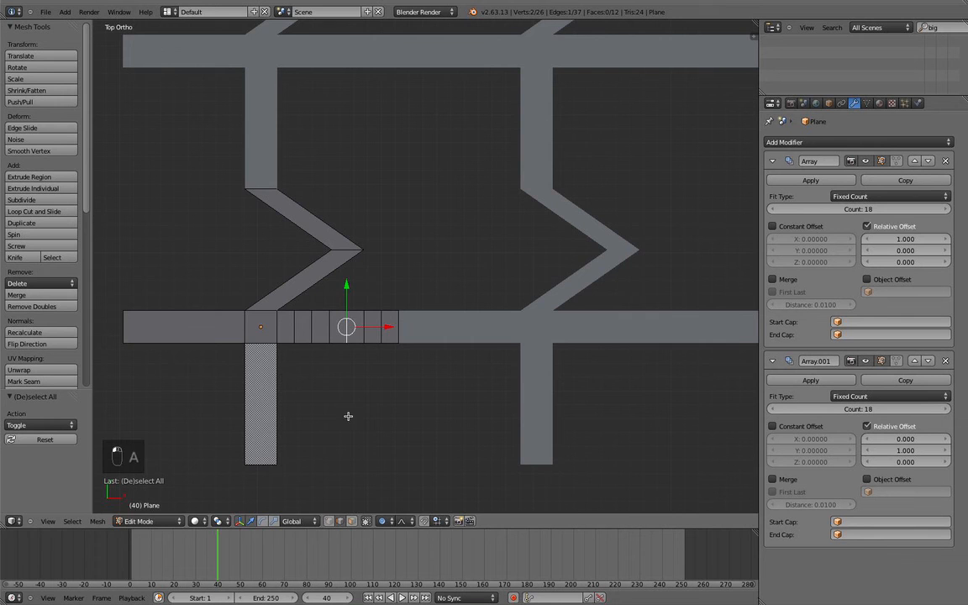
Try to move the selected middle cut edge down along Y by about 0.054, and undo the move.
key("g")
key("y")
left_click(345, 294)
scroll(345, 296, "down", 2)
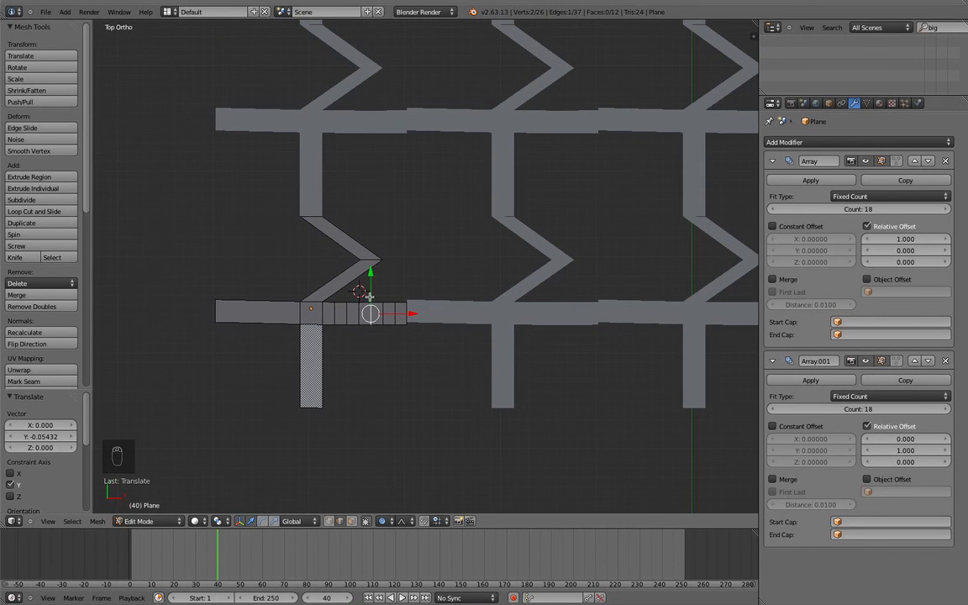
key("super+z")
Move the middle cut edge down along Y by about 0.06 with proportional size 0.29, and deselect all.
key("g")
key("y")
scroll(374, 289, "up", 9)
scroll(374, 289, "up", 10)
scroll(374, 290, "up", 5)
scroll(374, 289, "down", 2)
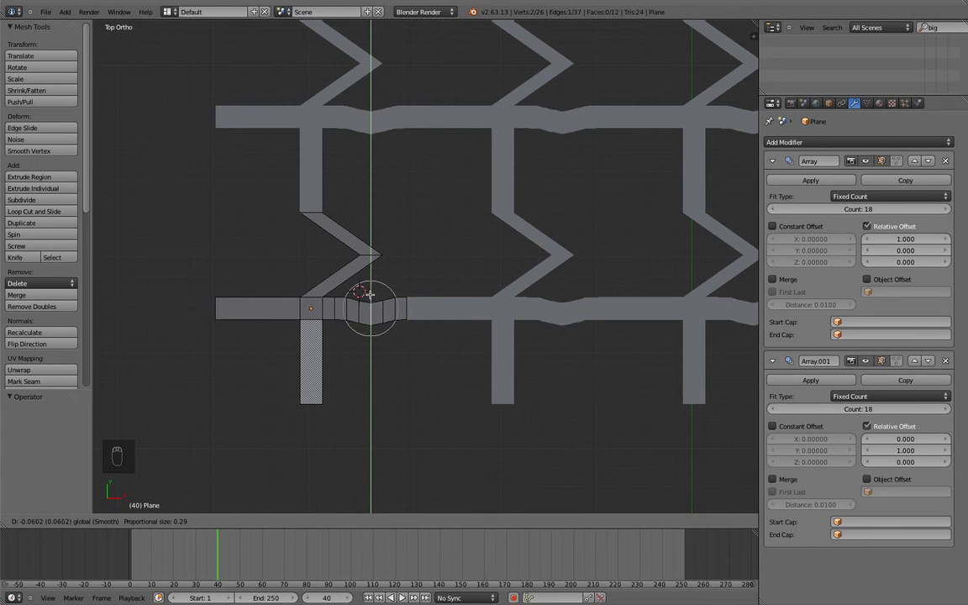
left_click(371, 299)
scroll(371, 298, "down", 5)
key("a")
In front view, select the whole base cross and extrude it downward along Z to give the grid thickness.
middle_click_drag(307, 280, 337, 428)
scroll(345, 264, "down", 3)
middle_click_drag(340, 368, 323, 248)
key("KP_1")
scroll(437, 122, "down", 5)
middle_click_drag(409, 218, 413, 305, "shift")
scroll(444, 276, "up", 8)
scroll(438, 337, "up", 6)
scroll(471, 356, "up", 2)
scroll(415, 326, "up", 6)
key("a")
scroll(459, 338, "down", 2)
key("e")
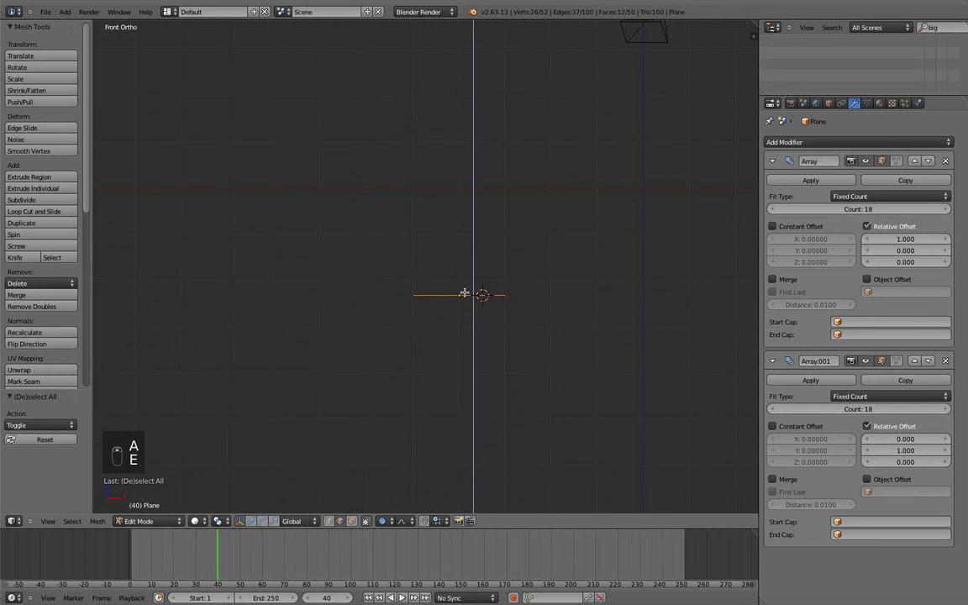
left_click(460, 319)
Return to object mode and apply both Array modifiers to the grid.
middle_click_drag(454, 255, 603, 237)
scroll(504, 262, "down", 2)
middle_click_drag(442, 272, 572, 303)
scroll(504, 255, "down", 4)
middle_click_drag(343, 279, 447, 283)
scroll(512, 276, "up", 6)
key("Tab")
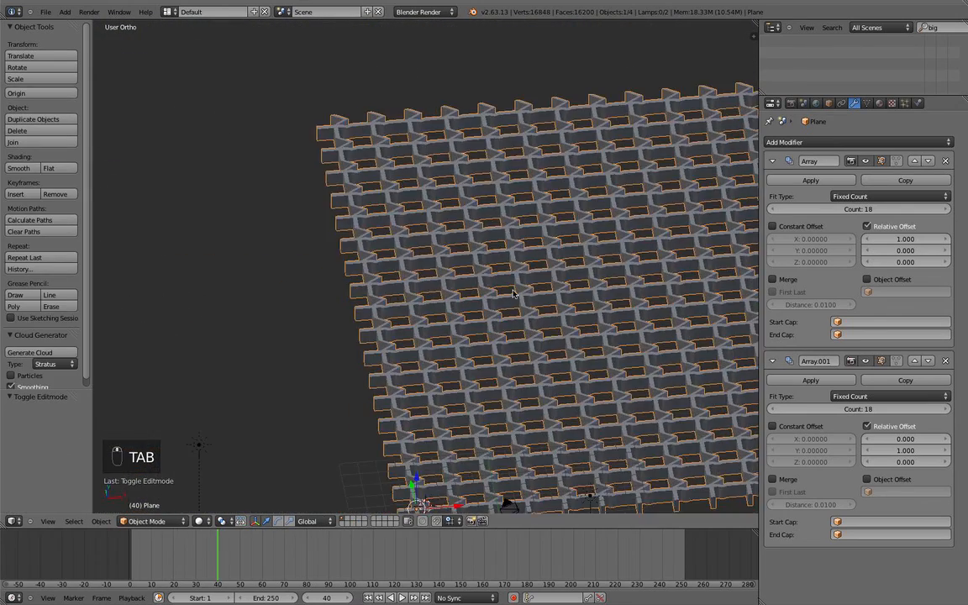
left_click(811, 181)
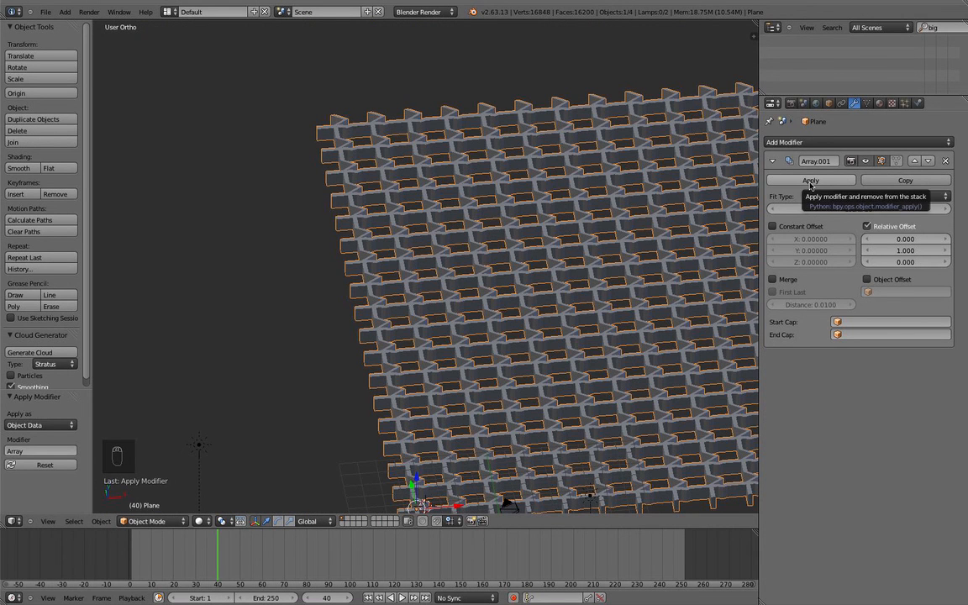
left_click(811, 182)
In edit mode, select the grid's entire mesh, remove doubled vertices and deselect all.
key("Tab")
middle_click_drag(615, 296, 472, 287)
key("a")
key("a")
key("a")
key("w")
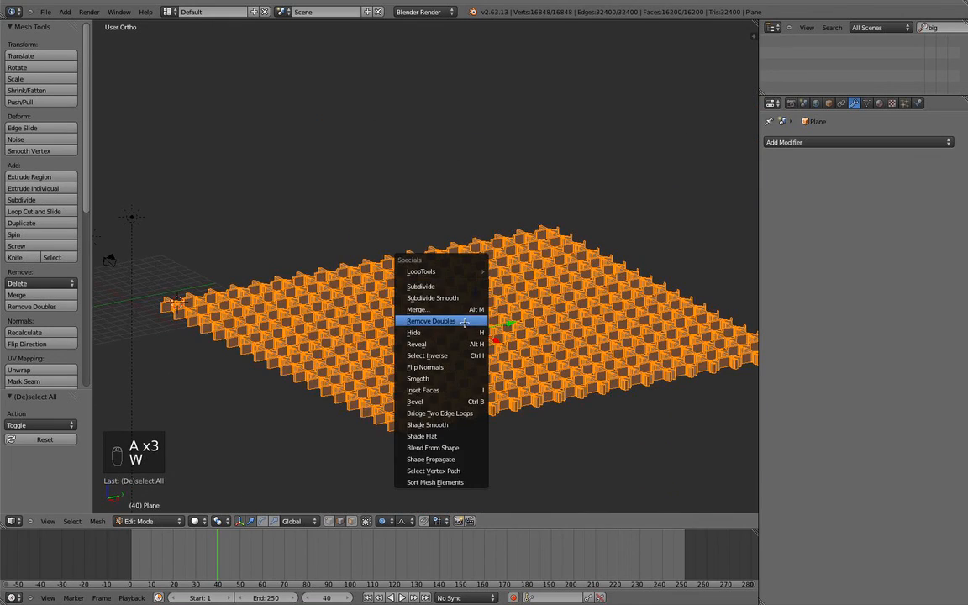
left_click(465, 322)
key("a")
middle_click_drag(457, 240, 546, 290)
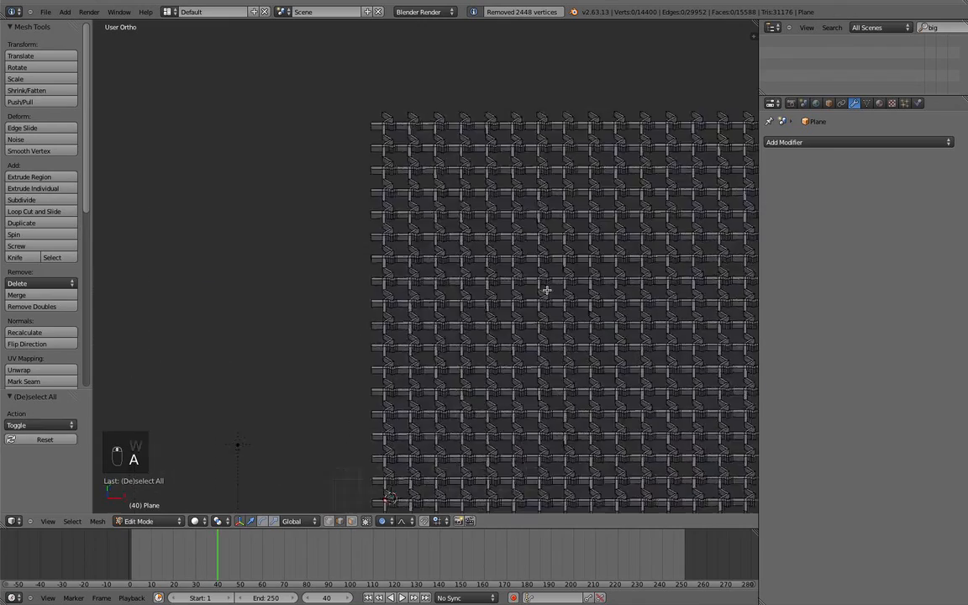
Examine the merged grid from several angles in object mode.
key("Tab")
scroll(473, 283, "up", 2)
middle_click_drag(473, 283, 313, 325)
scroll(532, 275, "up", 3)
scroll(389, 364, "down", 3)
scroll(457, 301, "down", 2)
middle_click_drag(588, 336, 512, 353)
scroll(512, 352, "down", 1)
scroll(589, 332, "down", 1)
middle_click_drag(645, 317, 502, 253)
scroll(600, 265, "up", 2)
key("Tab")
key("Tab")
Add a Subdivision Surface modifier to the grid with its view subdivisions set to 2.
left_click(803, 143)
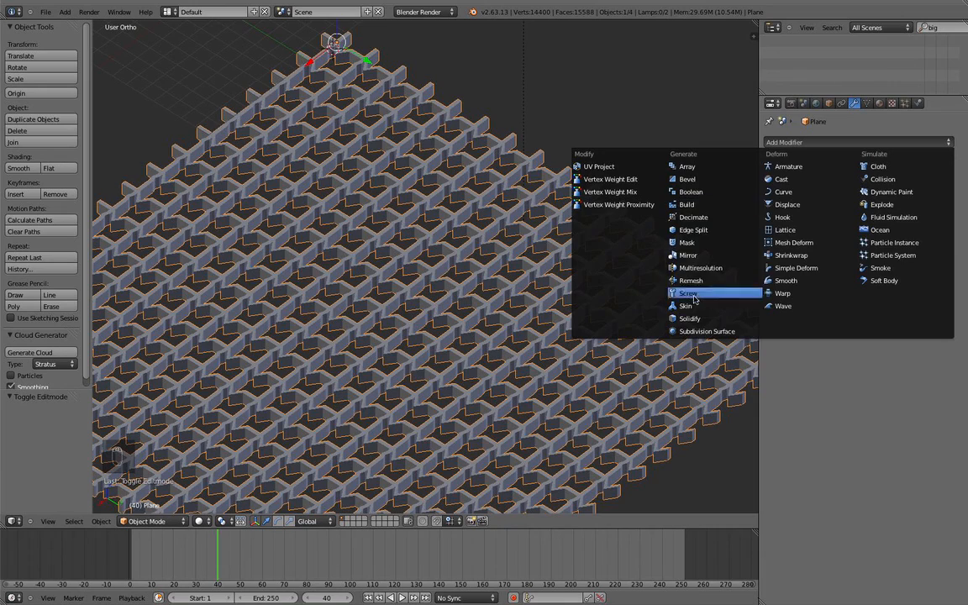
key("Return")
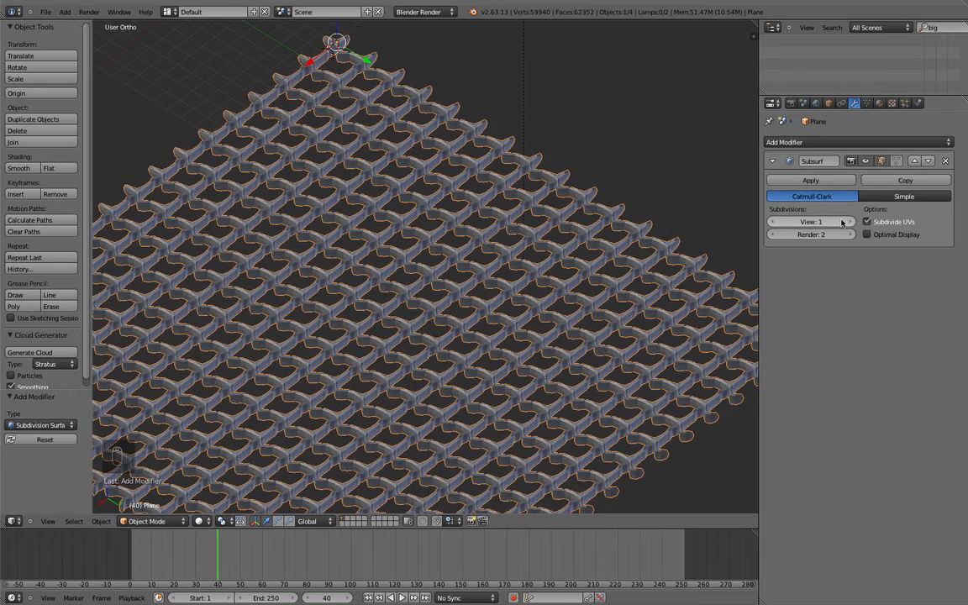
scroll(580, 313, "up", 8)
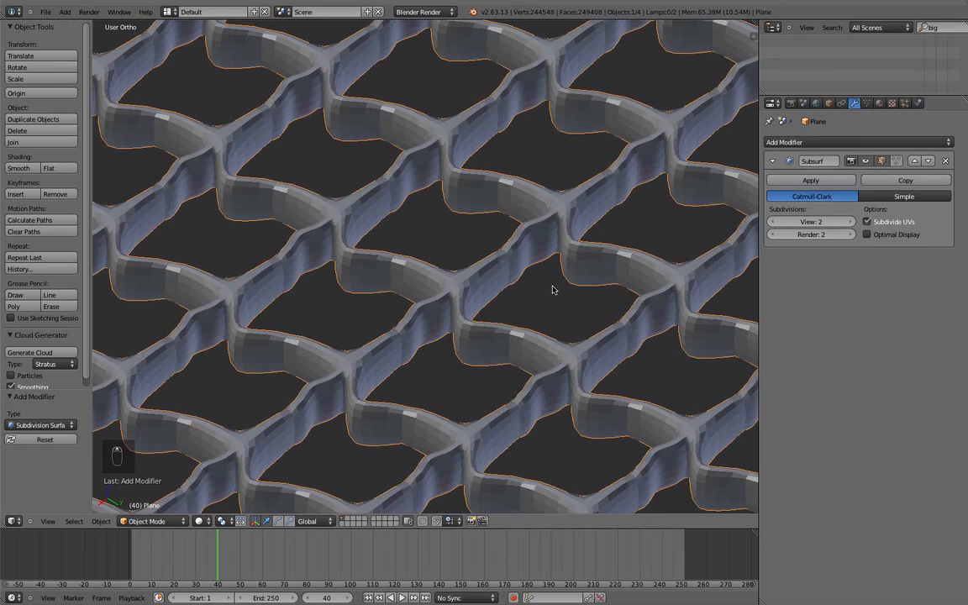
scroll(544, 286, "down", 8)
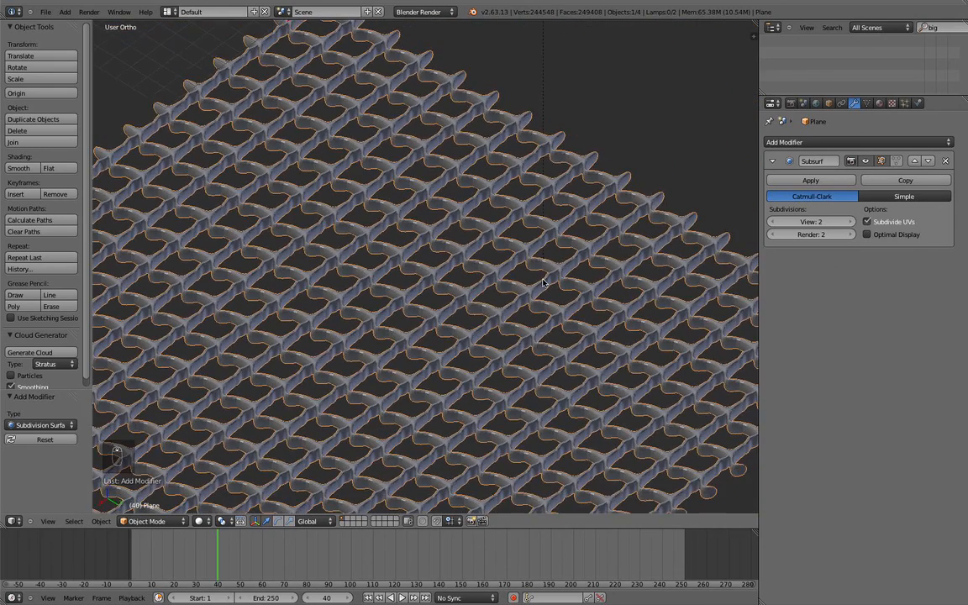
scroll(543, 280, "down", 1)
middle_click_drag(525, 271, 549, 271)
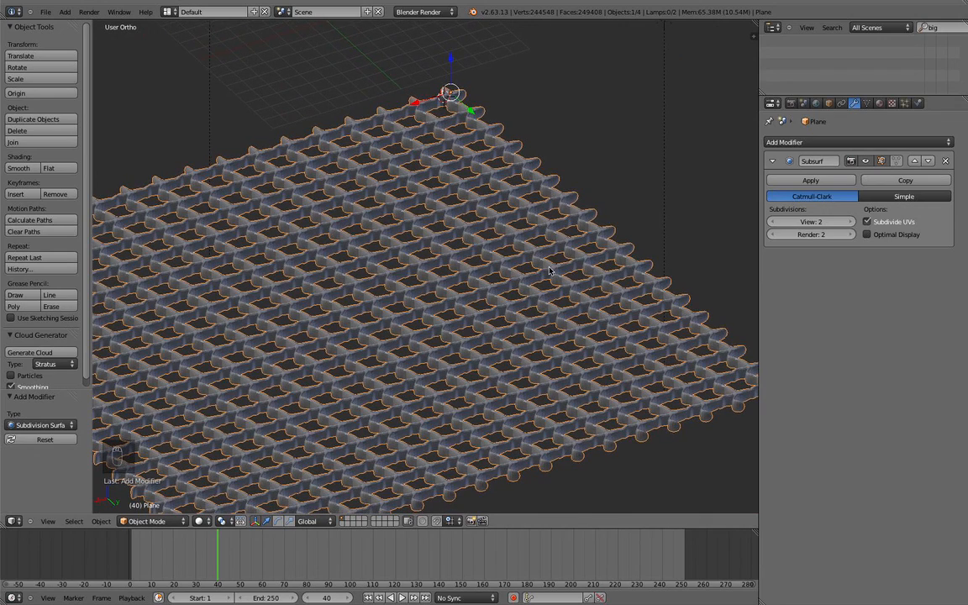
In edit mode, box-select the grid's upper layer of vertices in front-view wireframe and return to solid shading.
key("KP_7")
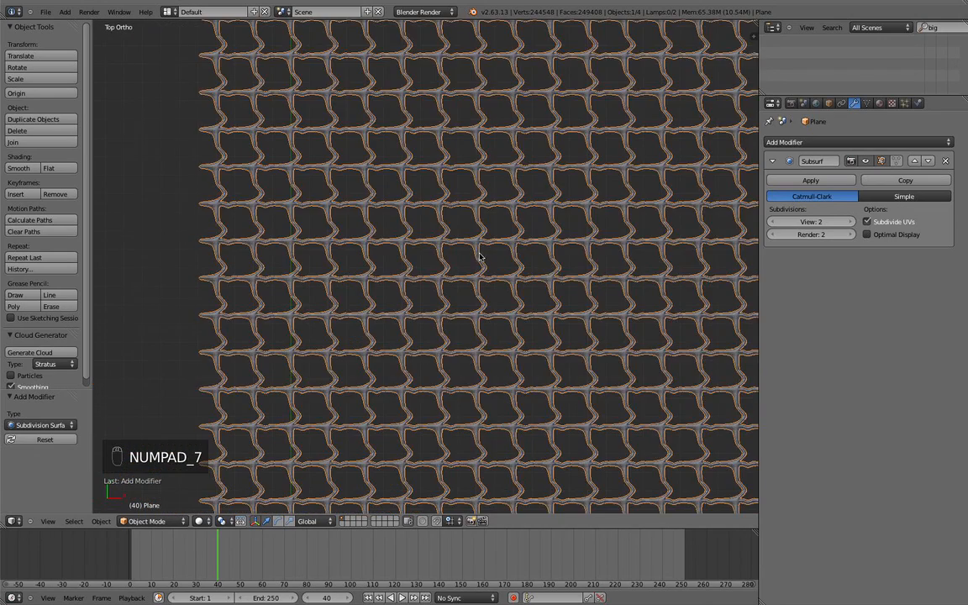
scroll(481, 256, "down", 4)
key("Tab")
middle_click_drag(480, 352, 477, 287)
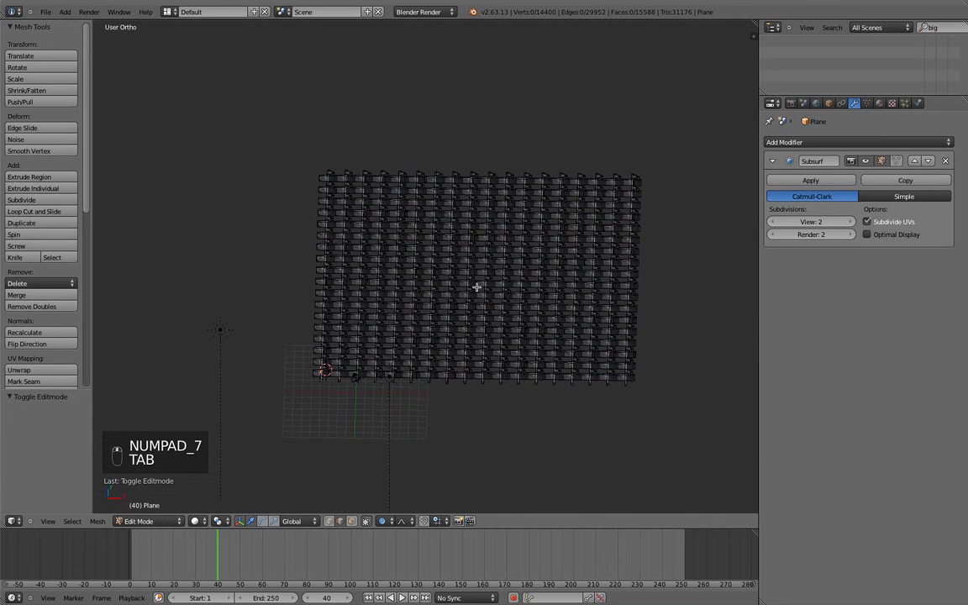
key("KP_1")
scroll(471, 278, "up", 5)
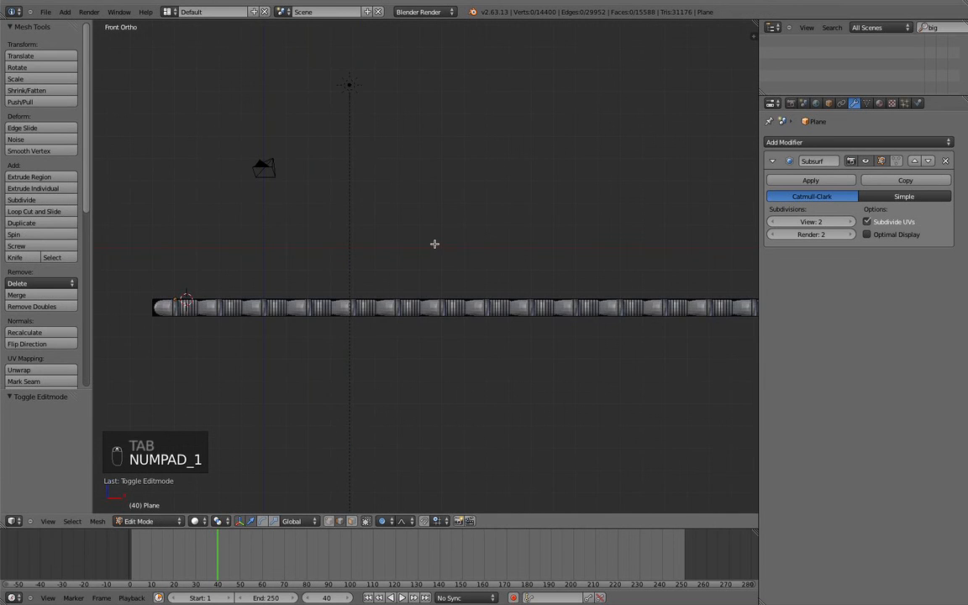
key("z")
scroll(425, 242, "down", 2)
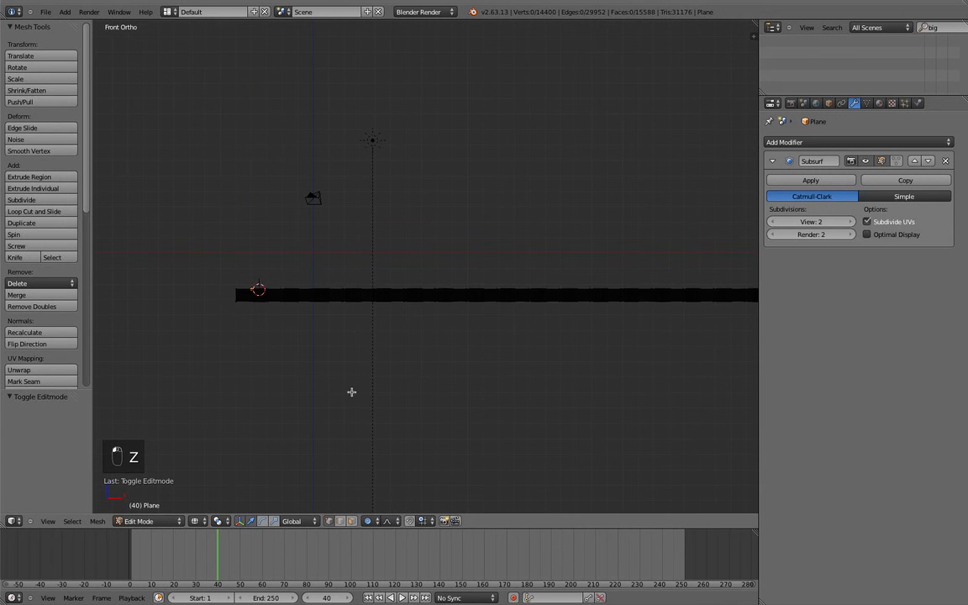
scroll(326, 320, "down", 3)
key("b")
left_click_drag(250, 218, 659, 288)
mouse_move(547, 166)
middle_mouse_down()
mouse_move(565, 261)
mouse_move(648, 249)
mouse_move(617, 204)
mouse_move(594, 208)
mouse_move(603, 195)
mouse_move(590, 195)
middle_mouse_up()
scroll(617, 204, "up", 3)
key("z")
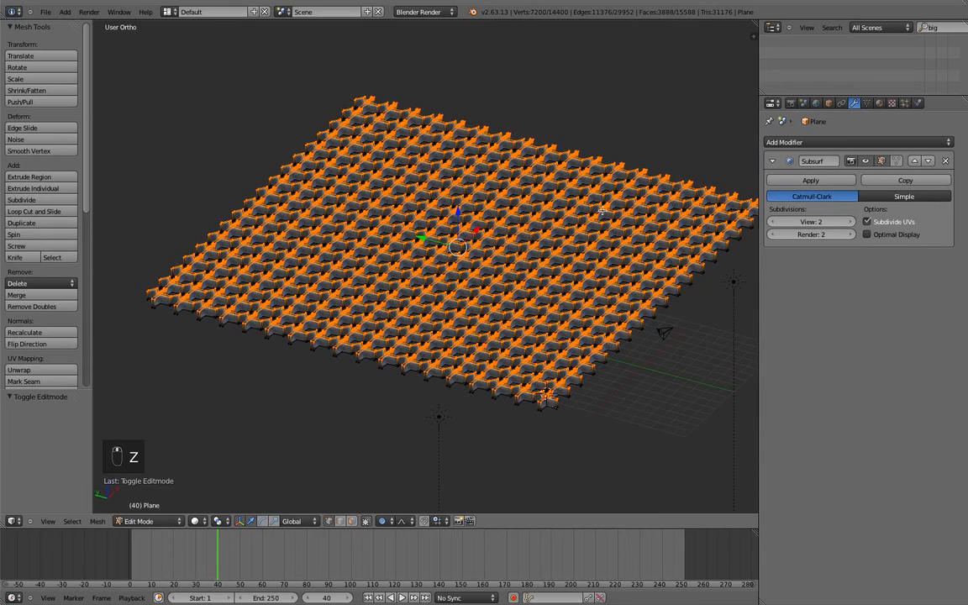
Apply an edge crease of 1.000 to the selected upper edges.
key("shift+e")
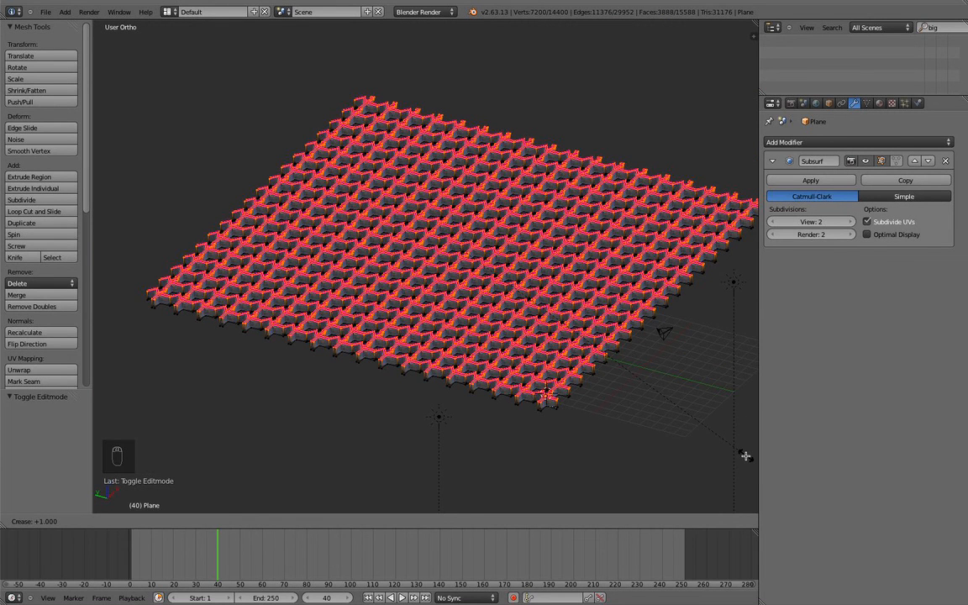
left_click(745, 456)
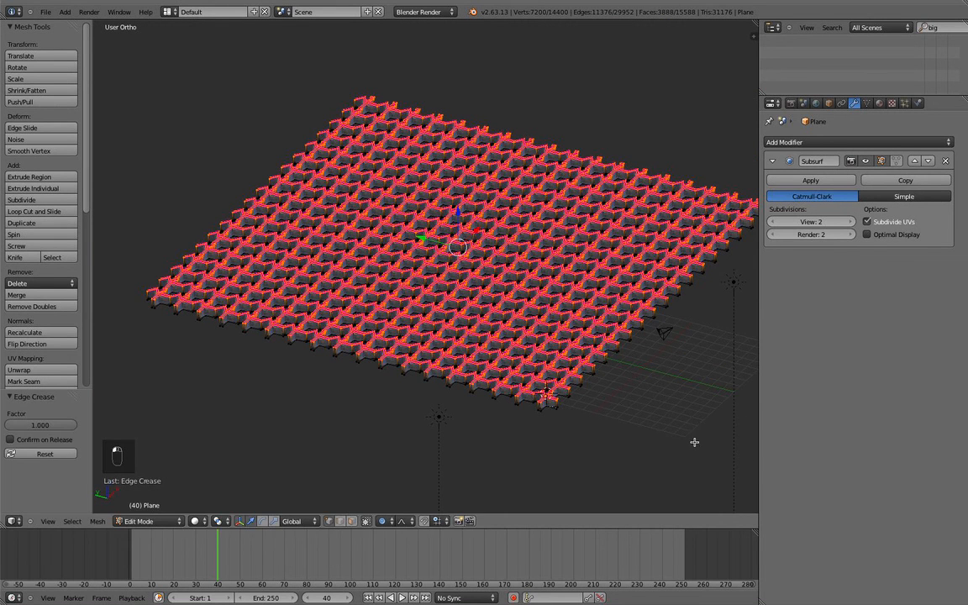
key("ctrl+e")
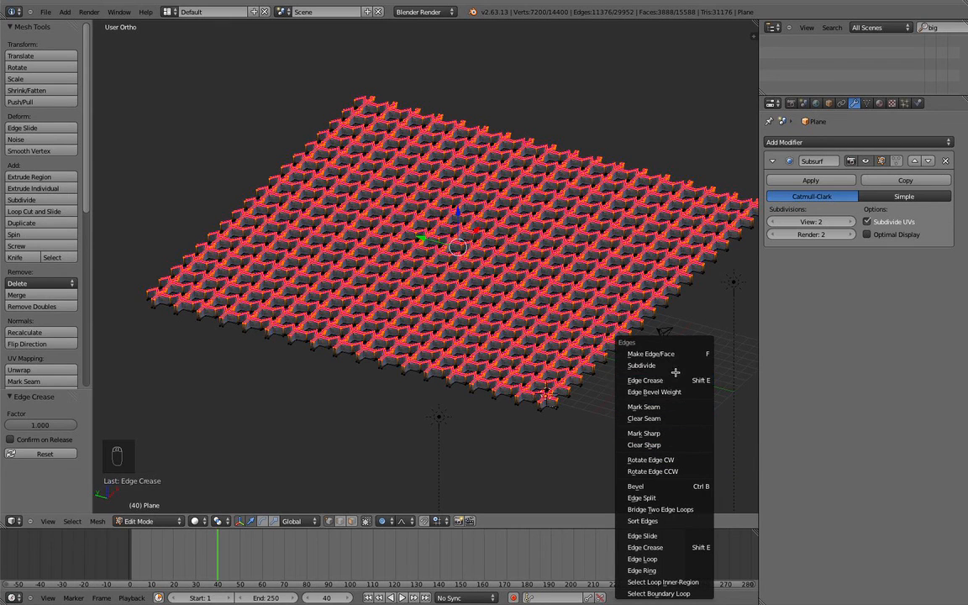
scroll(535, 264, "up", 5)
scroll(535, 264, "up", 7)
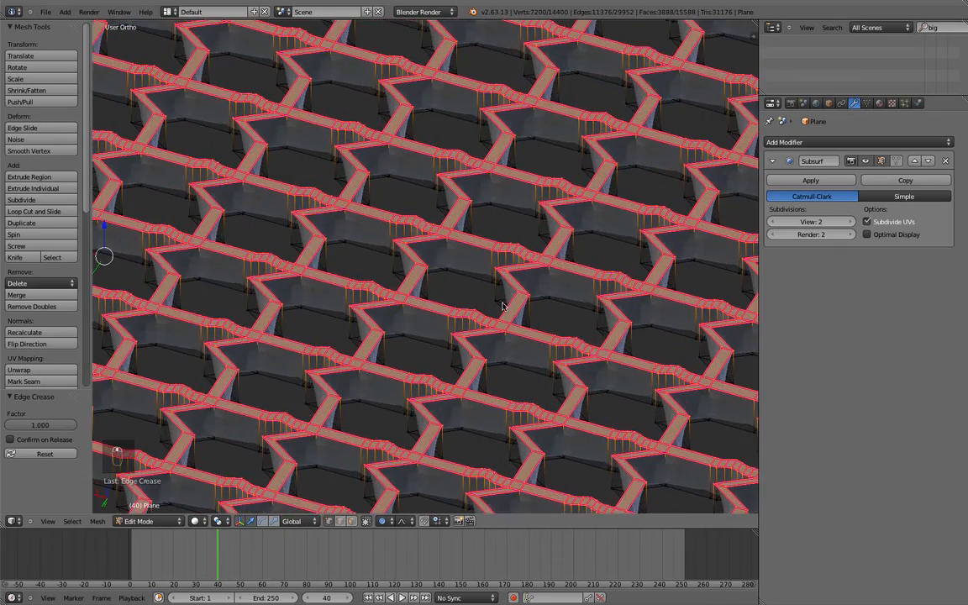
Return to object mode and delete the creased grid object.
key("Tab")
middle_click_drag(503, 306, 376, 301)
scroll(376, 301, "up", 6)
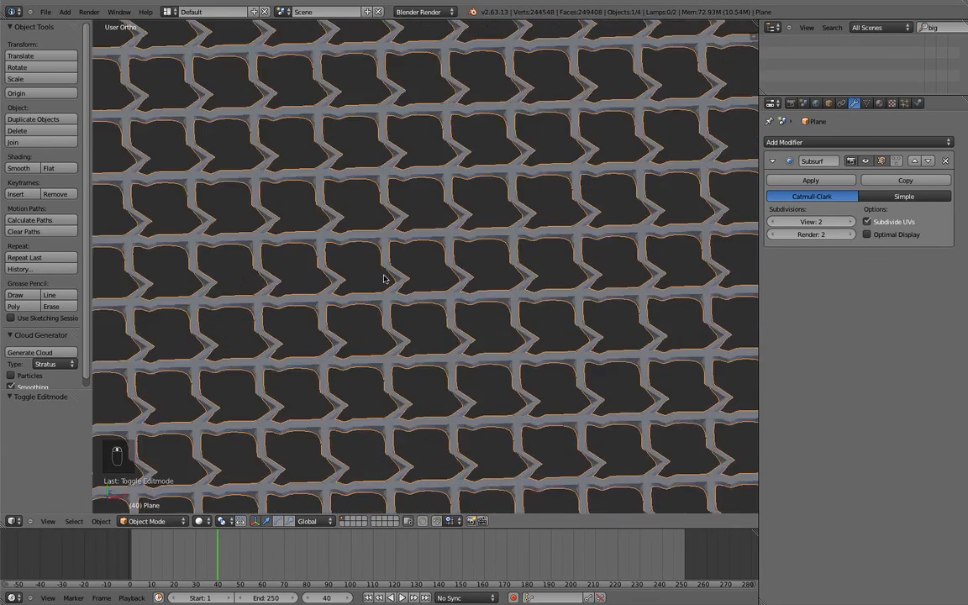
scroll(370, 263, "down", 8)
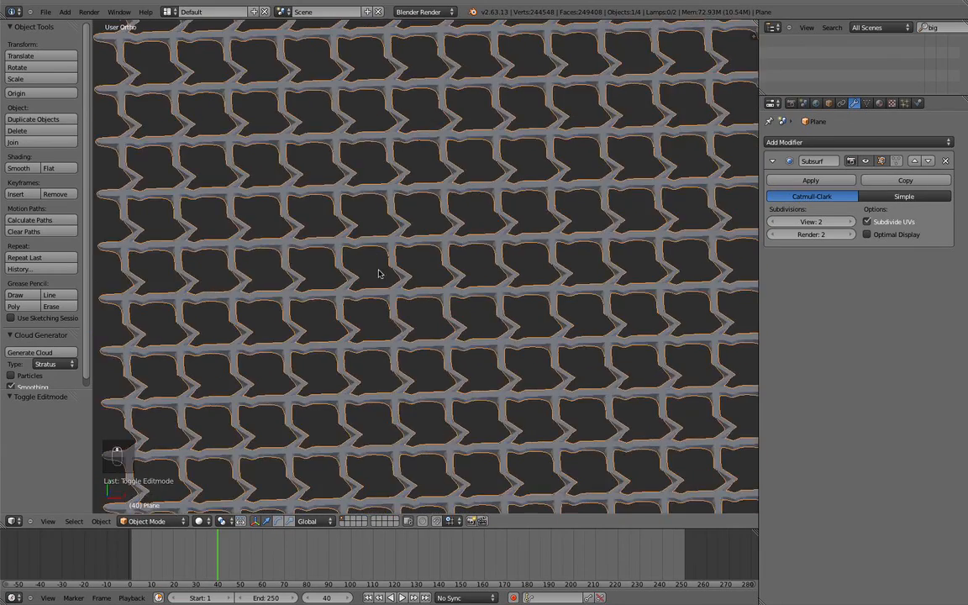
middle_click_drag(374, 267, 391, 211)
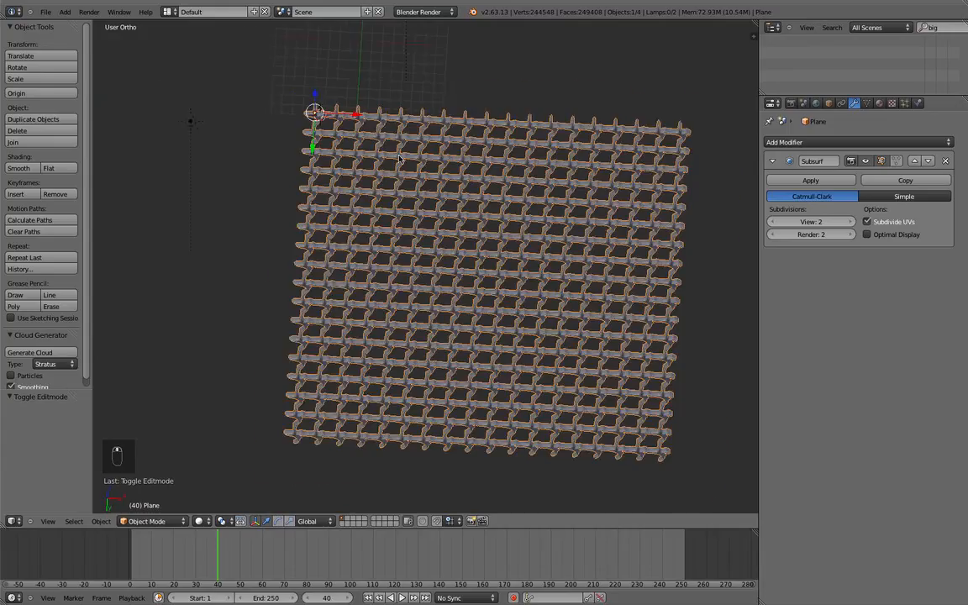
scroll(391, 206, "up", 10)
scroll(374, 185, "down", 8)
key("x")
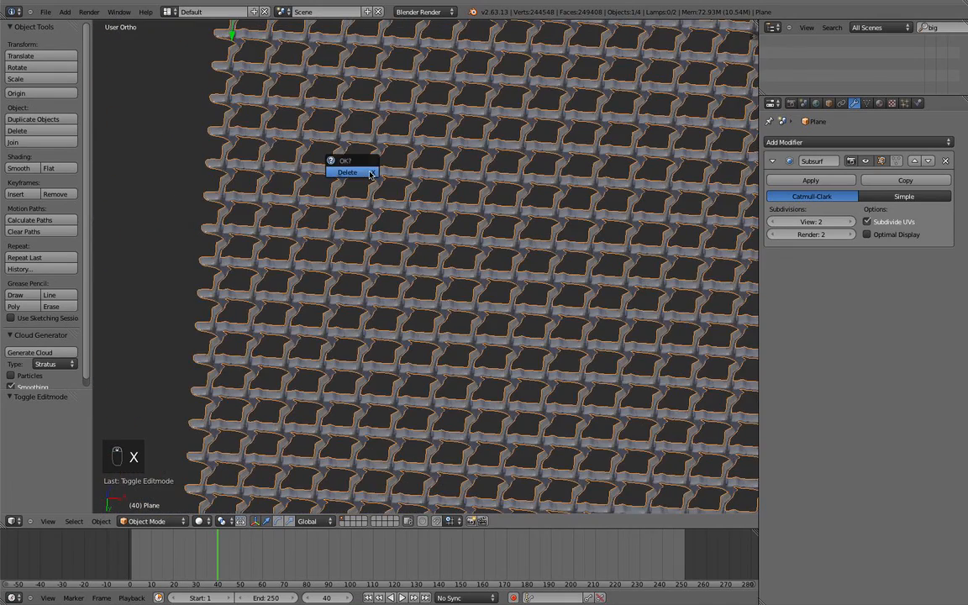
left_click(371, 173)
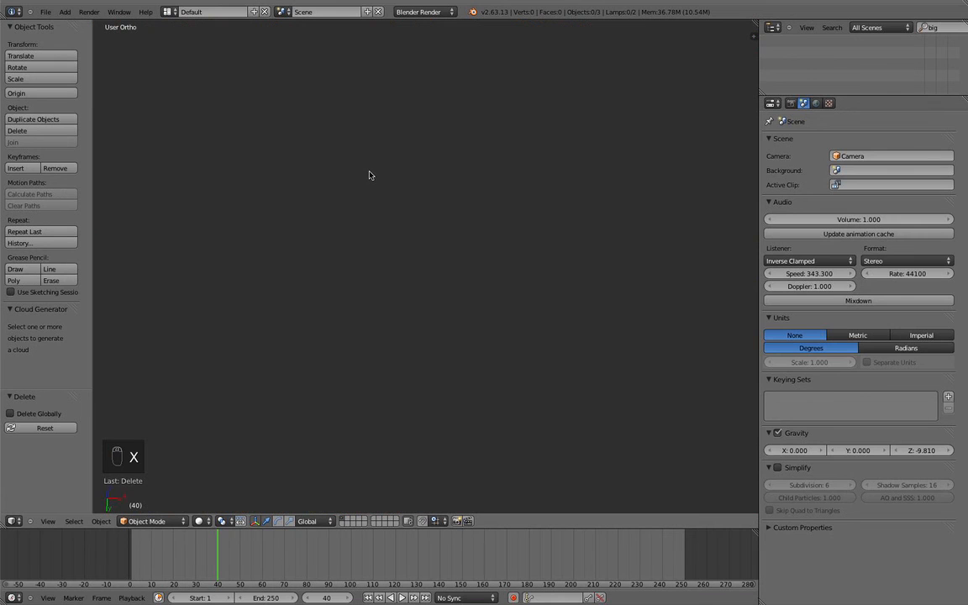